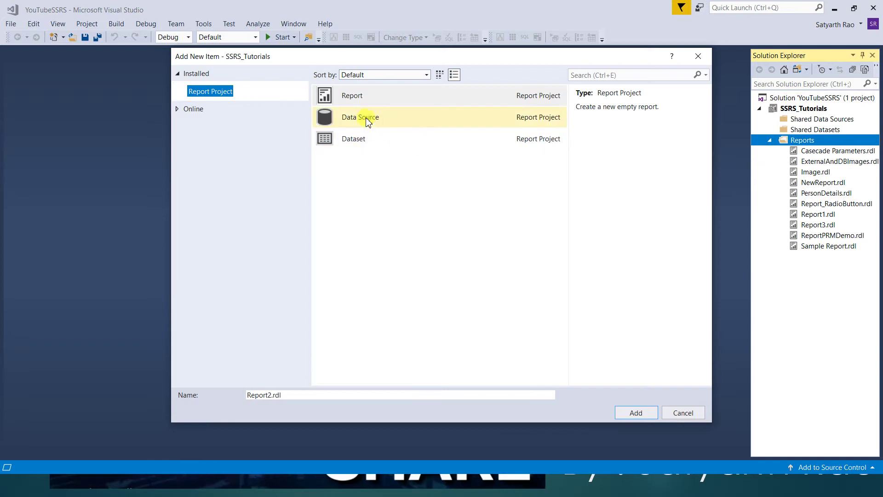
# Add a new empty report named Report2.rdl to the SSRS_Tutorials project and activate its design surface.
pyautogui.click(635, 412)
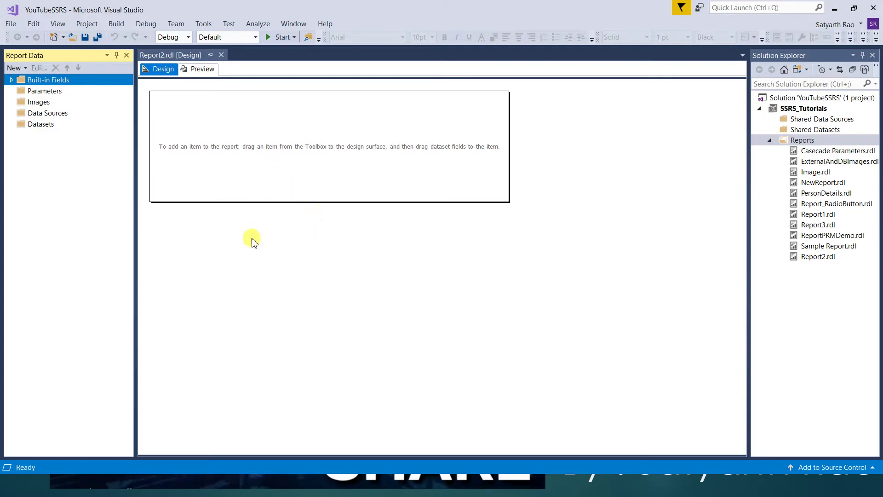
pyautogui.click(256, 162)
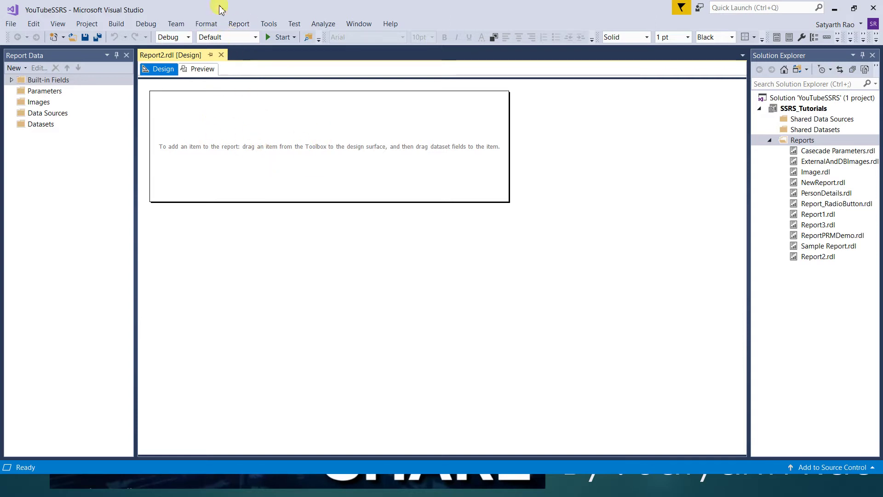
pyautogui.click(63, 226)
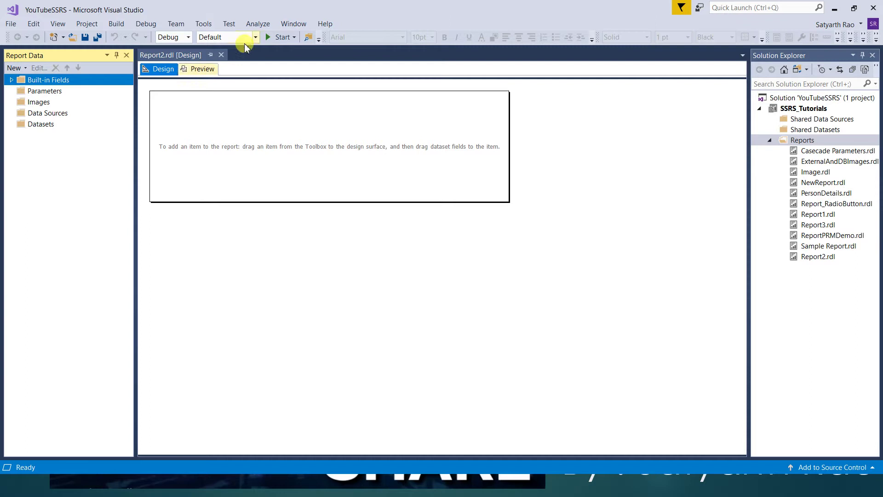
pyautogui.click(311, 123)
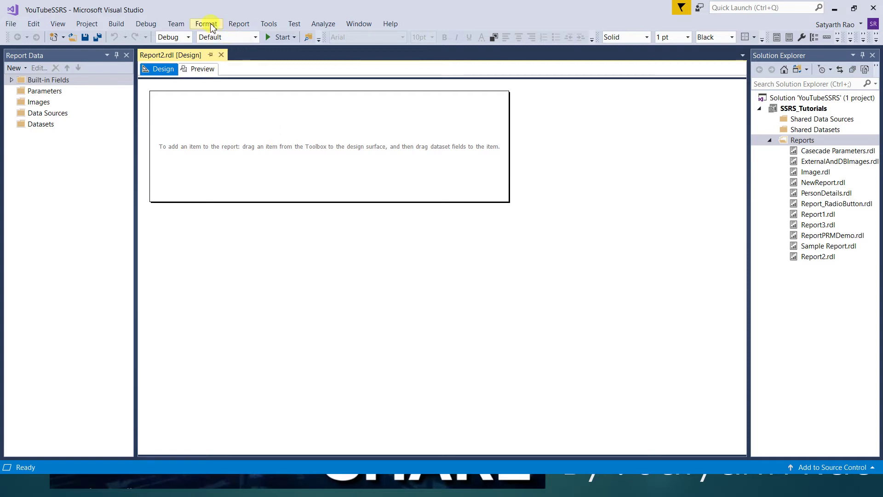
# Examine the formatting options for the empty report, including font, justification, alignment, sizing, spacing, centering and order.
pyautogui.click(212, 27)
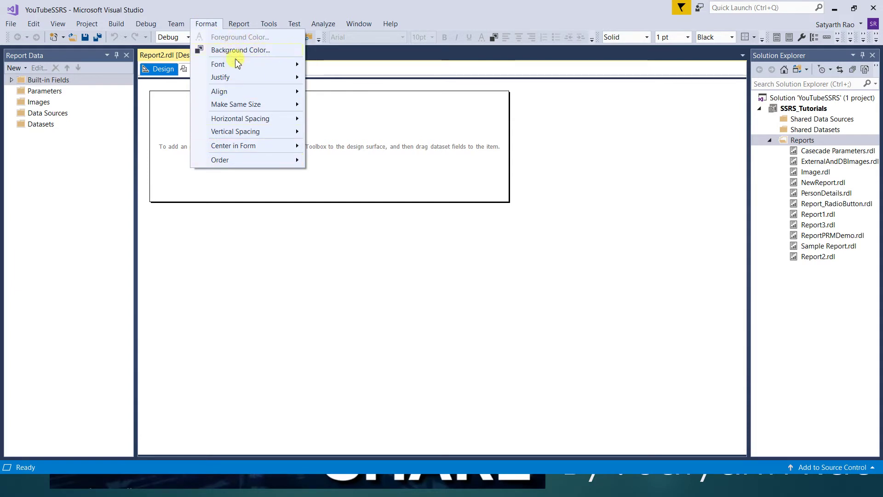
pyautogui.moveTo(229, 70)
pyautogui.moveTo(250, 81)
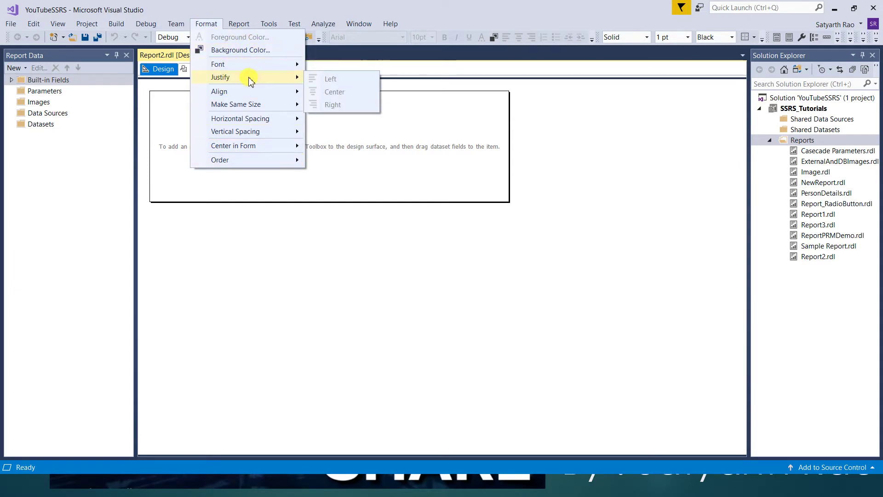
pyautogui.moveTo(235, 95)
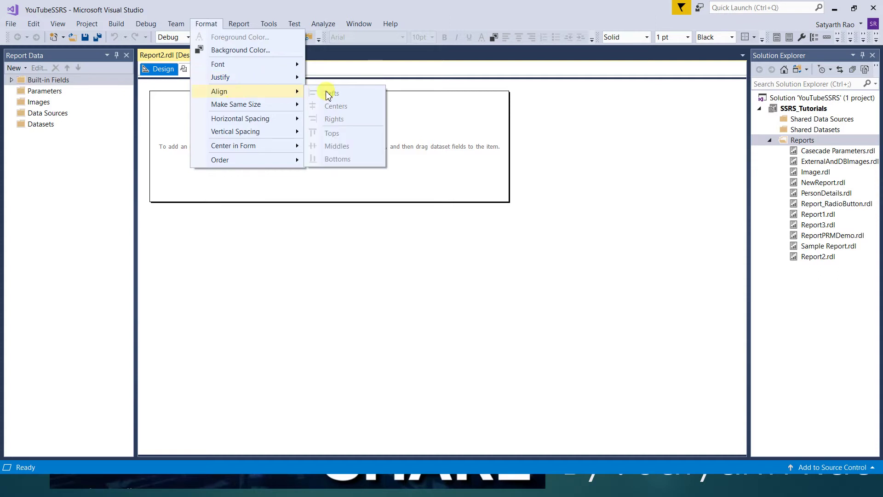
pyautogui.moveTo(236, 111)
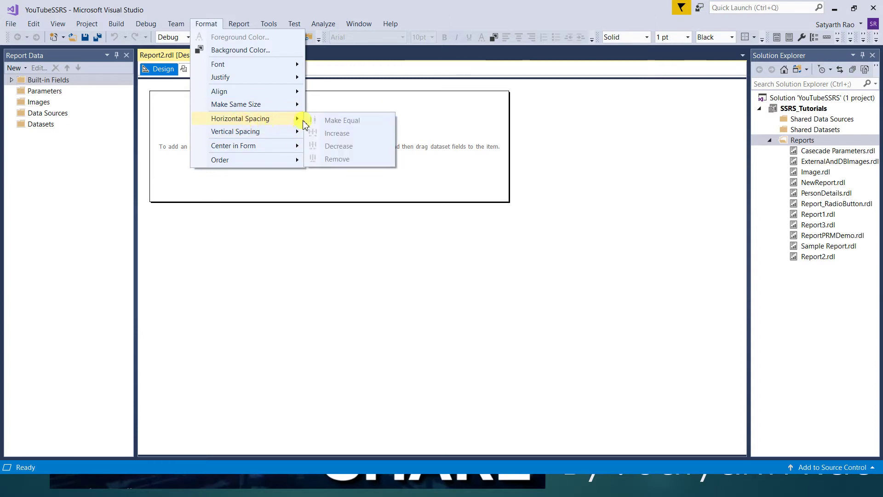
pyautogui.moveTo(266, 150)
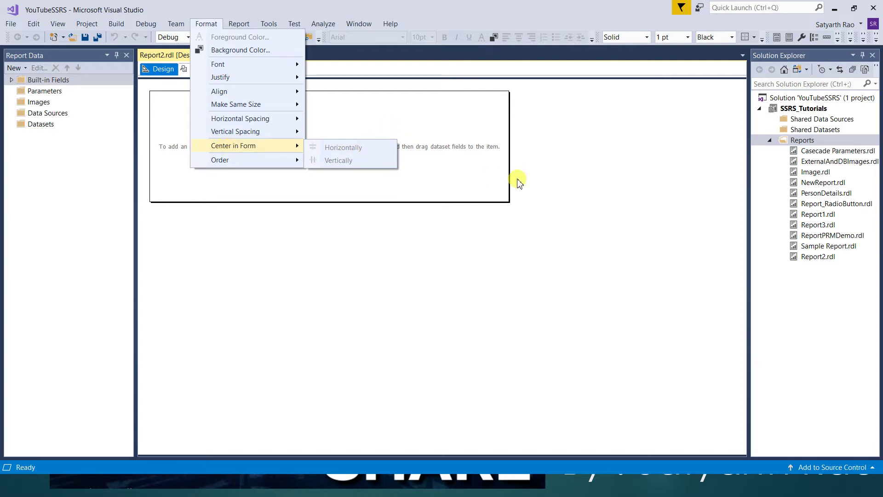
pyautogui.moveTo(255, 167)
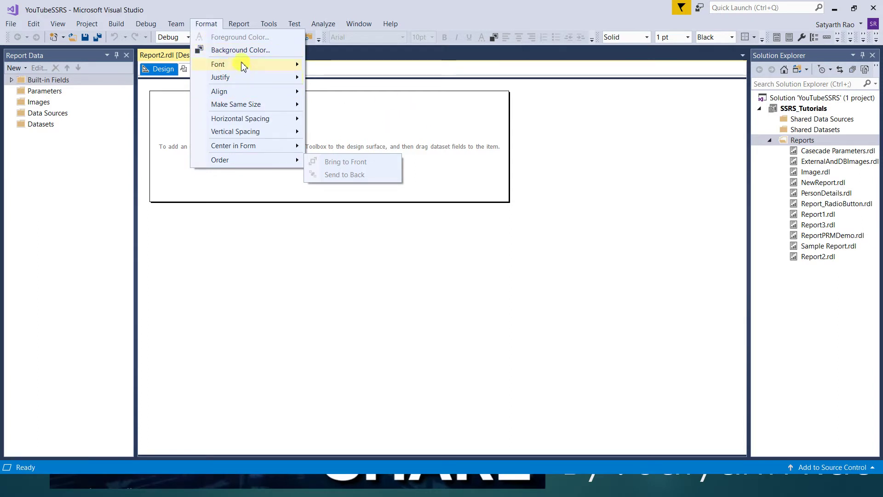
pyautogui.moveTo(261, 66)
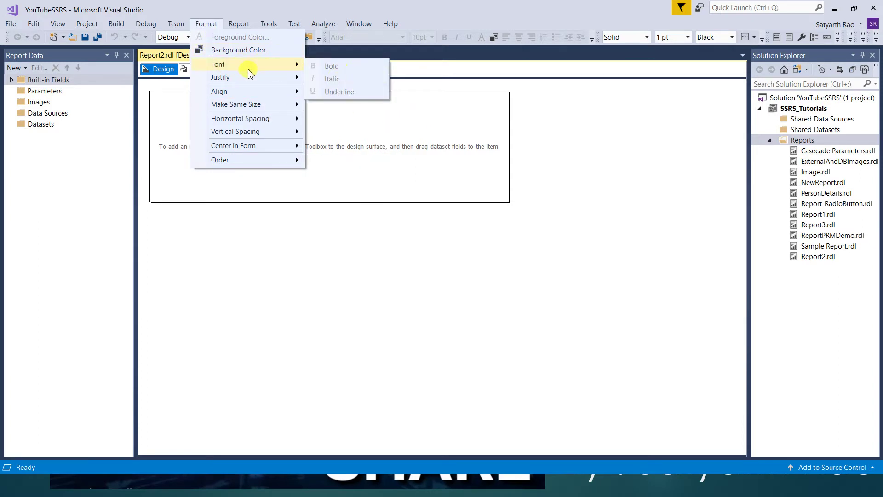
pyautogui.click(370, 123)
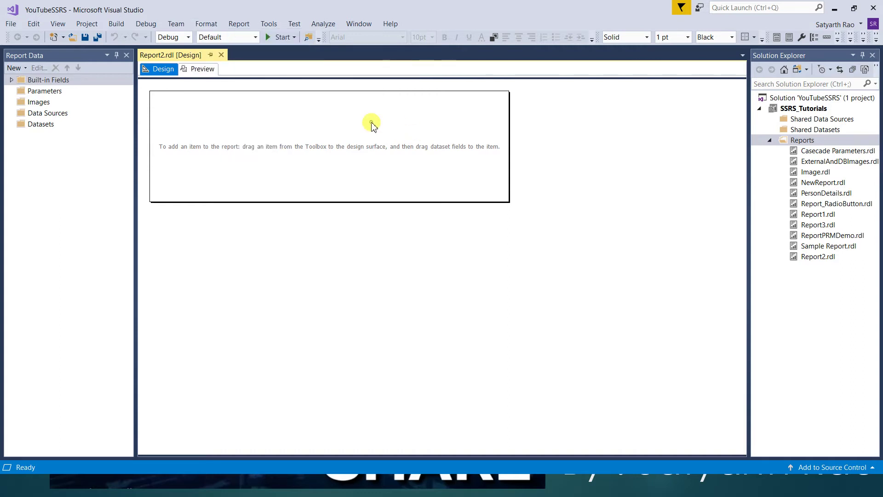
# Insert a text box in the report body and check which font formatting options are available for it.
pyautogui.rightClick(261, 117)
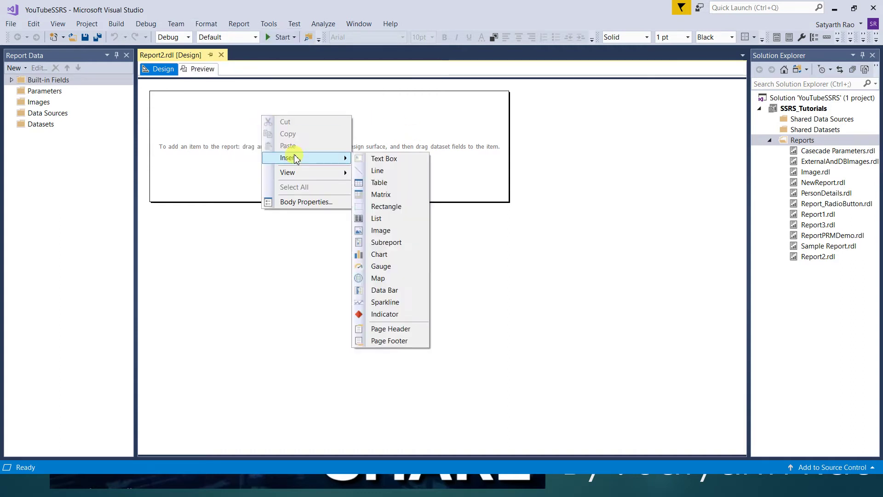
pyautogui.click(384, 159)
pyautogui.click(300, 120)
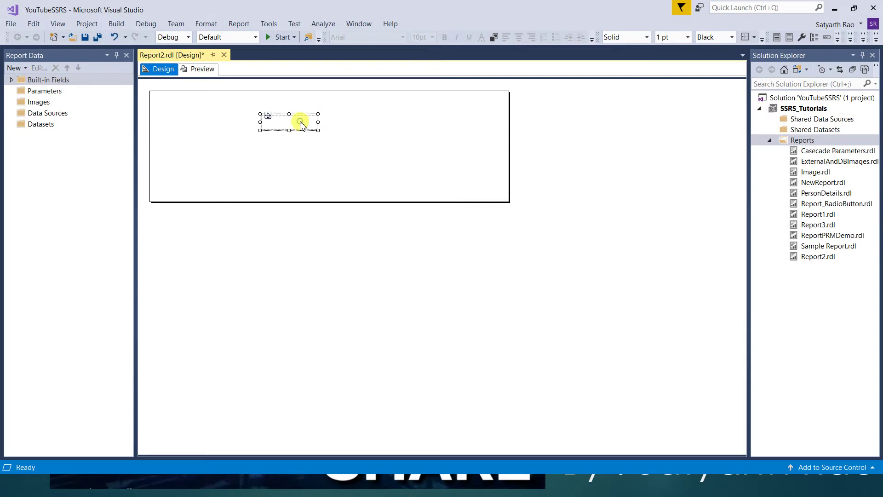
pyautogui.click(208, 25)
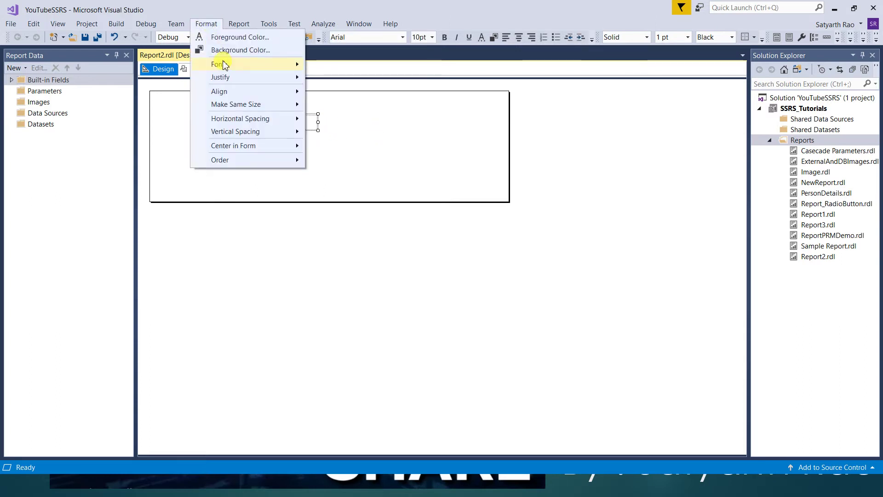
pyautogui.moveTo(286, 64)
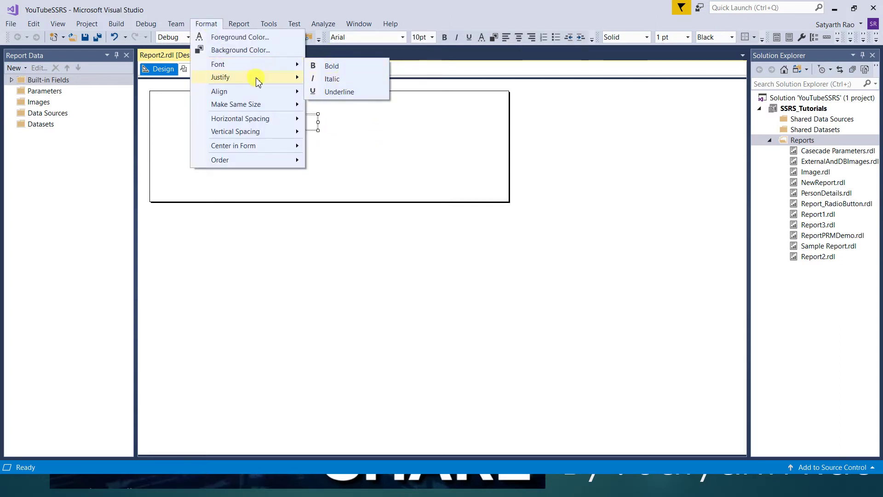
pyautogui.click(389, 136)
# Delete the text box and recheck the font, justification and alignment options on the empty report.
pyautogui.click(310, 129)
pyautogui.press('Delete')
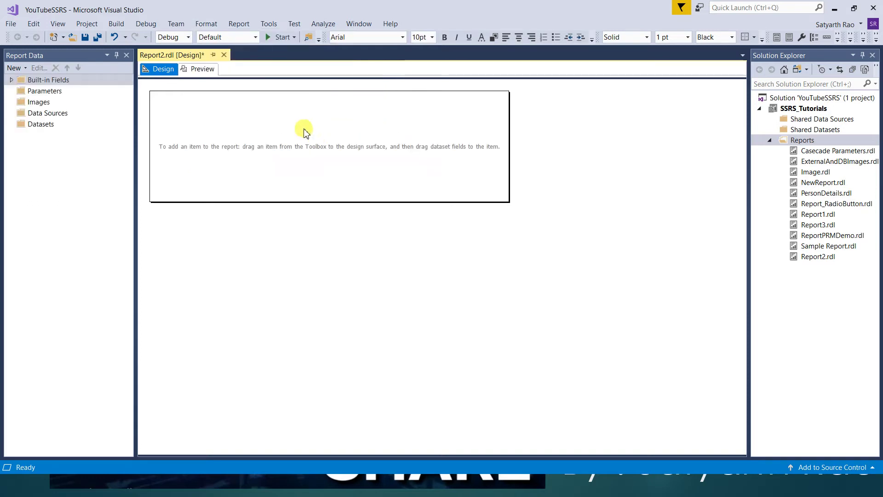
pyautogui.click(206, 25)
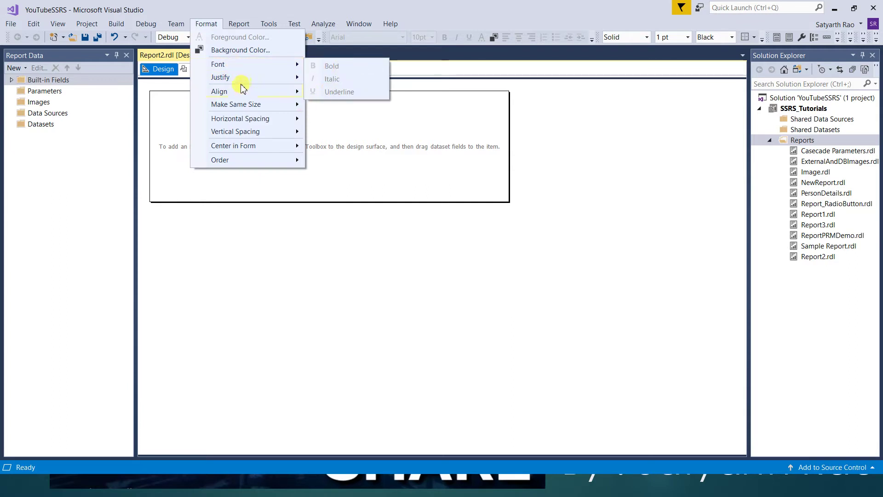
pyautogui.moveTo(247, 65)
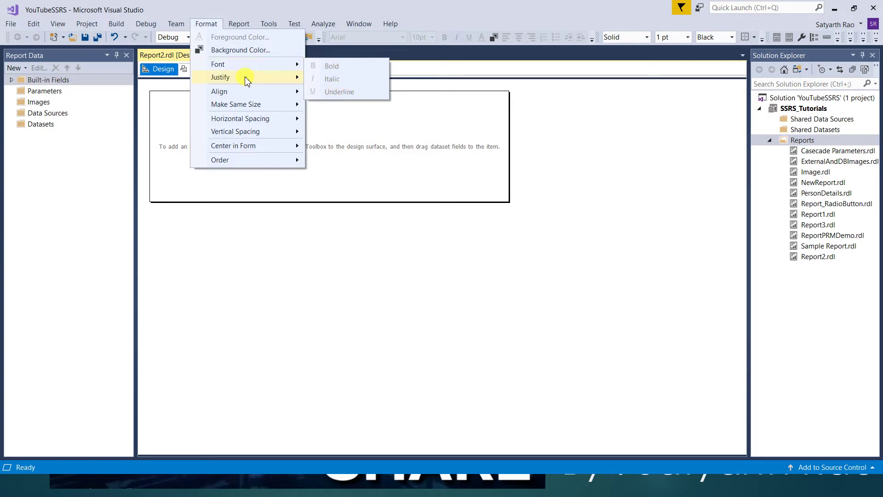
pyautogui.moveTo(282, 92)
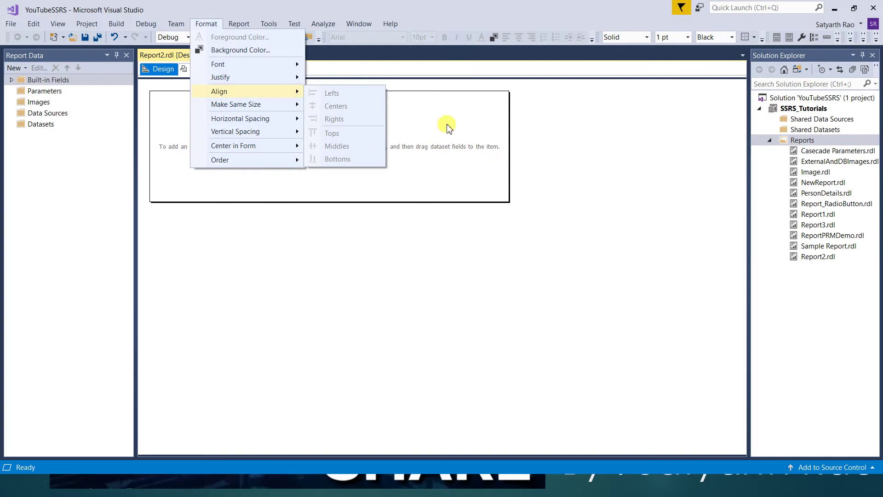
pyautogui.click(443, 183)
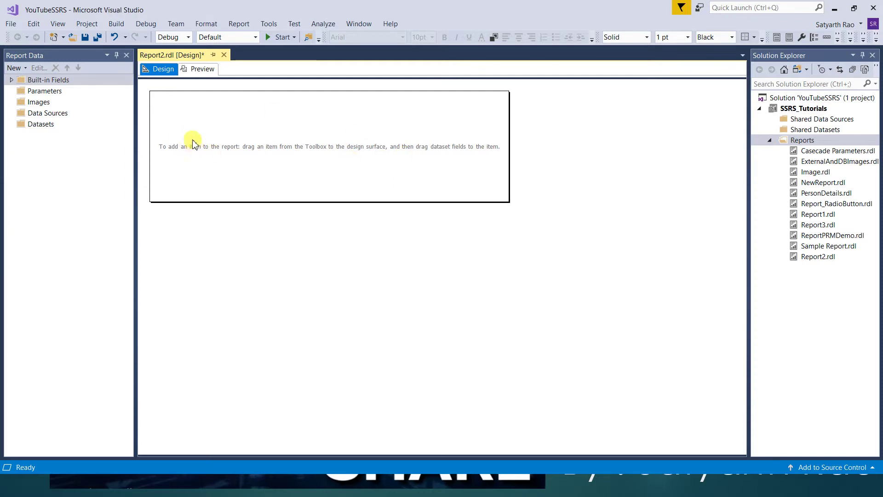
pyautogui.click(206, 30)
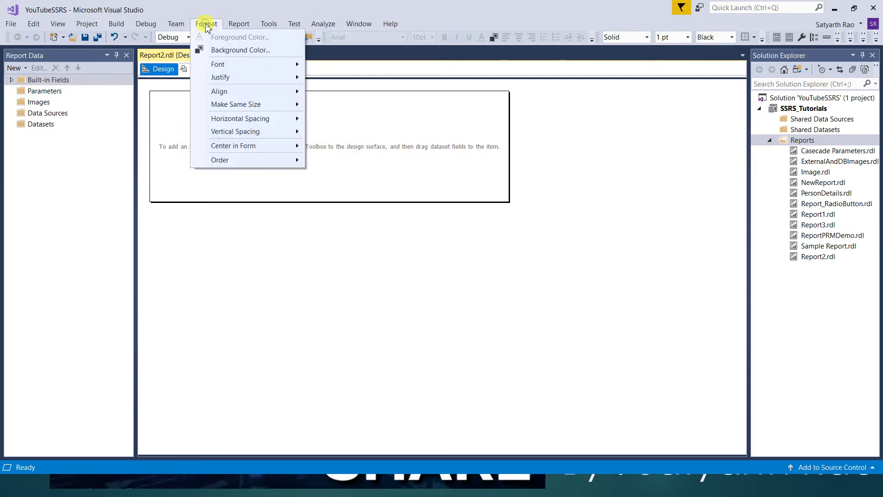
pyautogui.click(351, 149)
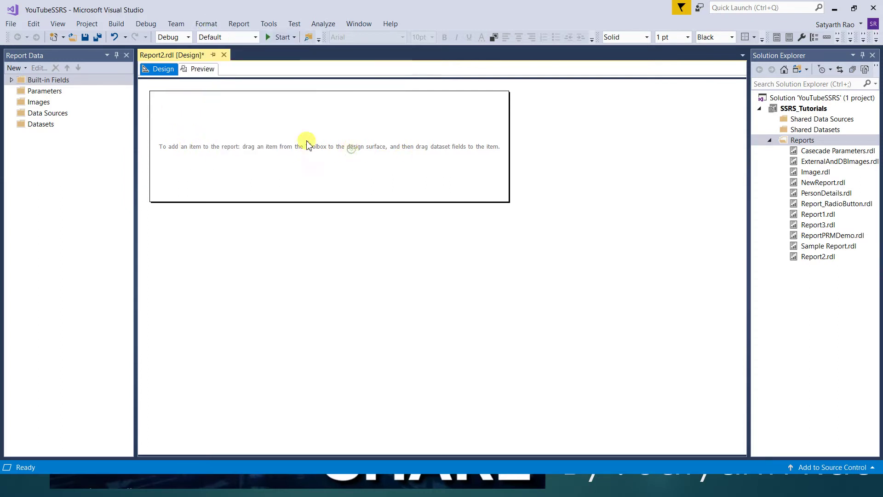
pyautogui.click(205, 24)
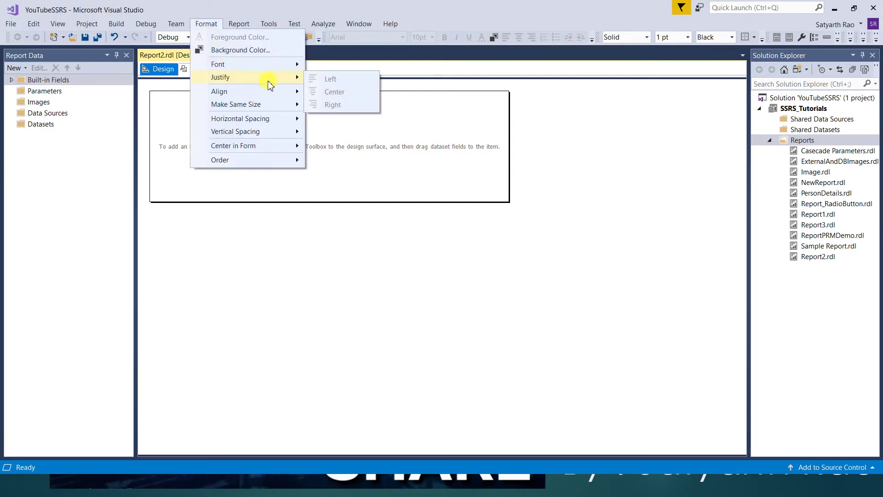
pyautogui.click(432, 132)
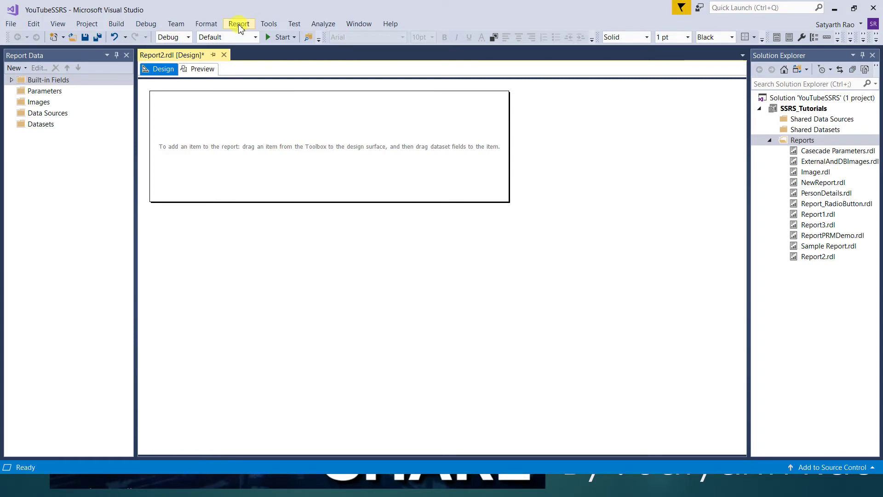
# Open the report's properties, then enlarge and reposition the dialog to show all page setup settings.
pyautogui.click(240, 28)
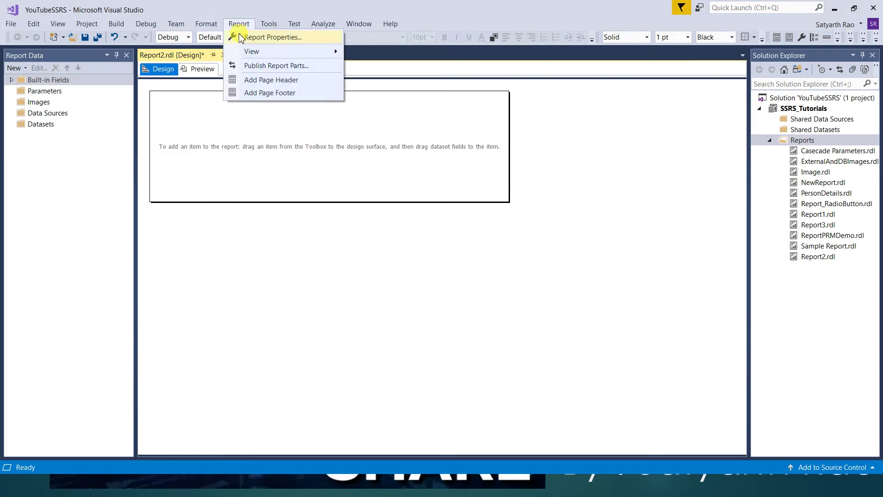
pyautogui.click(258, 38)
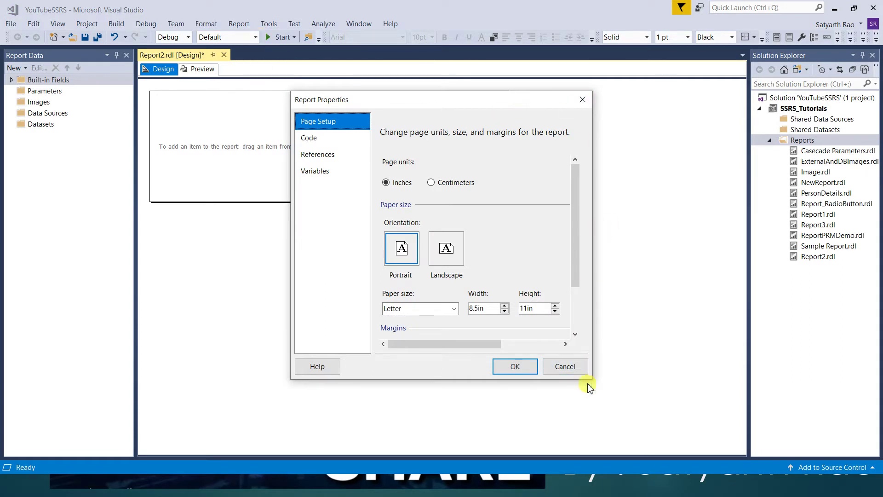
pyautogui.moveTo(589, 378); pyautogui.dragTo(744, 446)
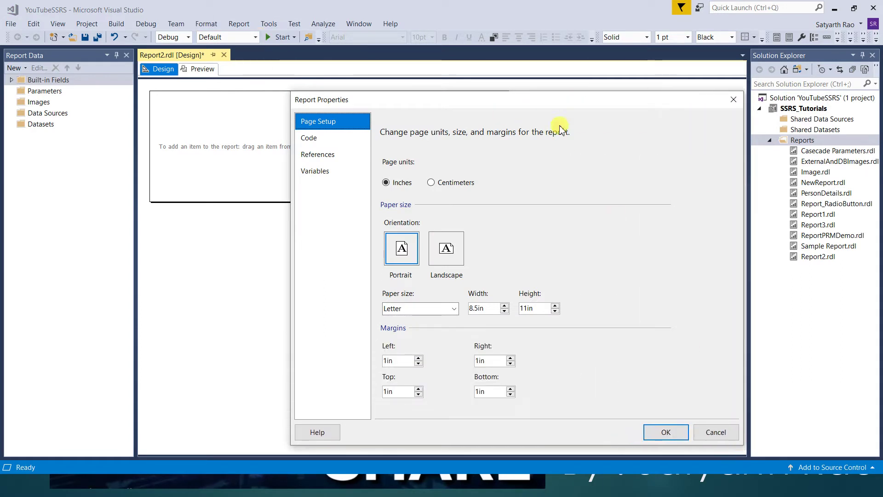
pyautogui.moveTo(546, 98); pyautogui.dragTo(432, 33)
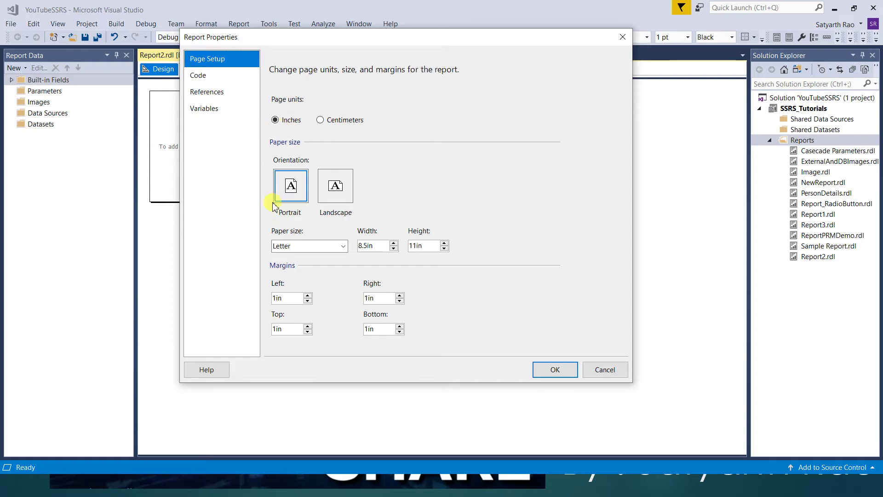
# Switch the page units between centimeters and inches to compare paper size and margins, ending on inches.
pyautogui.click(321, 123)
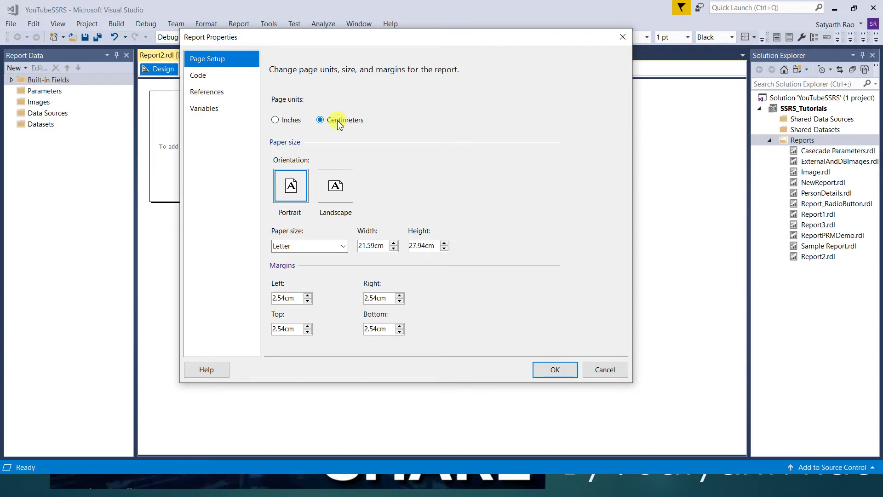
pyautogui.click(276, 121)
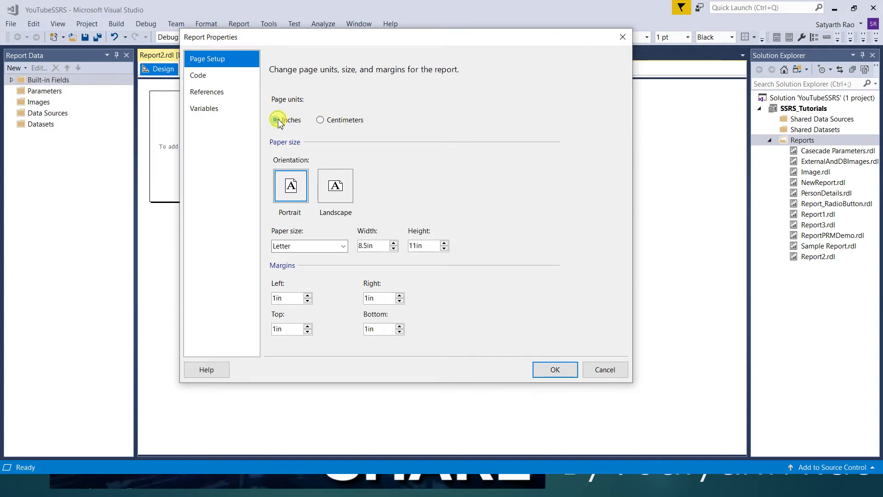
pyautogui.click(322, 124)
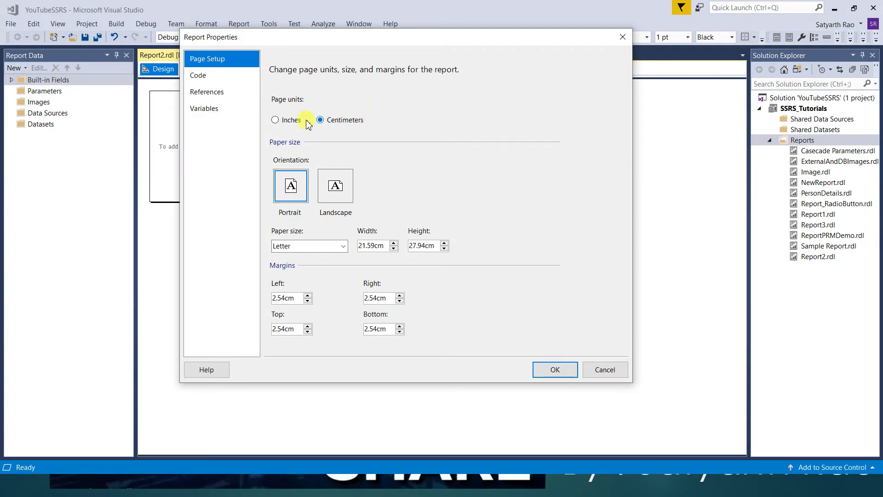
pyautogui.click(276, 121)
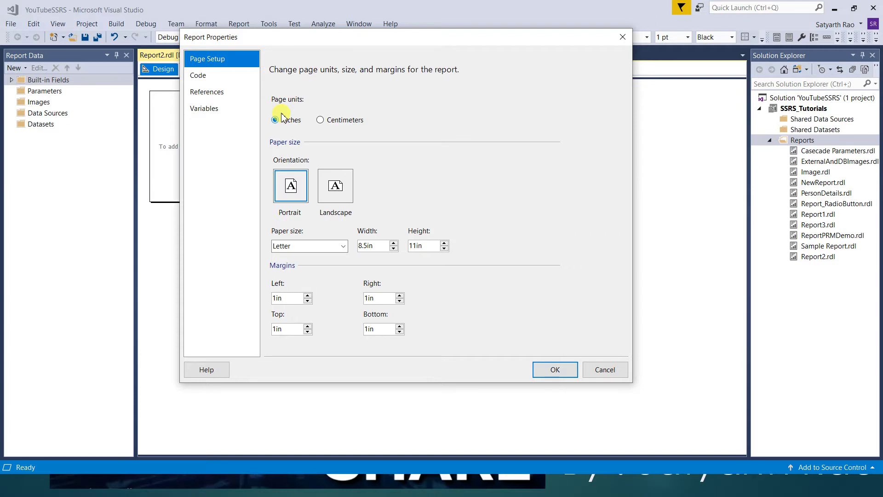
# Set the report's page orientation to Landscape.
pyautogui.click(295, 194)
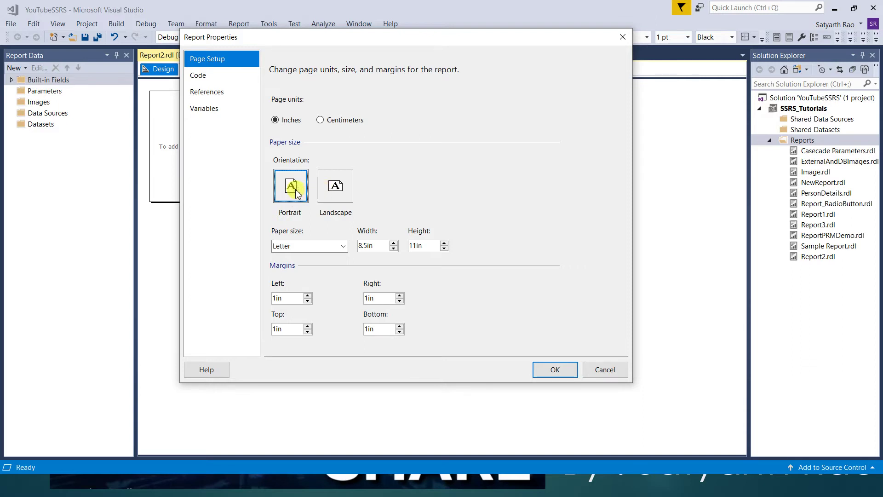
pyautogui.click(338, 189)
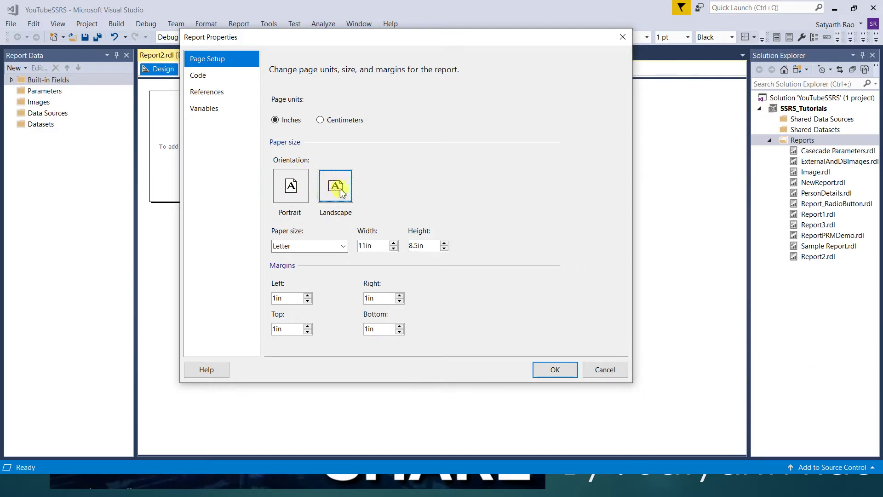
# Alternate the page orientation between Portrait and Landscape to compare paper width and height, ending on Portrait.
pyautogui.click(292, 190)
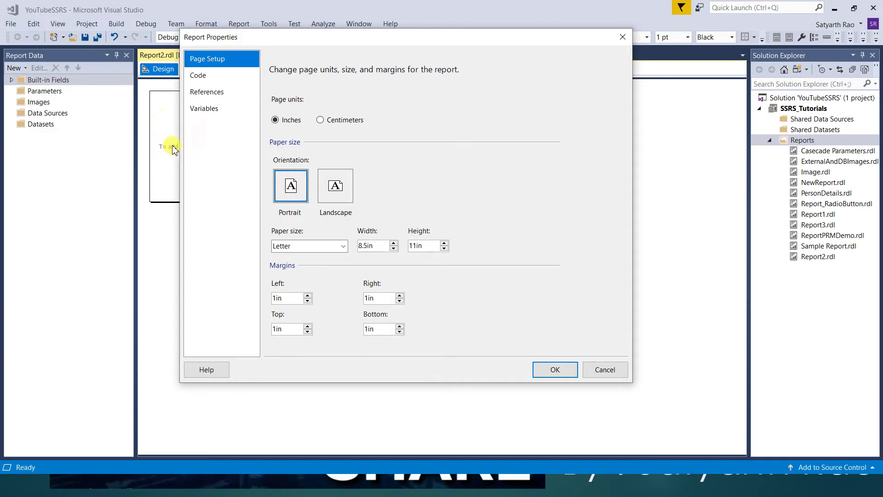
pyautogui.click(339, 193)
pyautogui.click(294, 184)
pyautogui.click(343, 198)
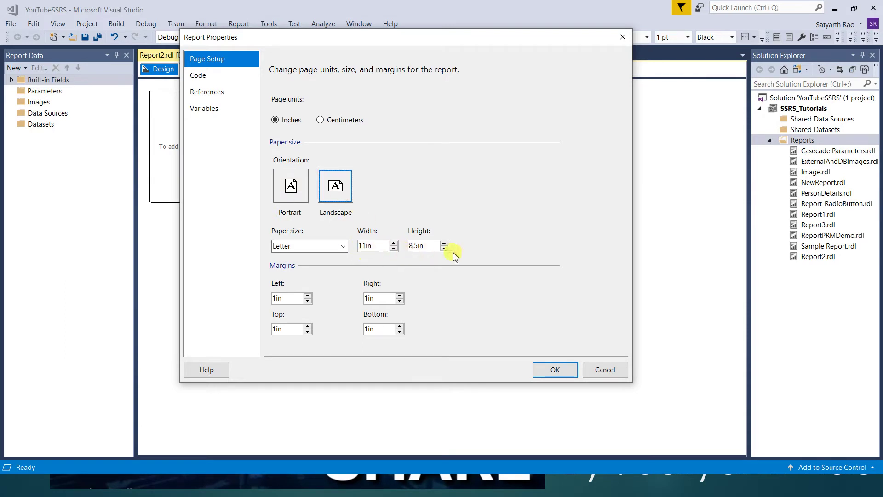
pyautogui.click(300, 191)
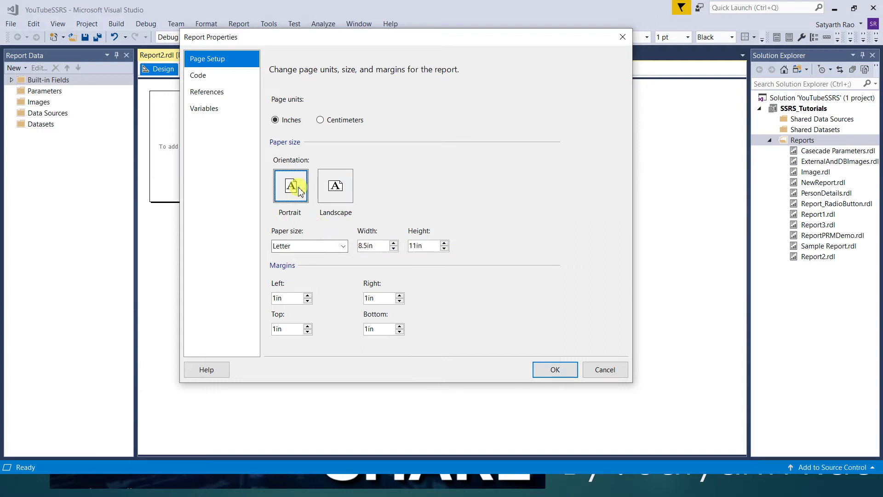
pyautogui.click(335, 187)
pyautogui.click(290, 189)
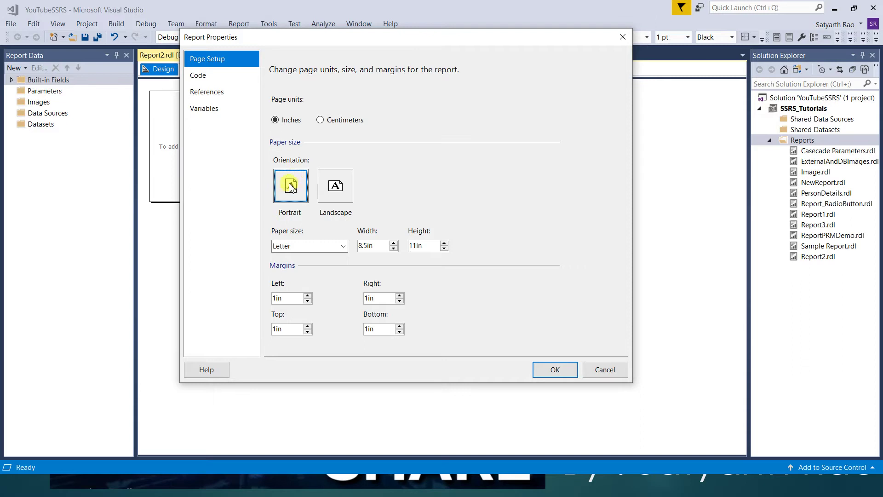
pyautogui.click(337, 189)
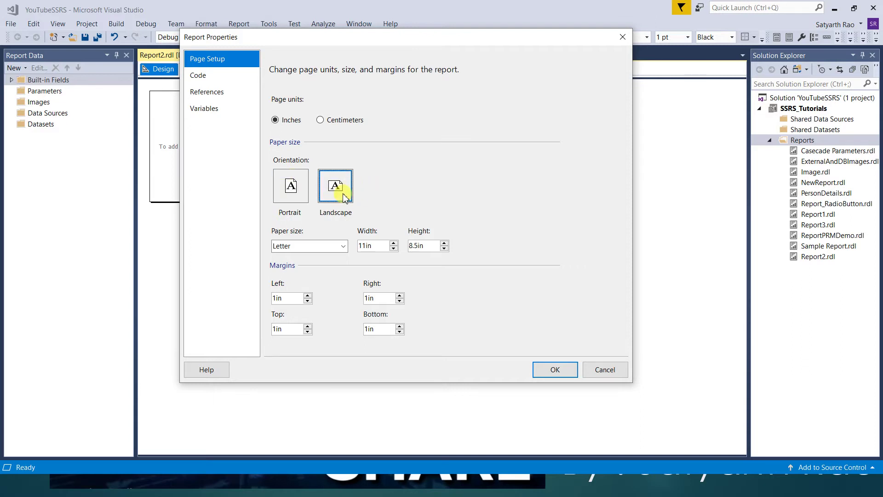
pyautogui.click(290, 189)
pyautogui.click(332, 189)
pyautogui.click(300, 191)
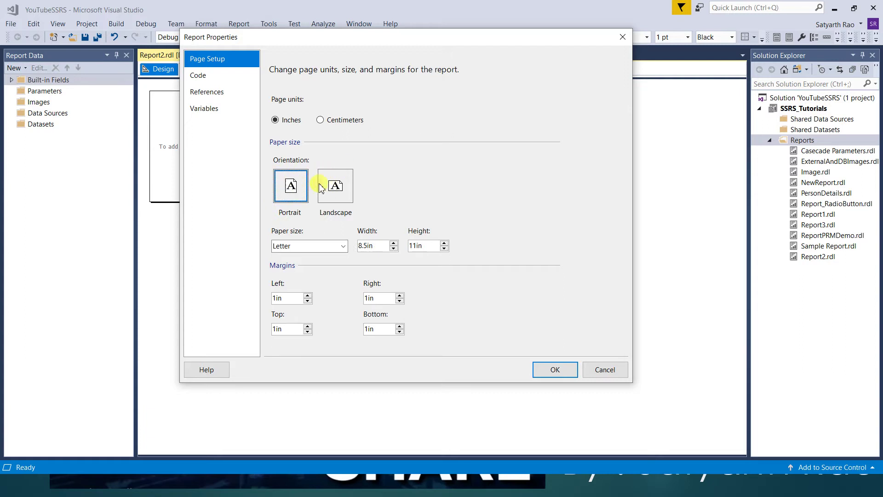
# Choose the Letter paper size, set the left and top margins to 10 in, and apply the page setup.
pyautogui.click(345, 246)
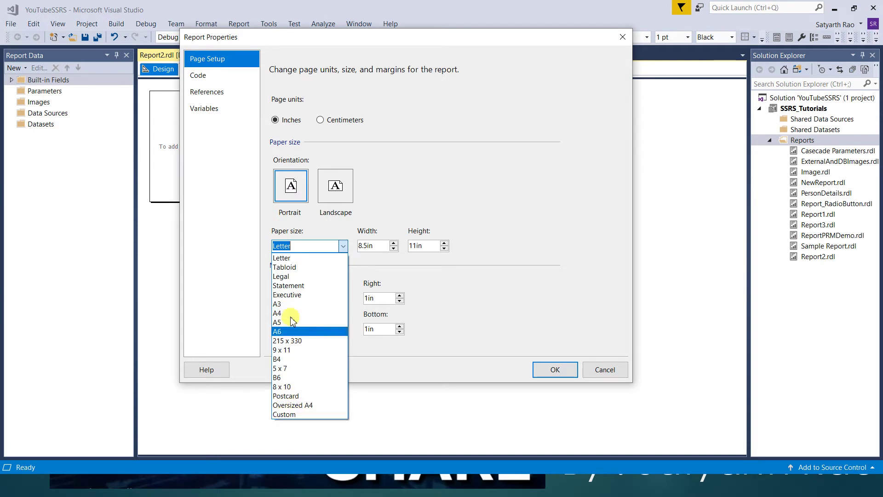
pyautogui.click(282, 259)
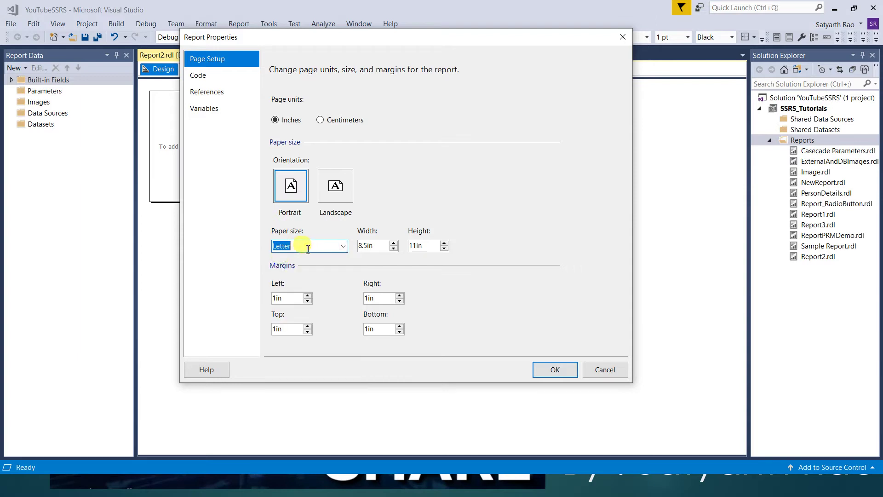
pyautogui.click(346, 250)
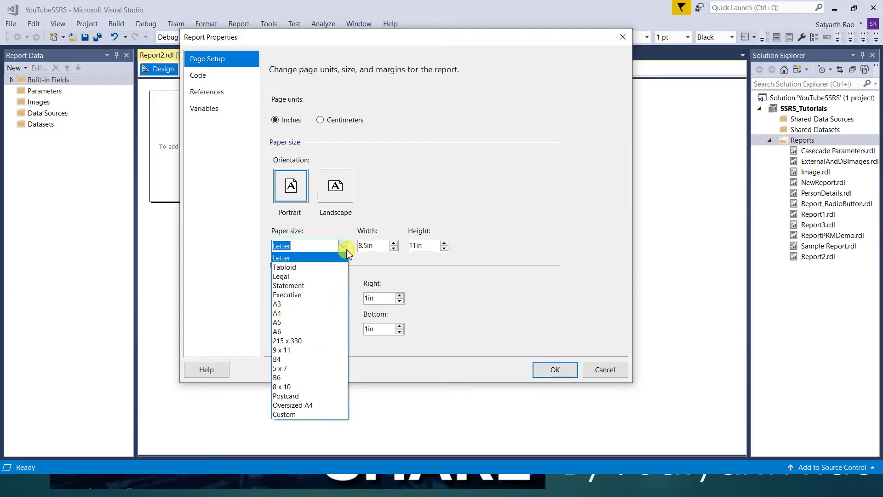
pyautogui.click(312, 256)
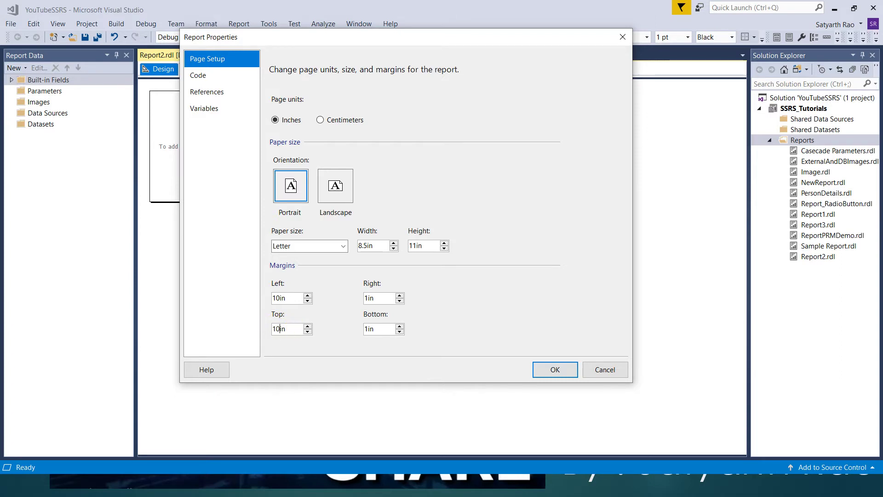
pyautogui.click(554, 370)
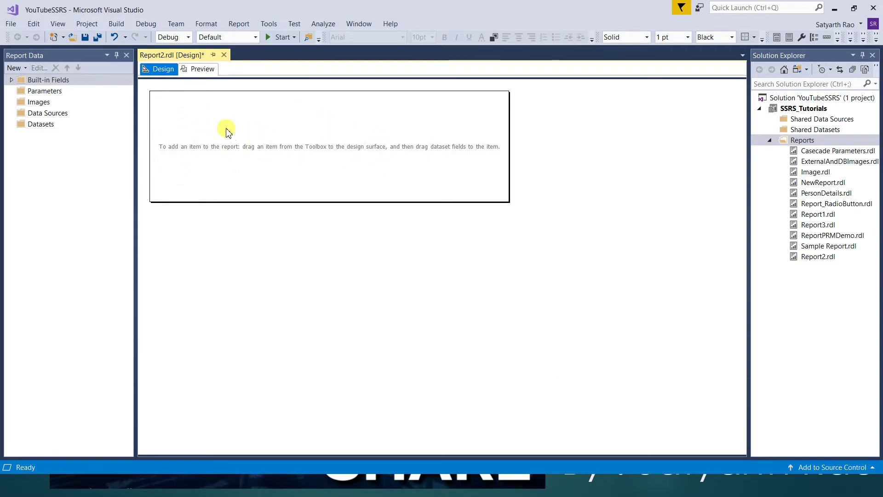
# Reopen the report's properties in an enlarged dialog and set the left and top margins to 1 in.
pyautogui.click(236, 24)
pyautogui.click(244, 36)
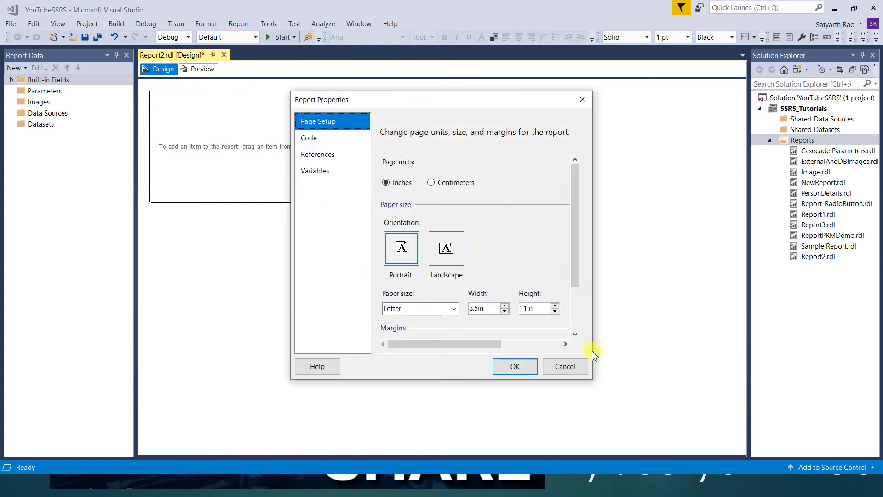
pyautogui.moveTo(587, 378); pyautogui.dragTo(749, 470)
pyautogui.moveTo(499, 98); pyautogui.dragTo(328, 17)
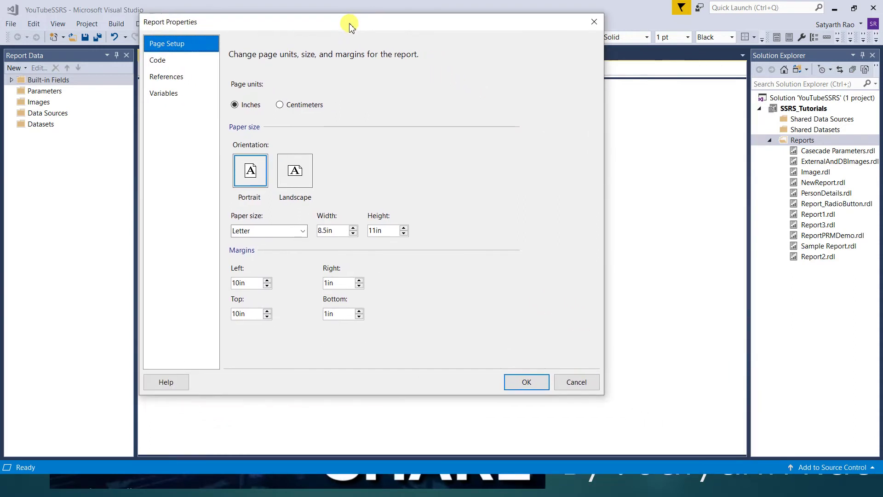
pyautogui.click(240, 283)
pyautogui.press('BackSpace')
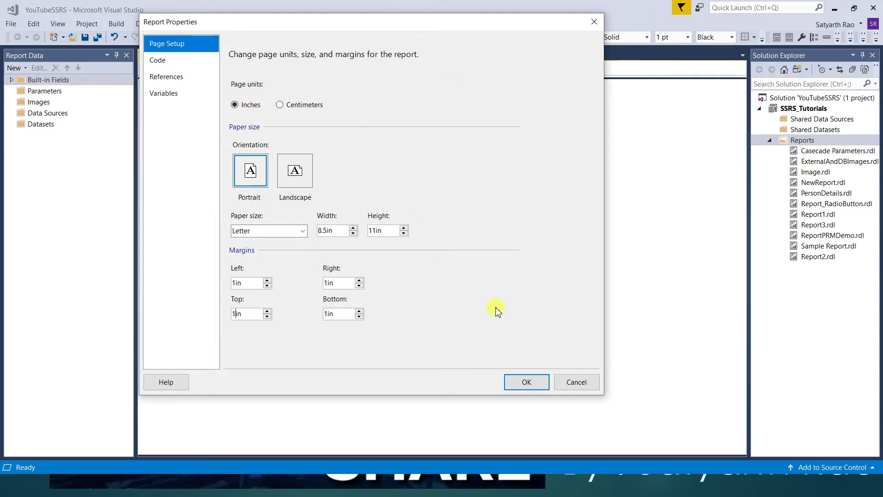
# View the report's custom code settings, then add a blank class reference and delete it.
pyautogui.click(153, 61)
pyautogui.click(233, 97)
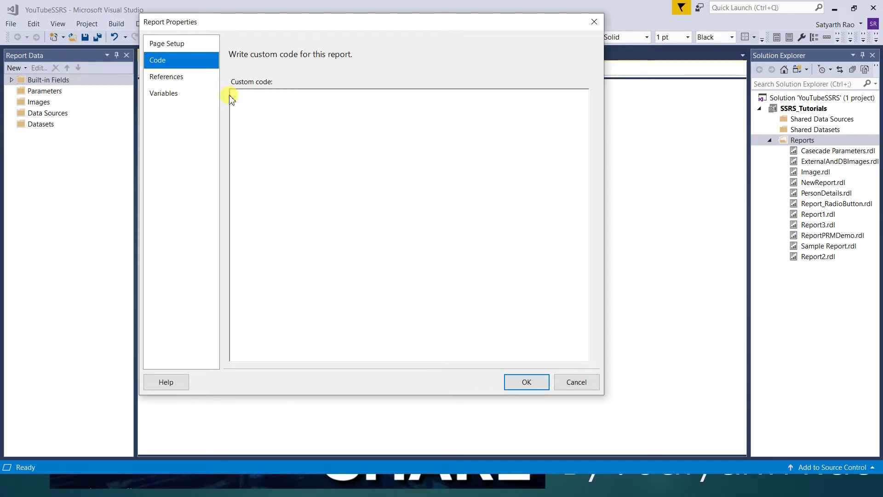
pyautogui.click(159, 77)
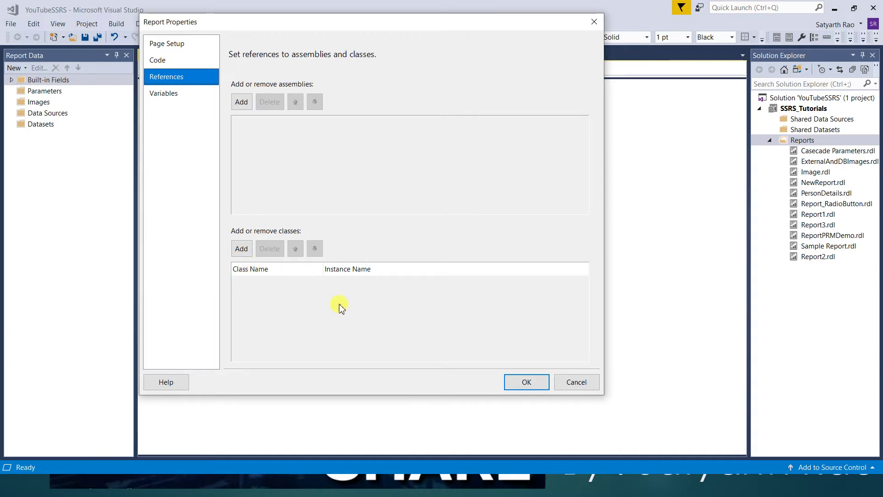
pyautogui.click(241, 248)
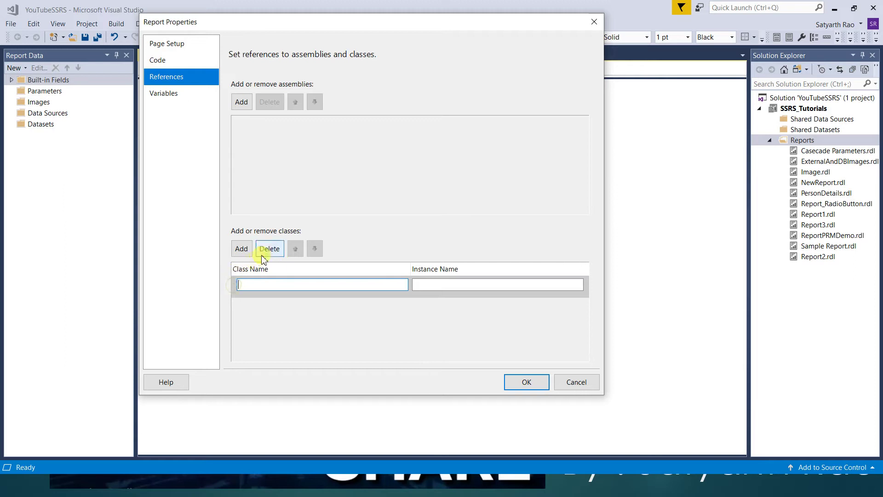
pyautogui.click(267, 250)
# Add a blank assembly reference, look through the available .NET components without choosing one, and delete the entry.
pyautogui.click(241, 103)
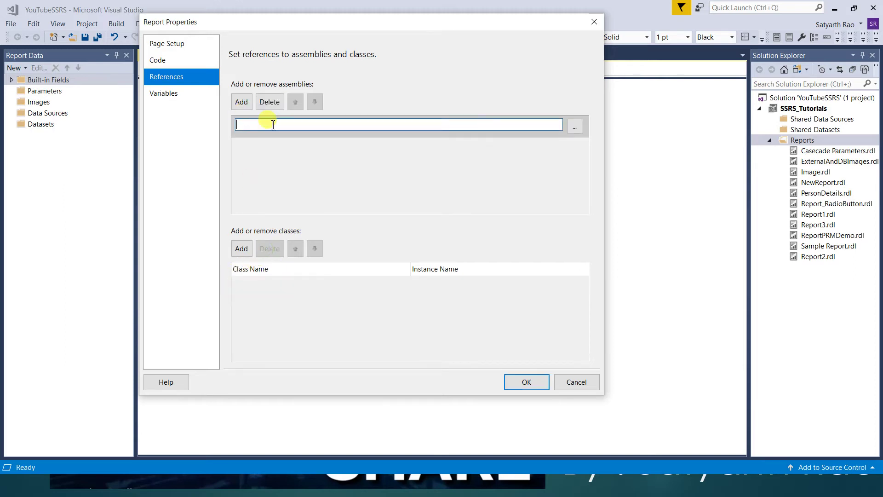
pyautogui.click(575, 126)
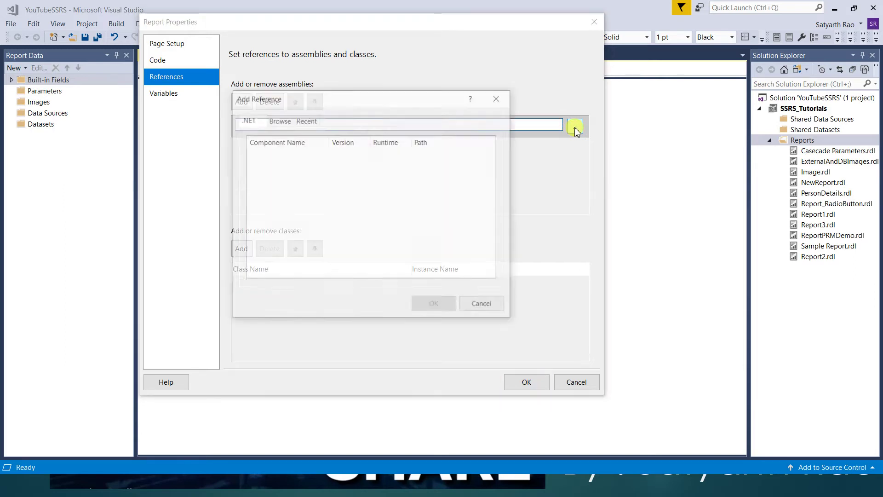
pyautogui.click(289, 122)
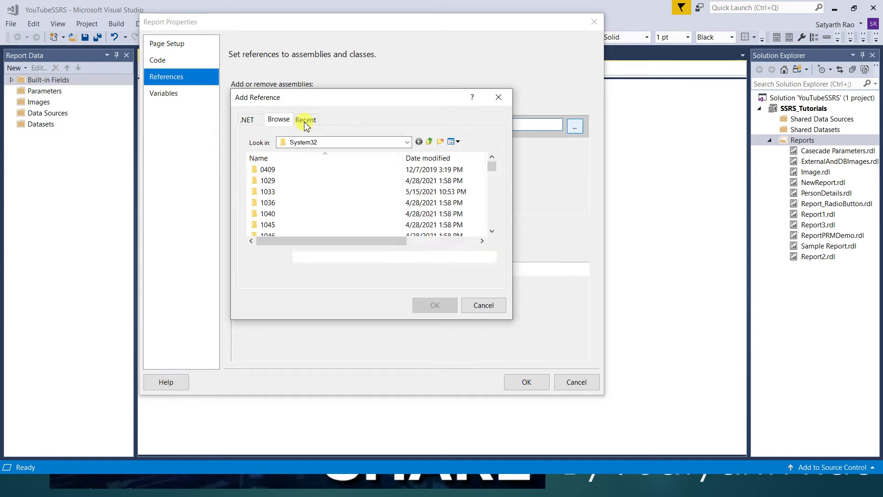
pyautogui.click(249, 120)
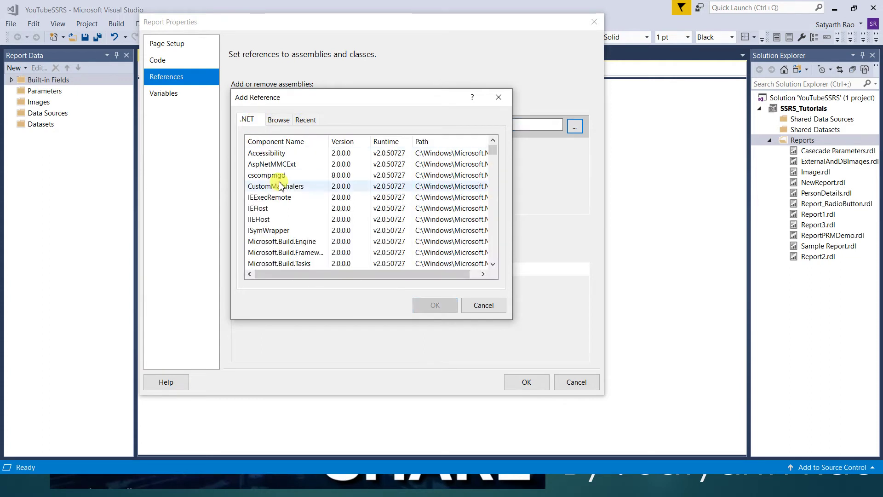
pyautogui.scroll(-5, 280, 184)
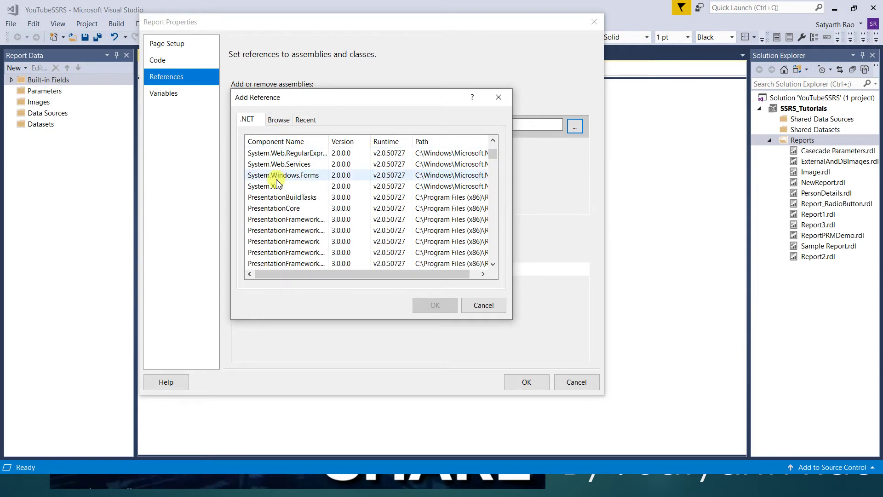
pyautogui.click(481, 305)
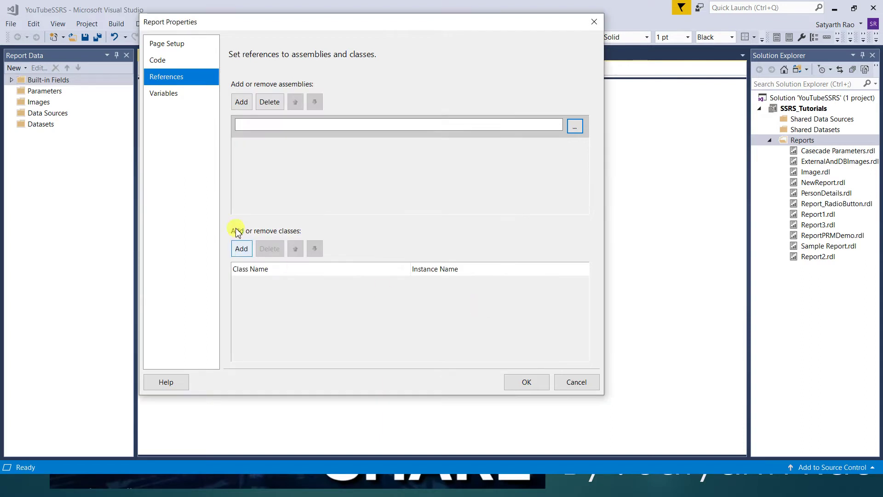
pyautogui.click(264, 107)
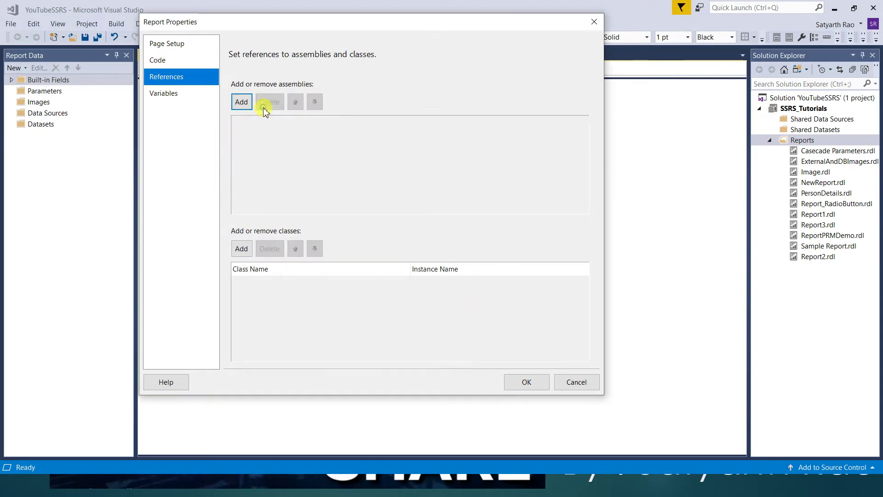
# Add two blank report variables and look at their value fields.
pyautogui.click(176, 94)
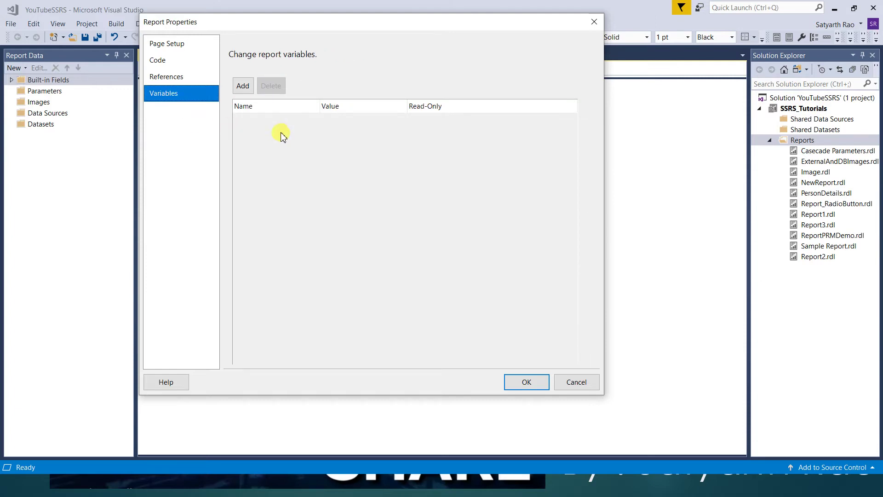
pyautogui.click(243, 87)
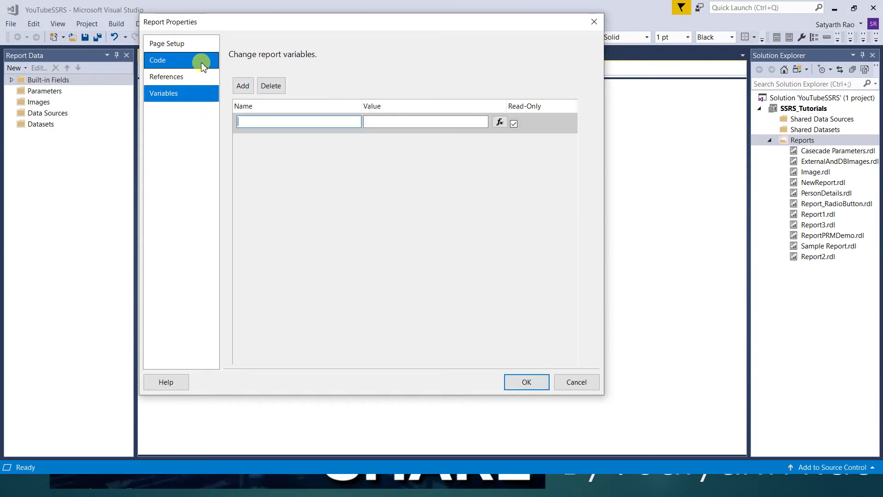
pyautogui.click(243, 87)
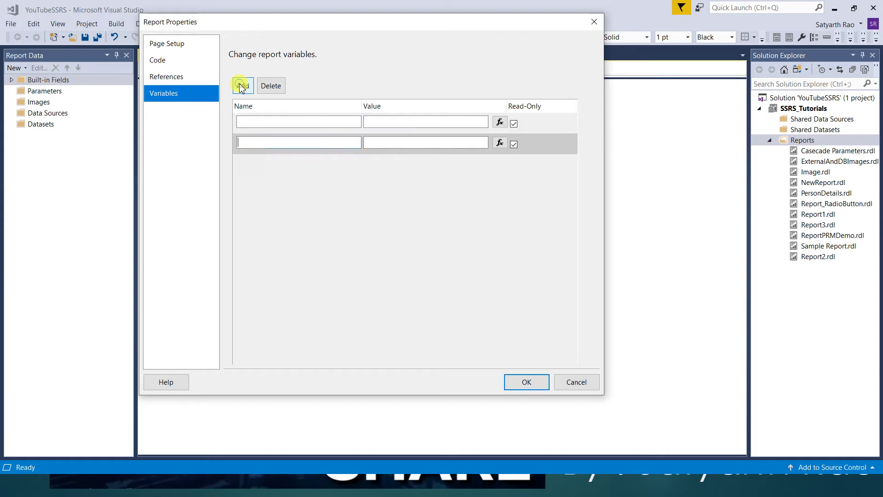
pyautogui.click(393, 122)
pyautogui.click(394, 141)
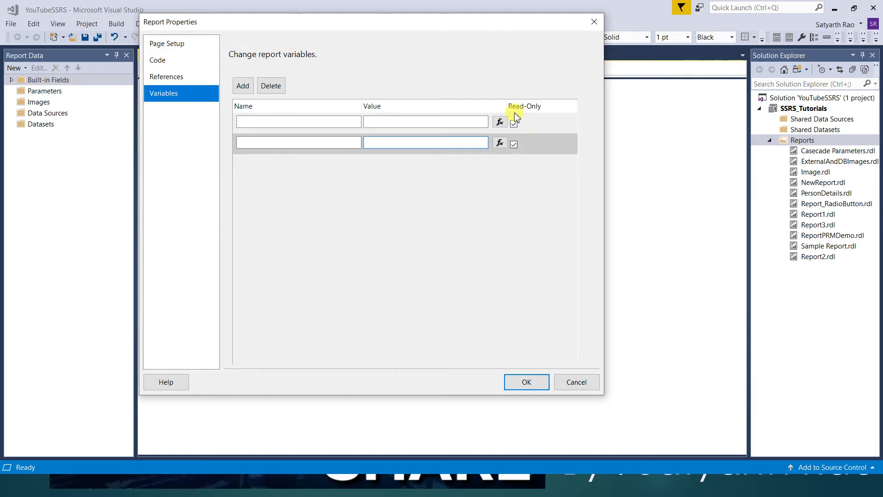
# Toggle the first variable's read-only option off and on, then delete both blank report variables.
pyautogui.click(514, 125)
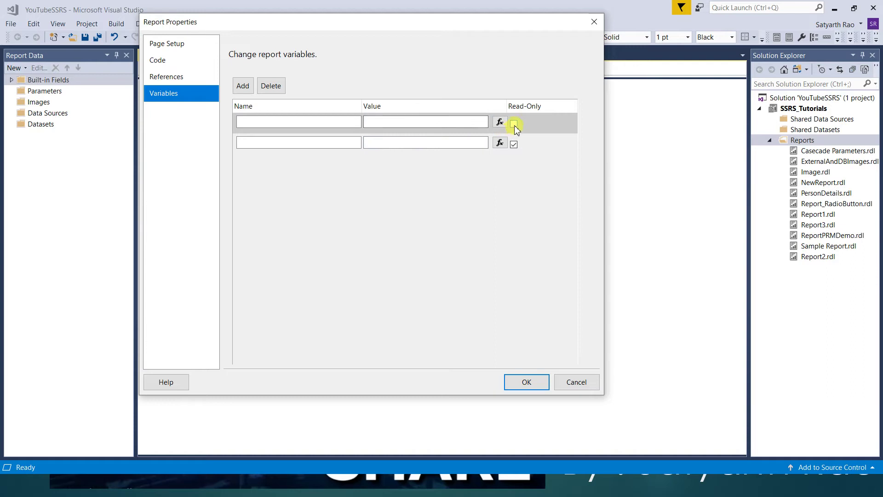
pyautogui.click(514, 124)
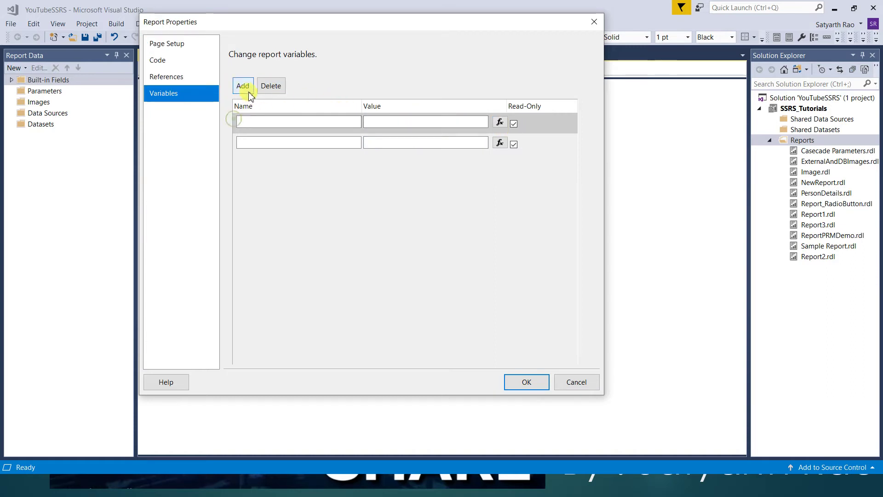
pyautogui.click(269, 86)
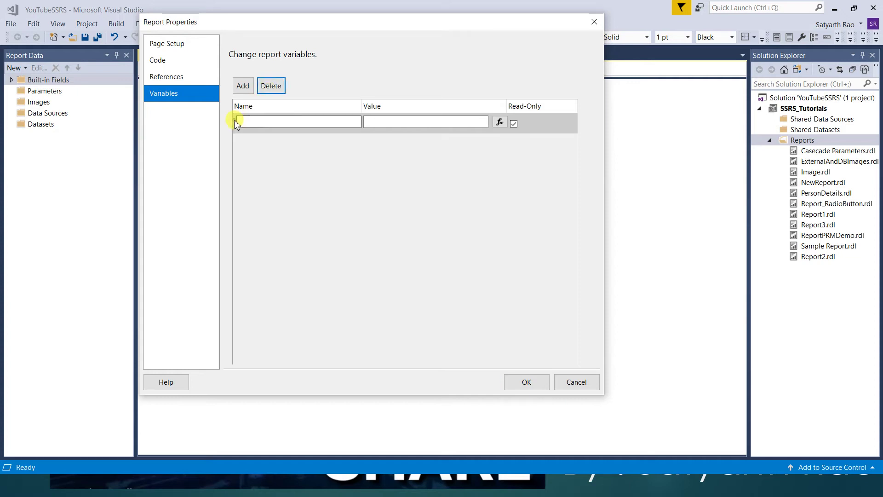
pyautogui.click(270, 87)
# Review the report's page setup, custom code, references and variables settings once more.
pyautogui.click(178, 46)
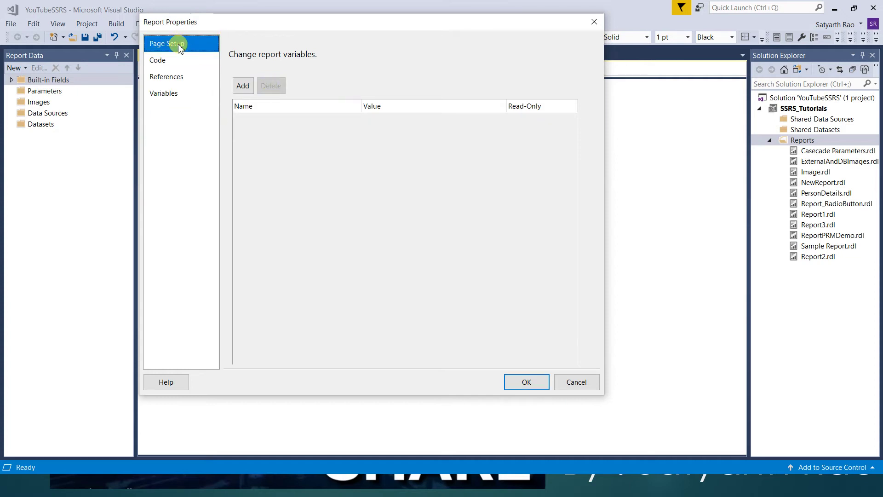
pyautogui.click(157, 60)
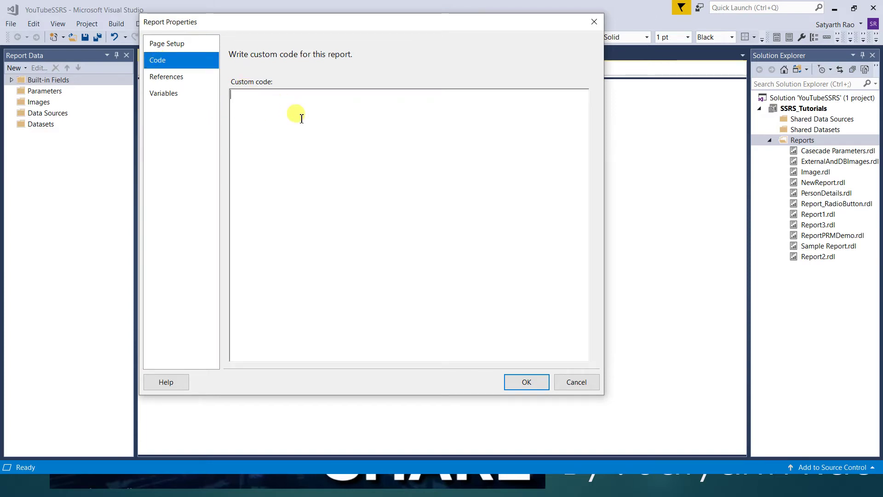
pyautogui.click(179, 78)
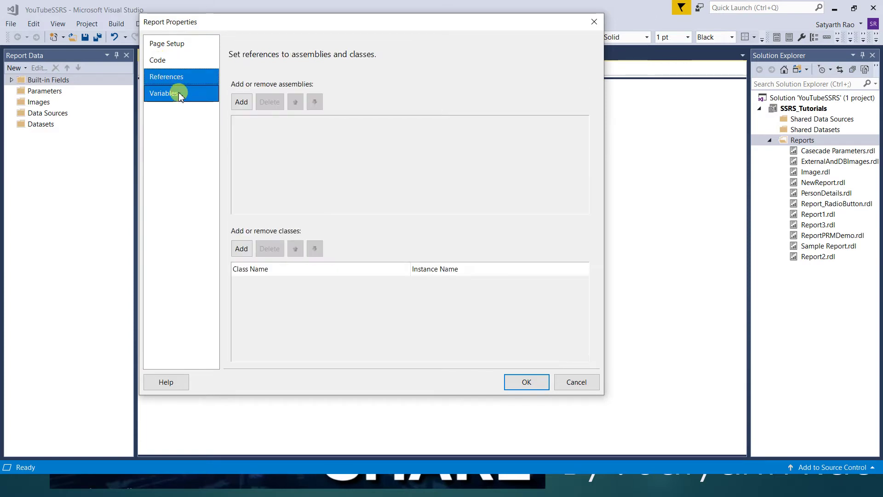
pyautogui.click(179, 95)
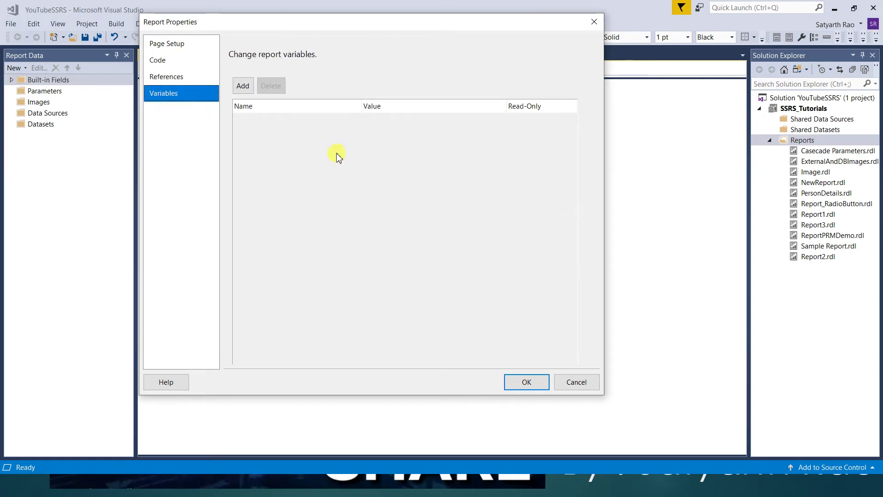
# Close the report properties without changes, preview Report2 and return to its design view.
pyautogui.click(576, 382)
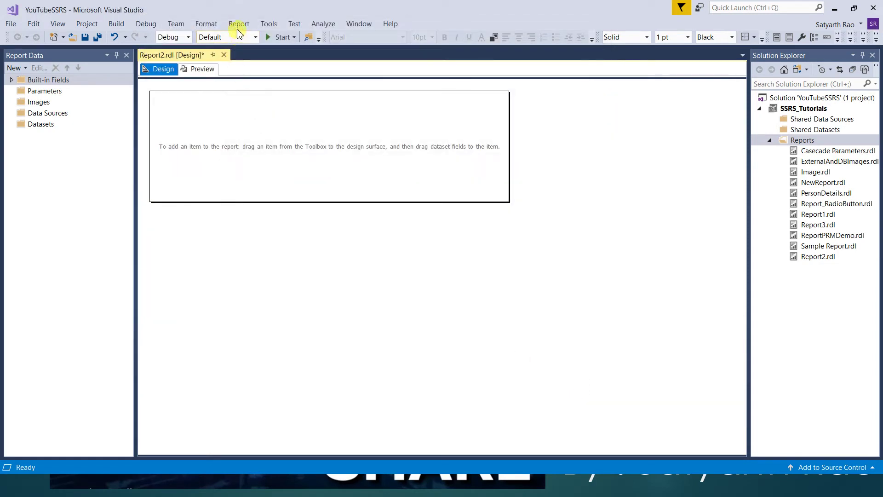
pyautogui.click(238, 24)
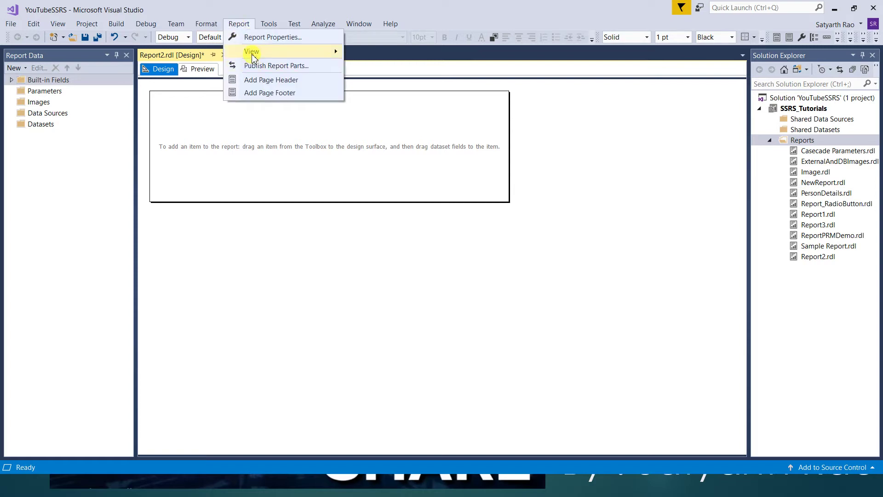
pyautogui.moveTo(252, 55)
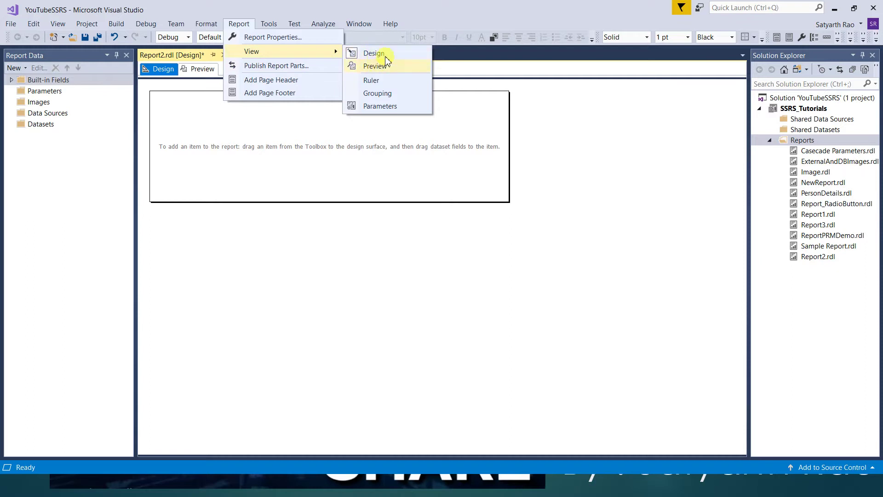
pyautogui.click(173, 68)
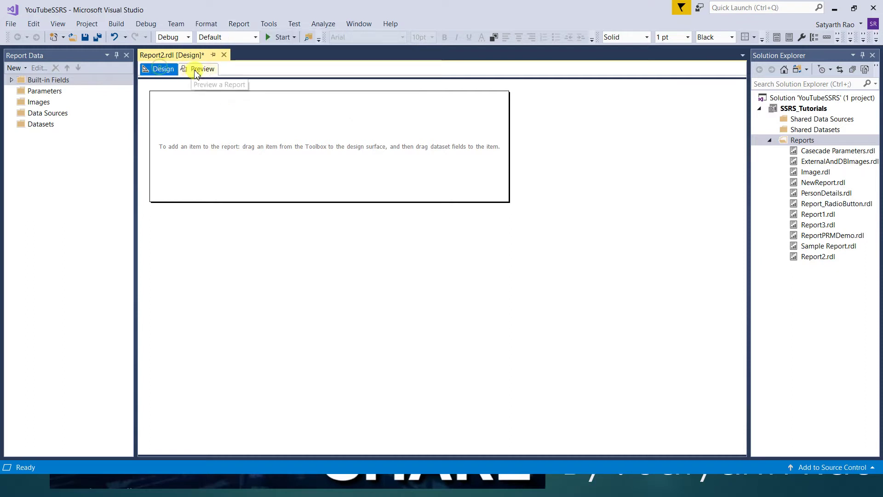
pyautogui.click(200, 69)
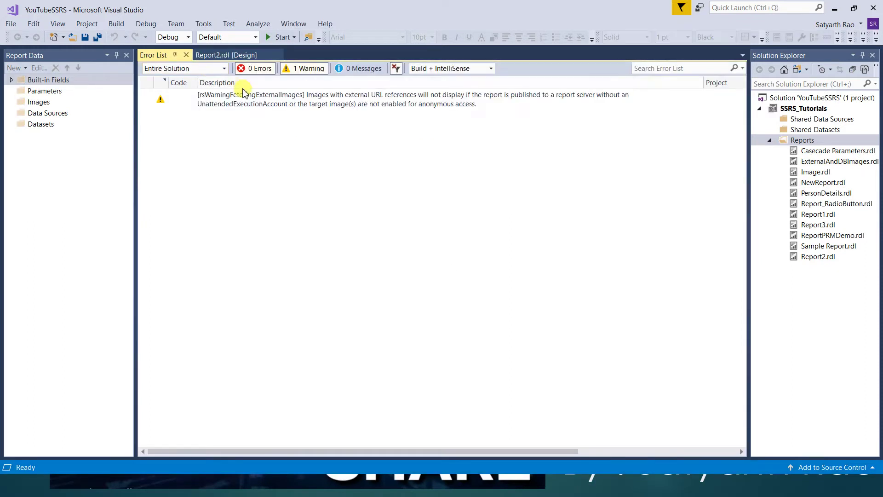
pyautogui.click(187, 55)
pyautogui.click(164, 70)
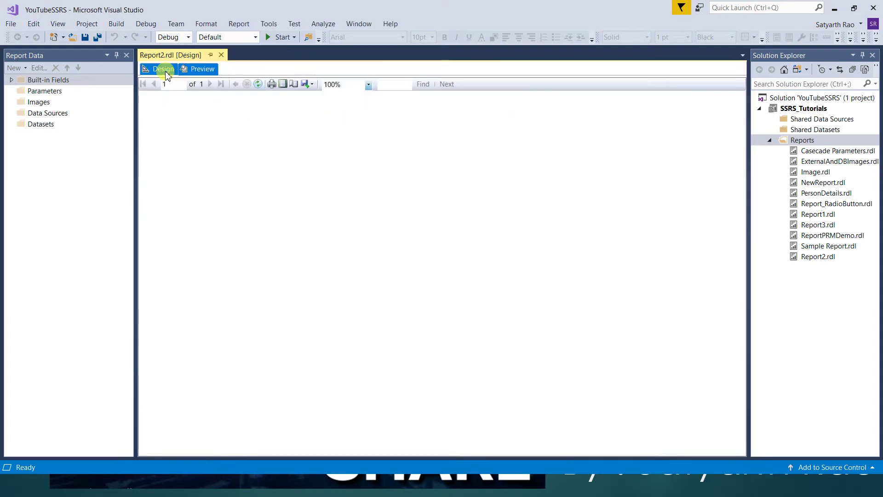
# Use the report's View commands to switch to Design and Preview, dismiss the Error List and go back to the design surface.
pyautogui.click(239, 23)
pyautogui.moveTo(270, 51)
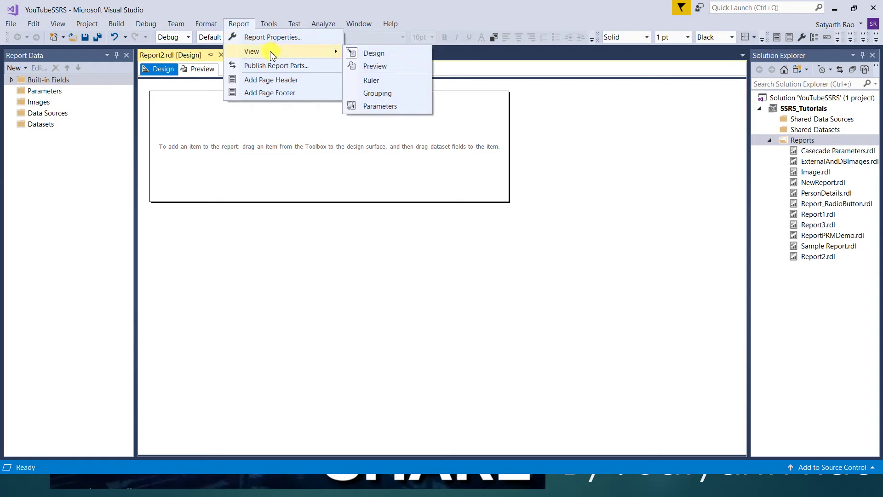
pyautogui.click(368, 54)
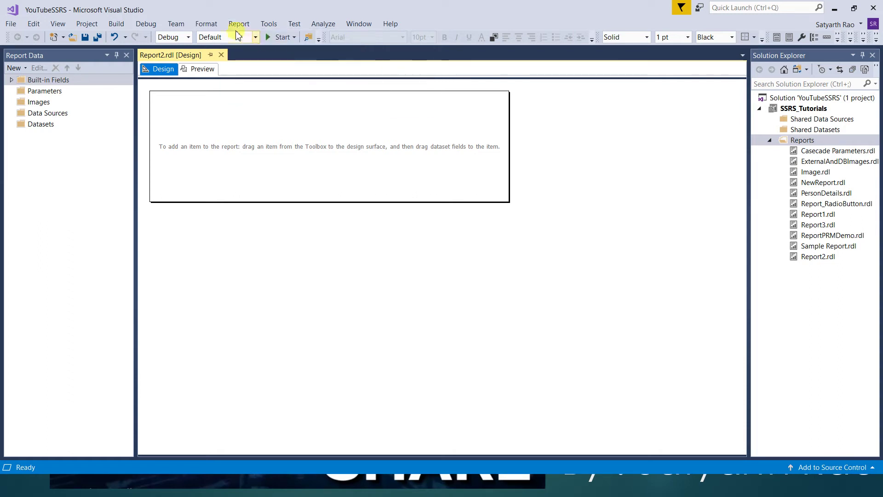
pyautogui.click(235, 24)
pyautogui.moveTo(265, 51)
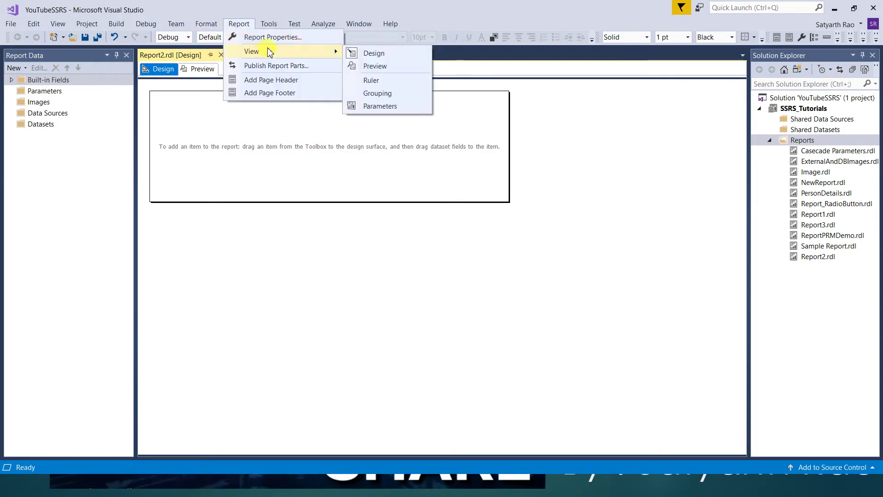
pyautogui.click(368, 67)
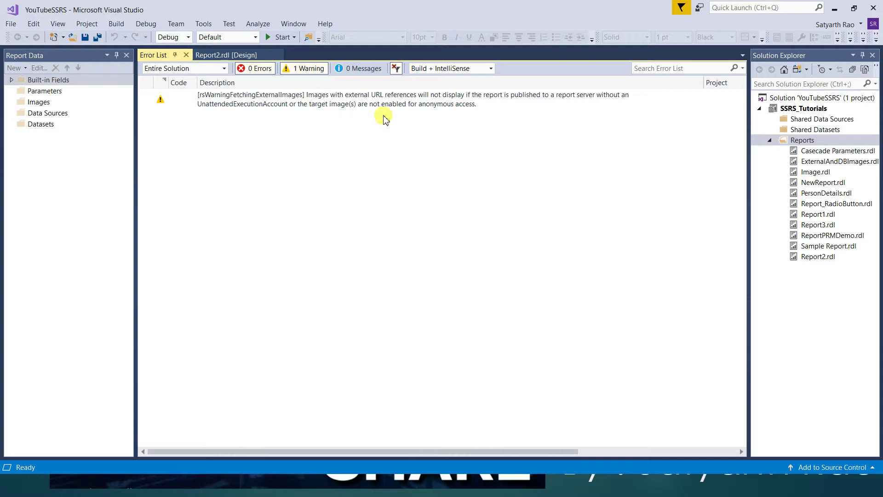
pyautogui.click(186, 56)
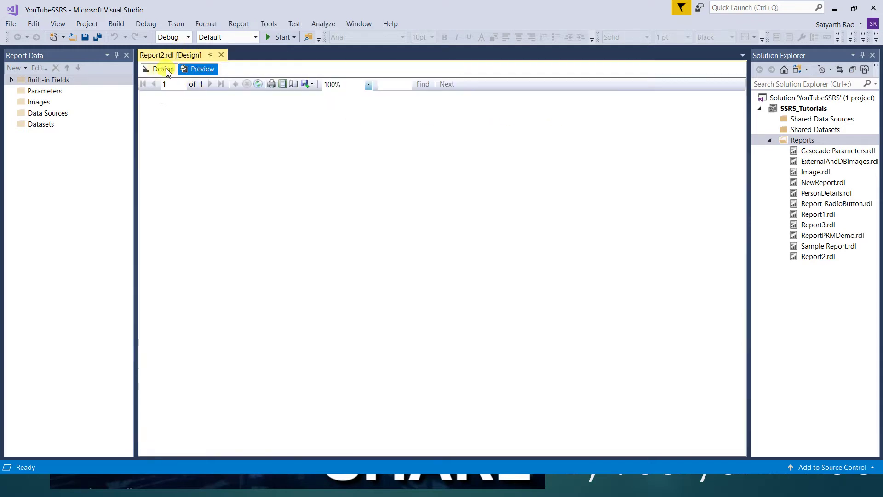
pyautogui.click(166, 69)
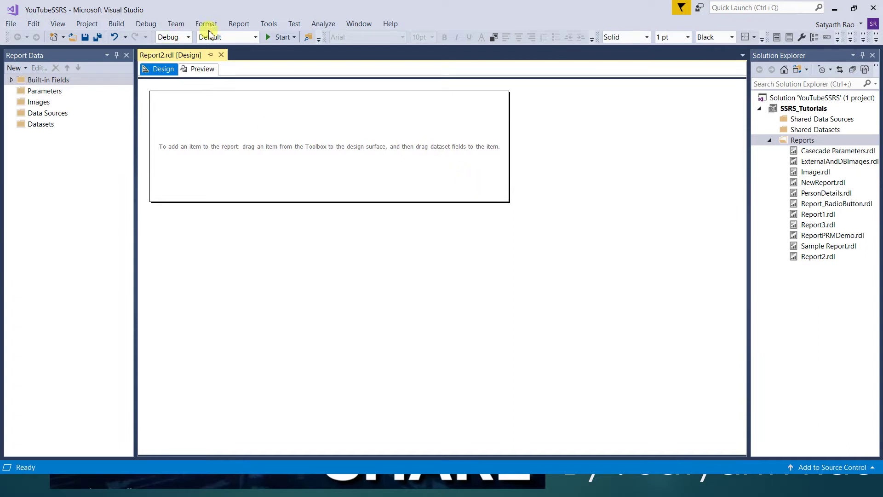
# Show the ruler around Report2's design surface and hide it again.
pyautogui.click(239, 24)
pyautogui.moveTo(248, 52)
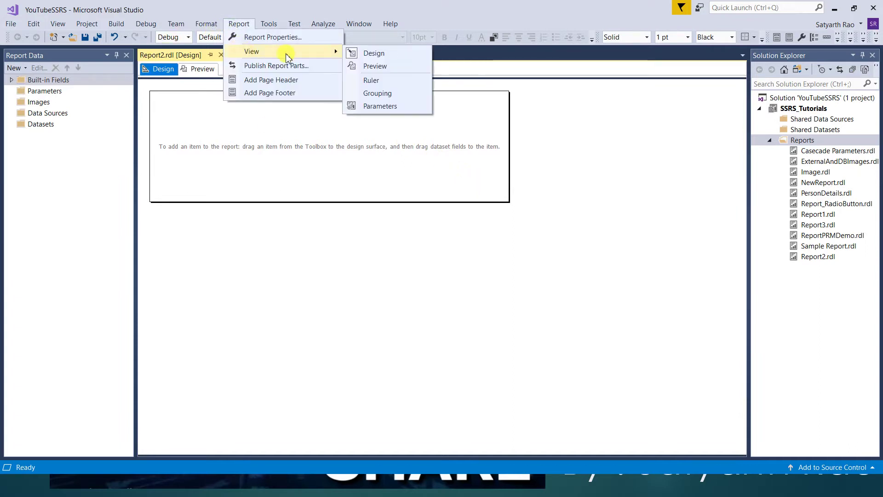
pyautogui.click(372, 81)
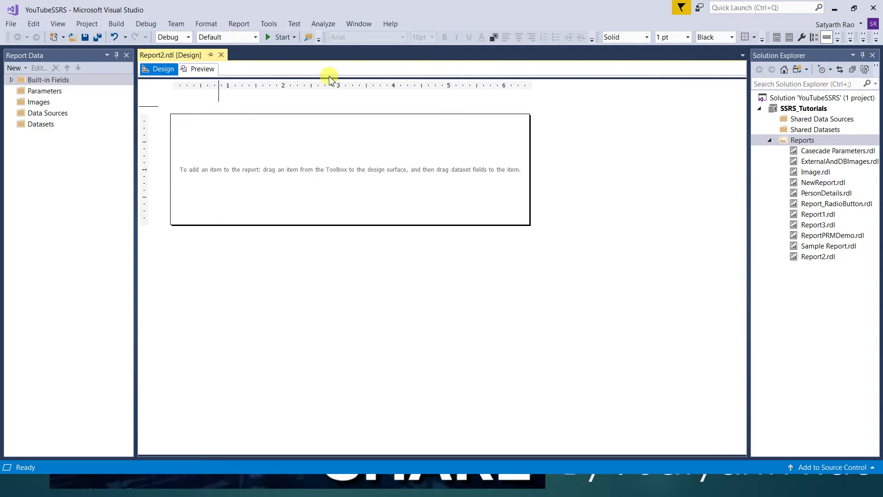
pyautogui.click(238, 24)
pyautogui.moveTo(260, 54)
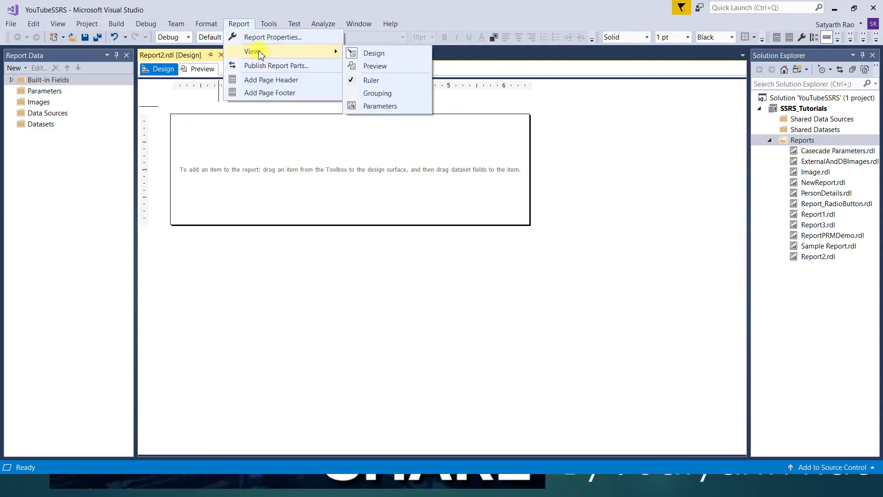
pyautogui.click(370, 80)
# Toggle the Row Groups and Column Groups pane on and off for Report2, leaving it shown.
pyautogui.click(239, 24)
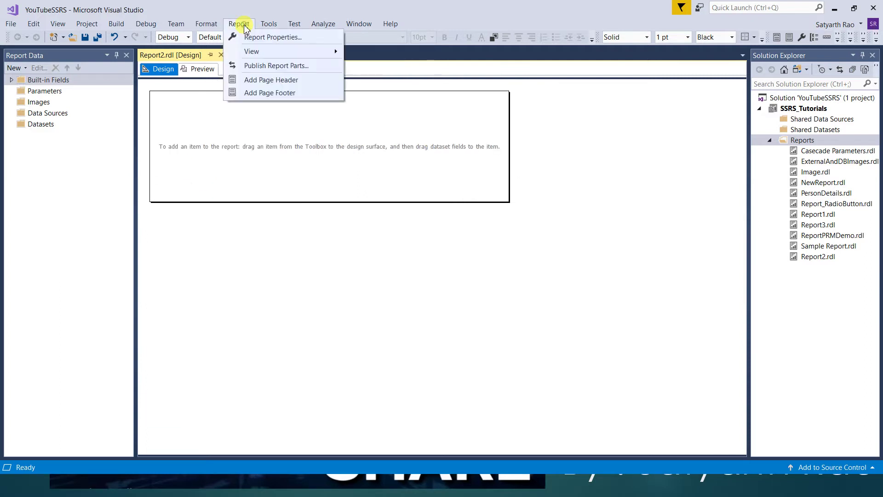
pyautogui.moveTo(262, 54)
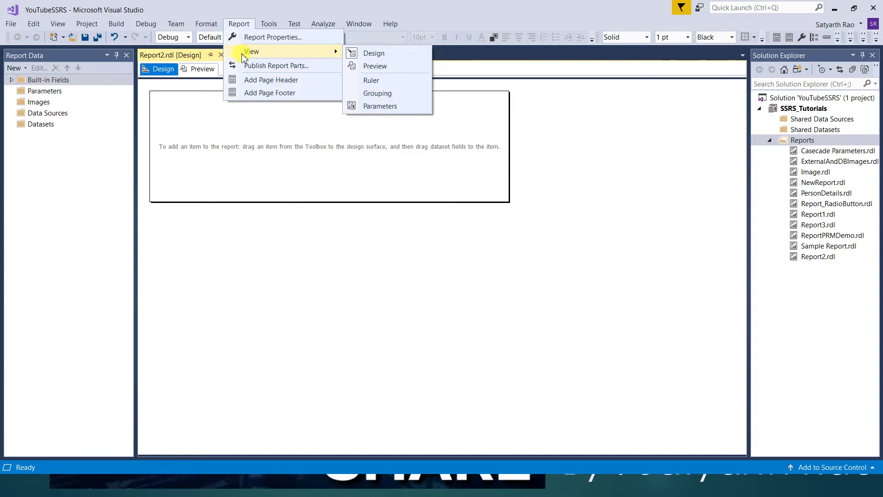
pyautogui.click(382, 92)
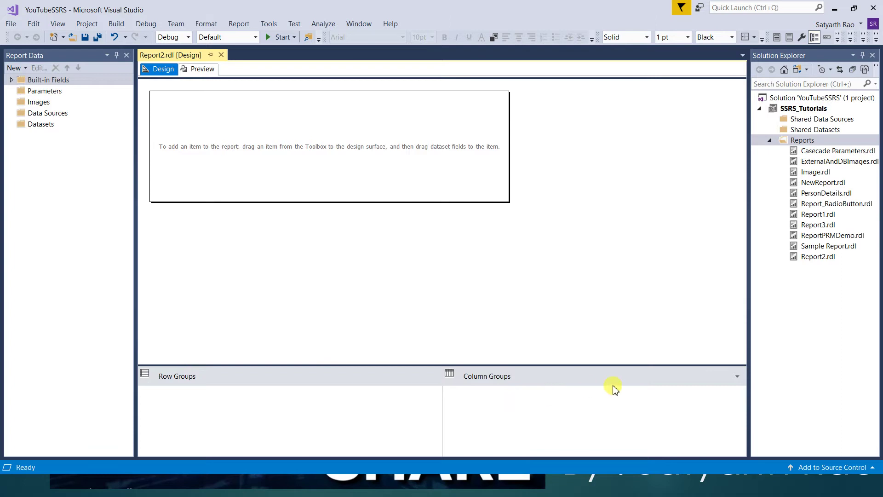
pyautogui.click(248, 26)
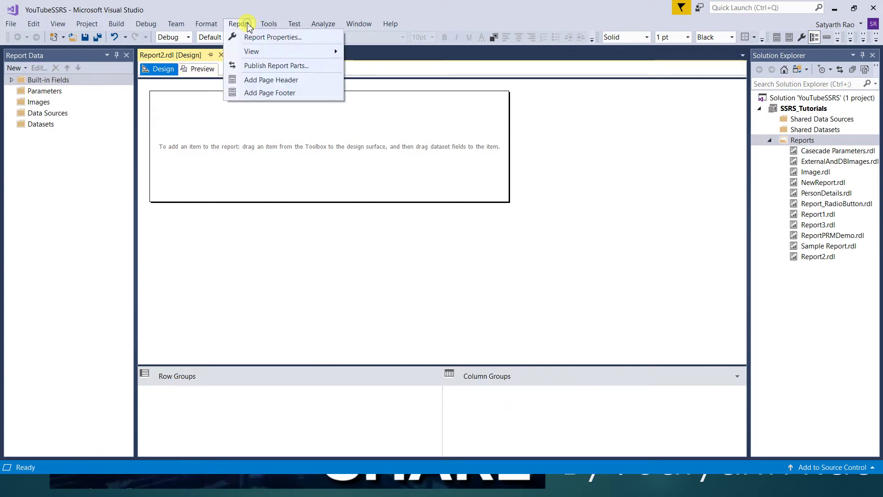
pyautogui.moveTo(307, 52)
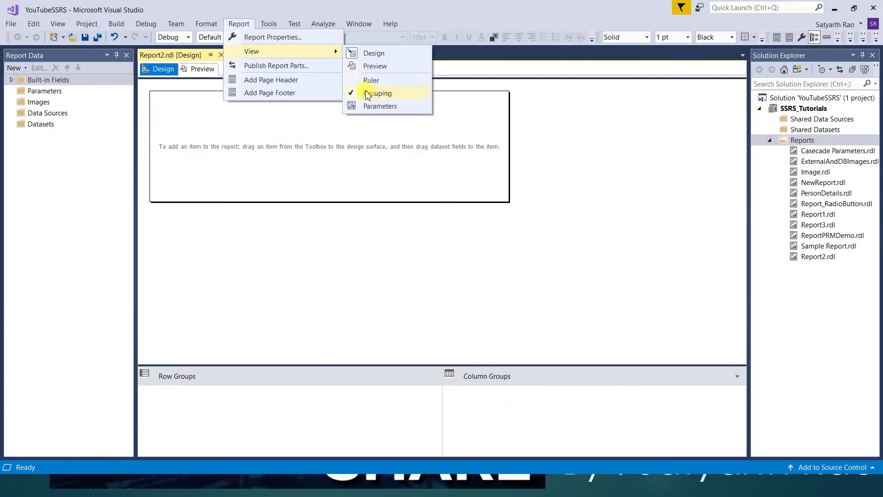
pyautogui.click(380, 95)
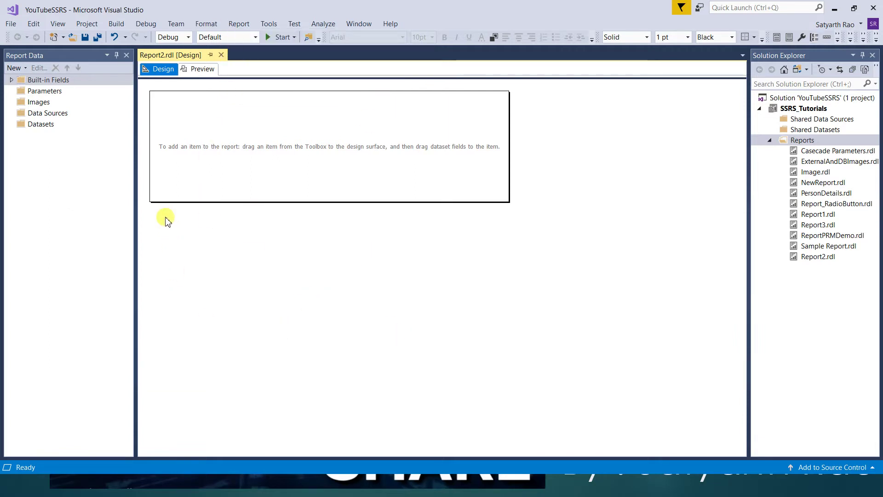
pyautogui.click(235, 29)
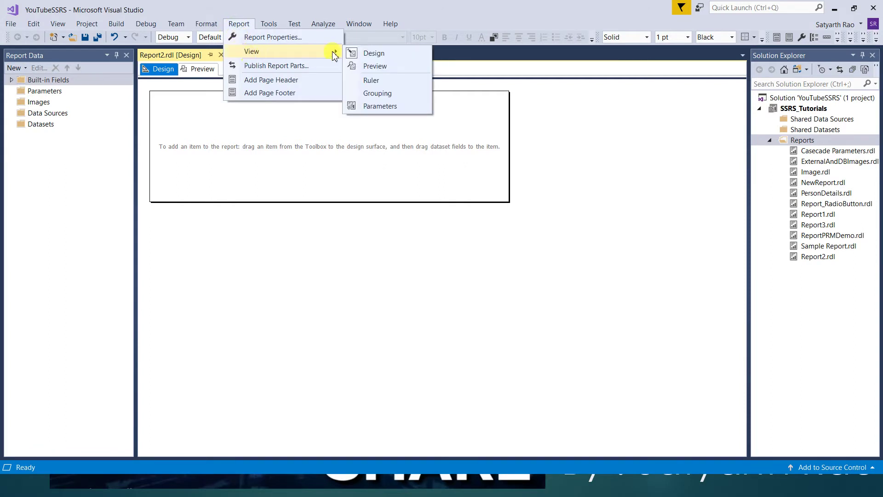
pyautogui.click(362, 94)
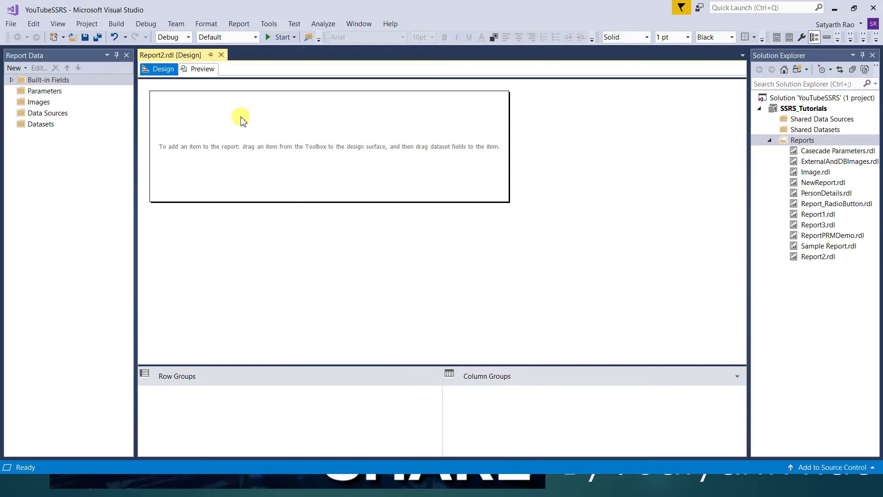
# Show the parameters grid above Report2's design surface and hide it again.
pyautogui.click(237, 22)
pyautogui.moveTo(253, 60)
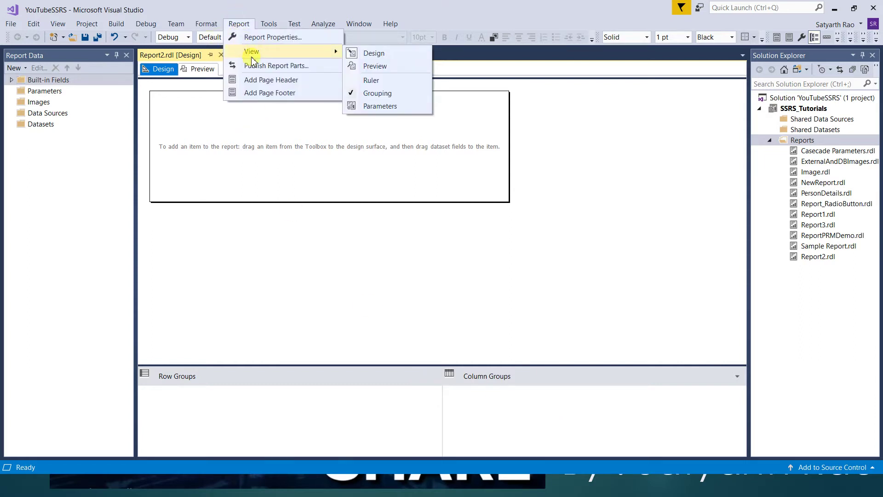
pyautogui.click(374, 106)
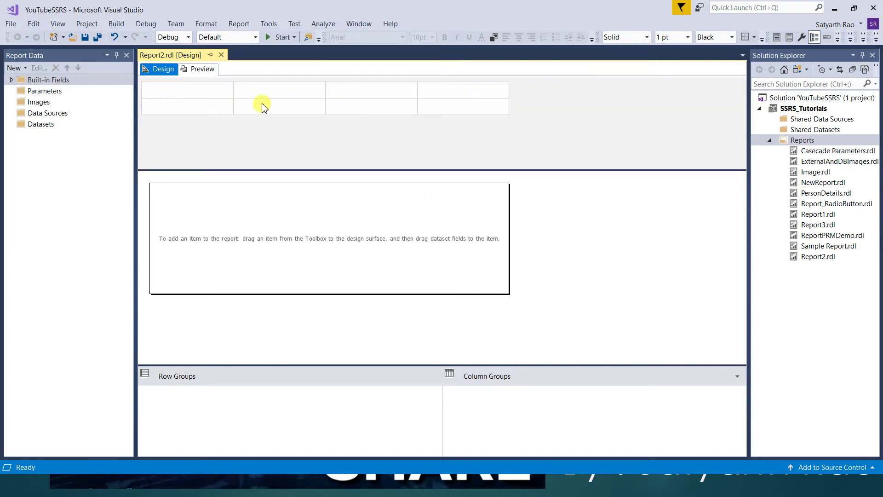
pyautogui.click(238, 23)
pyautogui.moveTo(259, 55)
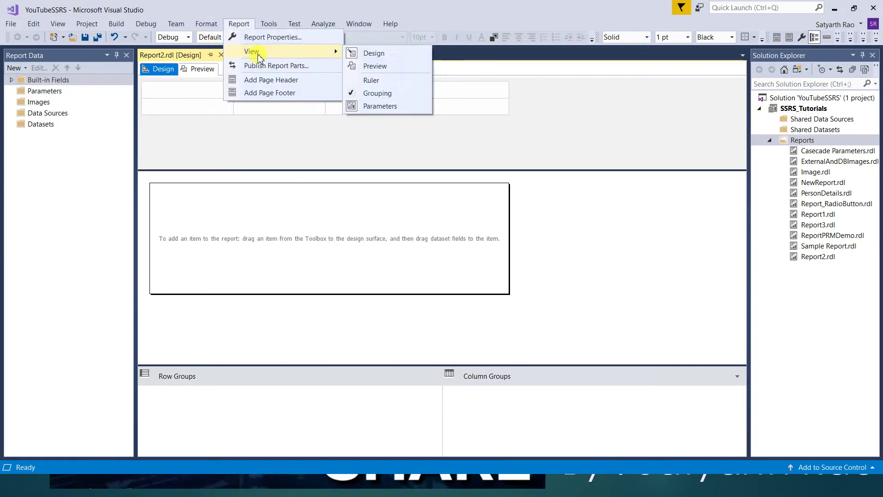
pyautogui.click(363, 107)
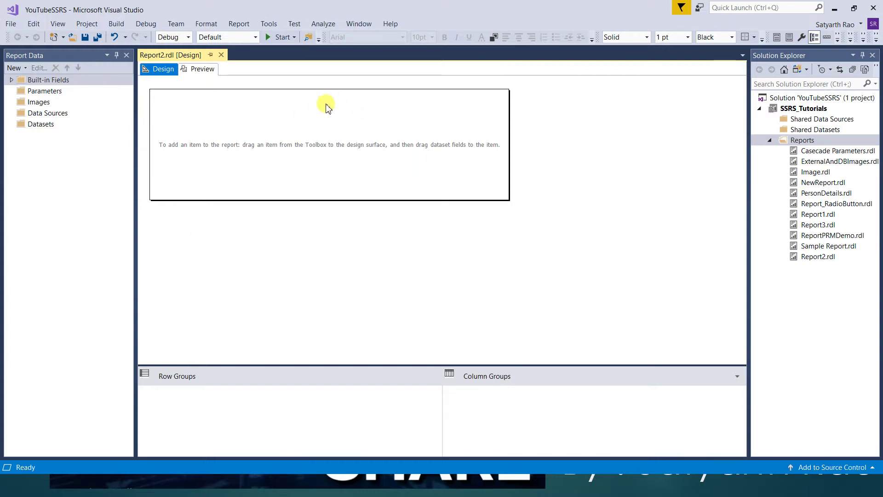
# Check which report parts of Report2 can be published and close the dialog without publishing.
pyautogui.click(238, 24)
pyautogui.moveTo(289, 56)
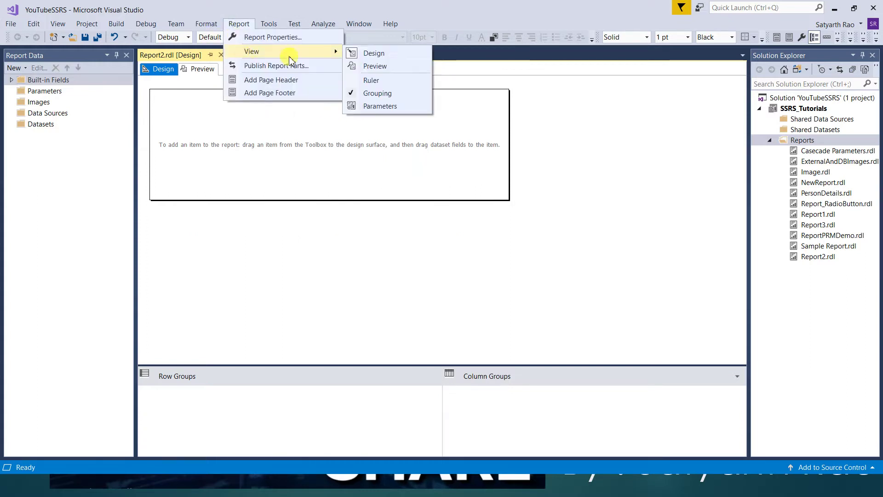
pyautogui.click(515, 130)
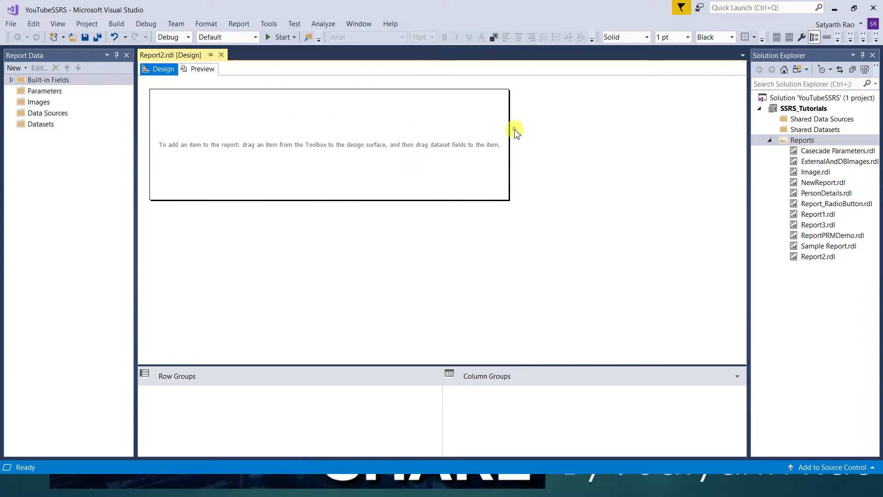
pyautogui.click(239, 23)
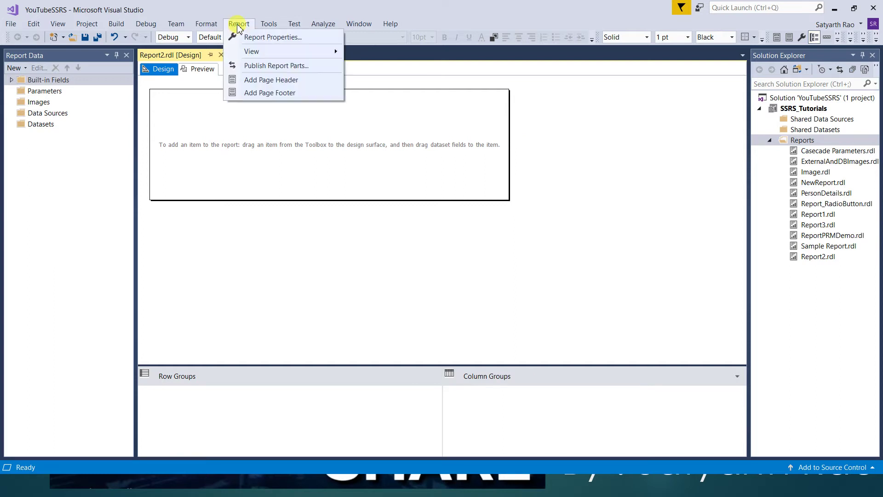
pyautogui.click(263, 68)
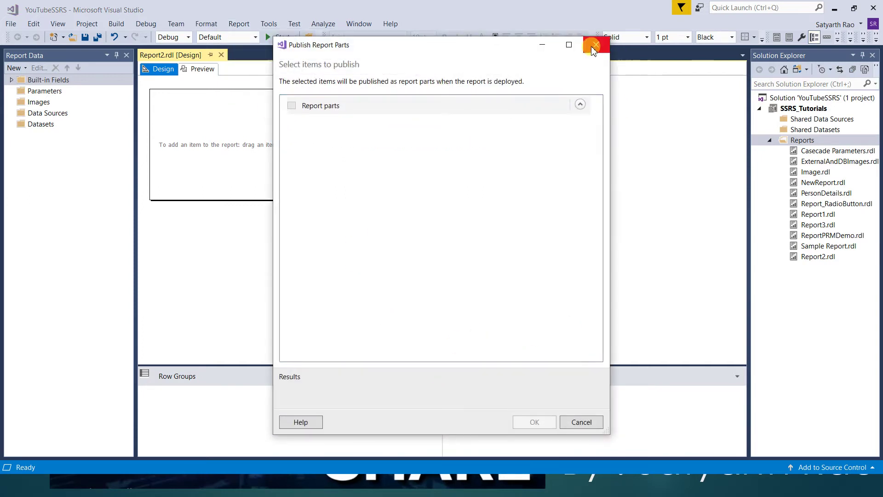
pyautogui.click(596, 45)
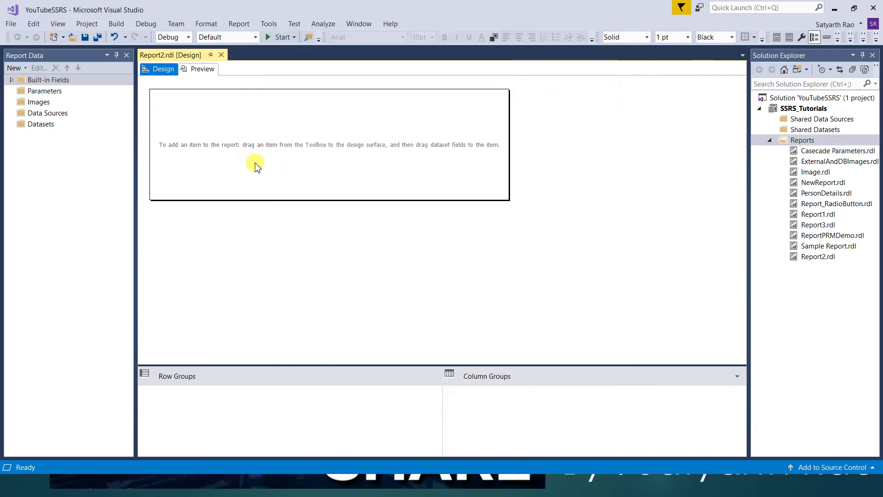
# Open Image.rdl and bring up the report parts it can publish.
pyautogui.doubleClick(817, 175)
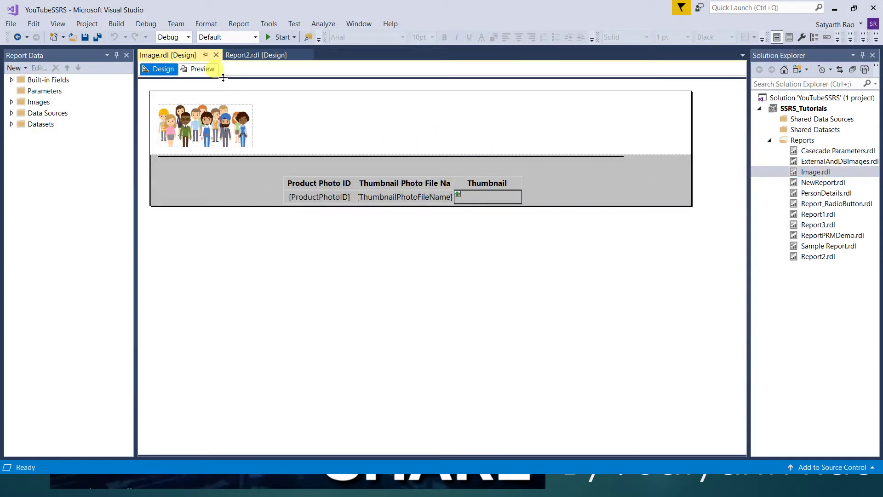
pyautogui.click(237, 25)
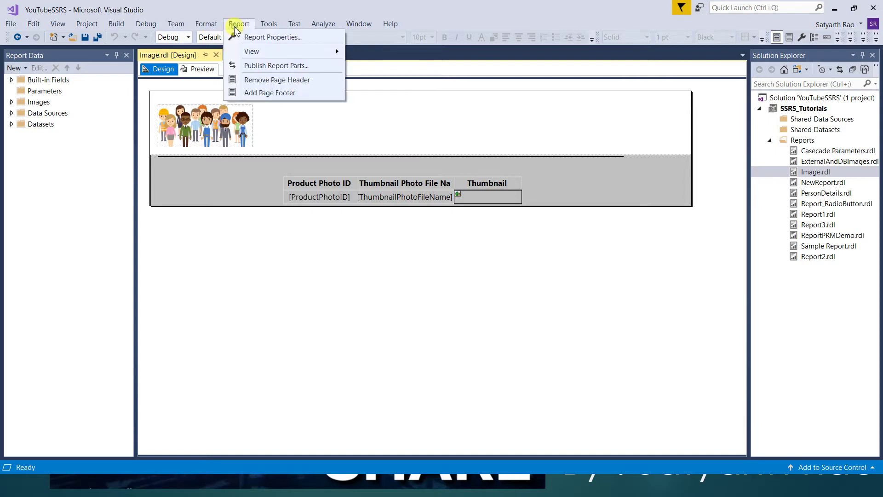
pyautogui.click(252, 67)
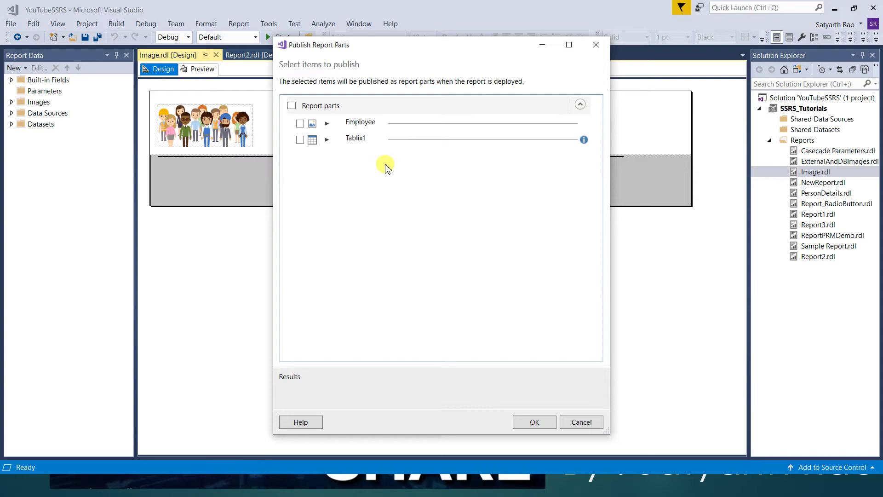
# Inspect the Employee and Tablix1 report parts of Image.rdl, leaving them unpublished.
pyautogui.click(327, 123)
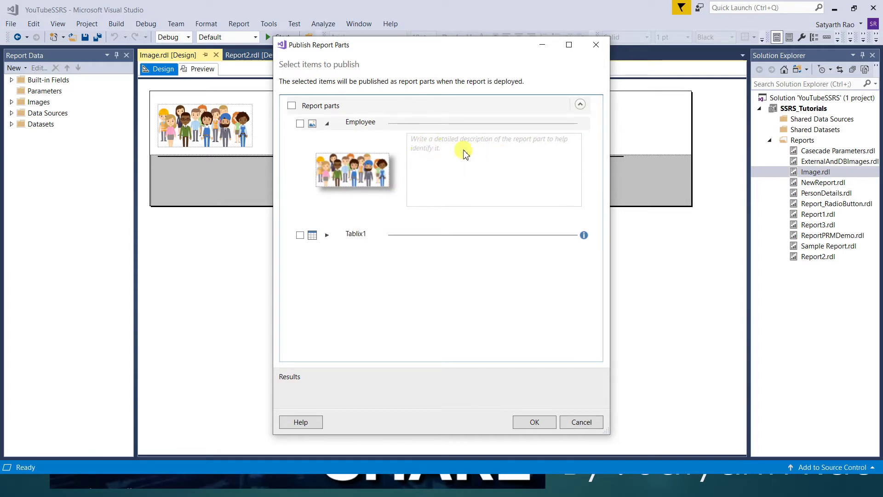
pyautogui.click(326, 123)
pyautogui.click(326, 139)
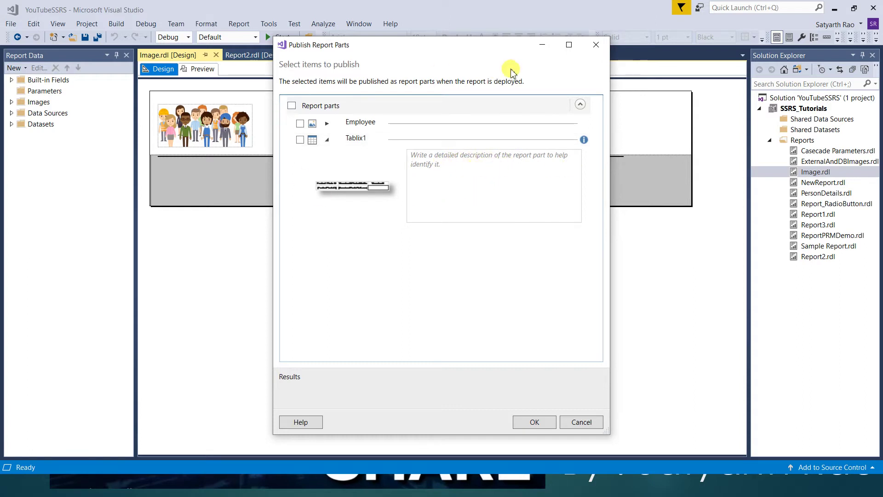
pyautogui.click(581, 423)
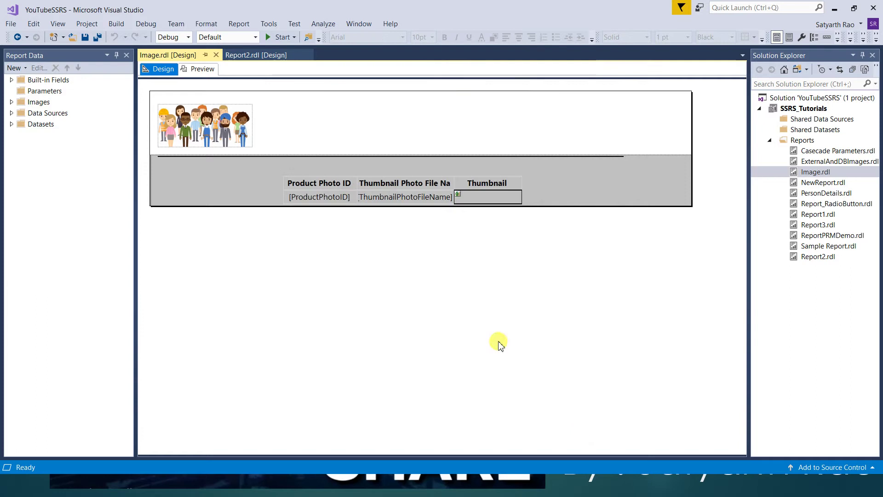
# Switch back to Report2 and add a page header and a page footer to it.
pyautogui.click(237, 25)
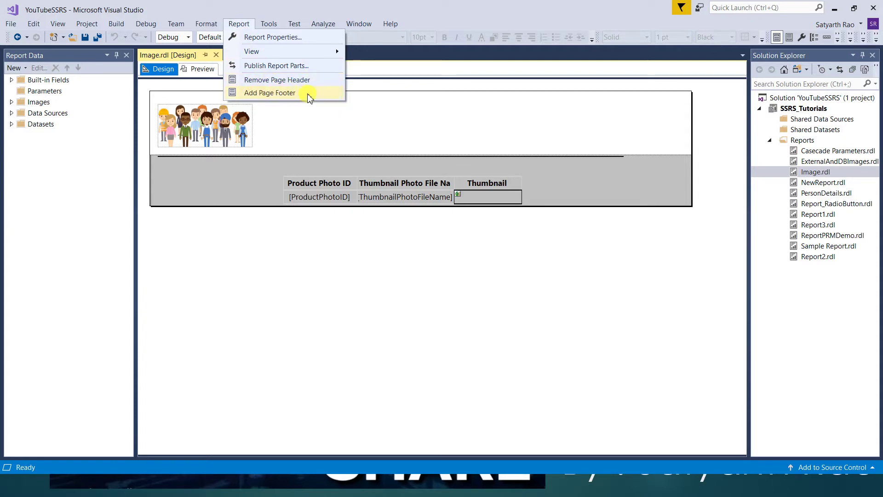
pyautogui.click(405, 122)
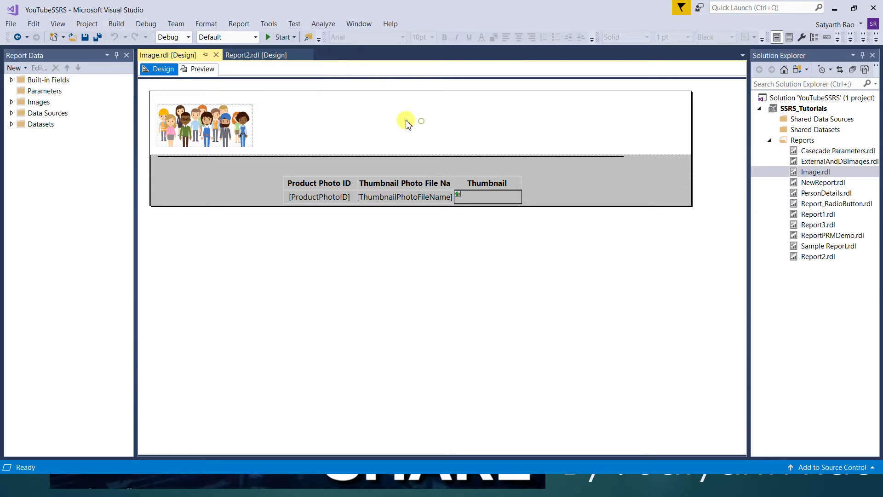
pyautogui.click(254, 55)
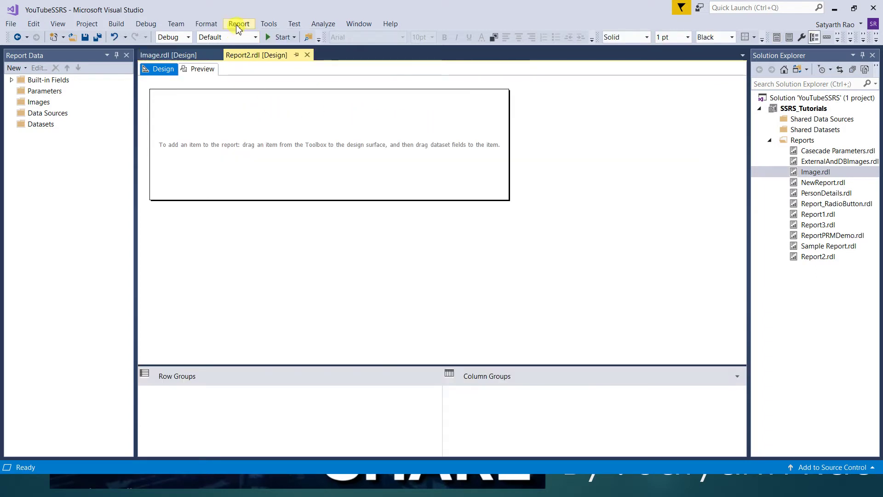
pyautogui.click(239, 23)
pyautogui.click(271, 80)
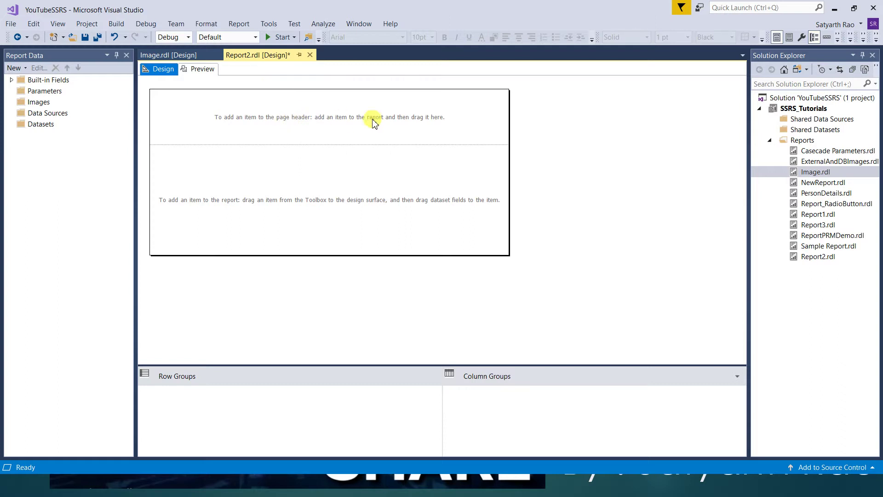
pyautogui.click(234, 24)
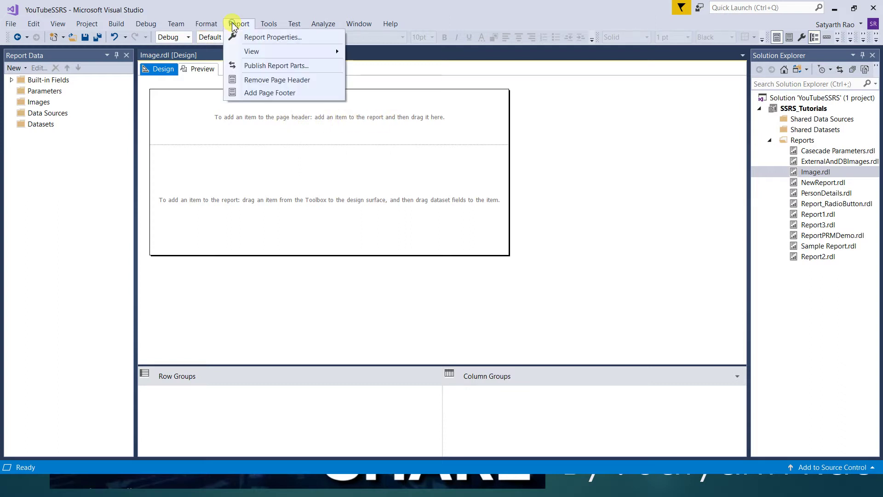
pyautogui.click(256, 95)
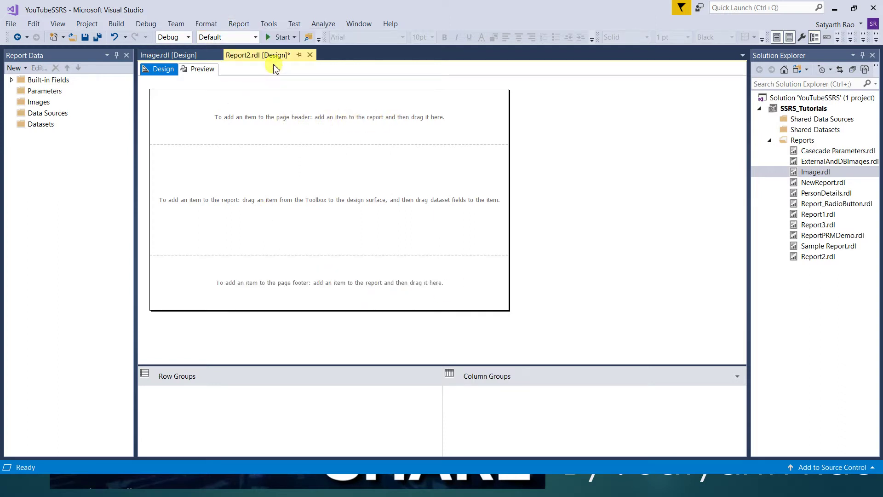
# Toggle Report2's page header and page footer off and on again, leaving both in the report.
pyautogui.click(239, 24)
pyautogui.click(258, 81)
pyautogui.click(238, 24)
pyautogui.click(258, 92)
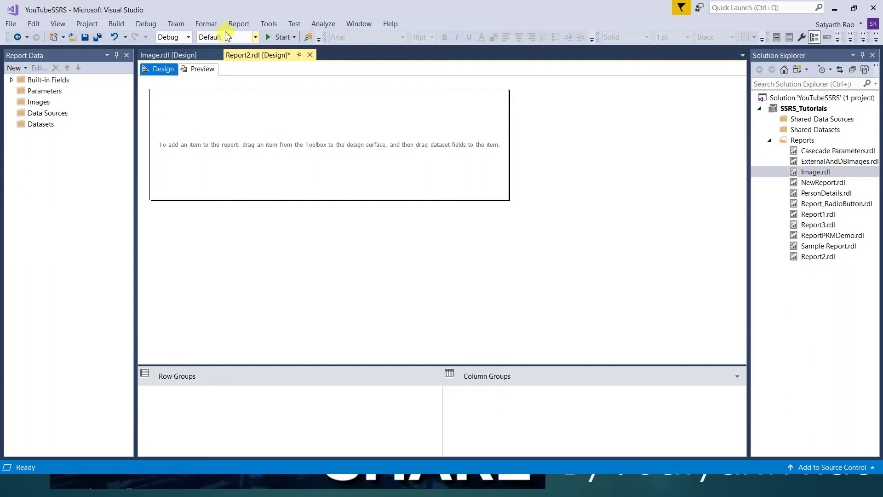
pyautogui.click(238, 24)
pyautogui.click(245, 80)
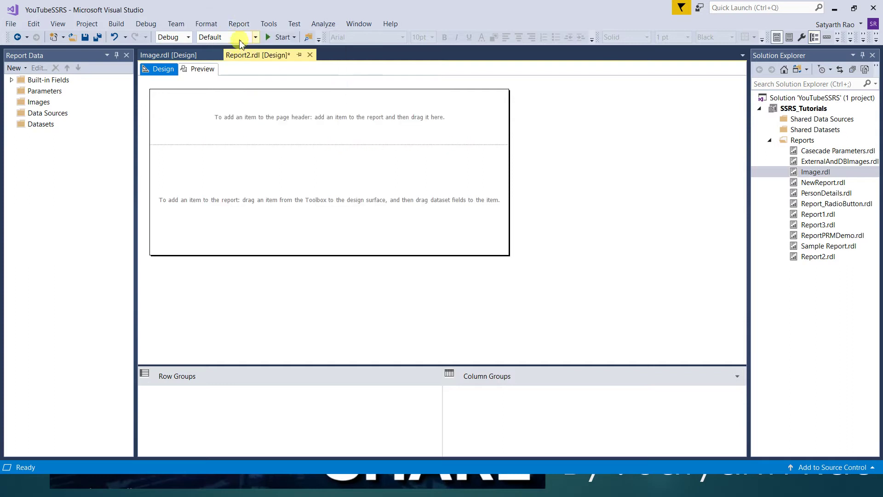
pyautogui.click(239, 24)
pyautogui.click(249, 82)
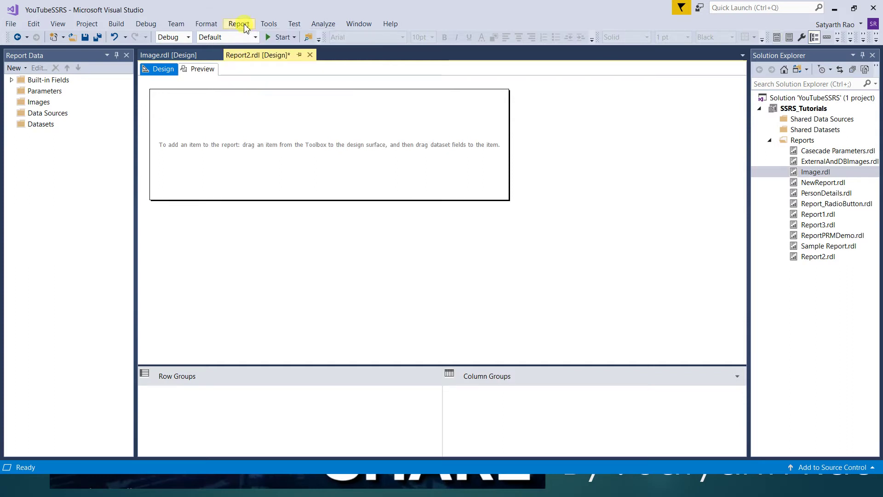
pyautogui.click(238, 24)
pyautogui.click(259, 81)
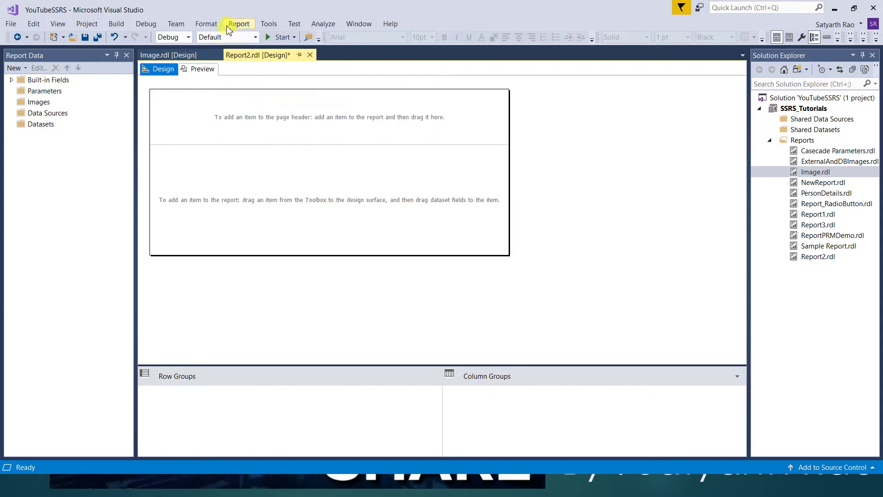
pyautogui.click(239, 24)
pyautogui.click(248, 97)
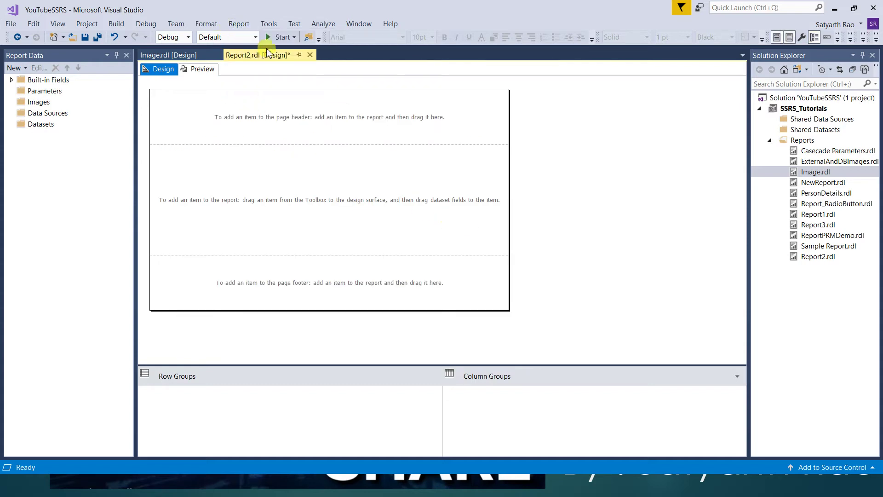
# Toggle the parameters grid above Report2's design surface on and off twice, leaving it hidden.
pyautogui.click(238, 24)
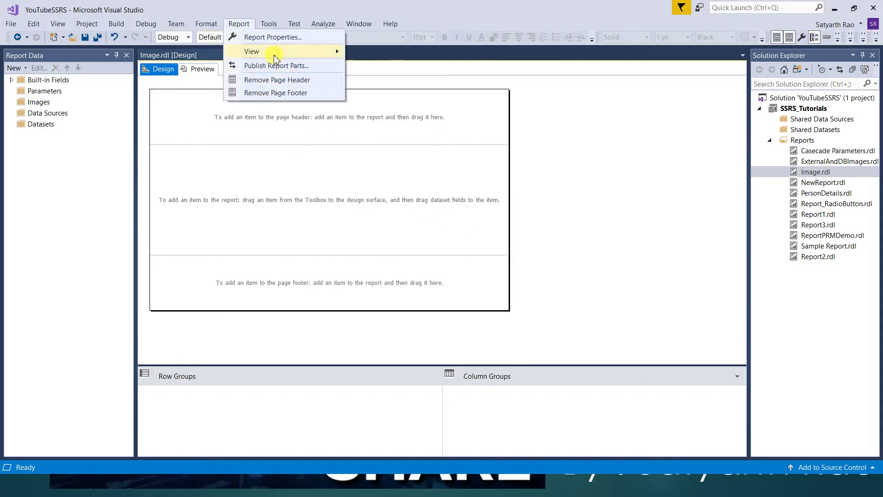
pyautogui.moveTo(274, 54)
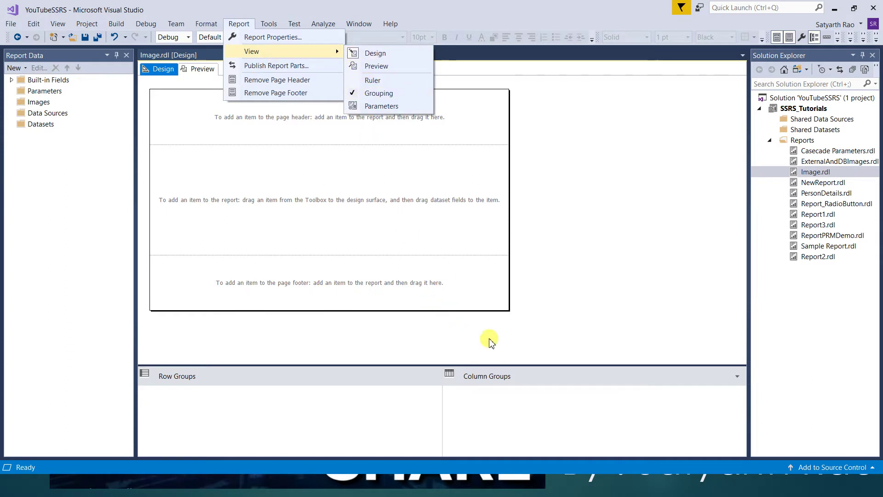
pyautogui.click(361, 109)
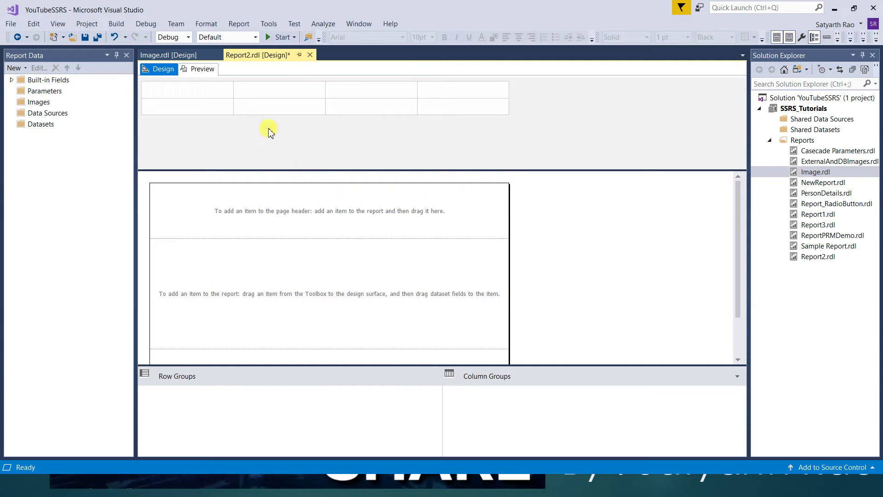
pyautogui.click(239, 24)
pyautogui.moveTo(244, 52)
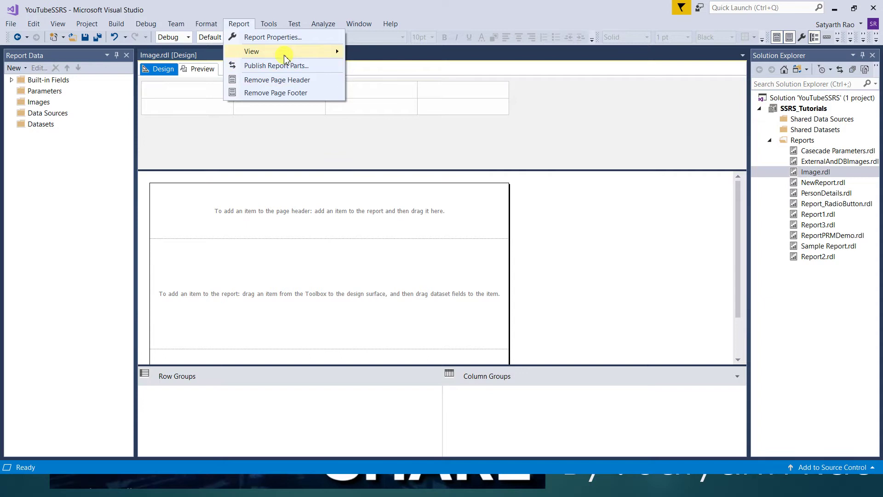
pyautogui.moveTo(336, 49)
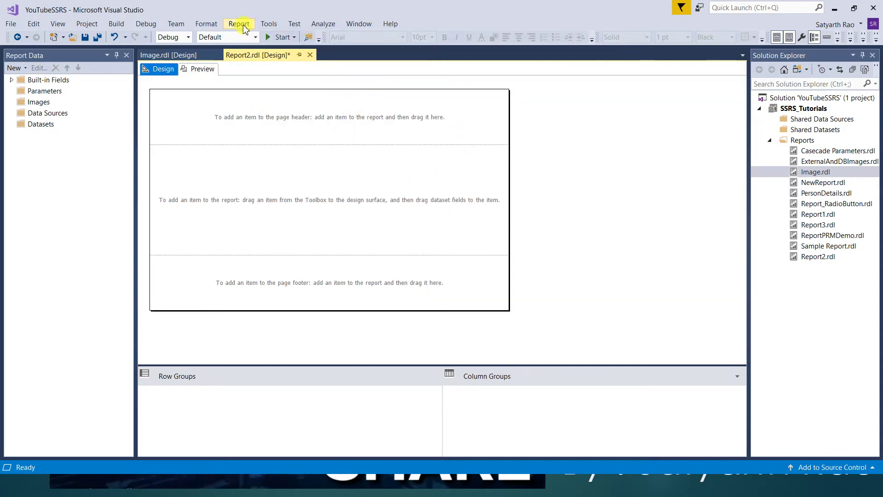
pyautogui.click(238, 24)
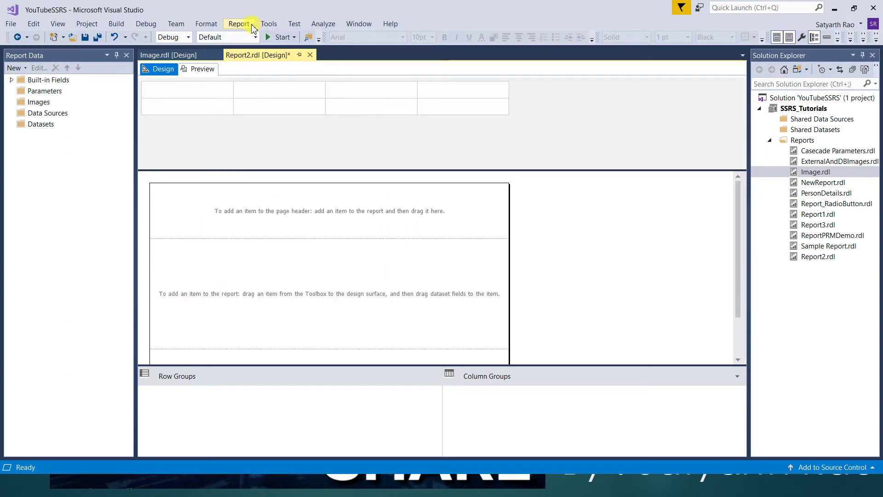
pyautogui.click(238, 23)
pyautogui.moveTo(325, 56)
pyautogui.click(378, 106)
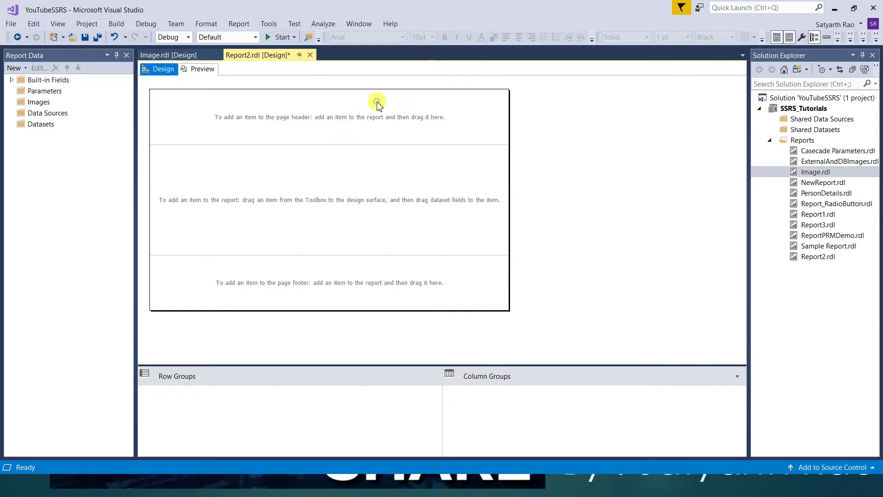
# Hide the Row Groups and Column Groups pane and widen Report2's page almost across the whole design area.
pyautogui.click(239, 24)
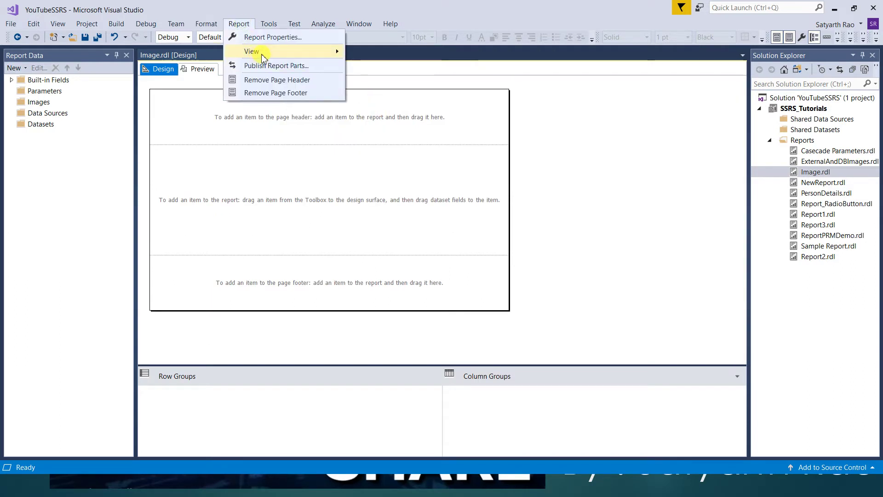
pyautogui.moveTo(263, 57)
pyautogui.click(389, 97)
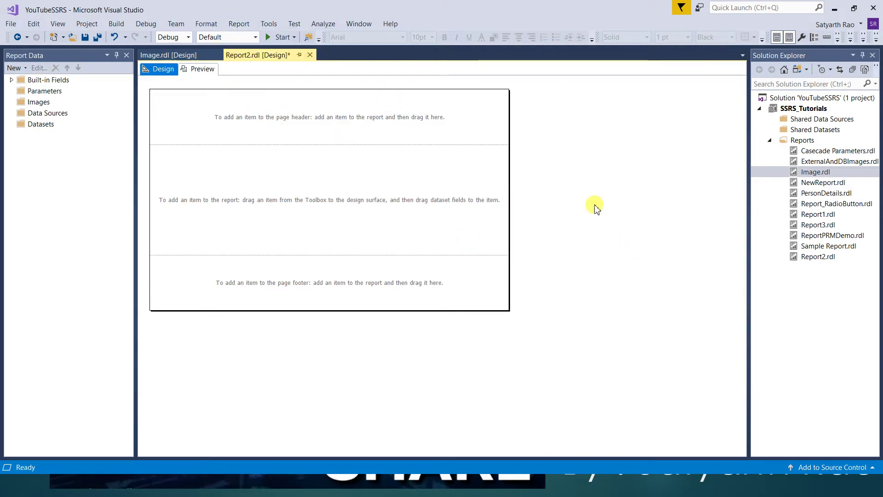
pyautogui.moveTo(511, 195); pyautogui.dragTo(730, 206)
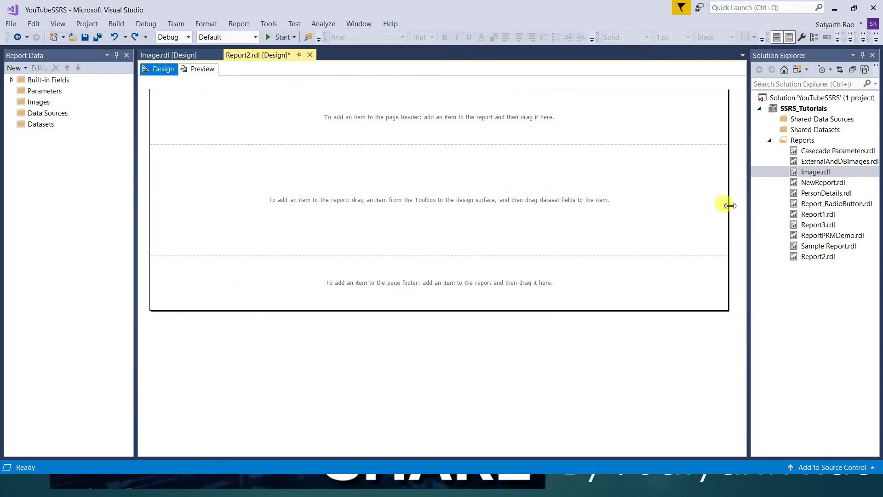
pyautogui.click(329, 124)
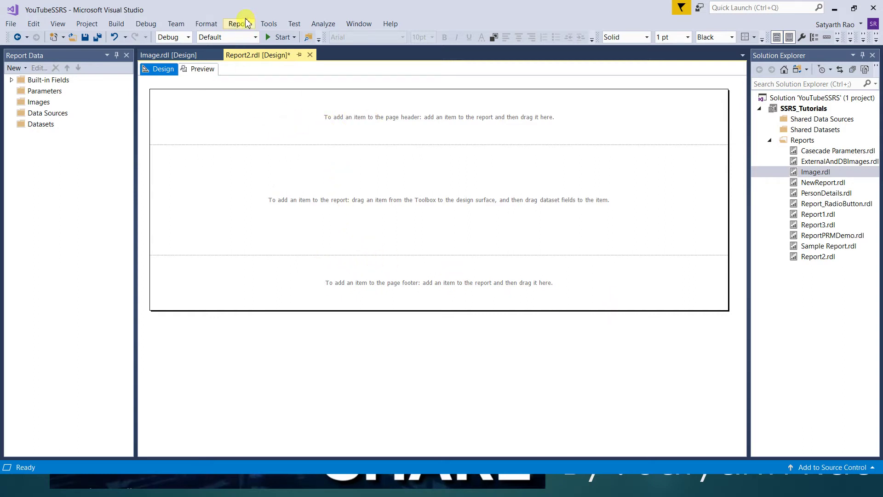
pyautogui.click(206, 26)
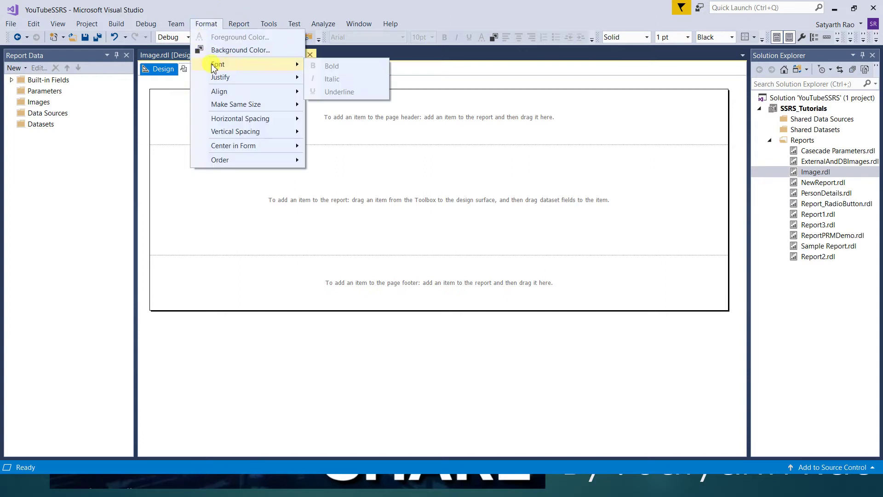
pyautogui.click(346, 198)
# Insert a text box in the upper part of the report body with the text "Welcome to SSRS".
pyautogui.rightClick(226, 169)
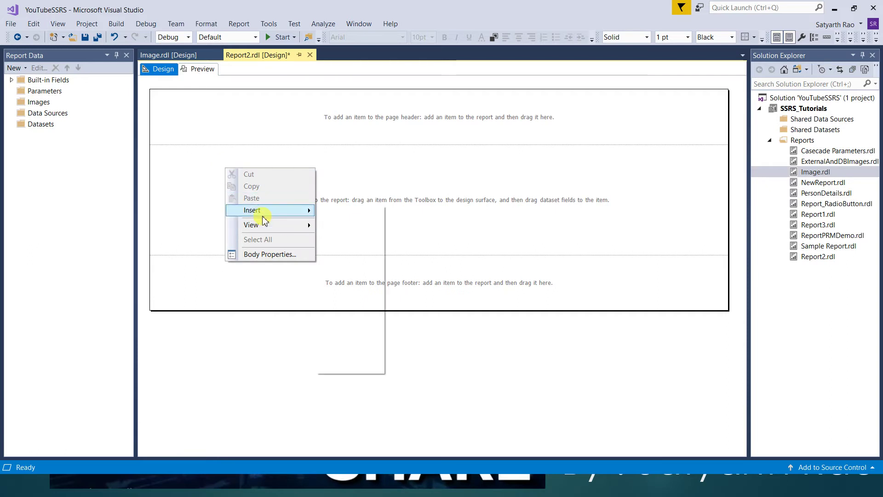
pyautogui.moveTo(260, 213)
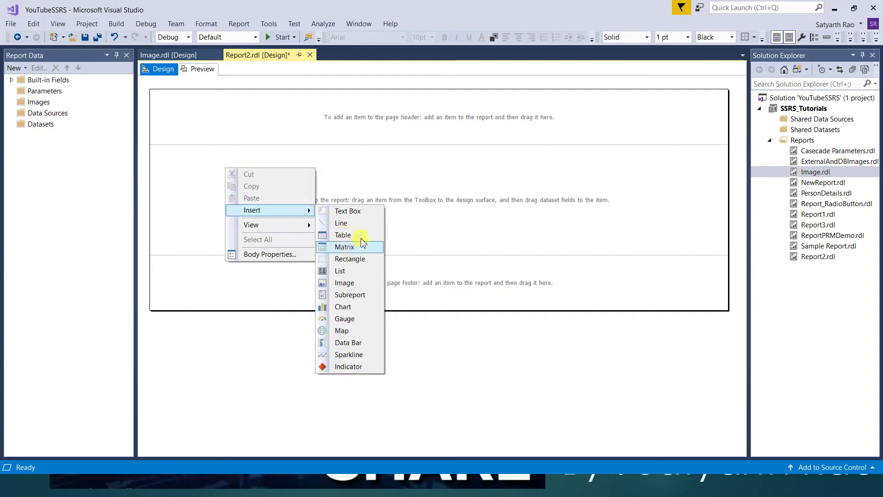
pyautogui.click(350, 211)
pyautogui.click(253, 176)
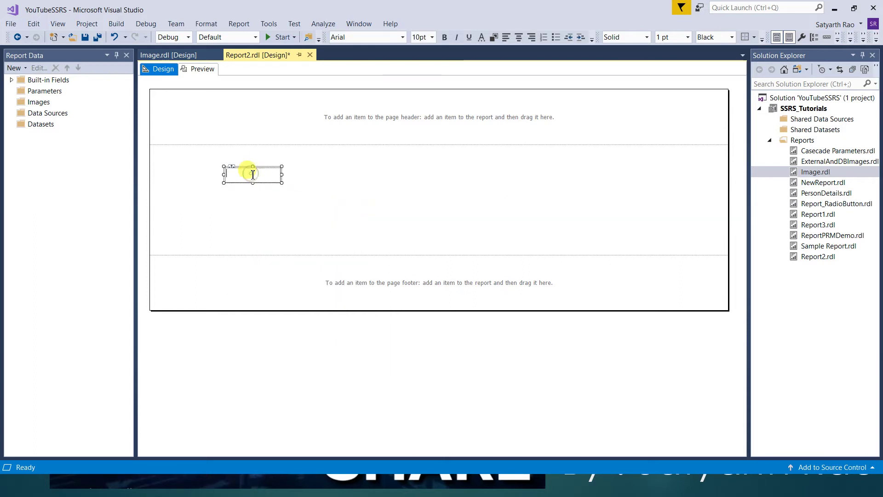
pyautogui.write('Welcome to SSRS')
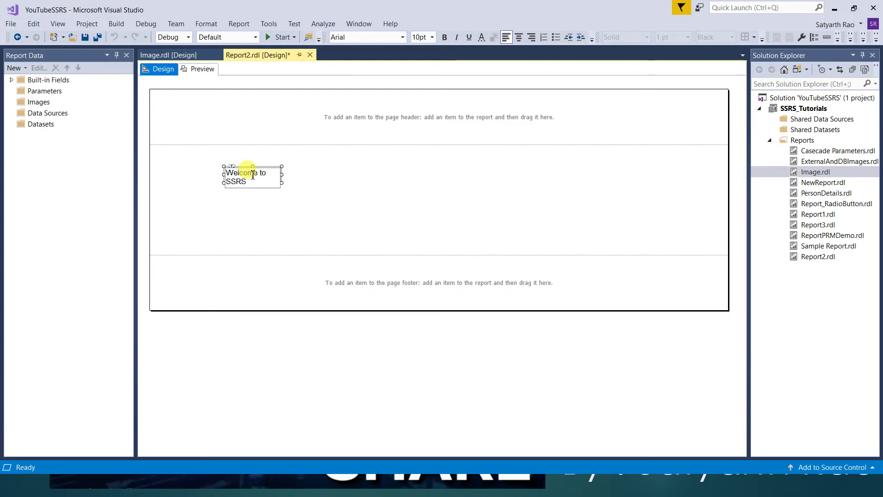
# Widen the "Welcome to SSRS" text box so its text fits on one line.
pyautogui.click(280, 178)
pyautogui.click(223, 174)
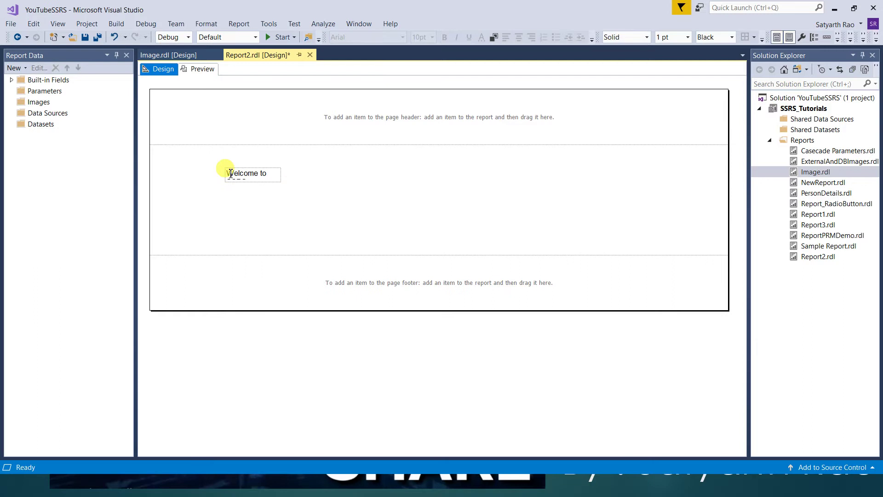
pyautogui.moveTo(282, 174); pyautogui.dragTo(300, 174)
pyautogui.click(333, 185)
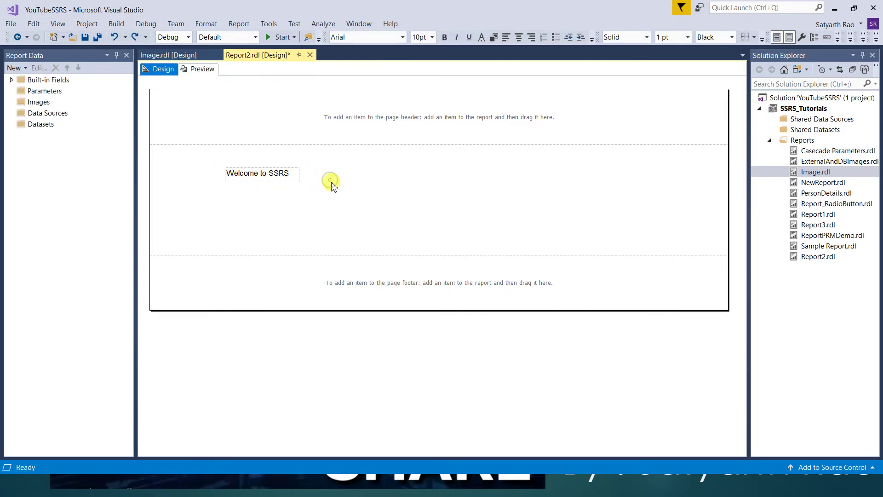
pyautogui.click(206, 23)
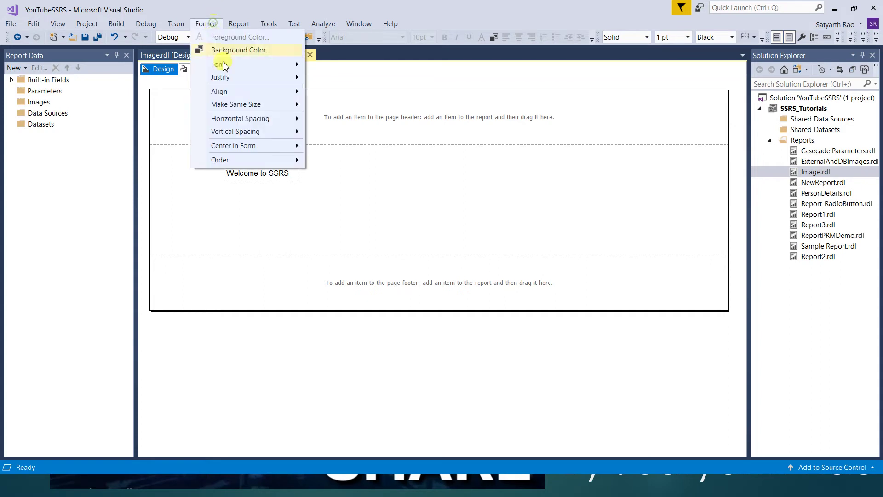
pyautogui.moveTo(228, 70)
pyautogui.click(370, 164)
# Make the "Welcome to SSRS" text box bold.
pyautogui.click(280, 177)
pyautogui.click(200, 25)
pyautogui.moveTo(221, 65)
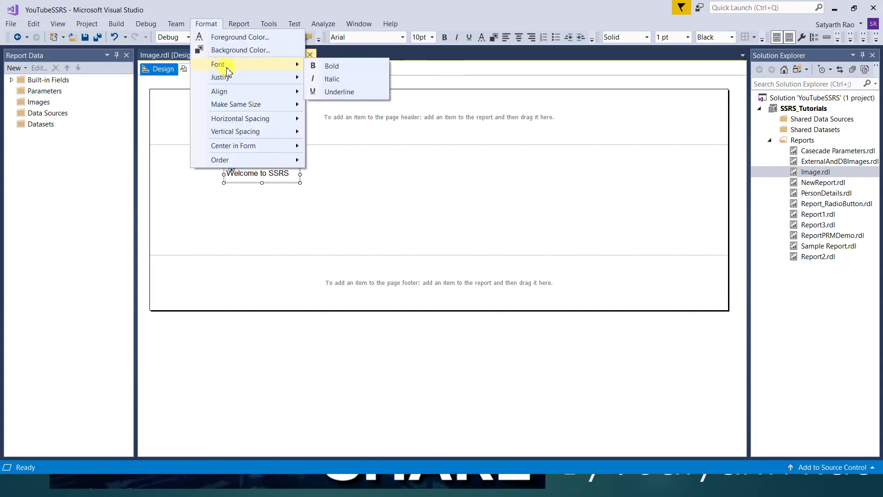
pyautogui.click(325, 68)
# Make the "Welcome to SSRS" text box italic and underlined.
pyautogui.click(206, 24)
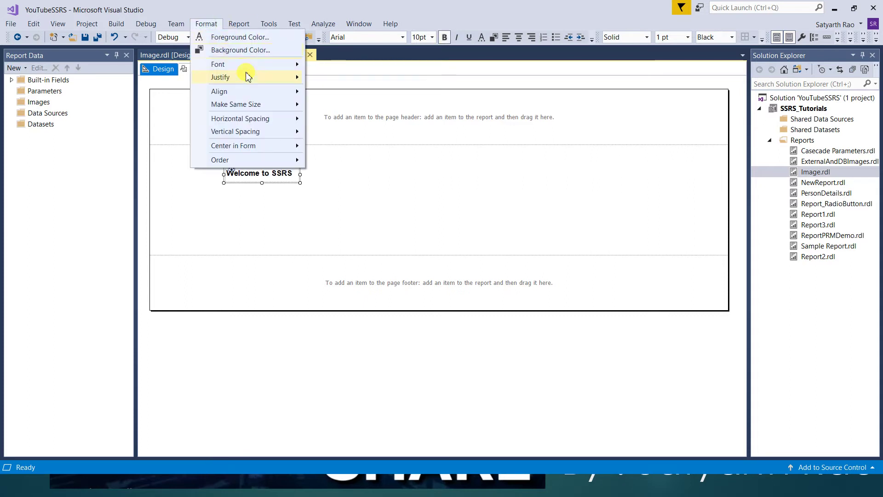
pyautogui.moveTo(247, 69)
pyautogui.click(322, 78)
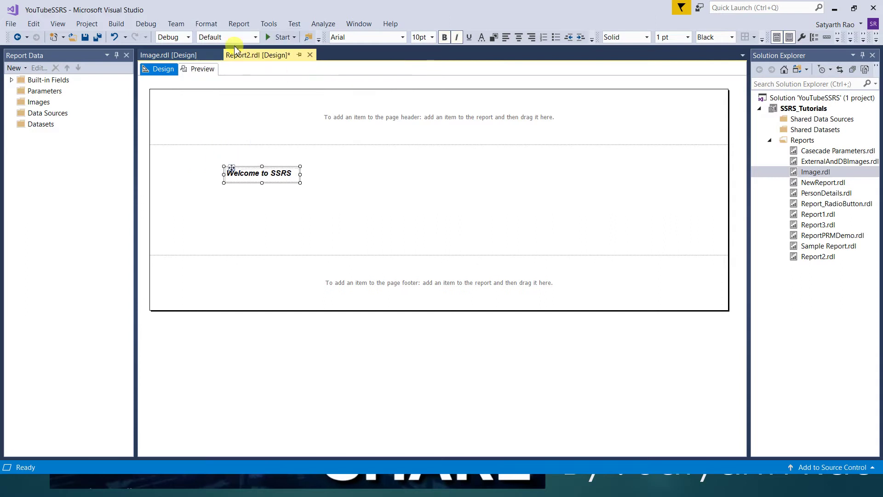
pyautogui.click(206, 24)
pyautogui.moveTo(272, 69)
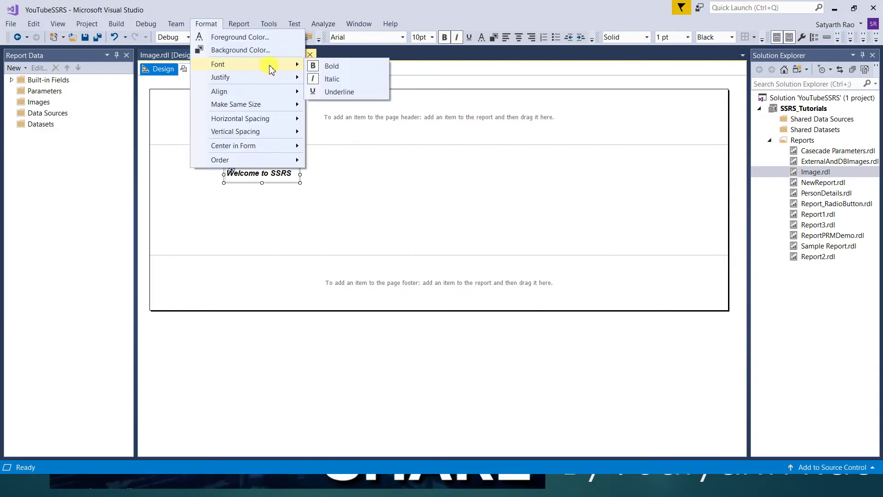
pyautogui.click(339, 91)
pyautogui.click(311, 192)
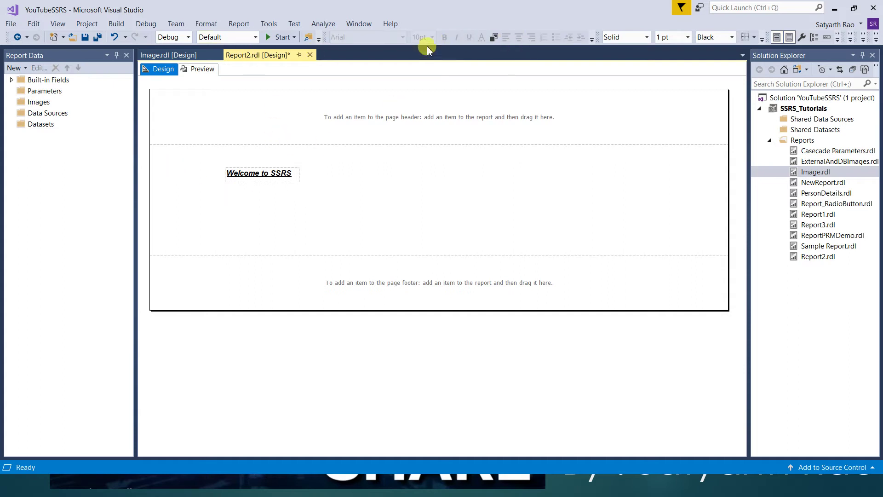
# Examine the formatting commands available for the "Welcome to SSRS" text box, including the list of commands the formatting toolbar can show.
pyautogui.click(262, 176)
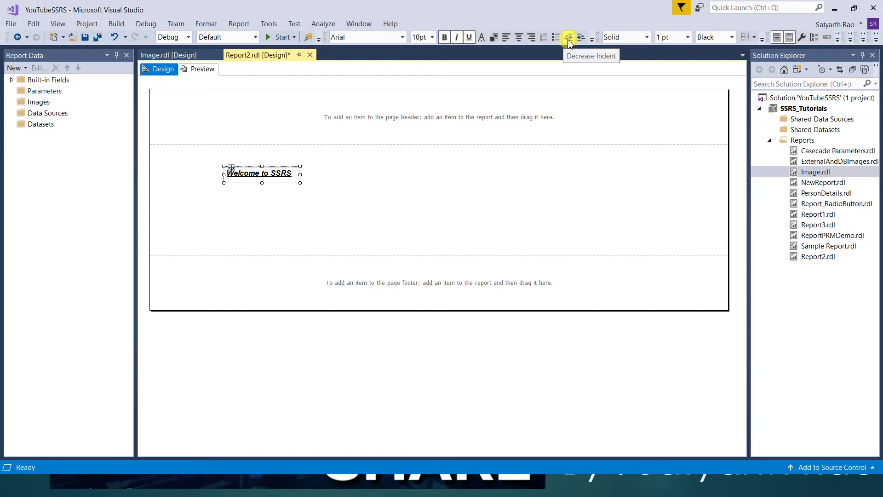
pyautogui.click(592, 43)
pyautogui.moveTo(594, 51)
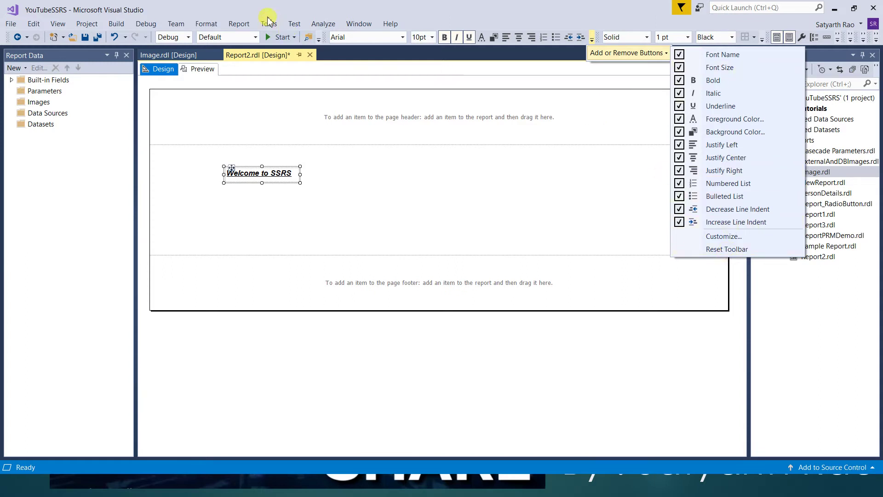
pyautogui.click(238, 25)
pyautogui.click(238, 25)
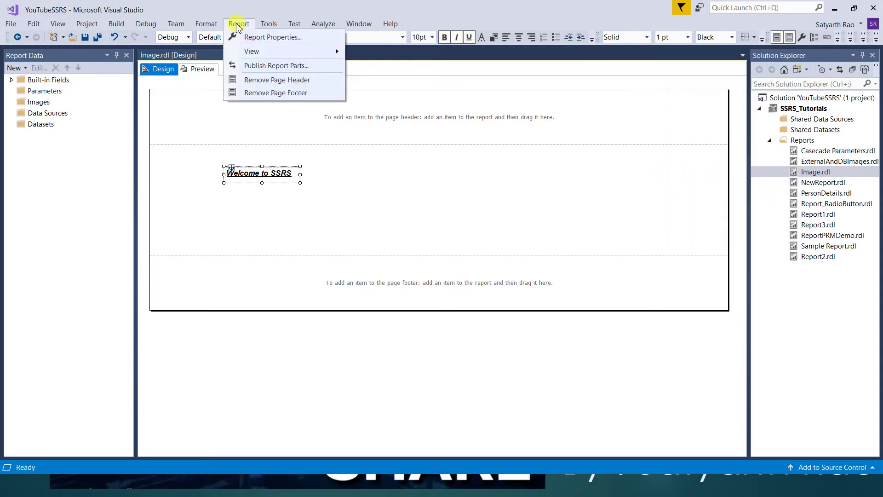
pyautogui.moveTo(206, 24)
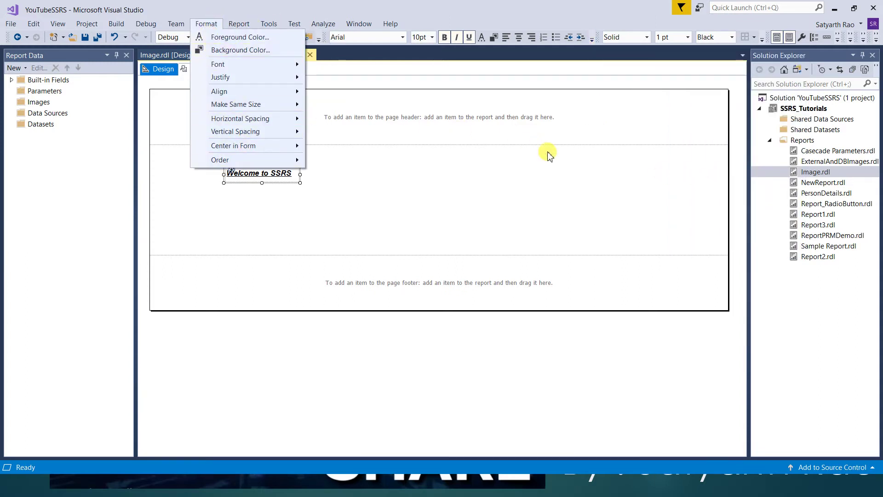
pyautogui.click(462, 182)
# Remove the underline, italic and bold formatting from the "Welcome to SSRS" text box.
pyautogui.click(262, 182)
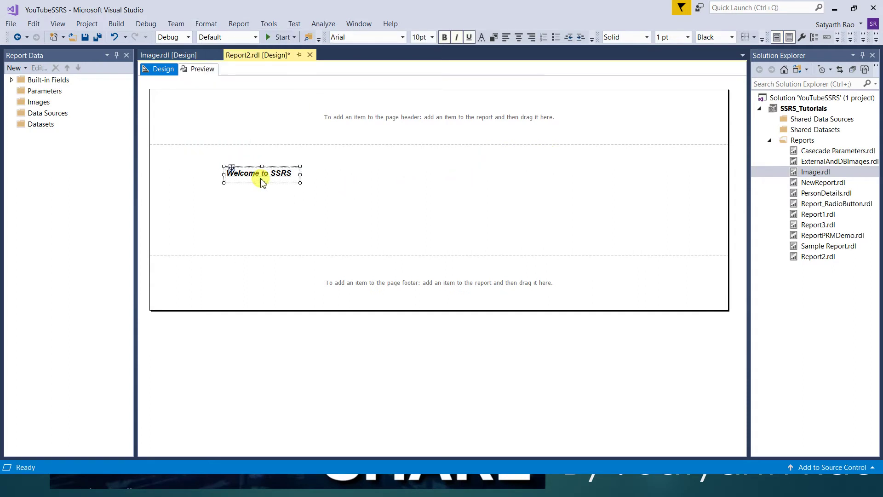
pyautogui.hotkey('ctrl', 'b')
pyautogui.hotkey('ctrl', 'b')
pyautogui.click(331, 199)
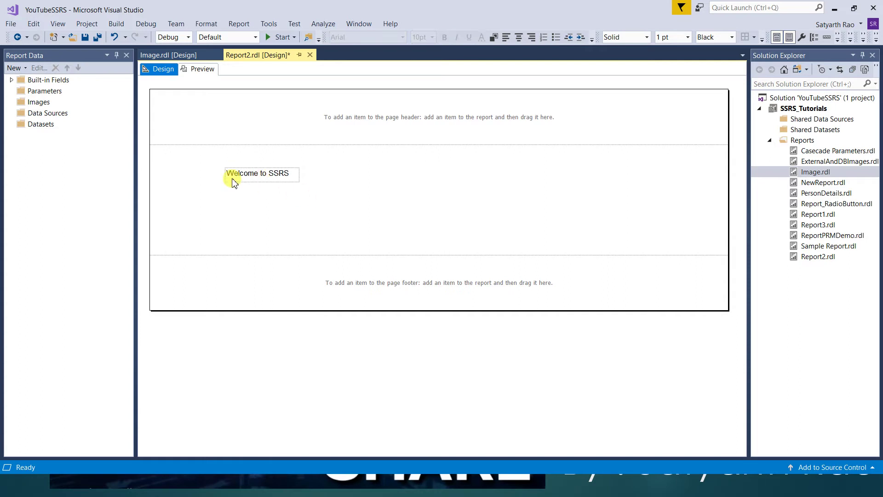
# Review the commands of the Report Formatting toolbar in its customization settings and close them without changes.
pyautogui.click(282, 183)
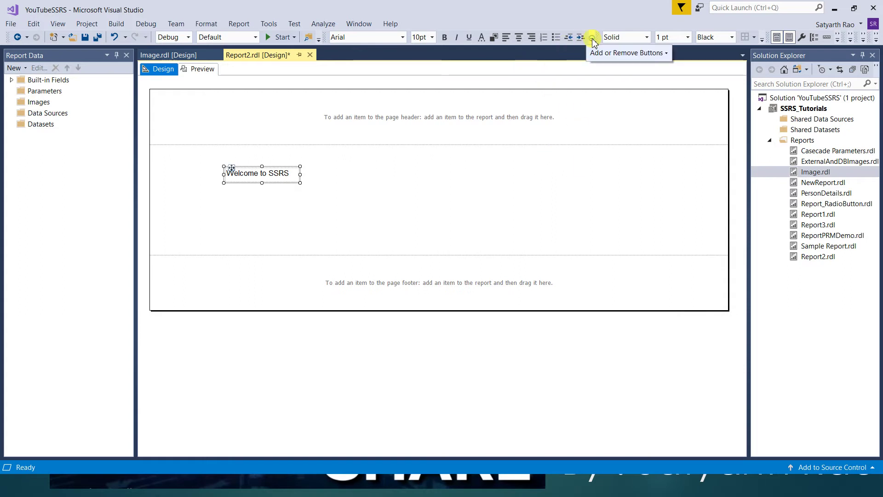
pyautogui.moveTo(621, 53)
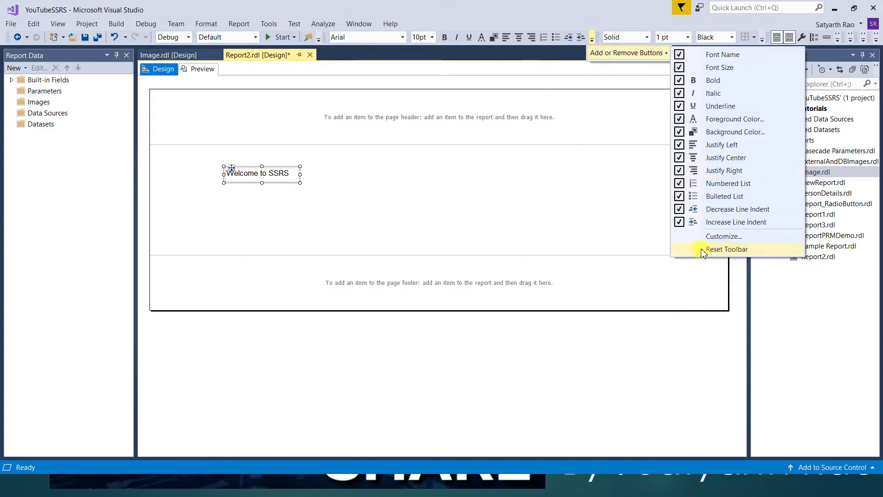
pyautogui.click(732, 237)
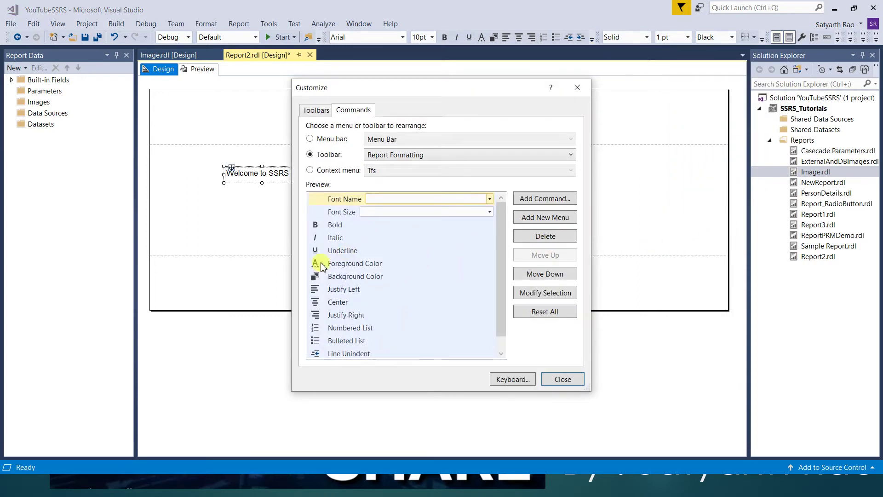
pyautogui.scroll(-1, 499, 298)
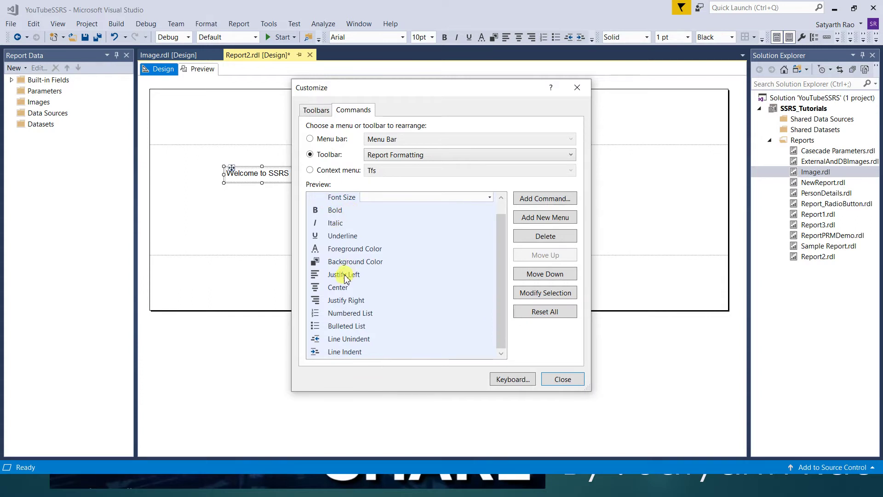
pyautogui.scroll(1, 346, 279)
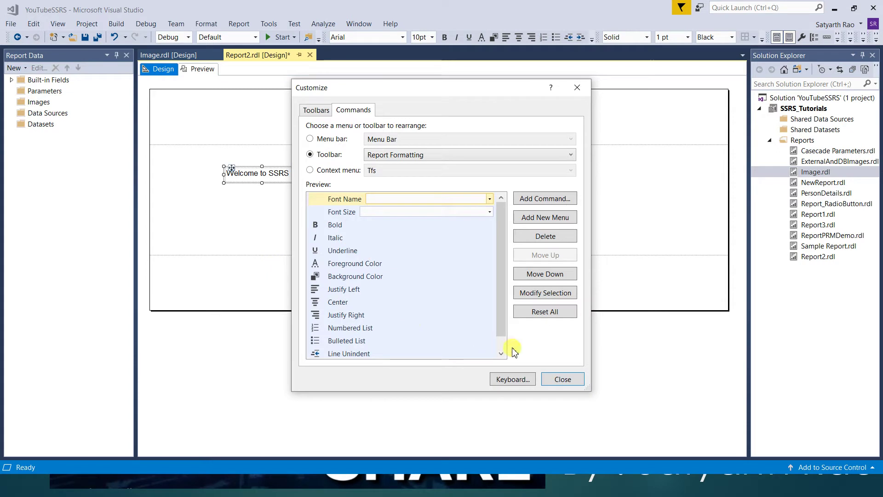
pyautogui.click(563, 379)
pyautogui.click(297, 209)
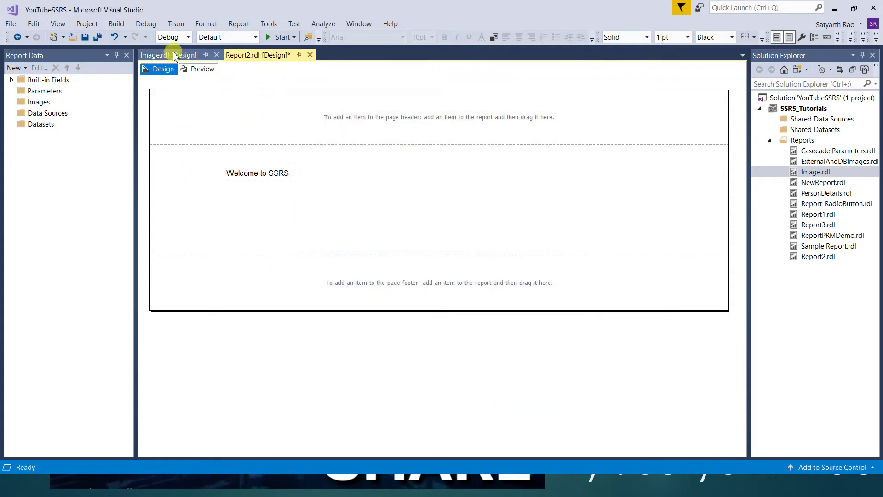
pyautogui.click(207, 25)
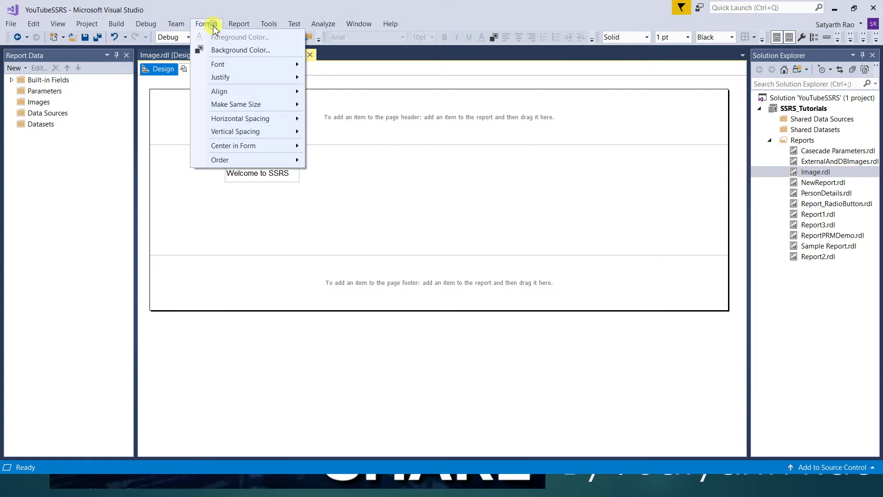
pyautogui.click(426, 164)
# Add a data source with an embedded Microsoft SQL Server connection to the SSRSDB database on server (local).
pyautogui.rightClick(40, 113)
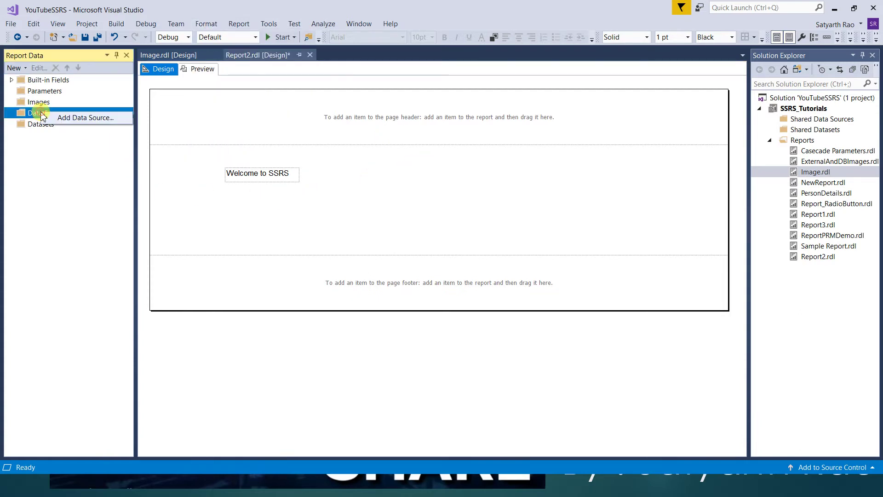
pyautogui.click(69, 118)
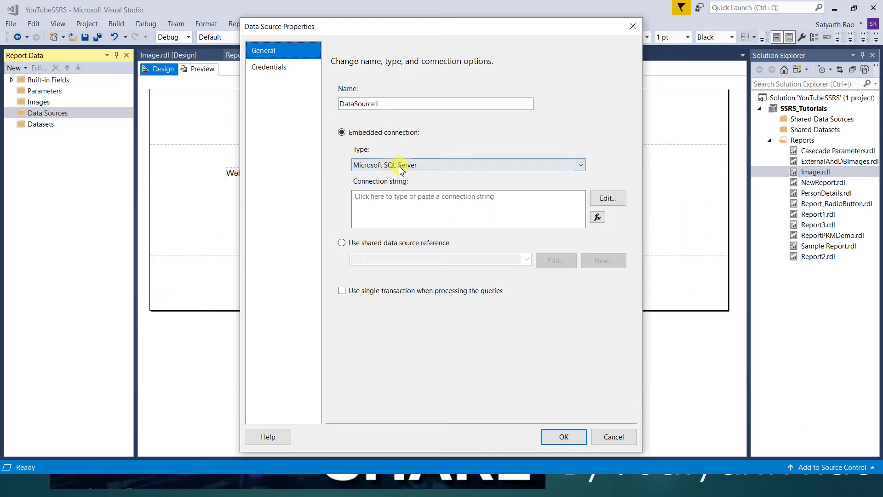
pyautogui.click(608, 199)
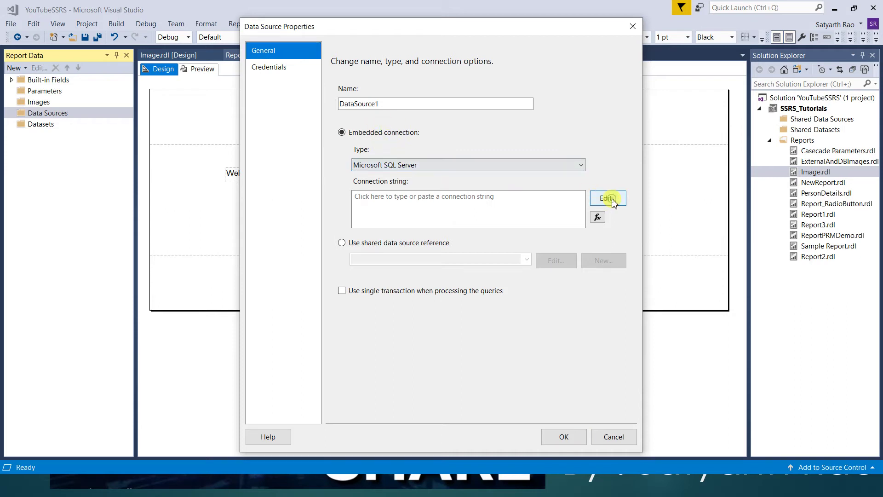
pyautogui.click(423, 129)
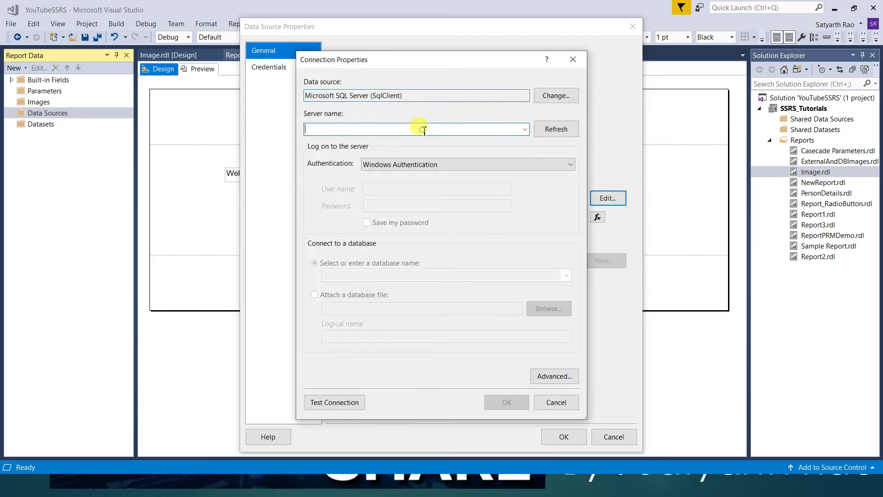
pyautogui.write('(local')
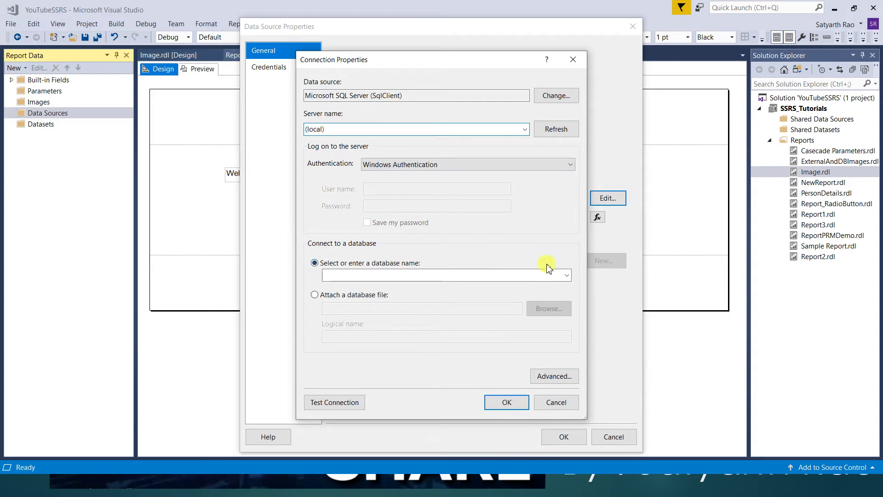
pyautogui.click(567, 275)
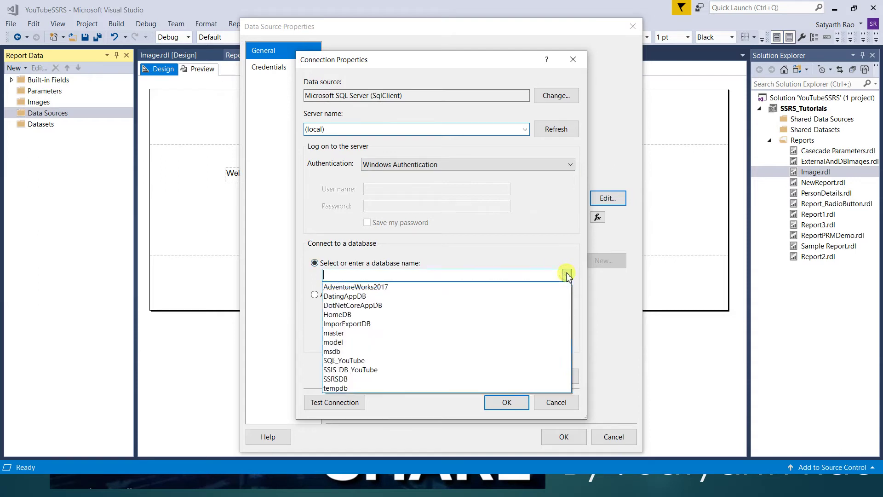
pyautogui.click(454, 379)
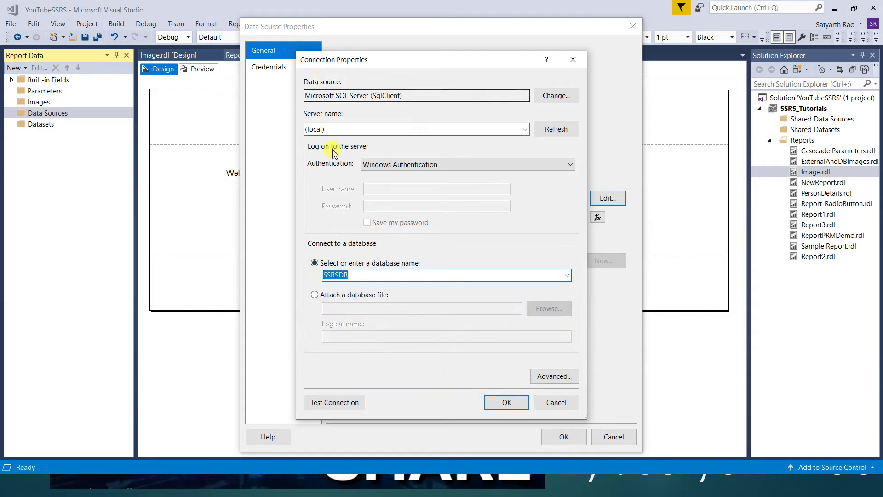
pyautogui.click(506, 402)
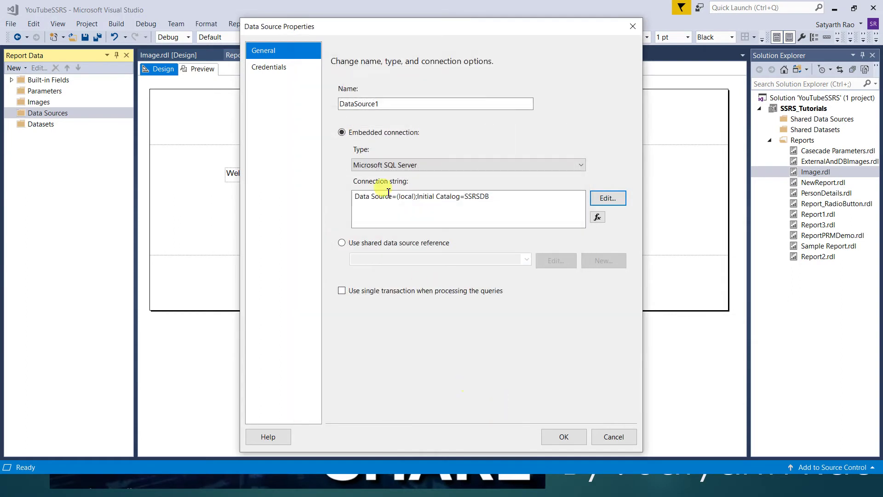
# Name the new data source SSRSDB and save it.
pyautogui.moveTo(405, 104); pyautogui.dragTo(328, 99)
pyautogui.write('SSRSDB')
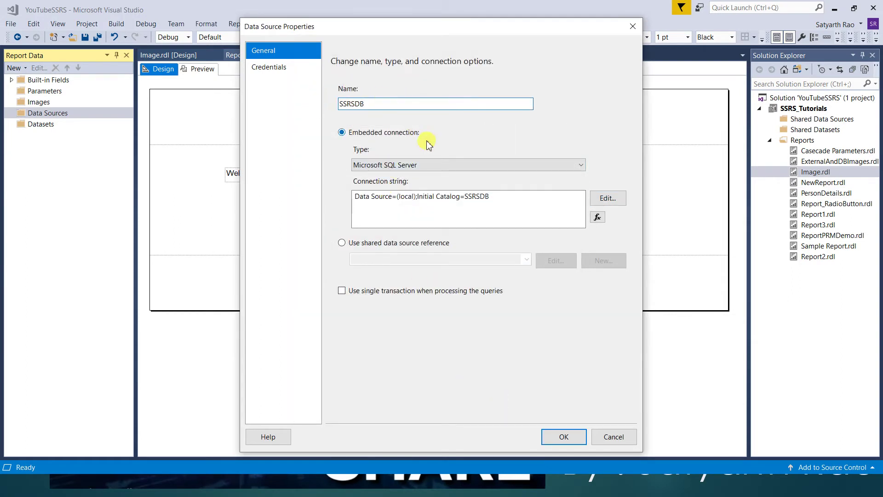
pyautogui.click(560, 442)
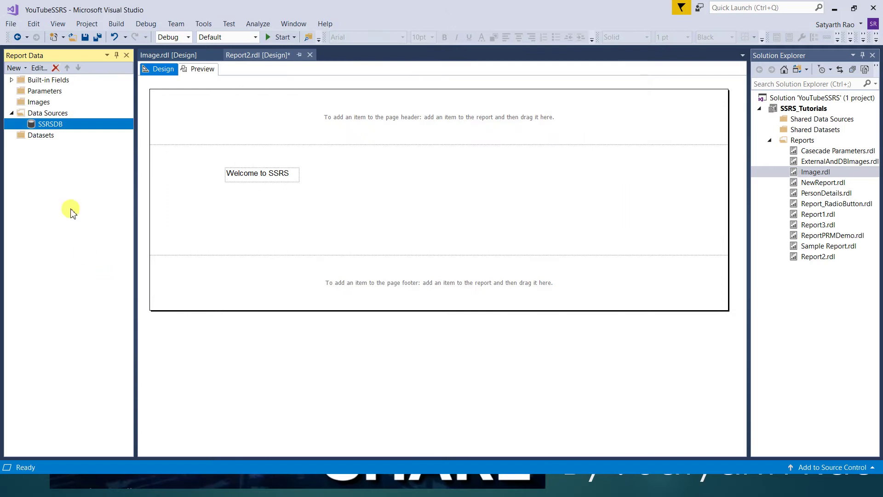
# Start a new dataset embedded in the report that uses the SSRSDB data source.
pyautogui.rightClick(49, 138)
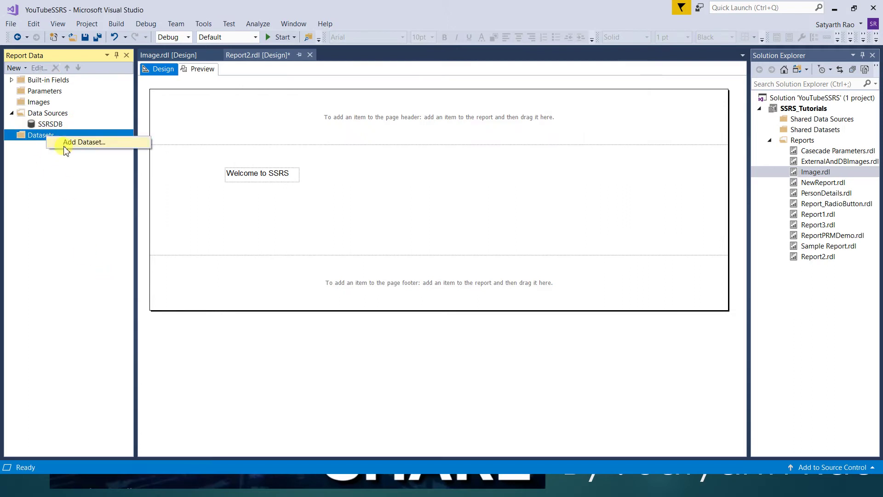
pyautogui.click(65, 142)
pyautogui.click(338, 133)
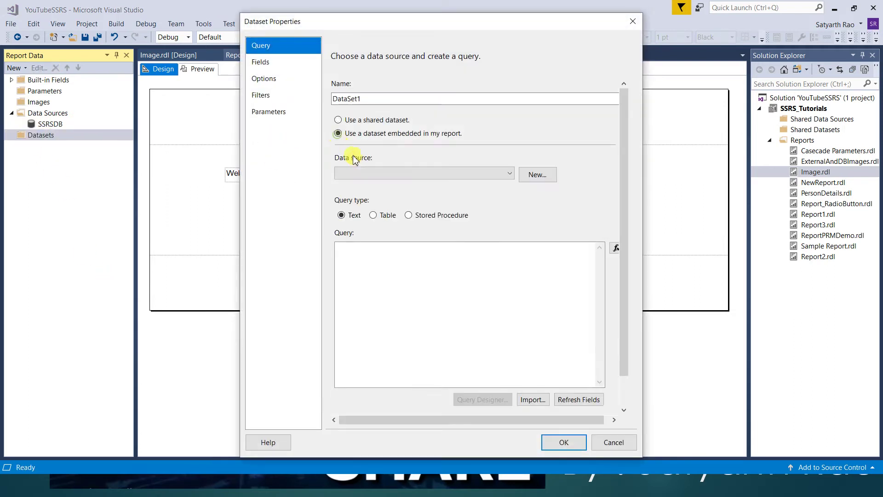
pyautogui.click(359, 172)
pyautogui.click(363, 184)
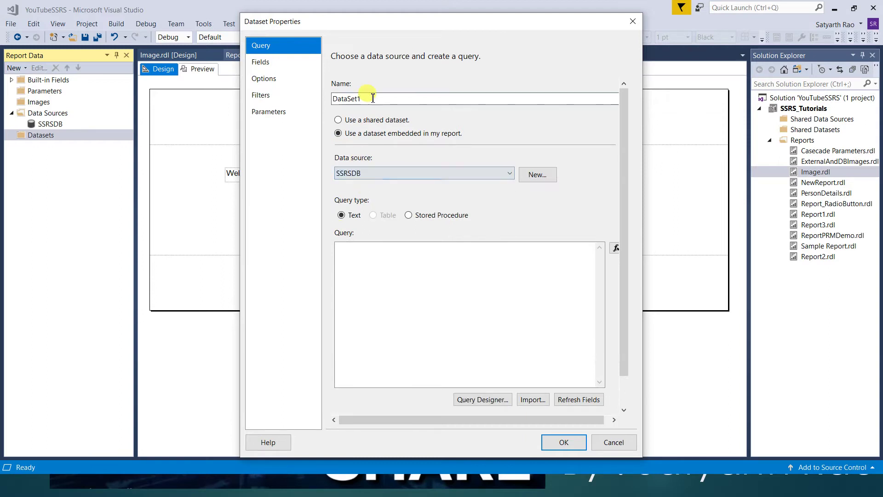
# Name the dataset Employee, using the table name copied from the query in SQL Server Management Studio.
pyautogui.moveTo(364, 99); pyautogui.dragTo(329, 99)
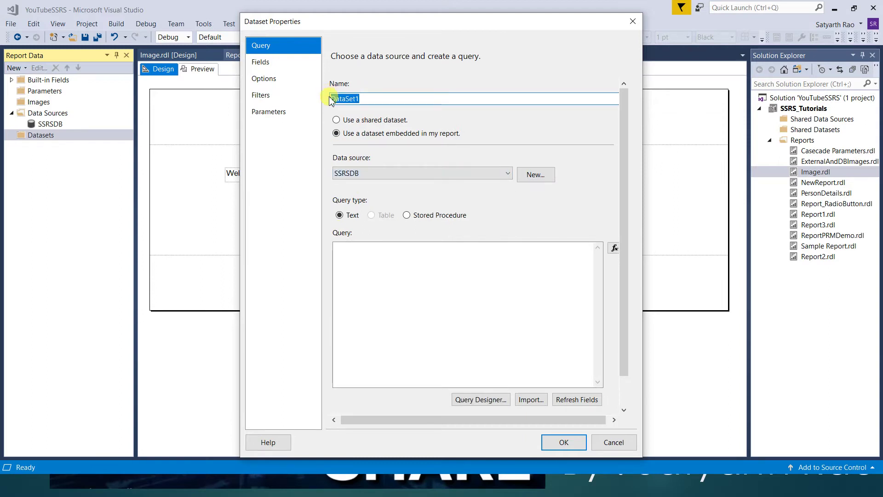
pyautogui.hotkey('alt', 'Tab')
pyautogui.hotkey('alt', 'Tab')
pyautogui.hotkey('alt', 'Tab')
pyautogui.hotkey('alt', 'Tab')
pyautogui.hotkey('alt', 'Tab')
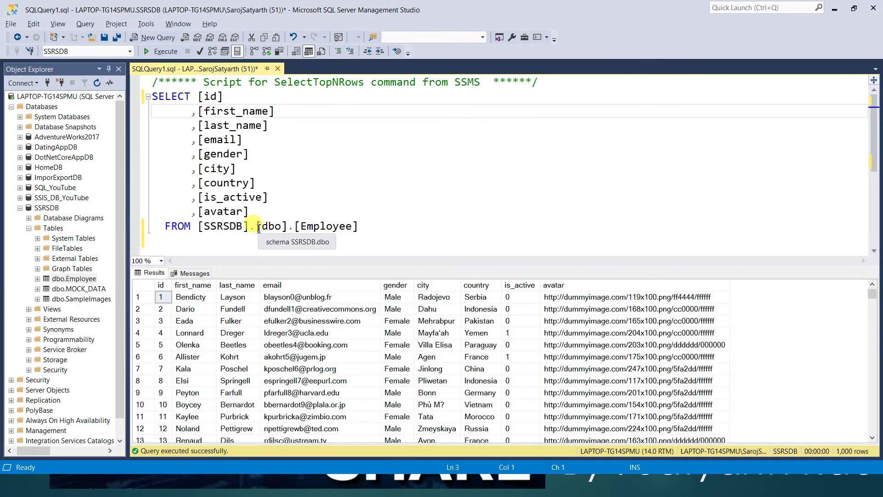
pyautogui.moveTo(258, 229); pyautogui.dragTo(352, 232)
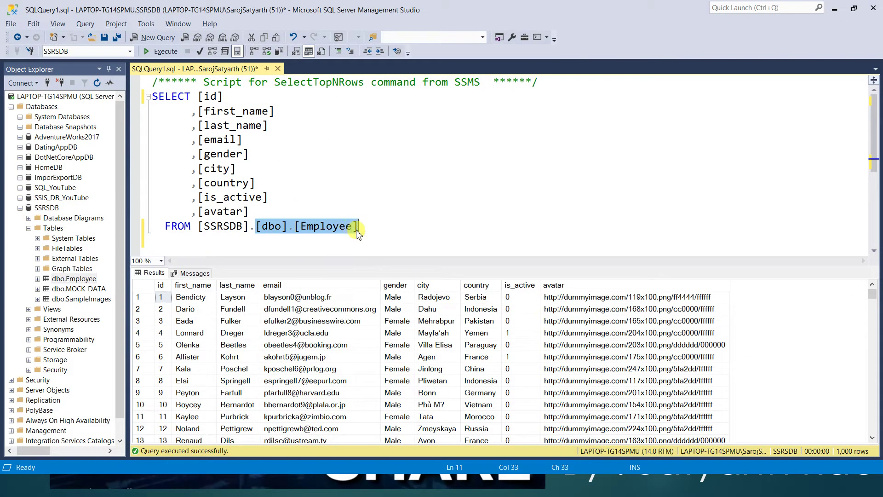
pyautogui.hotkey('alt', 'Tab')
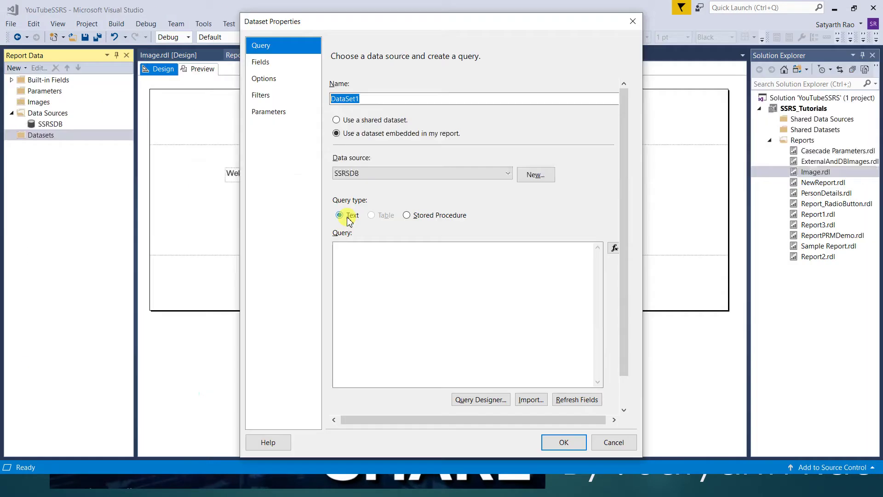
pyautogui.write('[dbo].[Employee]')
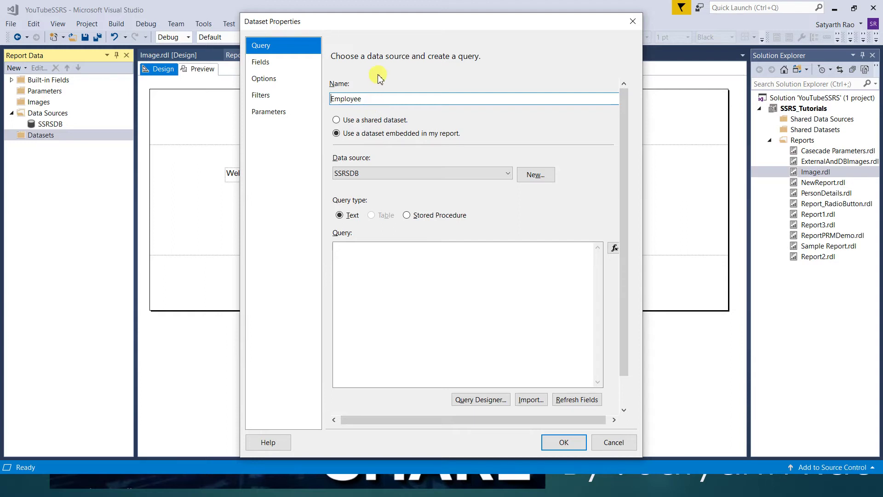
# Switch to SQL Server Management Studio and copy the whole SELECT statement on the SSRSDB dbo.Employee table.
pyautogui.hotkey('alt', 'Tab')
pyautogui.click(397, 234)
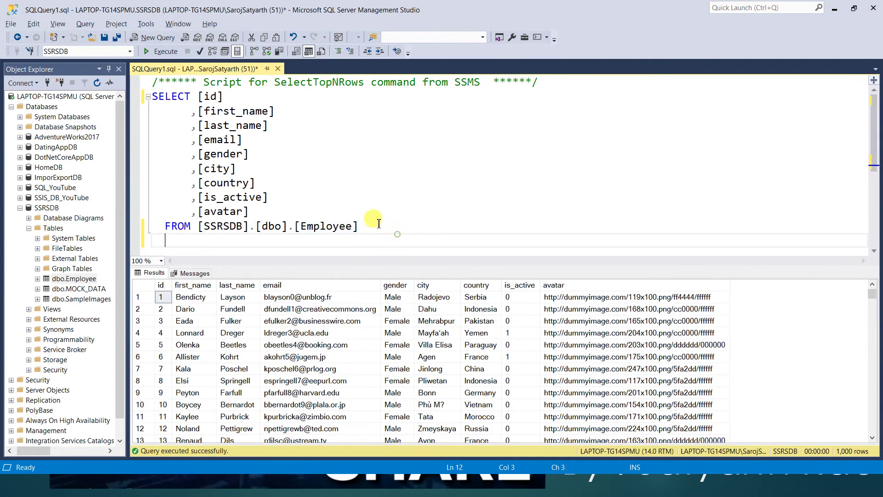
pyautogui.moveTo(378, 225); pyautogui.dragTo(139, 97)
pyautogui.rightClick(188, 121)
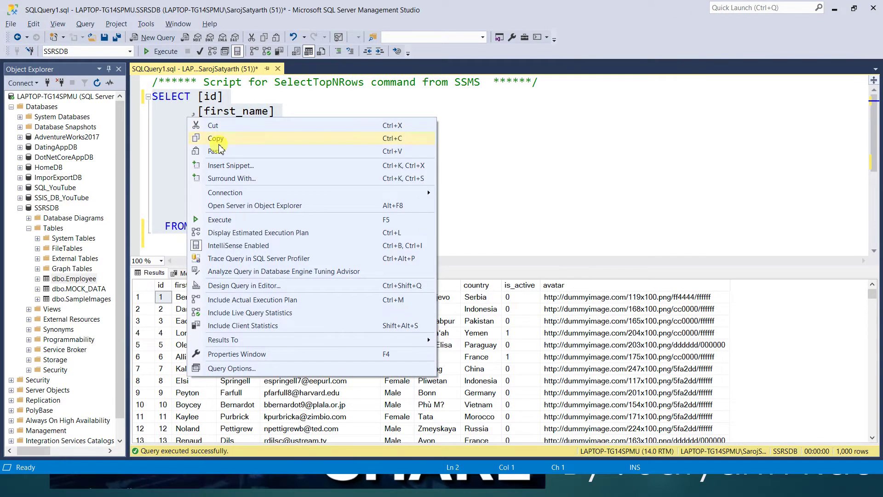
pyautogui.click(219, 145)
# Back in Visual Studio, paste the copied SELECT statement as the Employee dataset's query and save the dataset.
pyautogui.hotkey('alt', 'Tab')
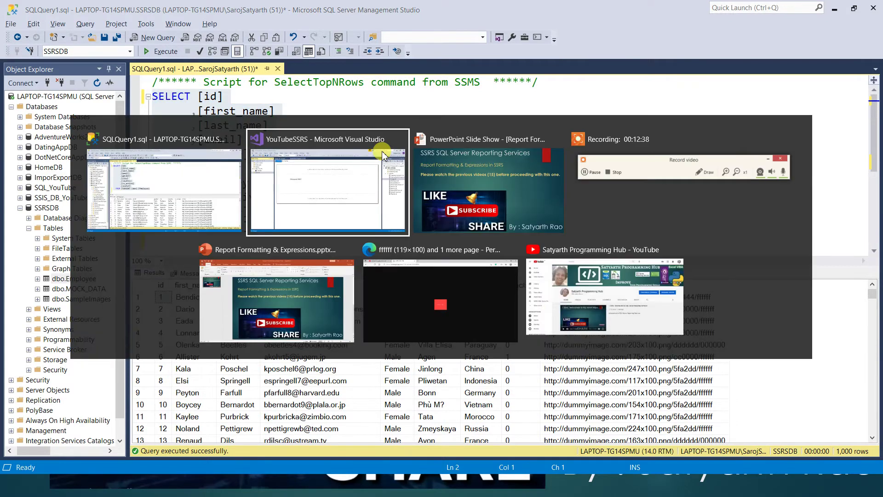
pyautogui.click(380, 258)
pyautogui.hotkey('ctrl', 'v')
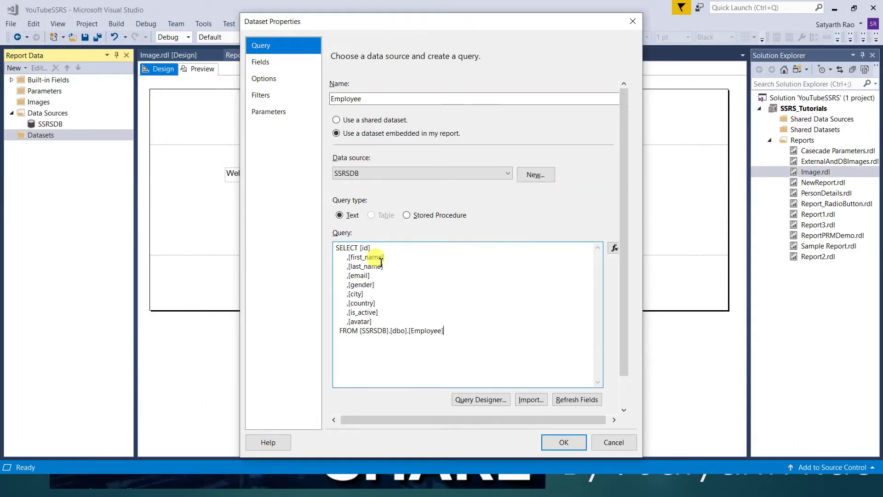
pyautogui.click(563, 442)
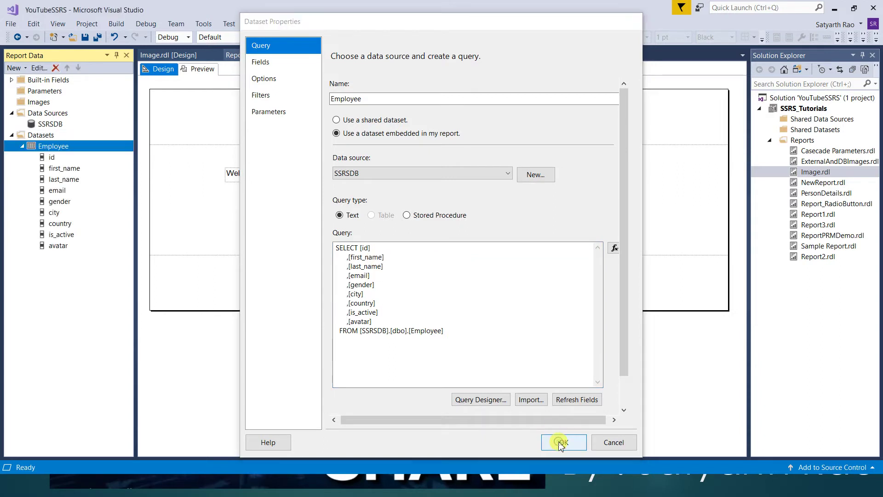
# Move the "Welcome to SSRS" text box up and to the left in the report body.
pyautogui.click(330, 203)
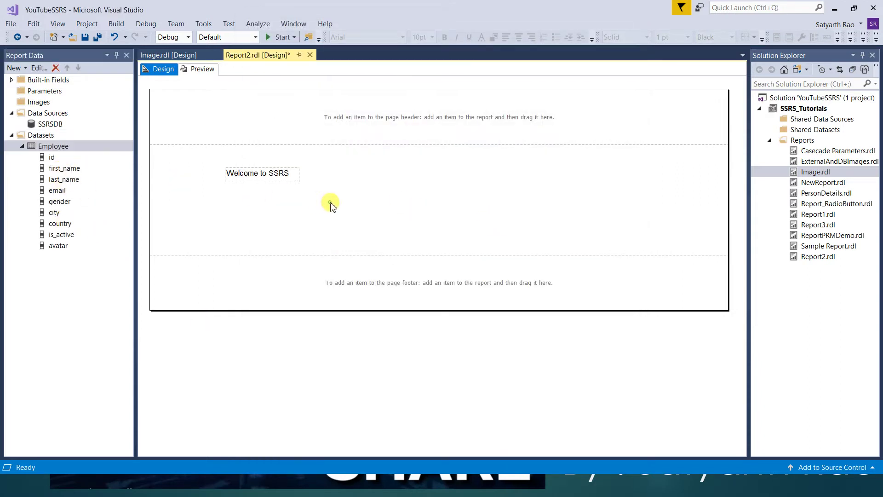
pyautogui.click(46, 157)
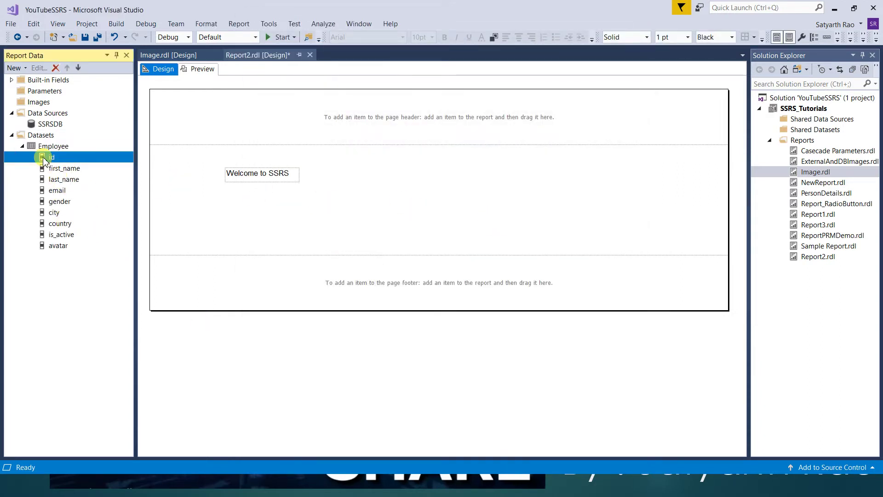
pyautogui.click(267, 174)
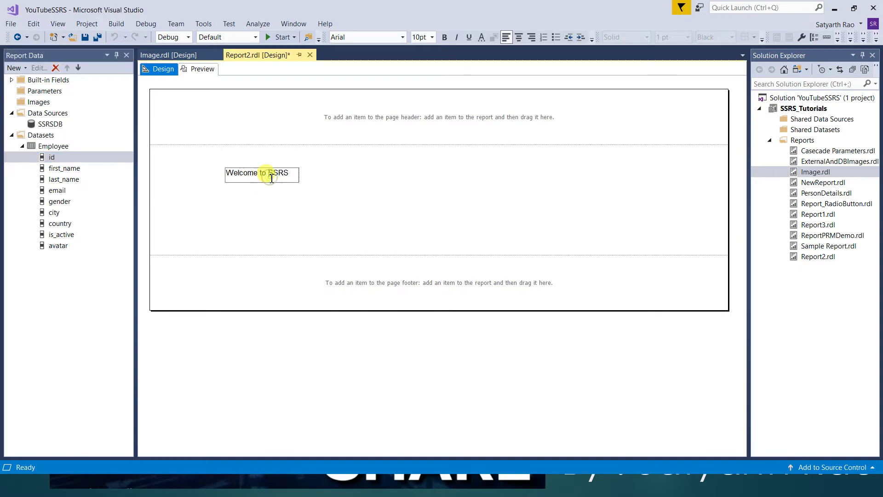
pyautogui.click(276, 182)
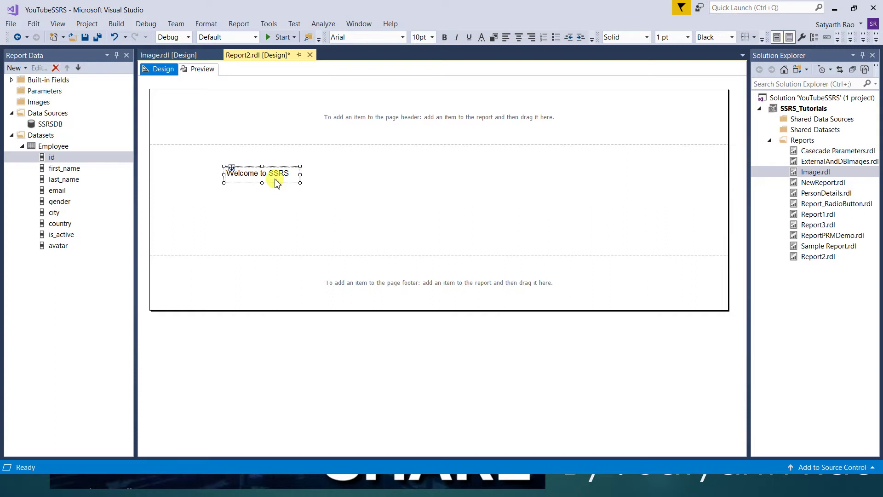
pyautogui.click(318, 215)
pyautogui.click(272, 182)
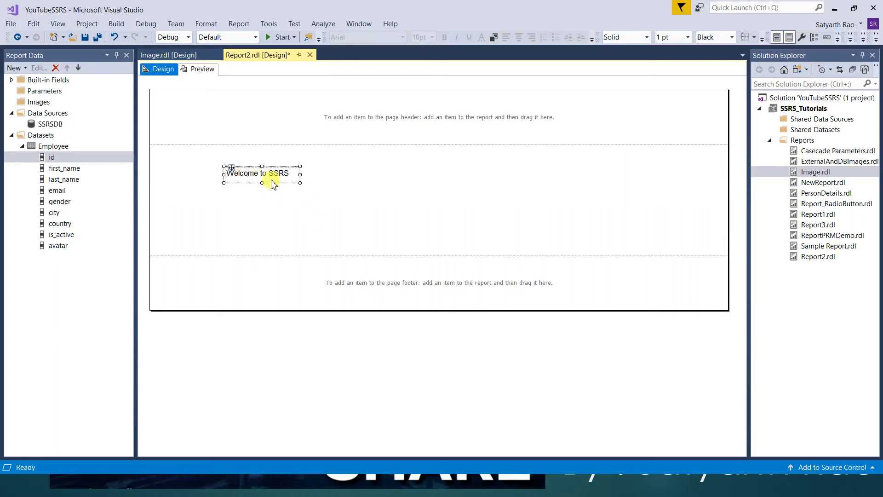
pyautogui.moveTo(232, 167); pyautogui.dragTo(187, 155)
# Insert a table below the text box and fill its three columns with the id, first_name and last_name fields.
pyautogui.rightClick(252, 202)
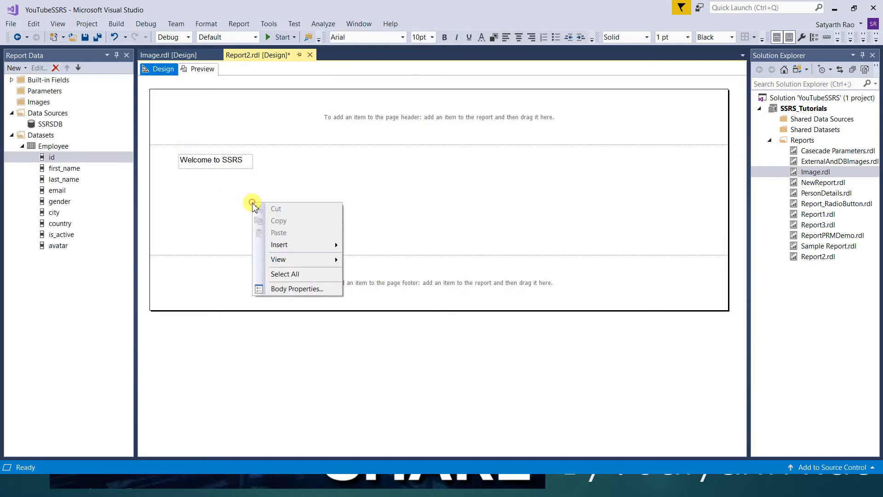
pyautogui.moveTo(290, 245)
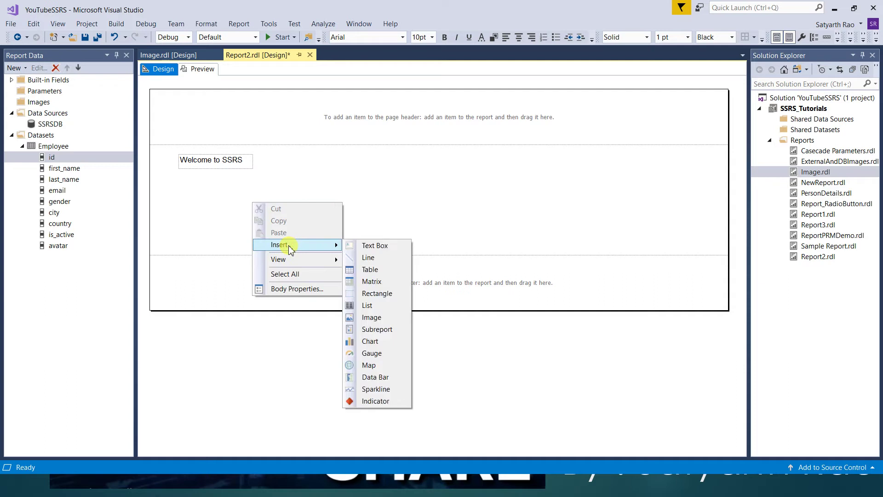
pyautogui.click(371, 270)
pyautogui.click(300, 221)
pyautogui.click(316, 238)
pyautogui.click(357, 221)
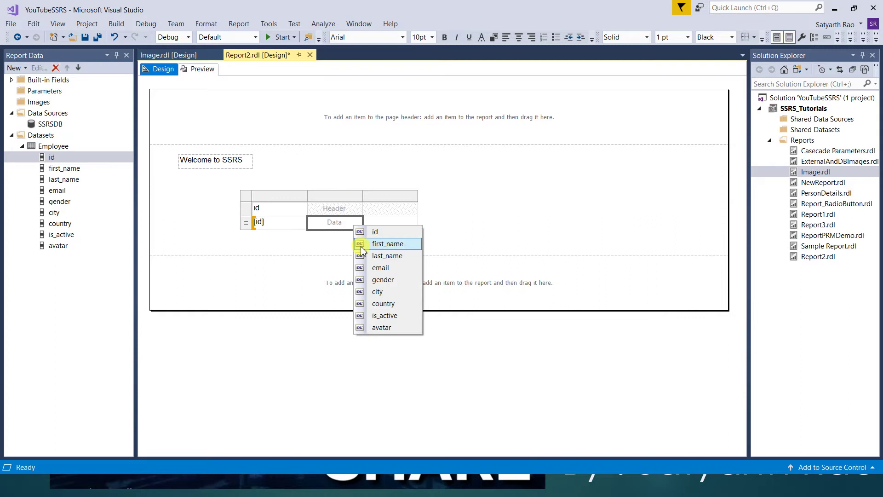
pyautogui.click(360, 243)
pyautogui.click(412, 221)
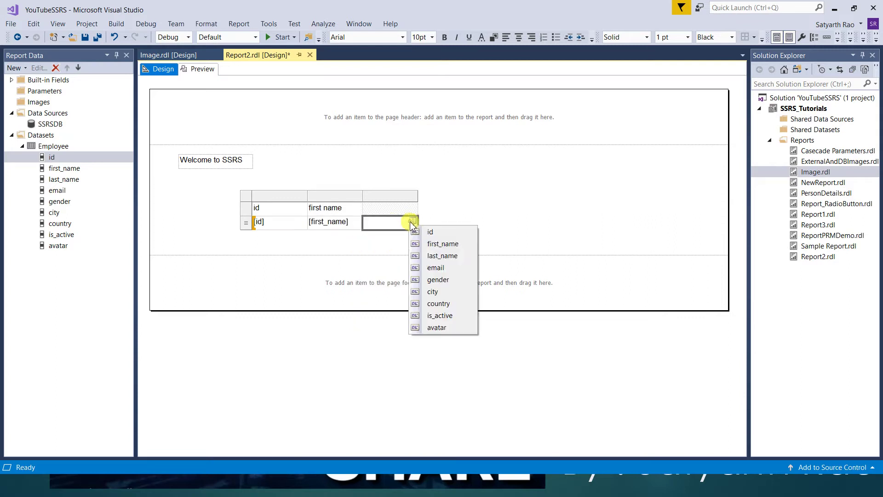
pyautogui.click(419, 255)
# Extend the table after the last name column with columns for the email, gender and city fields.
pyautogui.moveTo(61, 194); pyautogui.dragTo(416, 223)
pyautogui.moveTo(61, 203); pyautogui.dragTo(443, 207)
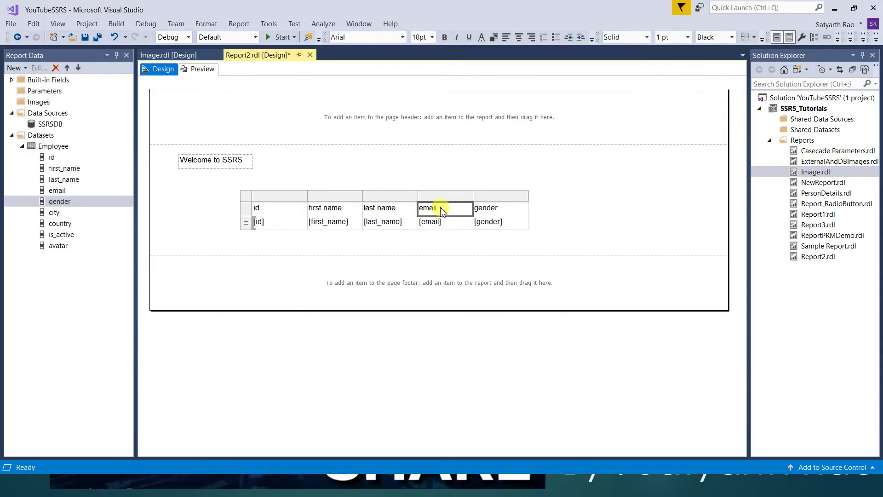
pyautogui.rightClick(516, 196)
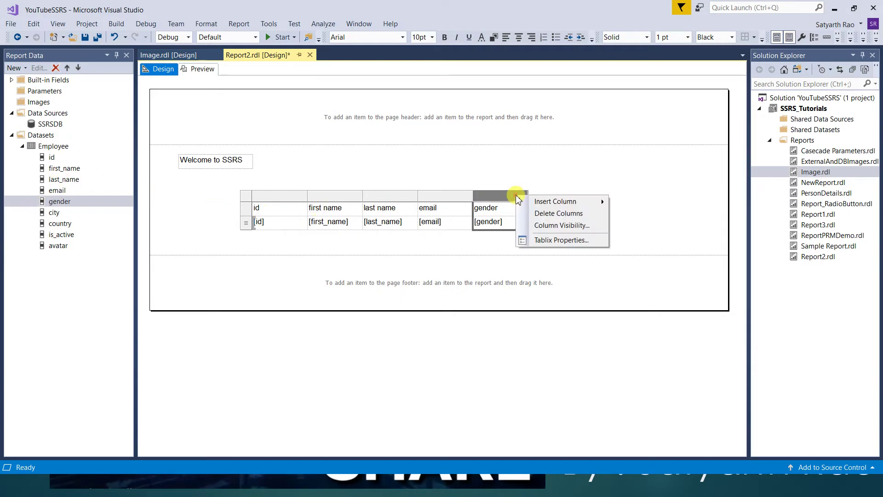
pyautogui.moveTo(566, 201)
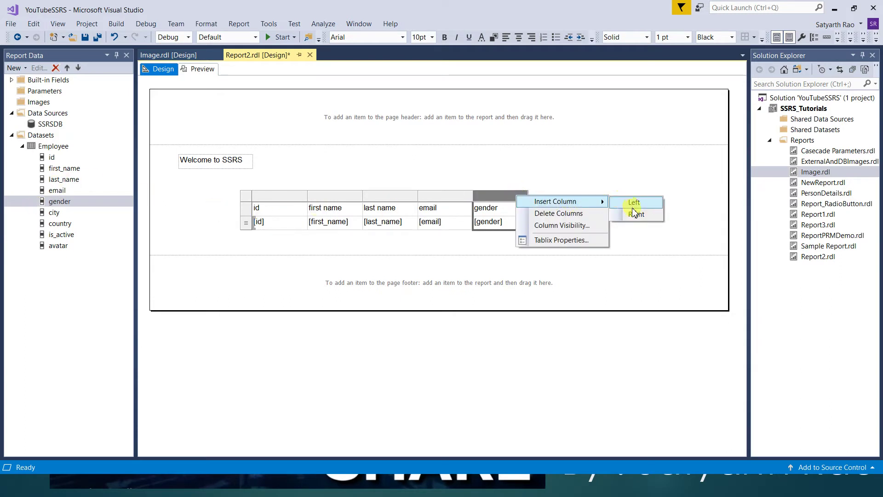
pyautogui.click(636, 214)
pyautogui.click(580, 221)
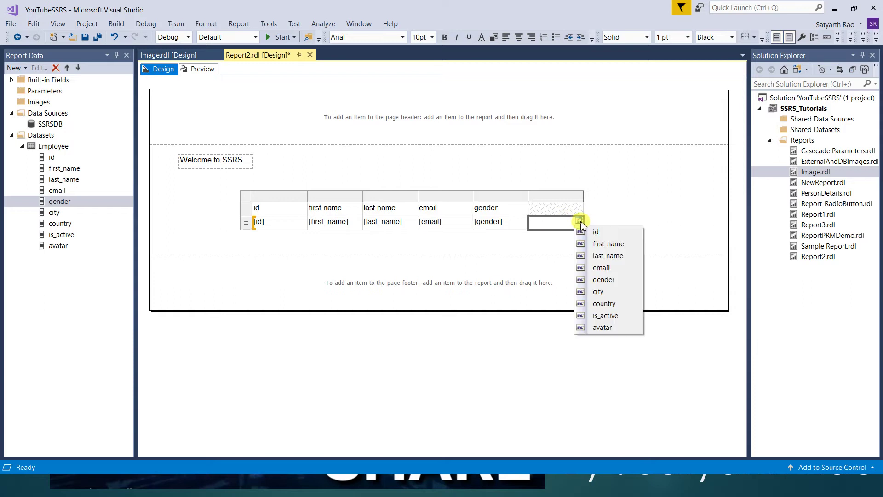
pyautogui.click(599, 291)
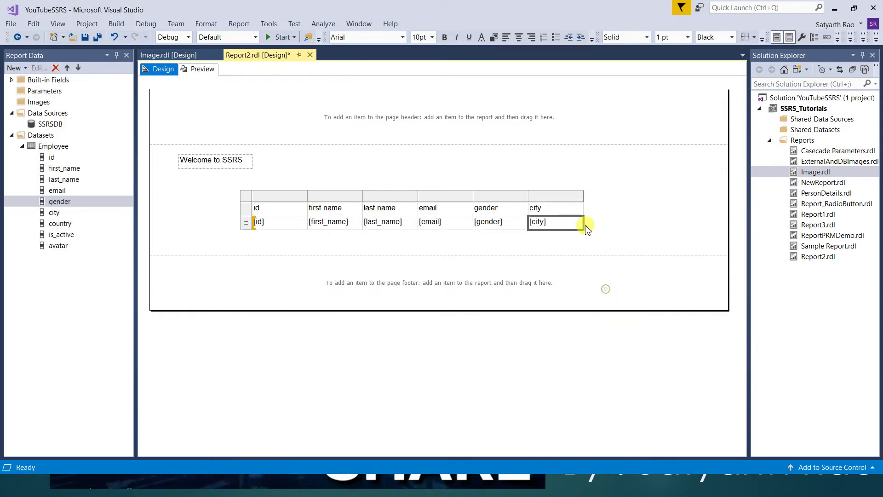
# Add columns for the country and is_active fields after the city column of the table.
pyautogui.rightClick(575, 194)
pyautogui.moveTo(621, 198)
pyautogui.click(695, 211)
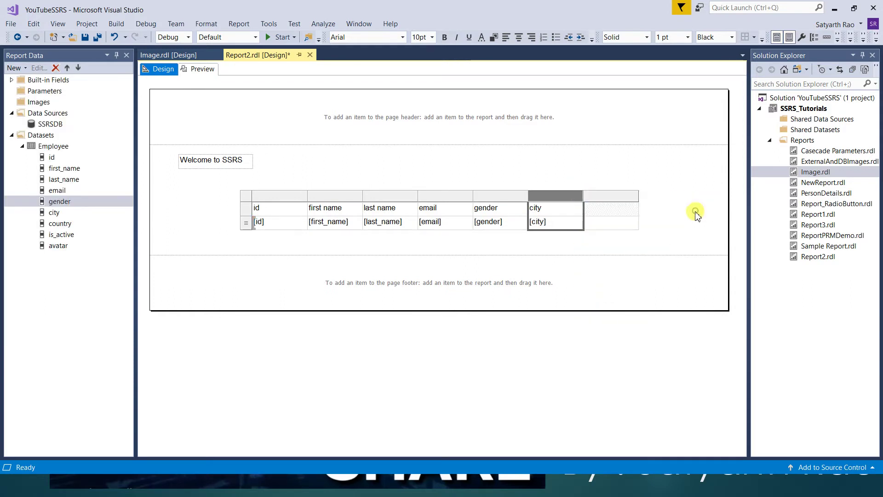
pyautogui.click(633, 221)
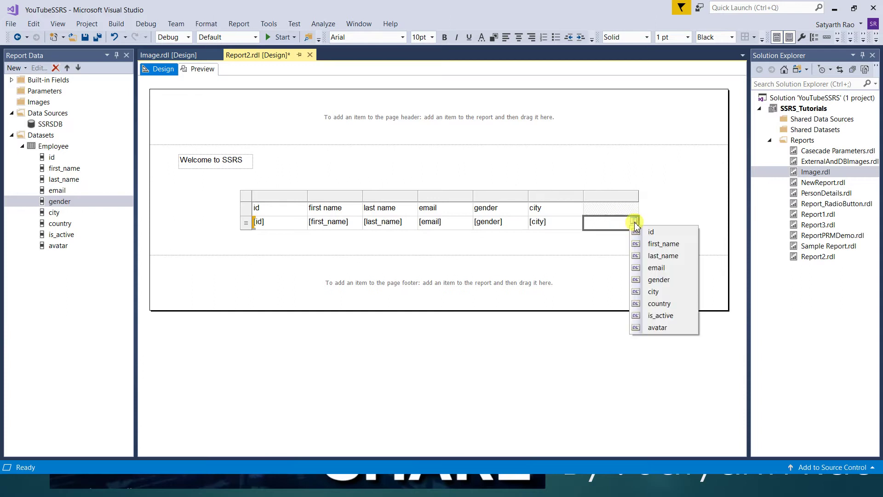
pyautogui.click(663, 303)
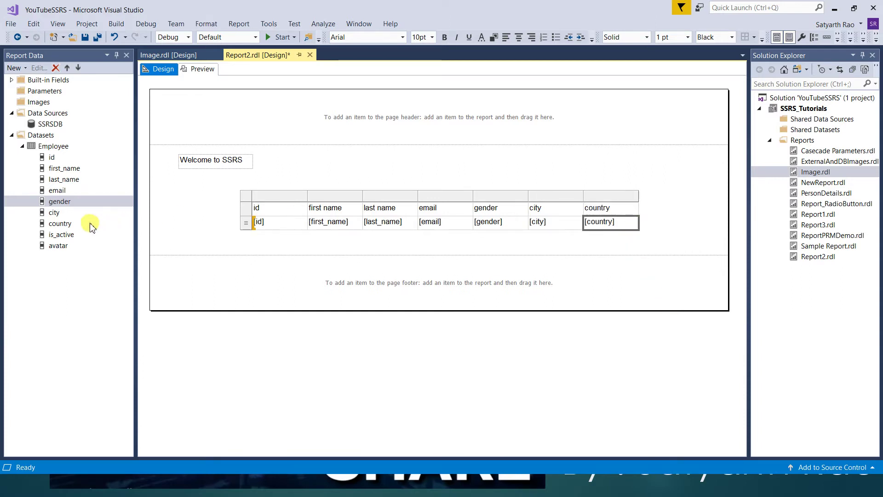
pyautogui.moveTo(56, 235); pyautogui.dragTo(637, 214)
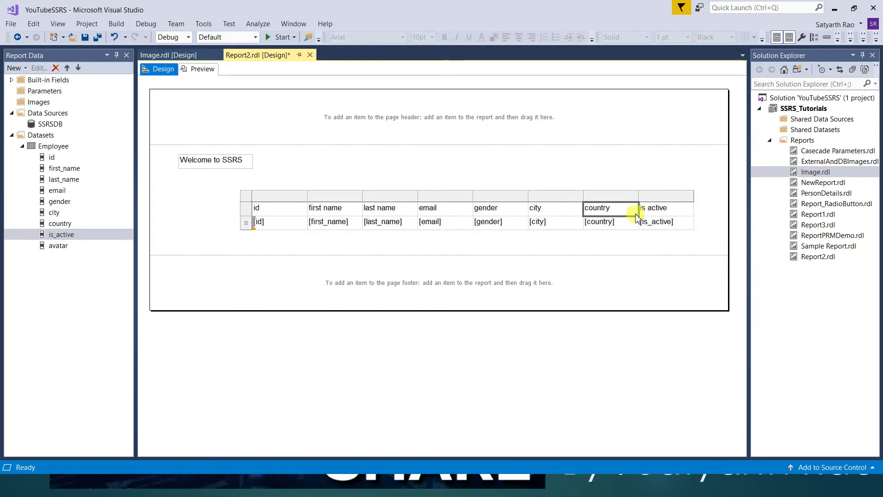
pyautogui.click(55, 246)
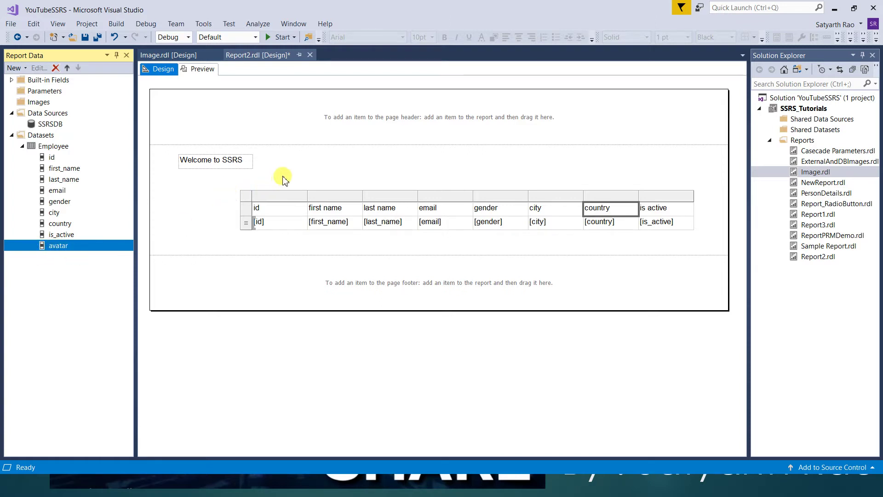
# Move the table up and to the left so its left edge lines up with the "Welcome to SSRS" text box.
pyautogui.click(245, 201)
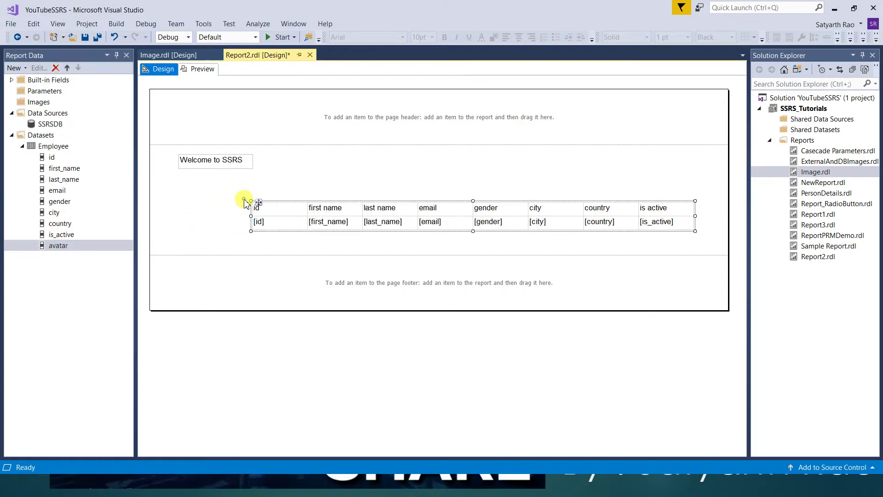
pyautogui.moveTo(258, 203); pyautogui.dragTo(184, 190)
pyautogui.click(653, 214)
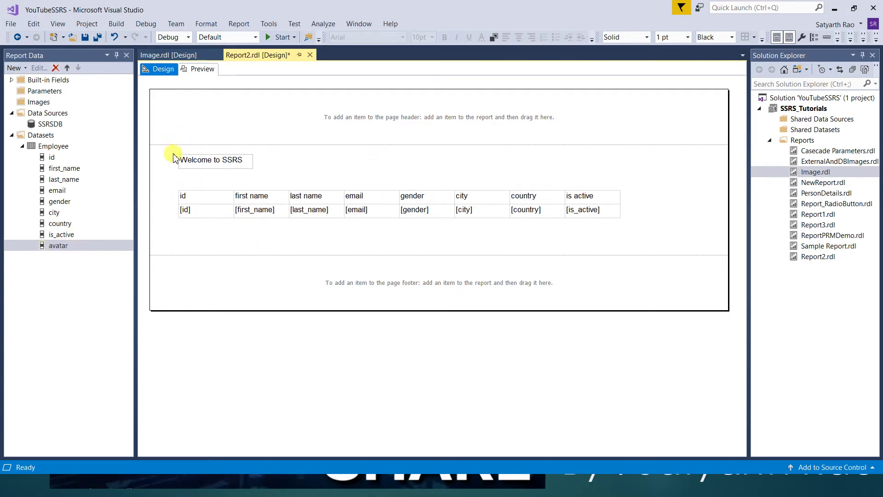
# Rename the first two column headers of the table to ID and First Name.
pyautogui.click(201, 202)
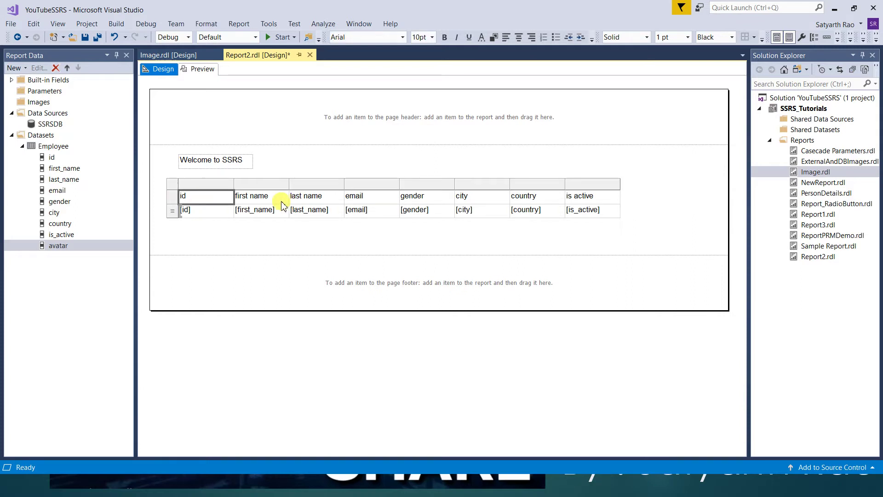
pyautogui.click(200, 201)
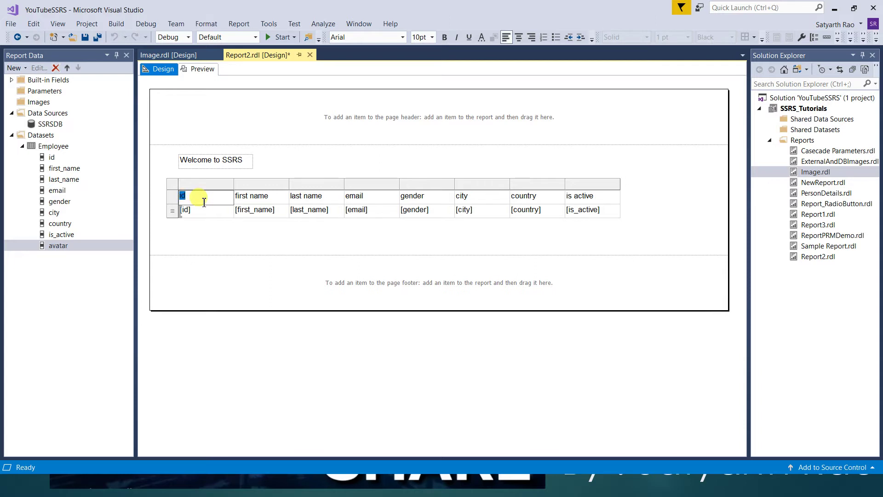
pyautogui.click(241, 197)
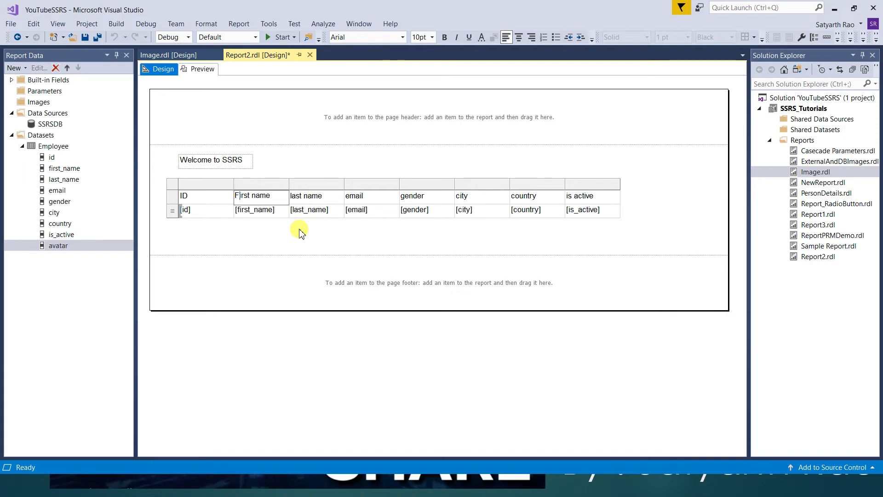
pyautogui.click(257, 196)
# Rename the third column header of the table to Last Name.
pyautogui.click(305, 195)
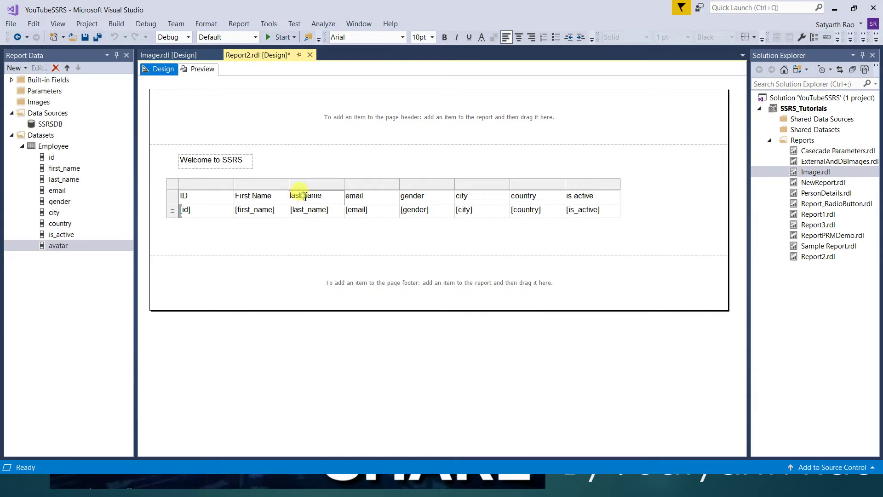
pyautogui.click(292, 196)
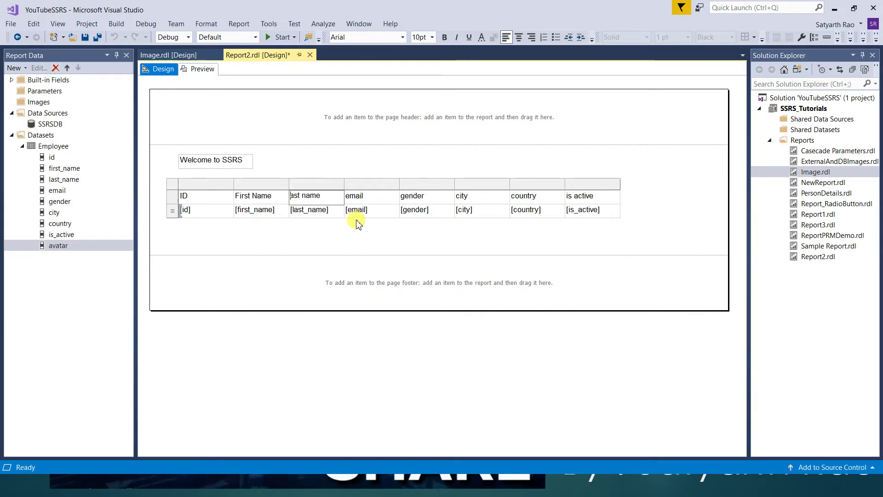
pyautogui.click(309, 195)
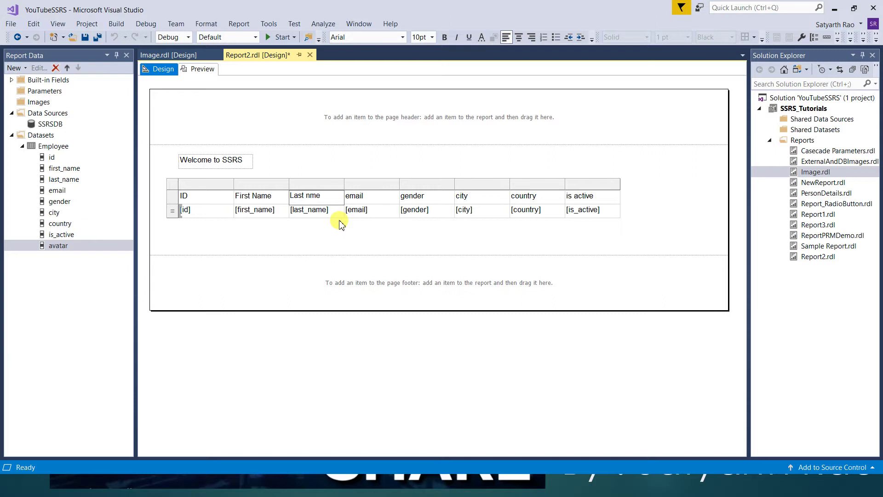
pyautogui.click(381, 197)
pyautogui.press('Left')
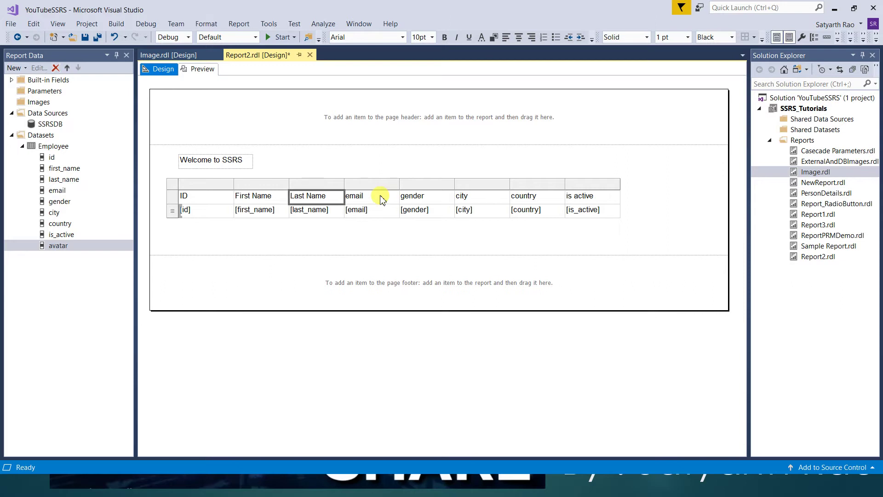
# Capitalize the fourth and fifth column headers of the table as Email and Gender.
pyautogui.click(381, 198)
pyautogui.click(352, 197)
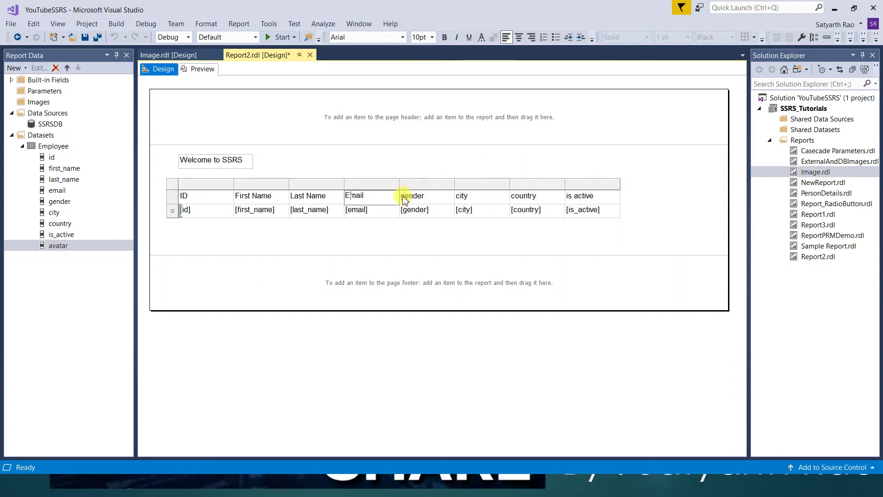
pyautogui.click(404, 199)
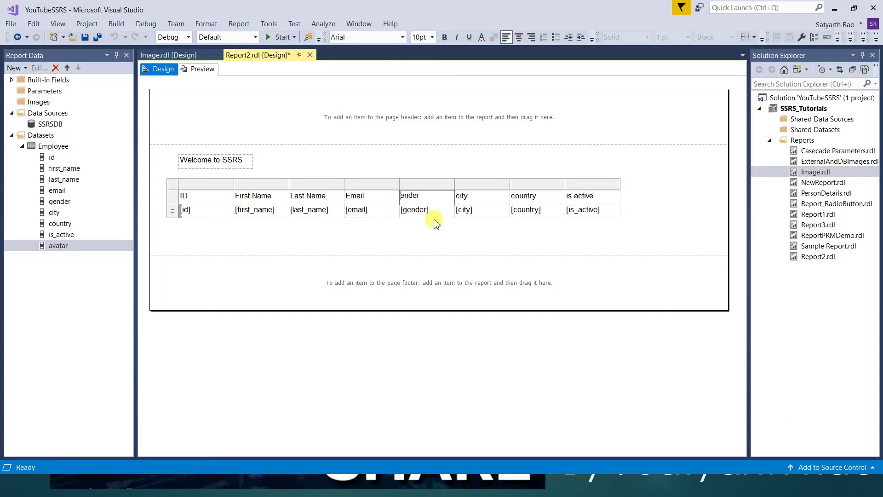
pyautogui.write('G')
# Rename the last three column headers of the table to City, Country and Is Active?
pyautogui.click(462, 196)
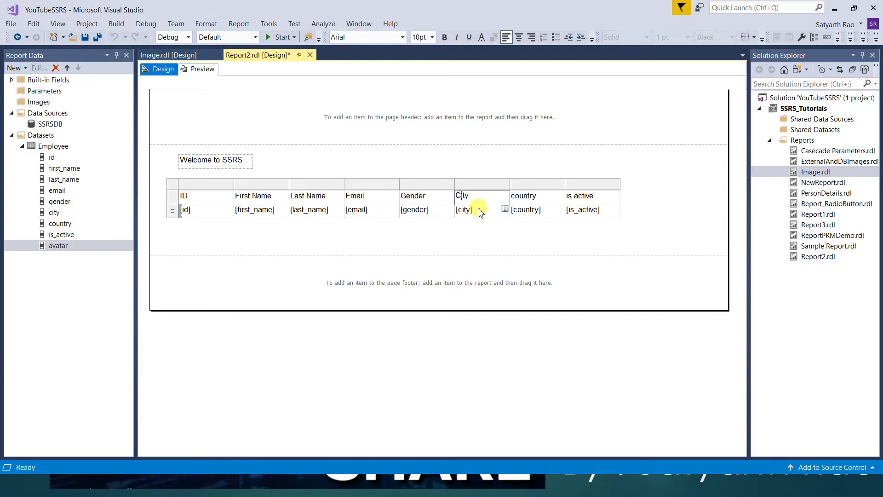
pyautogui.click(515, 196)
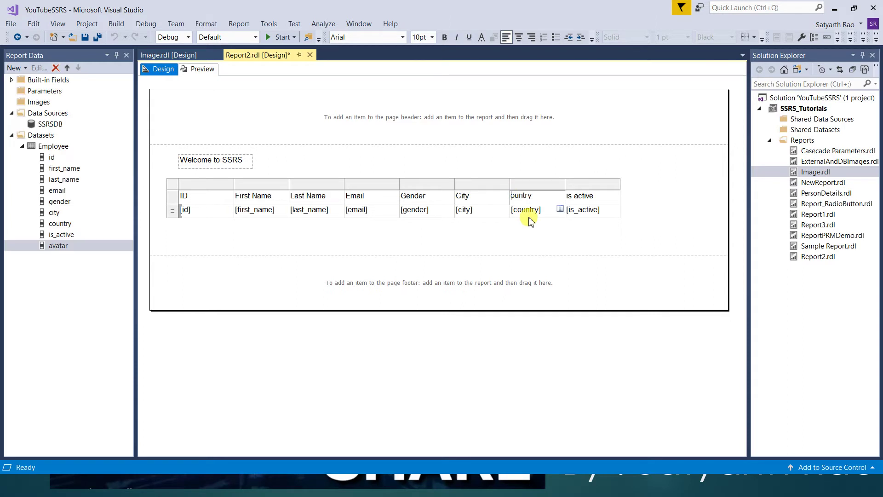
pyautogui.click(571, 197)
pyautogui.press('BackSpace')
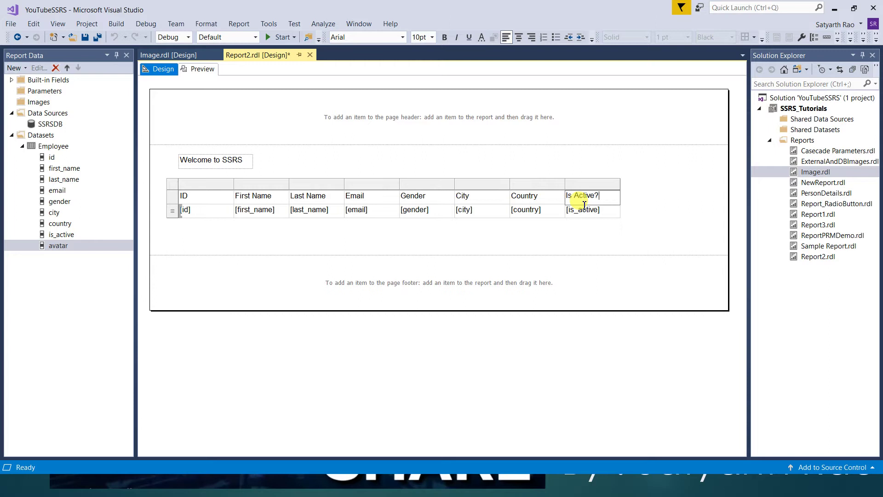
pyautogui.click(634, 210)
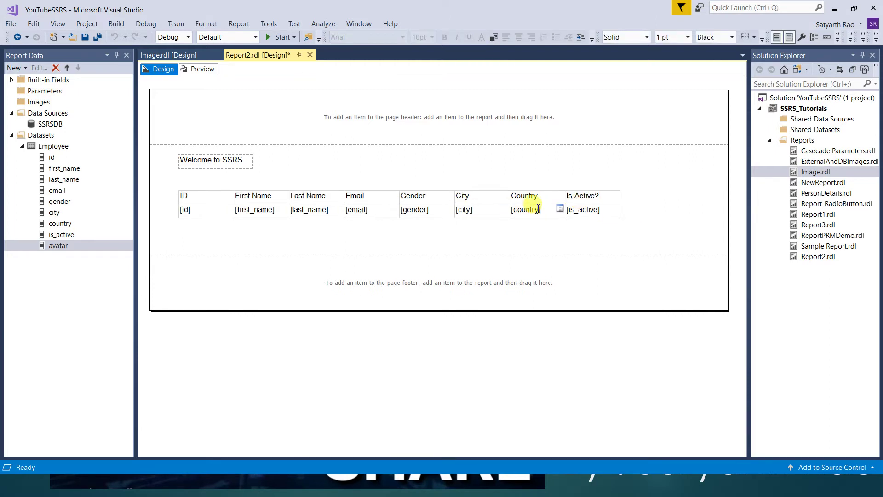
# Center the text of the table's whole header row and make it bold.
pyautogui.click(209, 202)
pyautogui.click(173, 196)
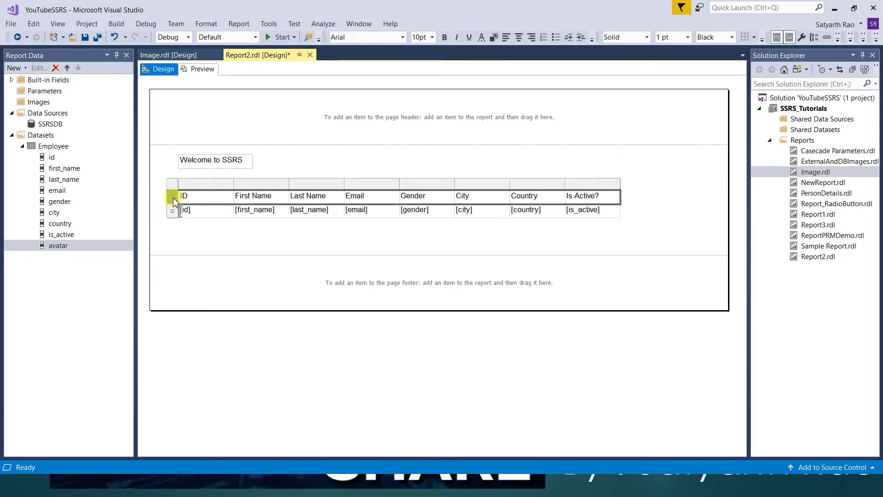
pyautogui.click(517, 42)
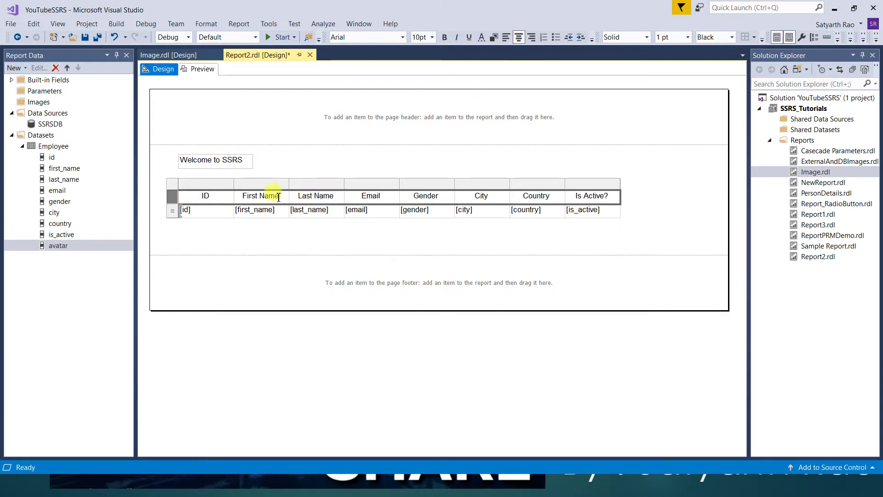
pyautogui.click(444, 37)
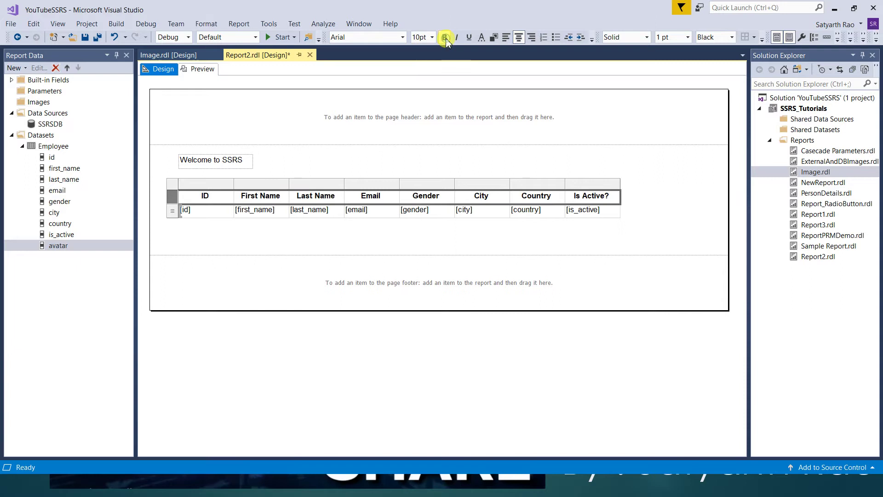
# Set the background color of the table's header row to blue.
pyautogui.click(495, 38)
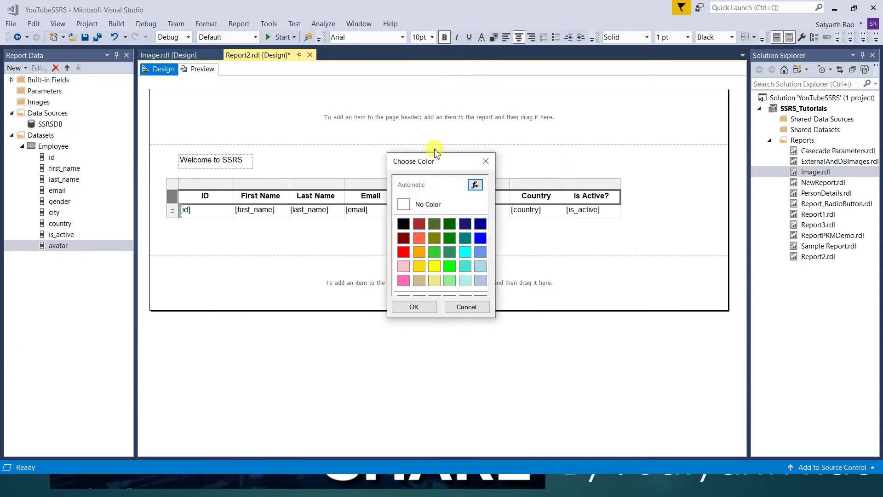
pyautogui.click(483, 238)
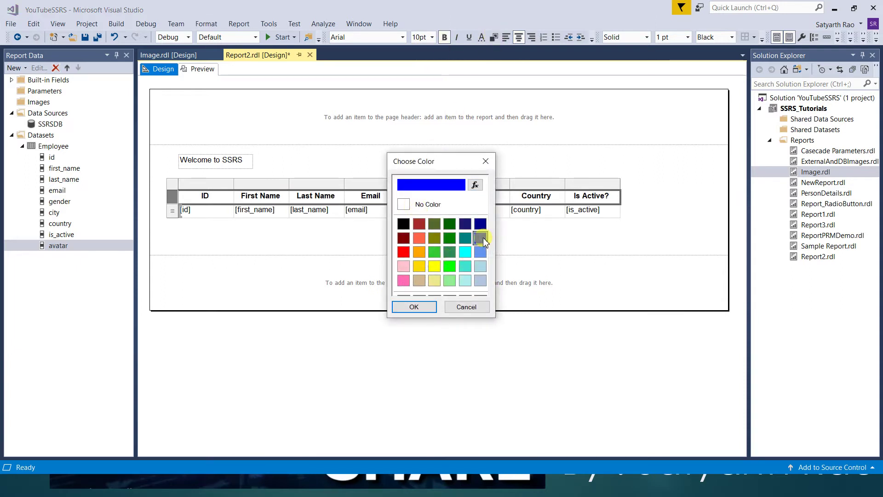
pyautogui.click(414, 308)
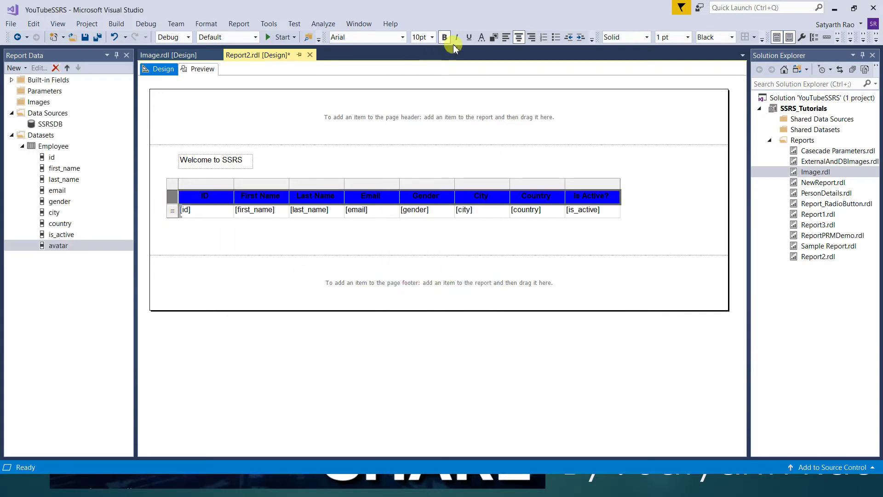
# Set the text color of the table's header row to light pink.
pyautogui.click(482, 39)
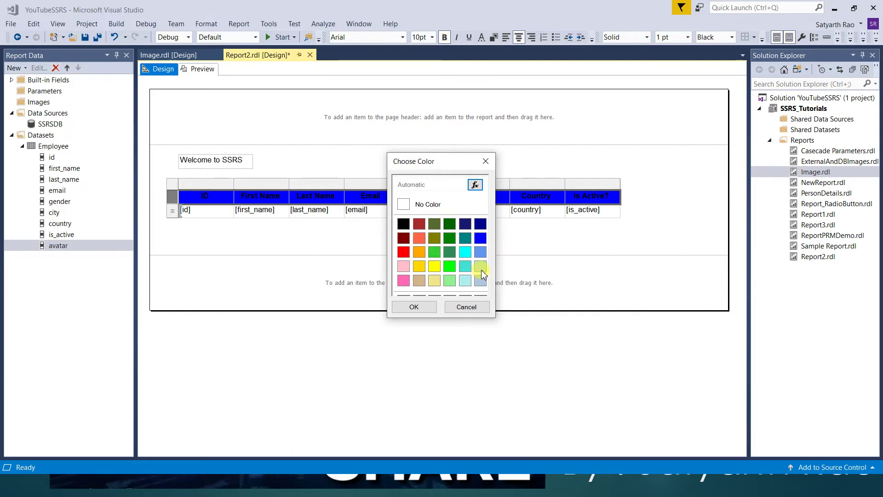
pyautogui.click(403, 267)
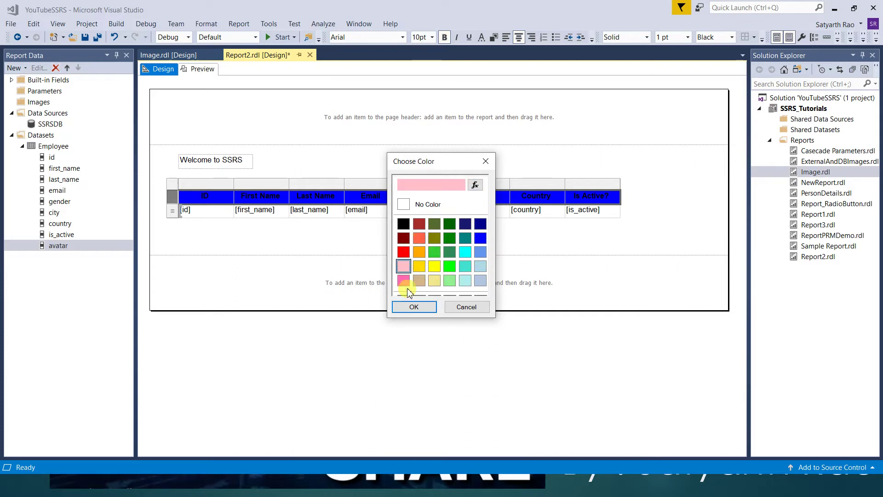
pyautogui.click(412, 306)
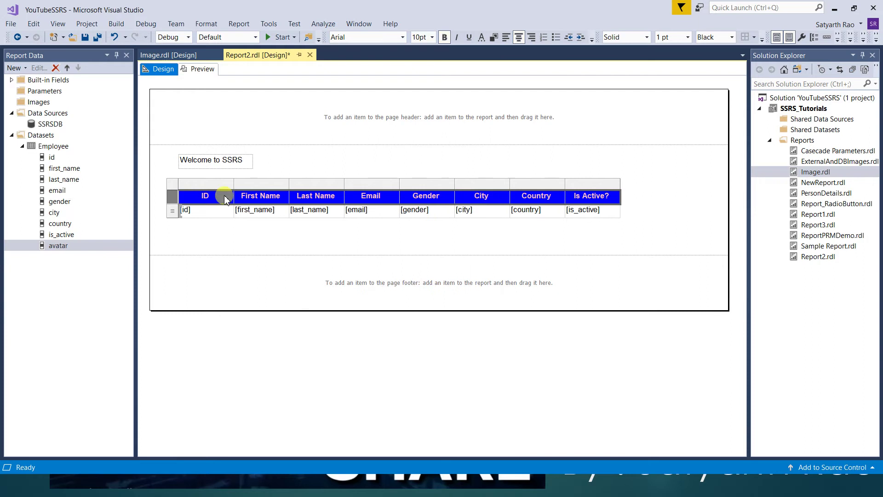
# Try to set the header row's text color with an expression, inserting the White color constant twice as ="White""White".
pyautogui.click(480, 38)
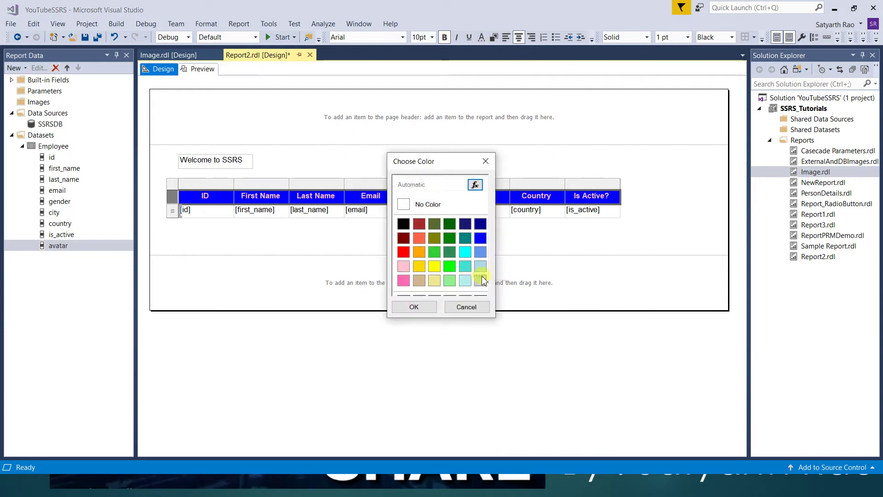
pyautogui.click(476, 184)
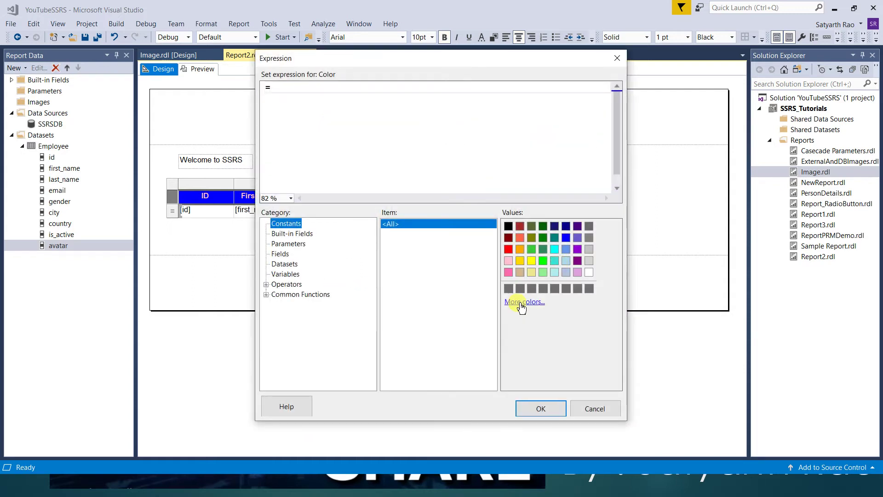
pyautogui.click(590, 273)
pyautogui.click(545, 409)
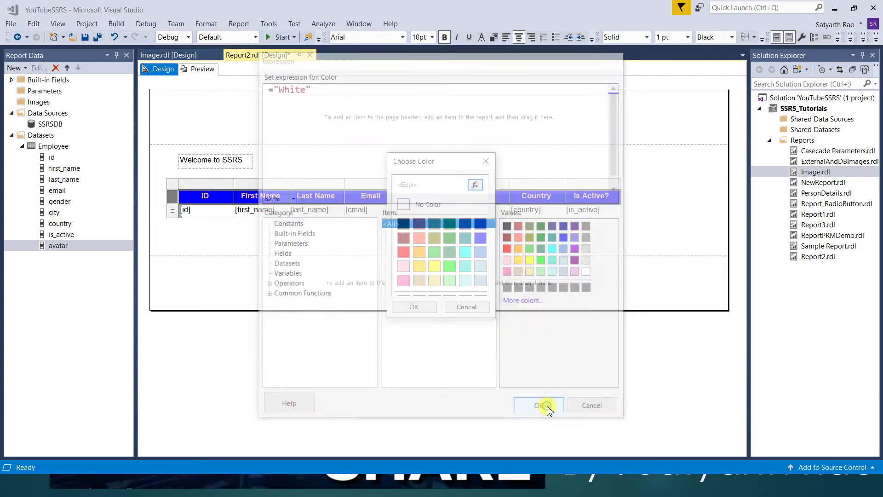
pyautogui.click(475, 184)
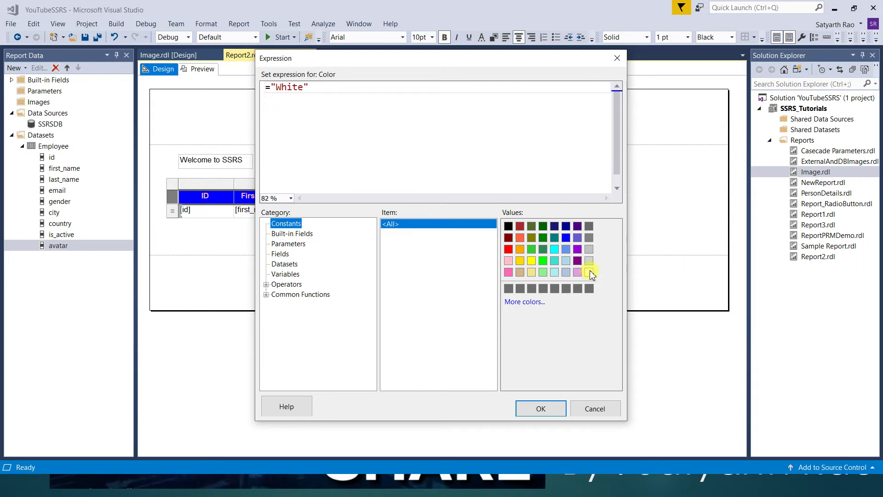
pyautogui.click(589, 272)
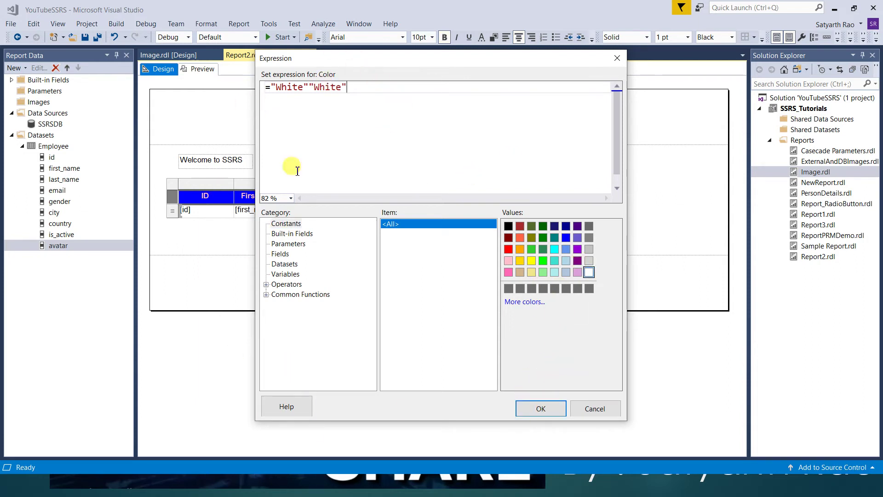
pyautogui.click(548, 409)
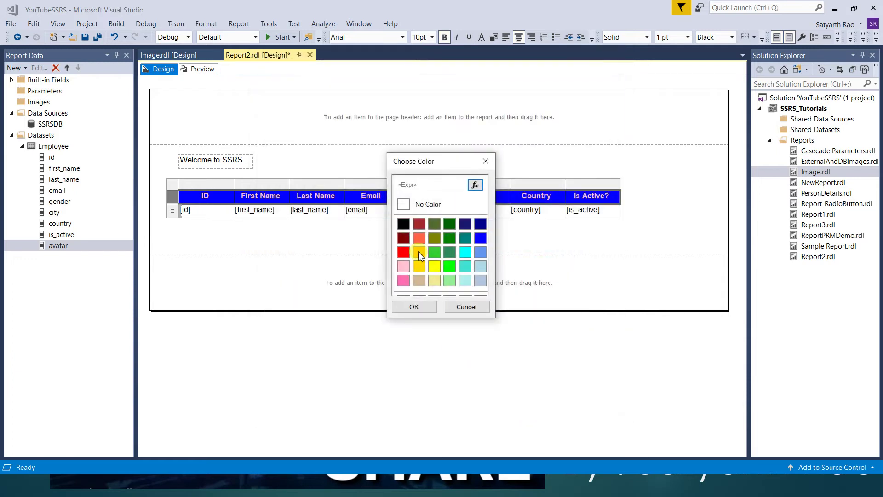
pyautogui.click(420, 307)
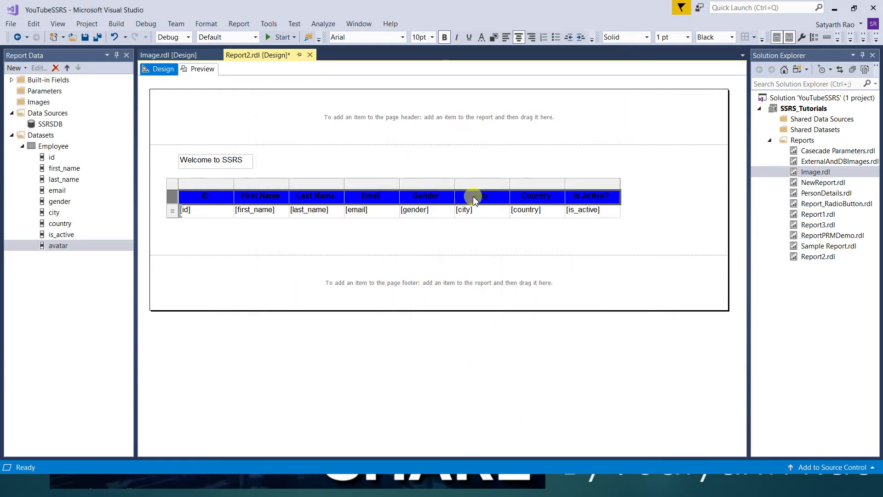
pyautogui.click(527, 168)
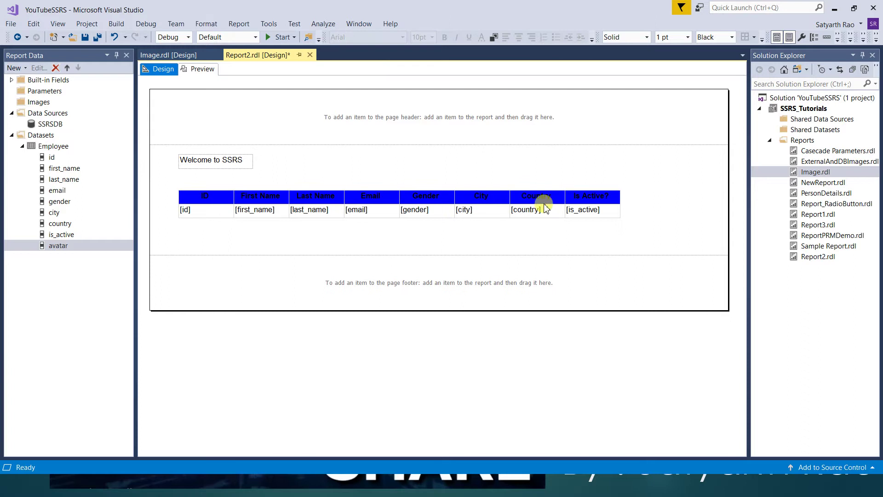
# Preview the report, dismiss the error list and close the Image.rdl report.
pyautogui.click(199, 69)
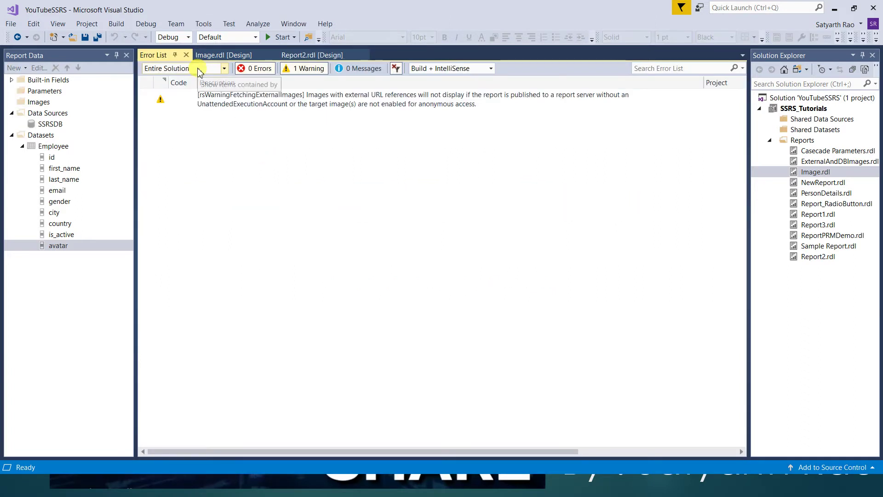
pyautogui.click(186, 55)
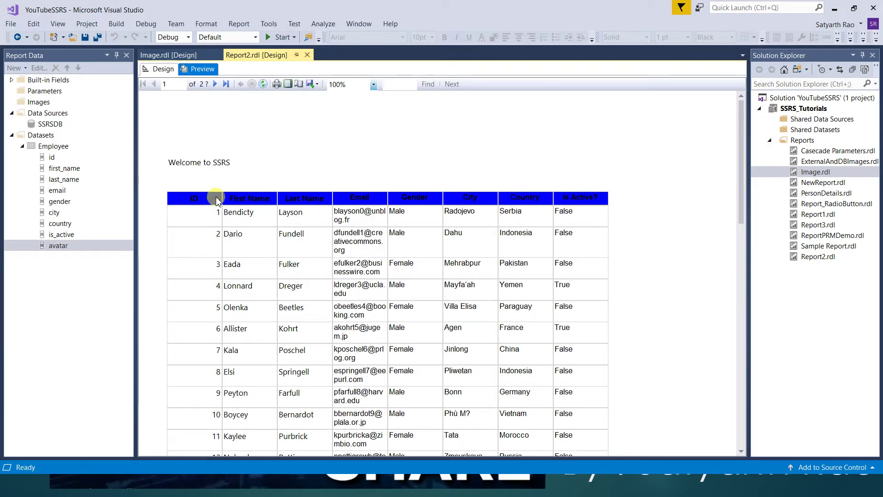
pyautogui.click(175, 59)
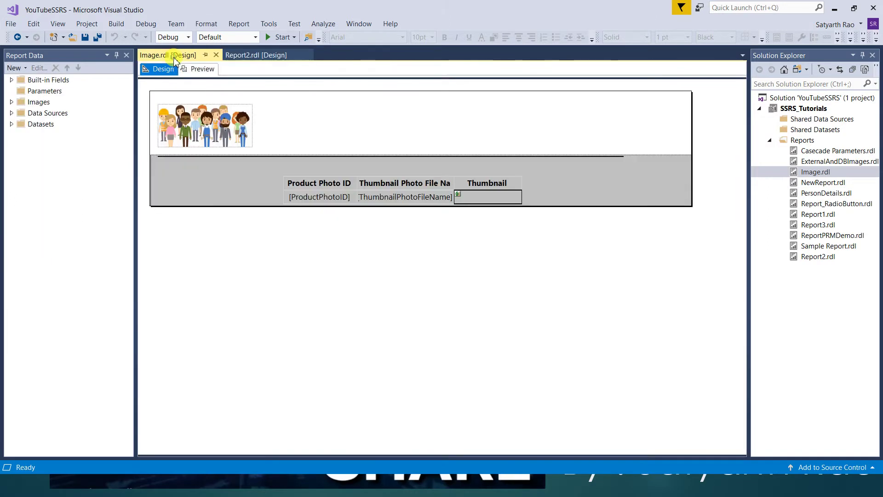
pyautogui.click(217, 56)
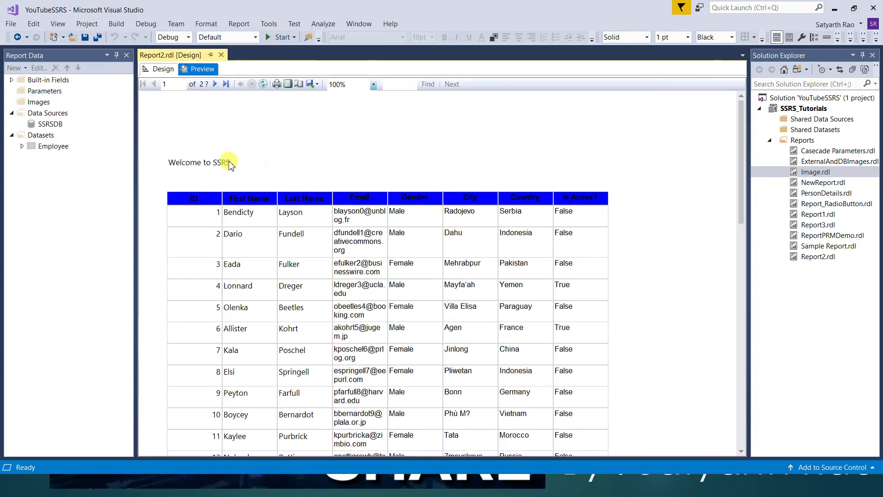
# Return to the report design and set the header row's text color to the White constant with an expression.
pyautogui.click(161, 69)
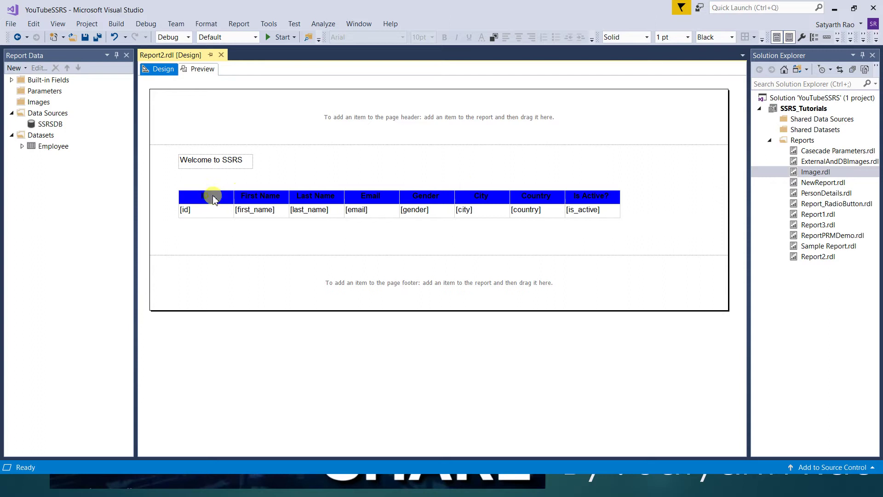
pyautogui.click(186, 197)
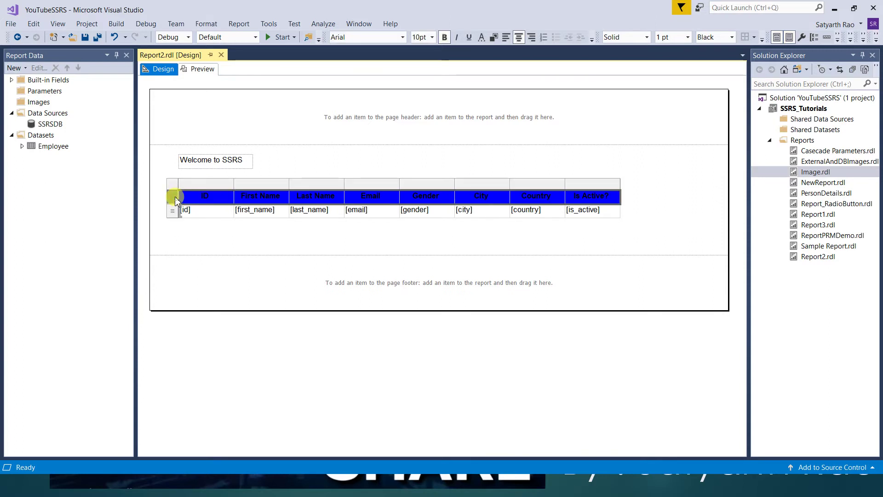
pyautogui.click(482, 37)
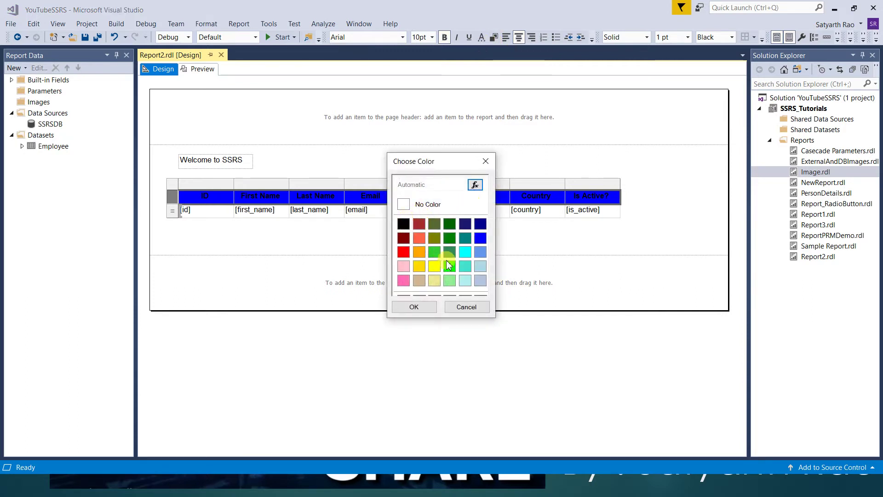
pyautogui.click(475, 184)
pyautogui.click(589, 272)
pyautogui.click(542, 408)
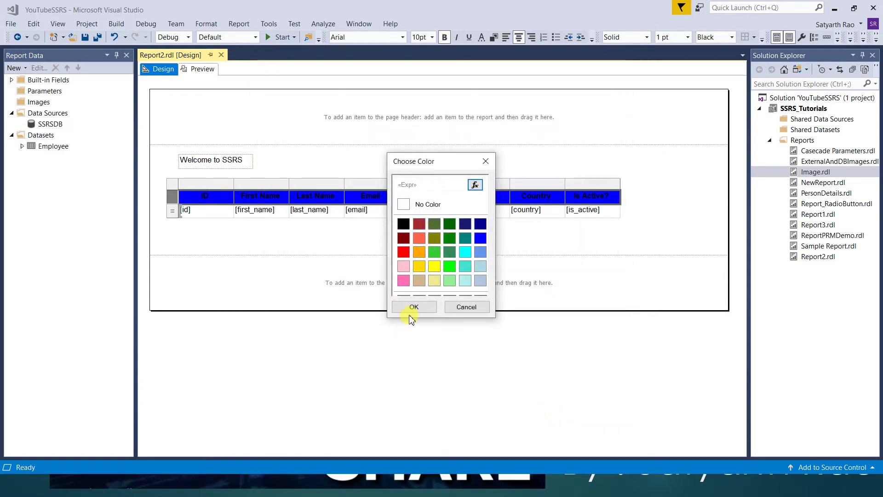
pyautogui.click(419, 307)
# Preview the report to check the header row's text color, dismissing the error list, and return to the design view.
pyautogui.click(200, 69)
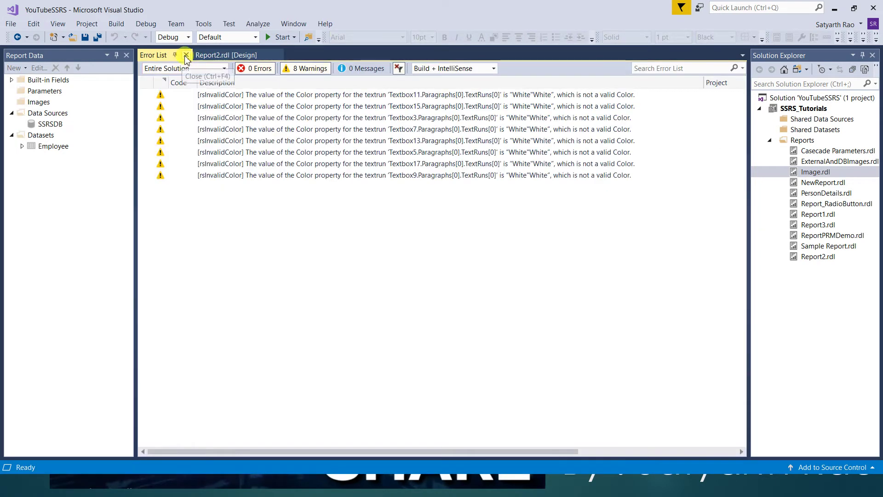
pyautogui.click(186, 54)
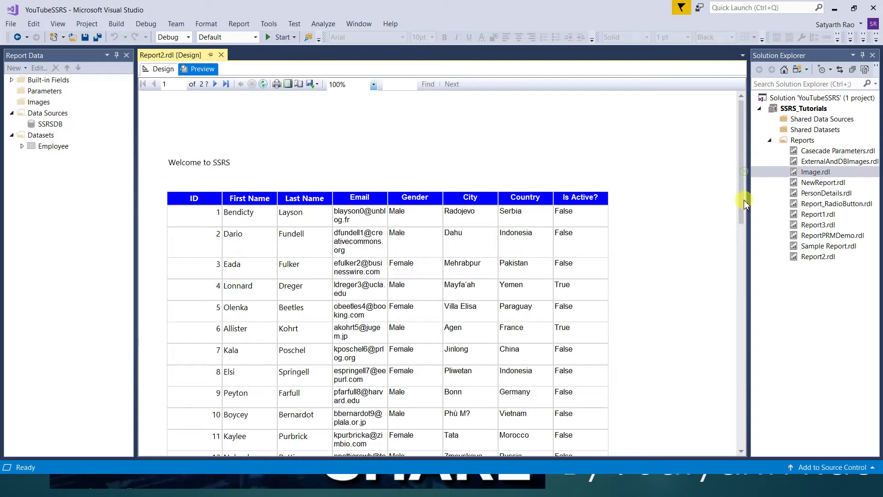
pyautogui.click(159, 69)
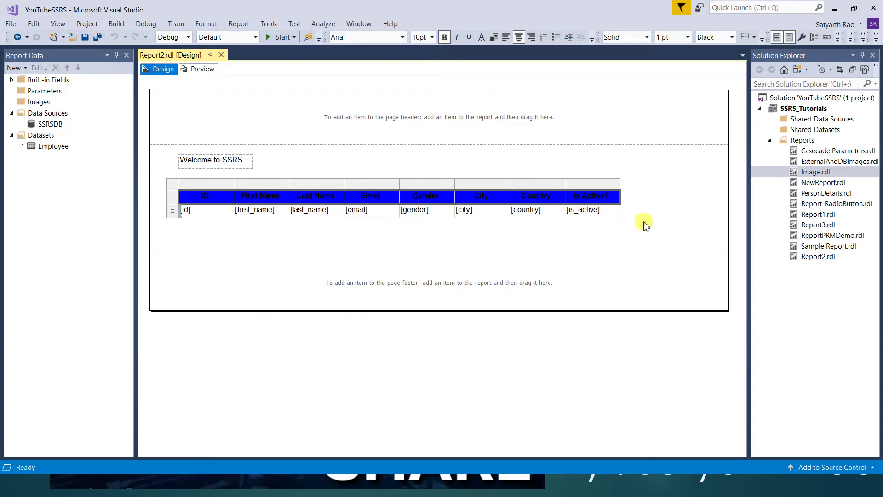
pyautogui.click(667, 222)
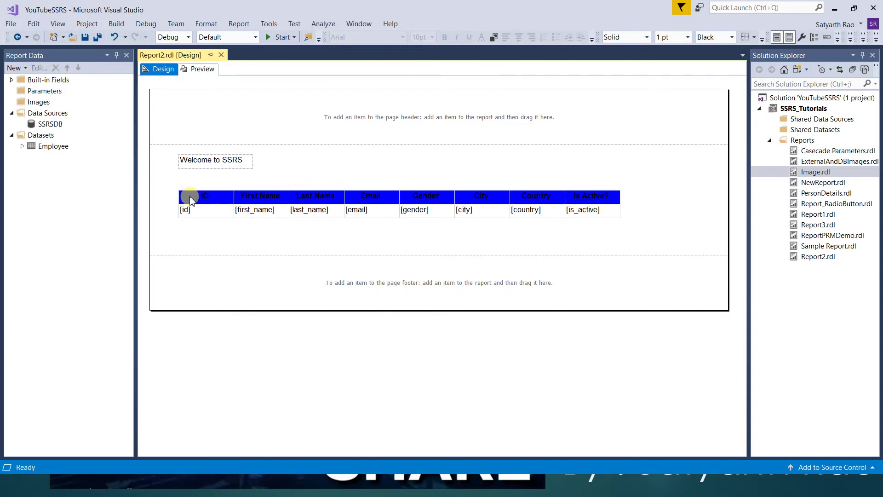
# Set the text color of the table's header row to No Color.
pyautogui.click(191, 199)
pyautogui.click(172, 197)
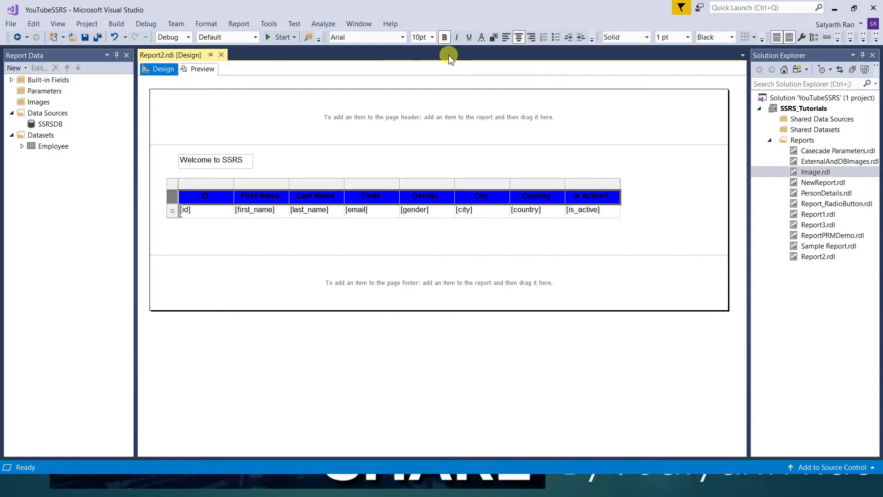
pyautogui.click(481, 37)
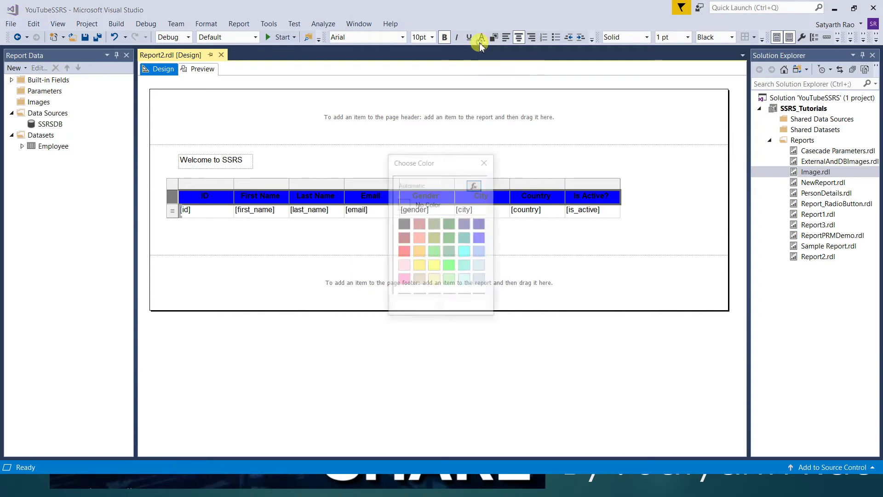
pyautogui.click(403, 205)
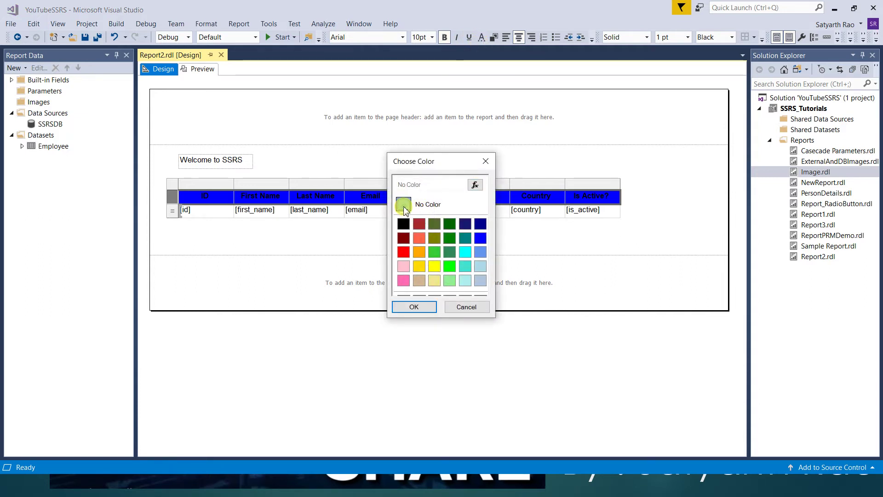
pyautogui.click(413, 307)
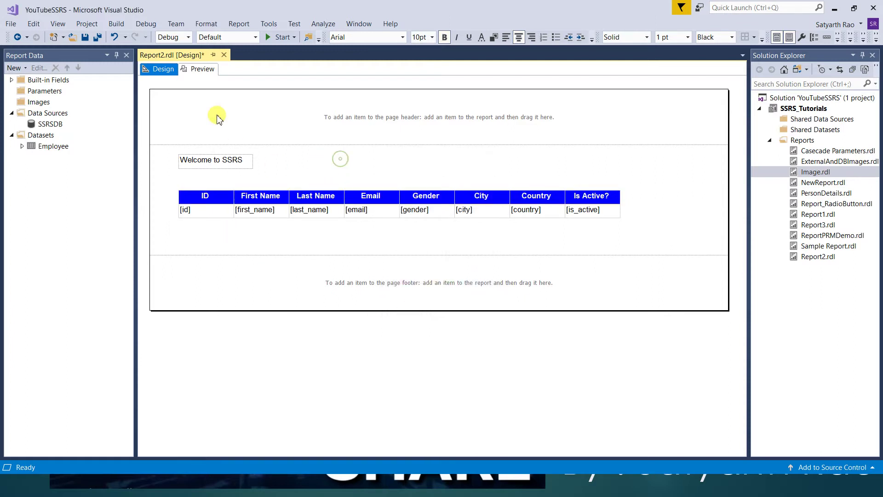
# Preview the report twice to check the header text color, dismissing the error list each time, and return to the design view.
pyautogui.click(203, 69)
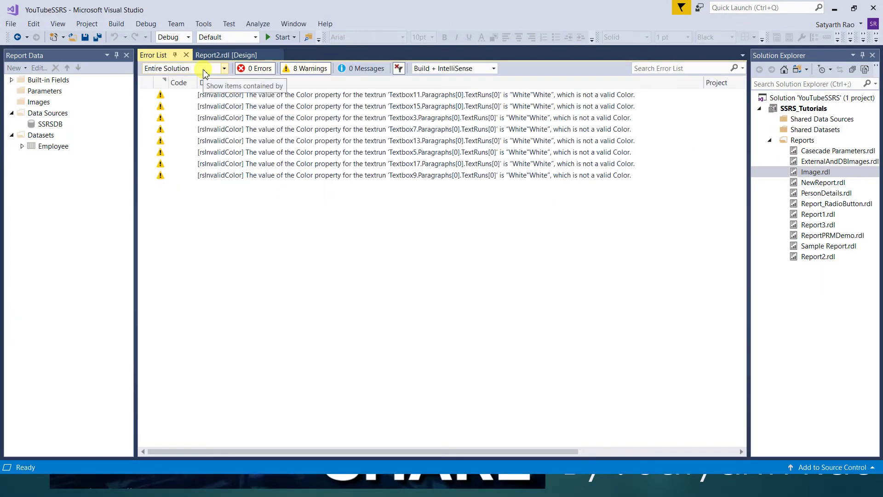
pyautogui.click(186, 55)
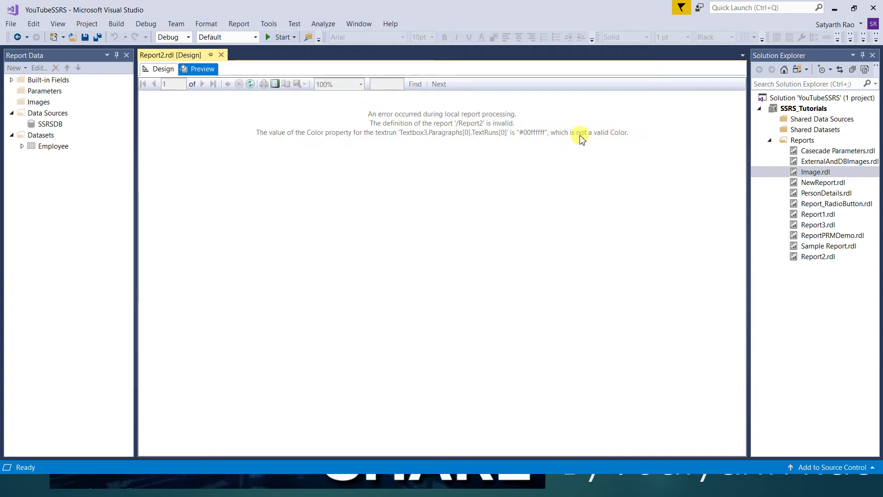
pyautogui.click(164, 68)
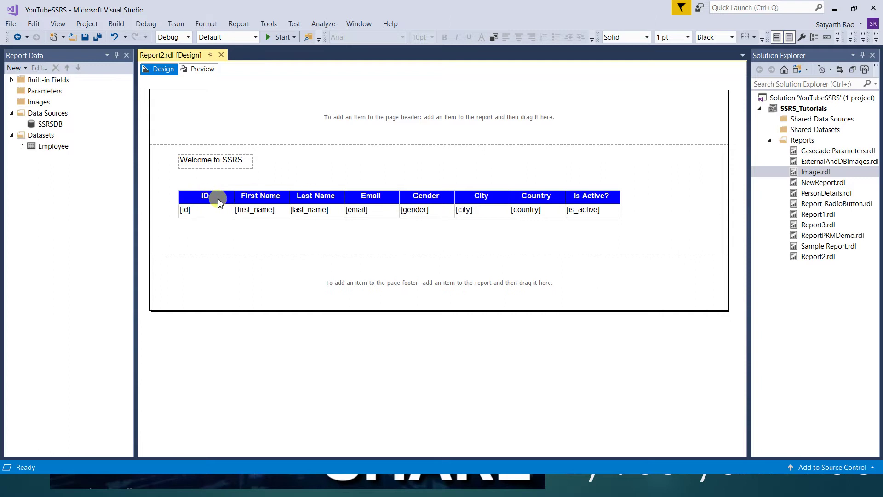
pyautogui.click(203, 70)
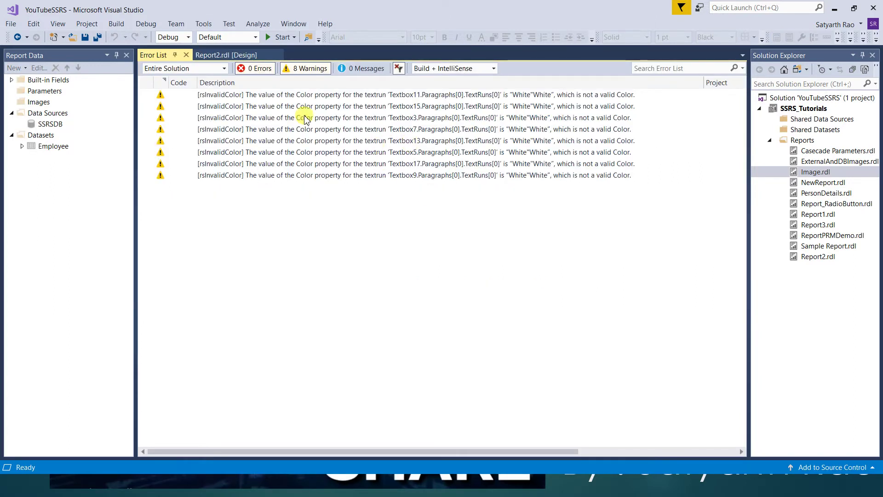
pyautogui.click(187, 56)
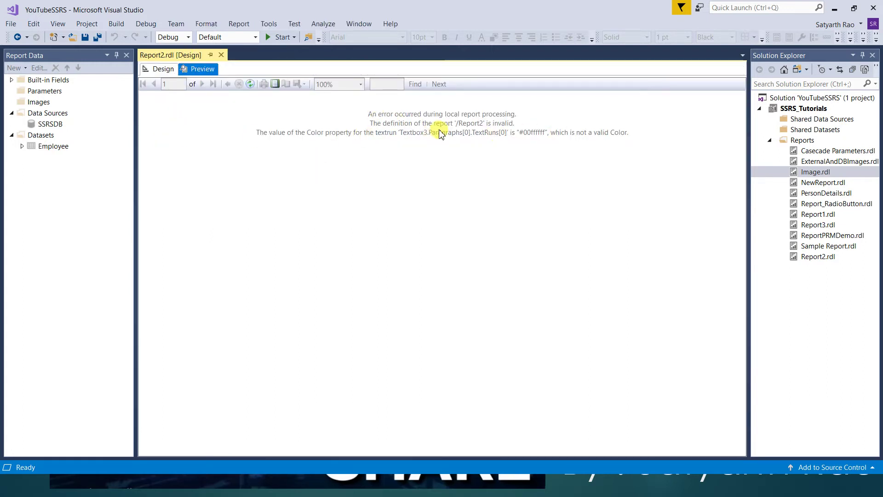
pyautogui.click(166, 71)
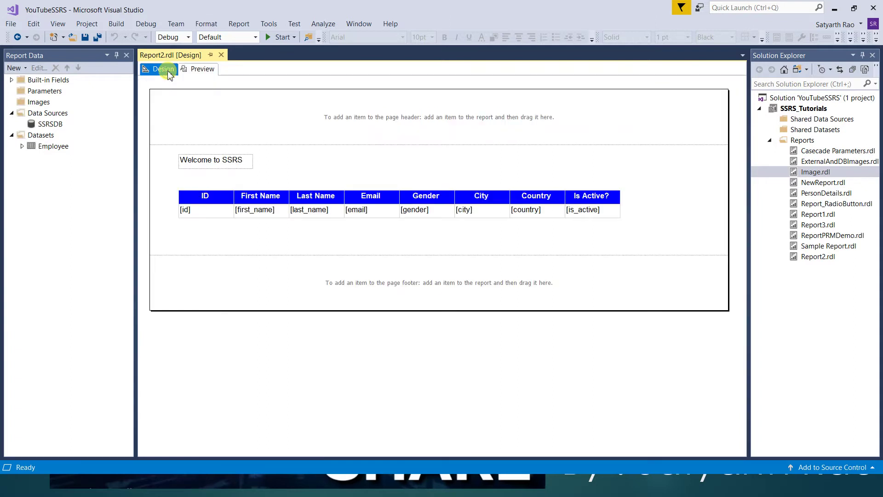
# Set the header row's text color to a single White constant through a color expression.
pyautogui.click(187, 191)
pyautogui.click(178, 197)
pyautogui.click(174, 196)
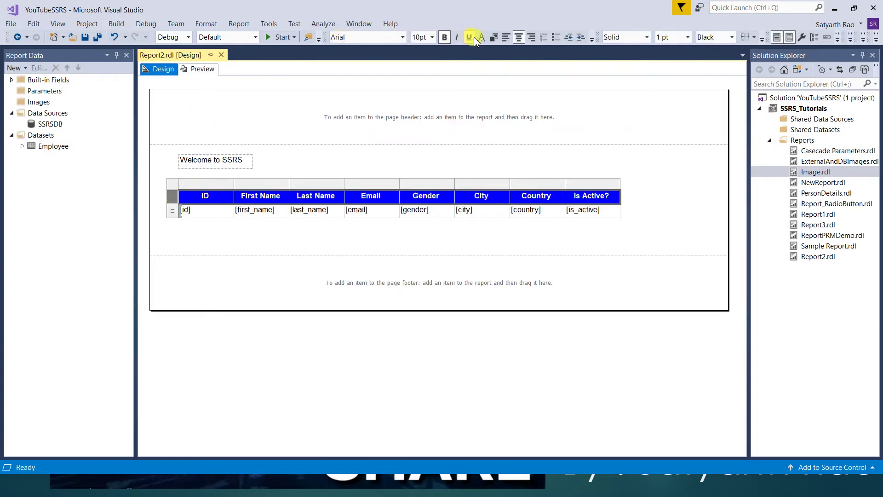
pyautogui.click(478, 39)
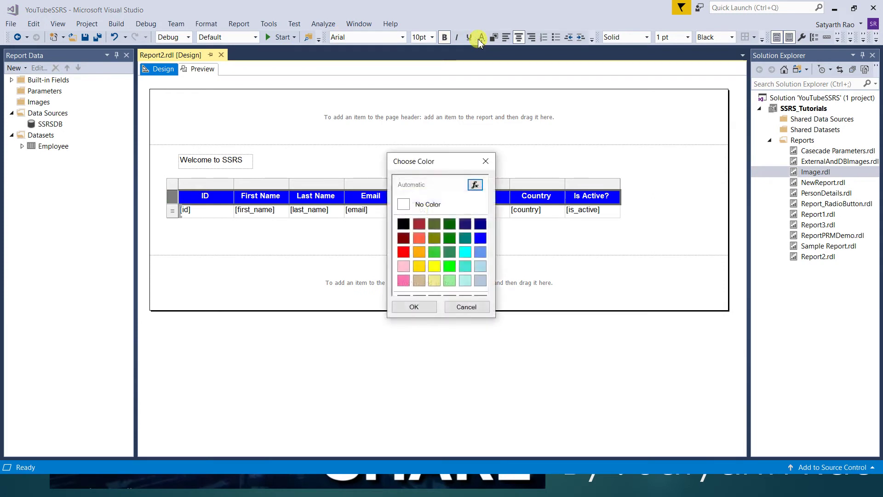
pyautogui.click(486, 163)
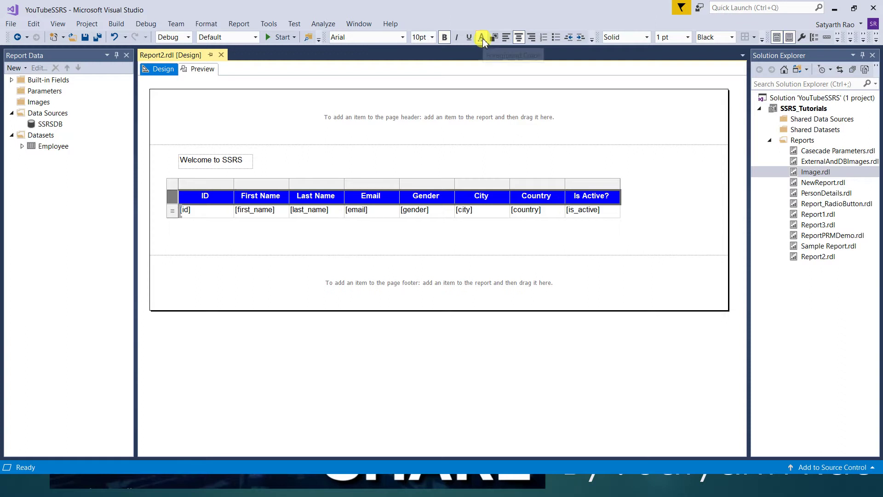
pyautogui.click(482, 39)
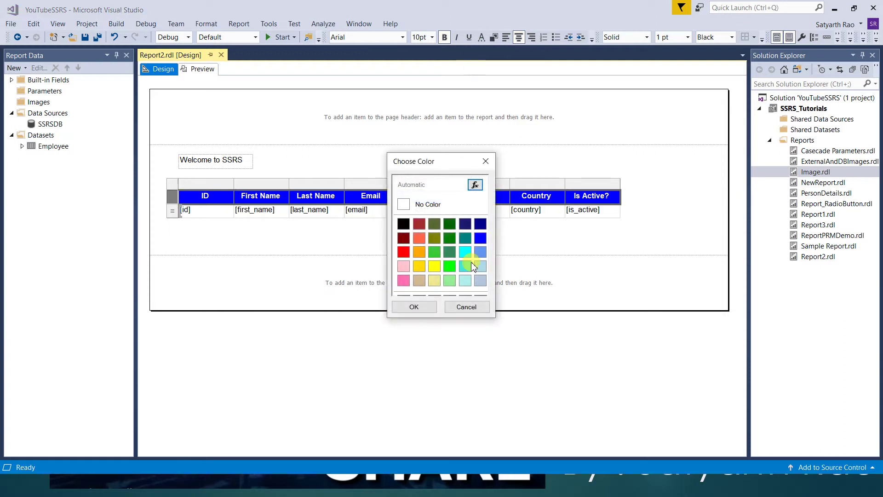
pyautogui.click(475, 185)
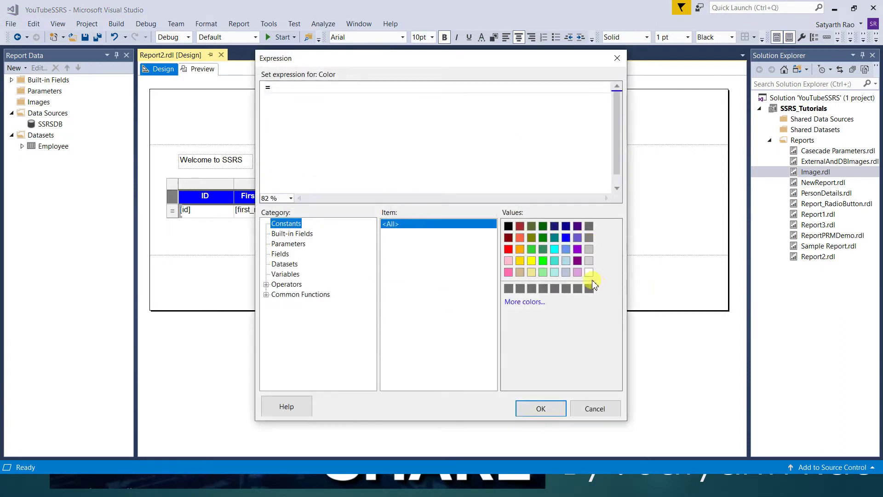
pyautogui.doubleClick(590, 273)
pyautogui.click(536, 408)
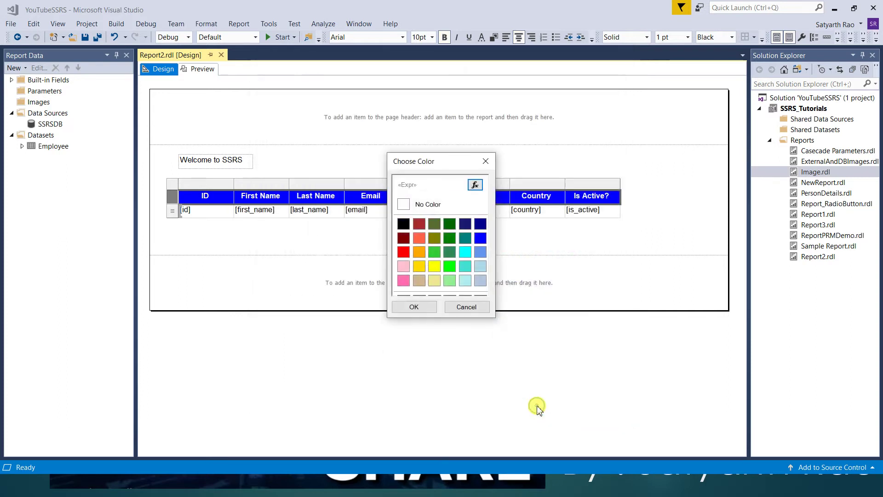
pyautogui.click(423, 308)
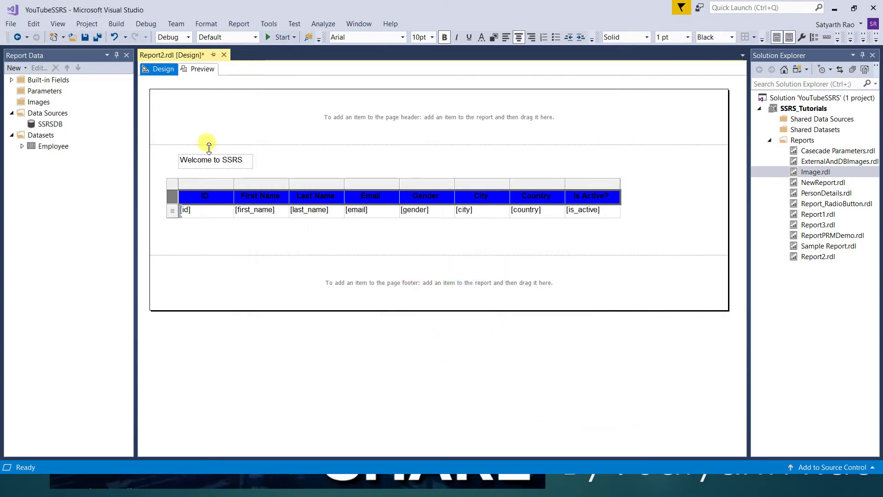
pyautogui.click(632, 233)
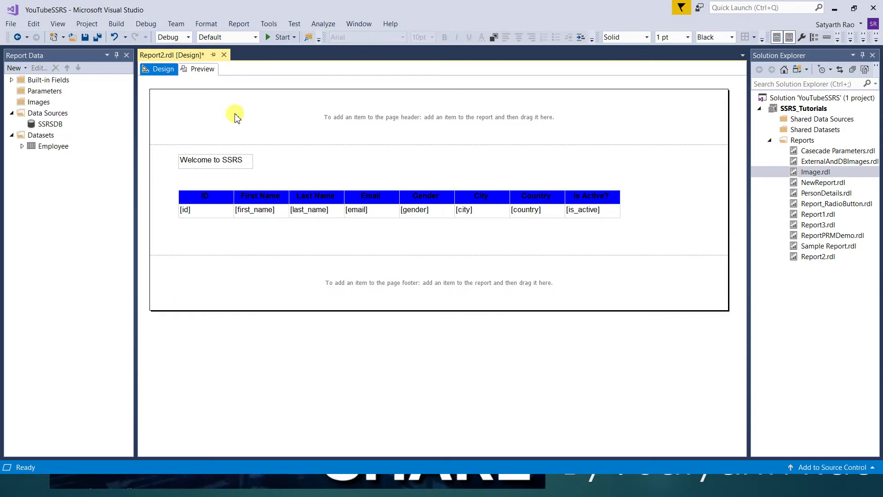
# Preview the report, dismiss the error list, check the header row's formatting and return to the design view.
pyautogui.click(205, 70)
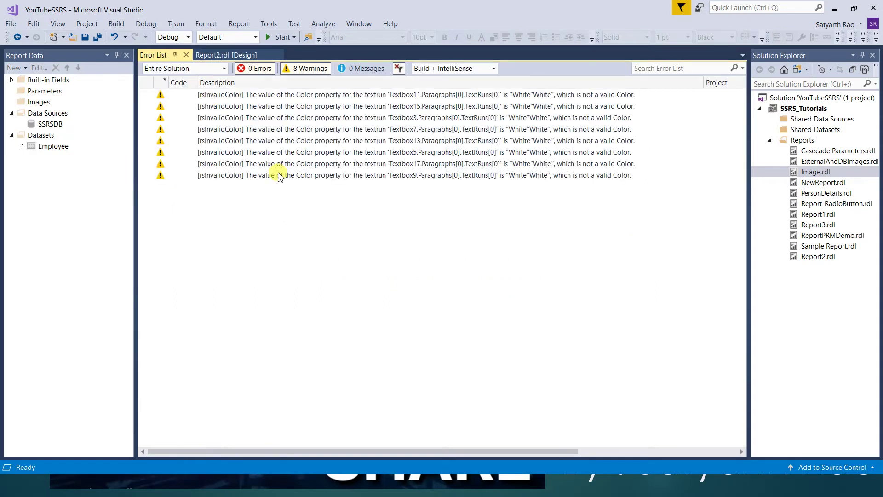
pyautogui.click(186, 55)
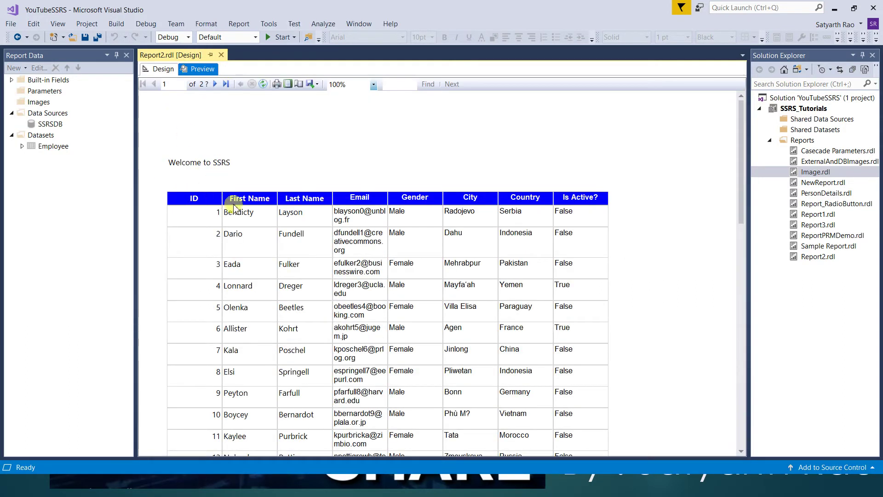
pyautogui.scroll(-3, 606, 194)
pyautogui.scroll(3, 603, 201)
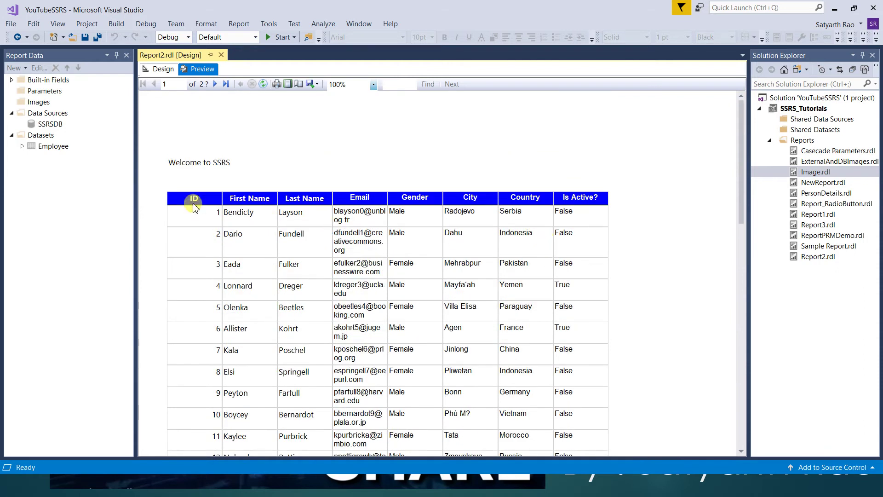
pyautogui.click(161, 69)
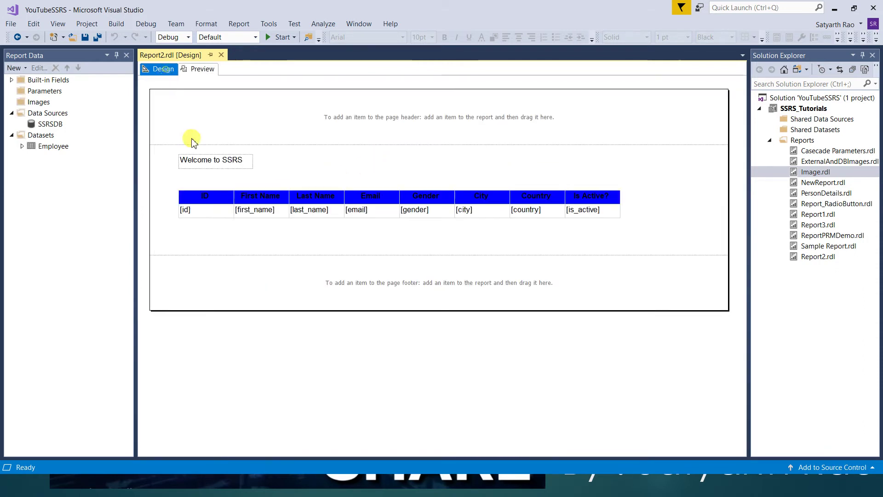
# Move the employee table right on the report body so it ends near the page's right edge.
pyautogui.click(321, 192)
pyautogui.click(194, 190)
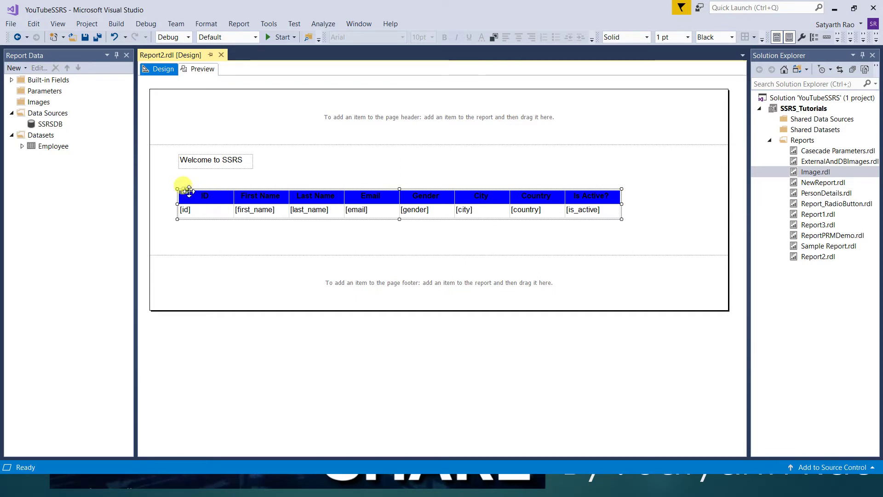
pyautogui.moveTo(194, 191); pyautogui.dragTo(282, 190)
pyautogui.click(343, 166)
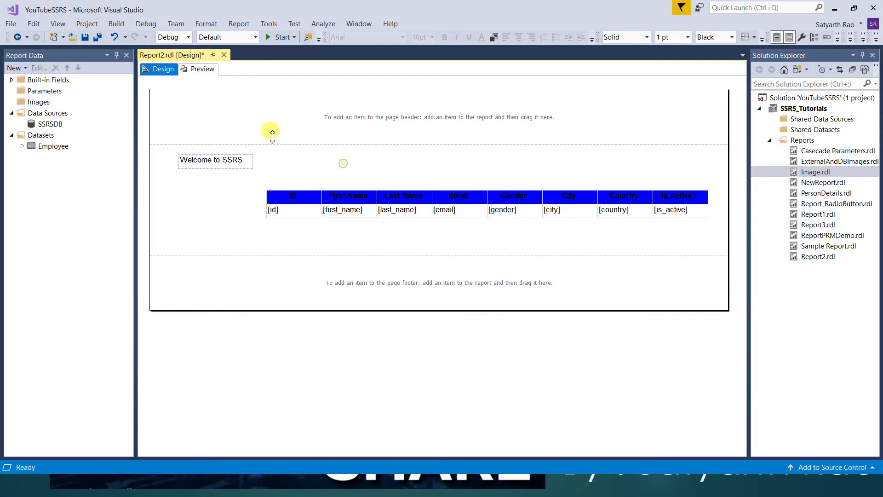
# Move the "Welcome to SSRS" text box right and slightly down, aligning it with the table's left edge.
pyautogui.click(235, 160)
pyautogui.click(207, 186)
pyautogui.click(212, 162)
pyautogui.moveTo(184, 155); pyautogui.dragTo(274, 166)
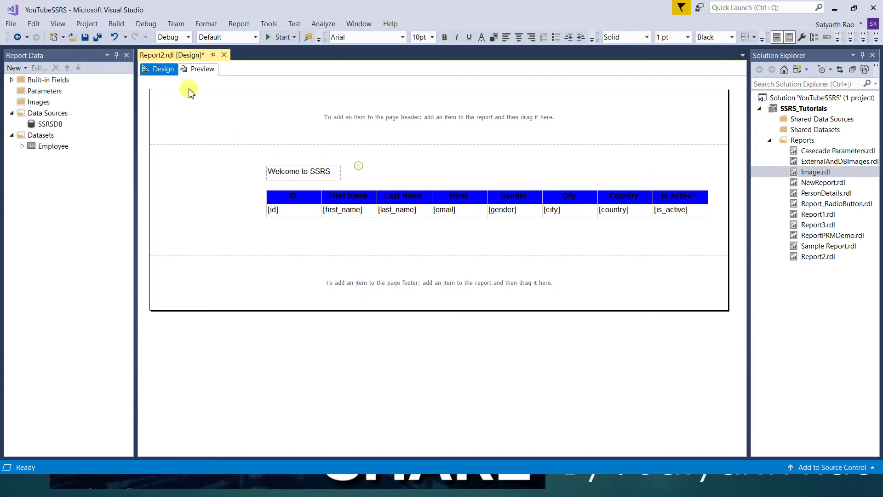
# Preview the repositioned title and table, dismissing the error list, and return to the design view.
pyautogui.click(199, 69)
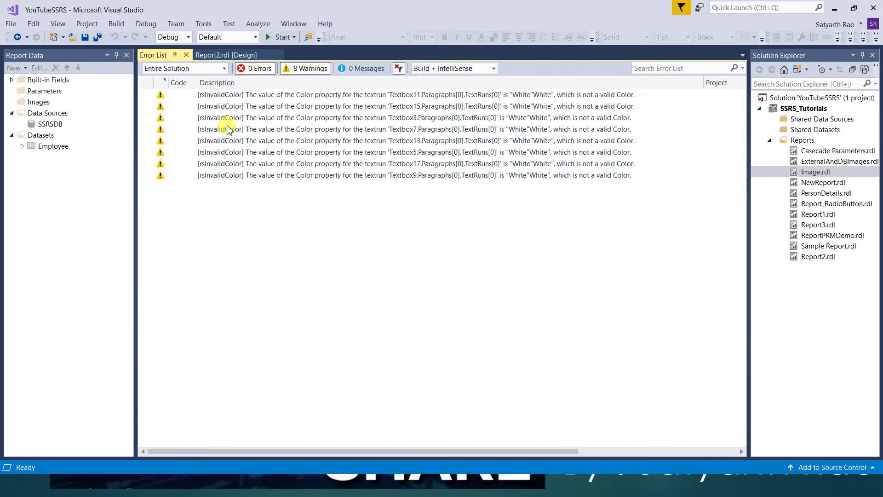
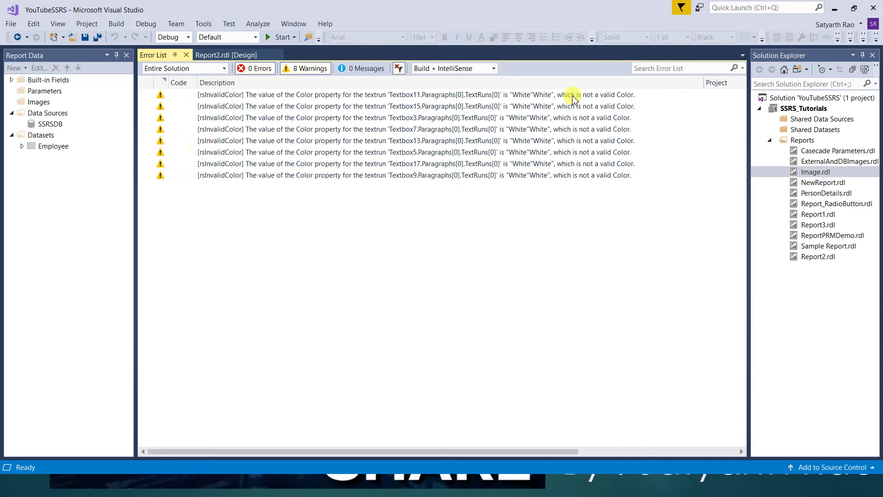
pyautogui.click(186, 55)
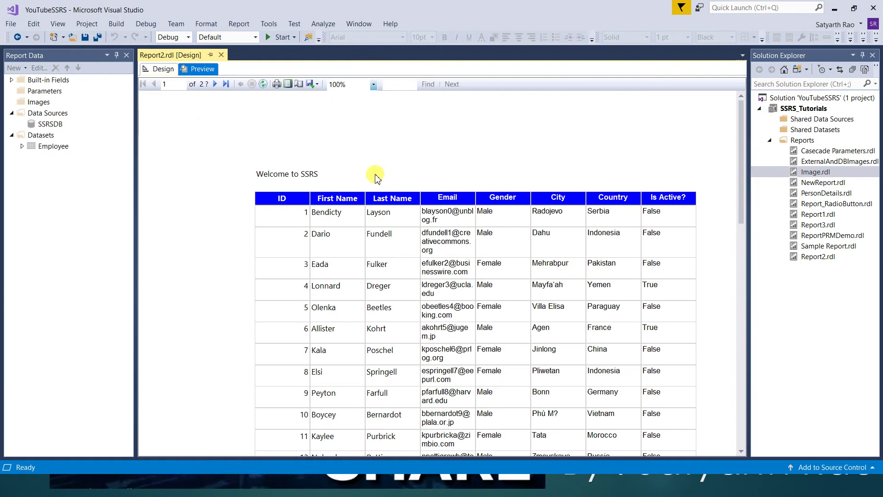
pyautogui.moveTo(741, 172)
pyautogui.mouseDown()
pyautogui.moveTo(738, 237)
pyautogui.moveTo(740, 163)
pyautogui.mouseUp()
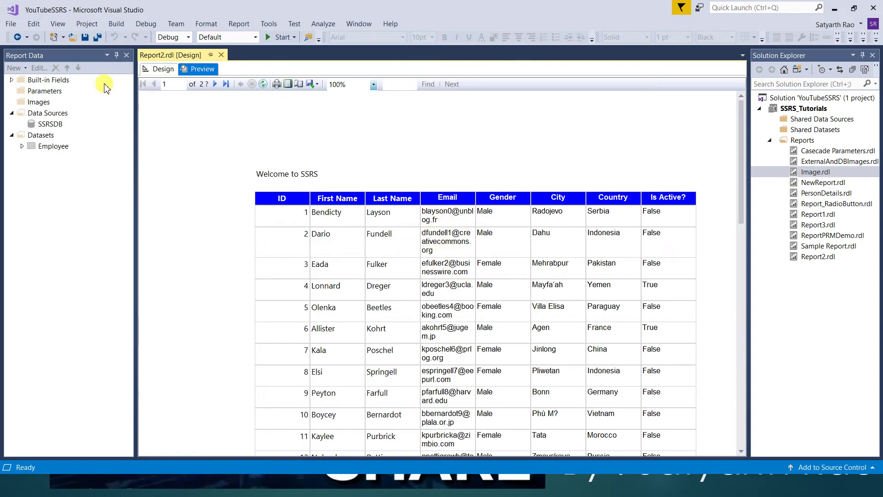
pyautogui.click(159, 70)
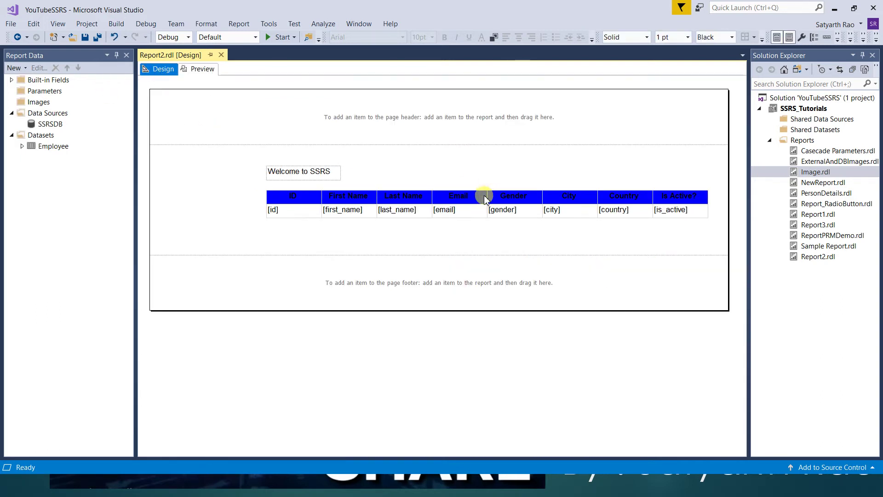
# Widen the Email column to about twice its width and move the table left and slightly up to fit the page.
pyautogui.click(488, 194)
pyautogui.moveTo(488, 185); pyautogui.dragTo(544, 185)
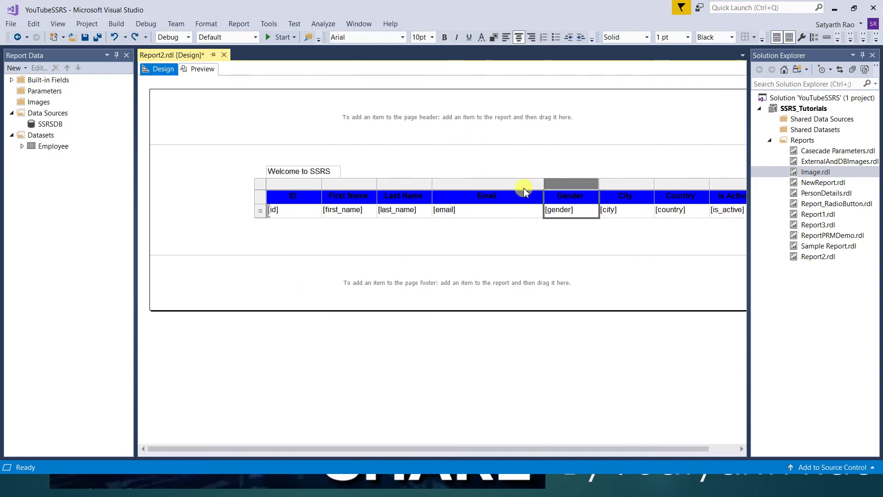
pyautogui.click(296, 184)
pyautogui.click(265, 189)
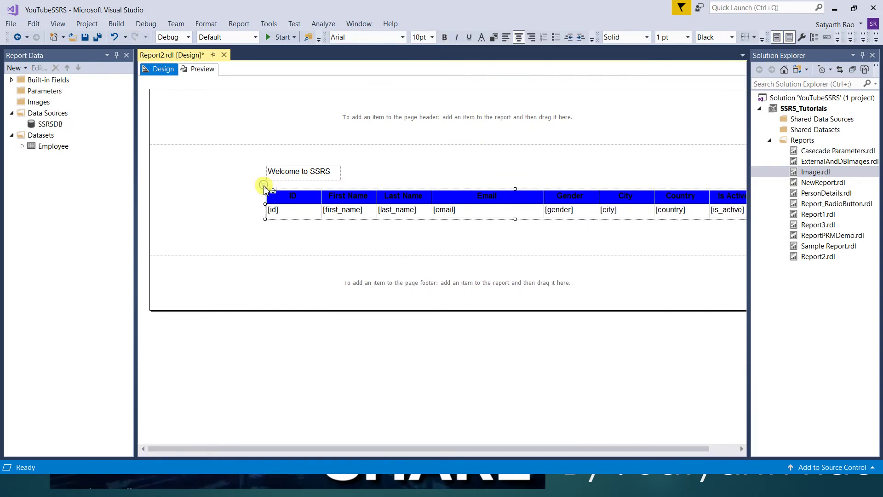
pyautogui.moveTo(272, 189); pyautogui.dragTo(216, 177)
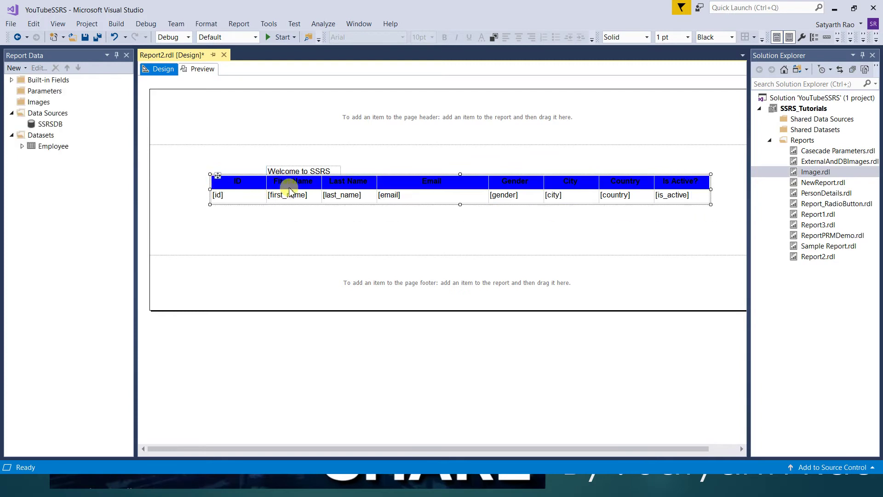
# Move the "Welcome to SSRS" text box just above the table, aligning it with the left edge of the ID column.
pyautogui.click(293, 170)
pyautogui.click(364, 163)
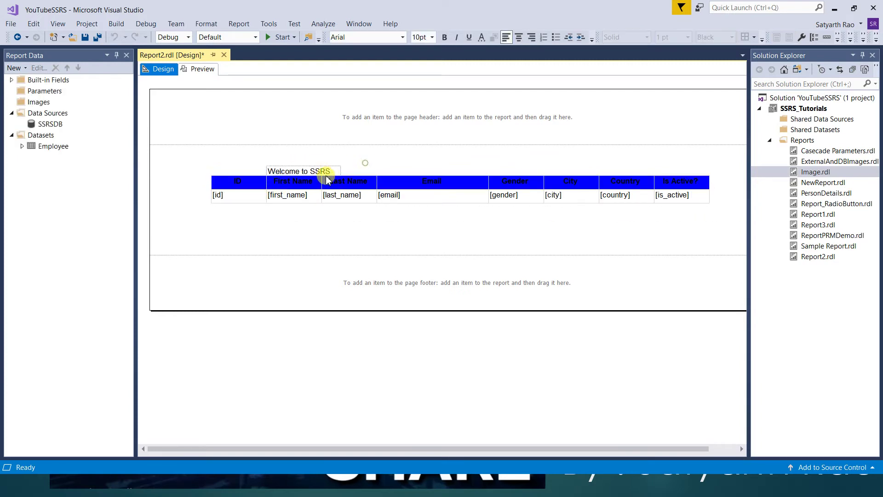
pyautogui.click(333, 173)
pyautogui.click(389, 173)
pyautogui.click(326, 174)
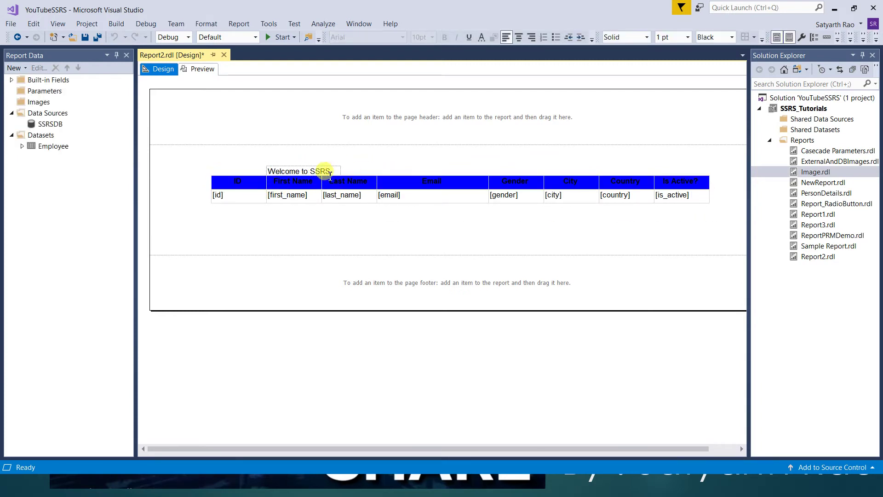
pyautogui.moveTo(271, 167); pyautogui.dragTo(219, 159)
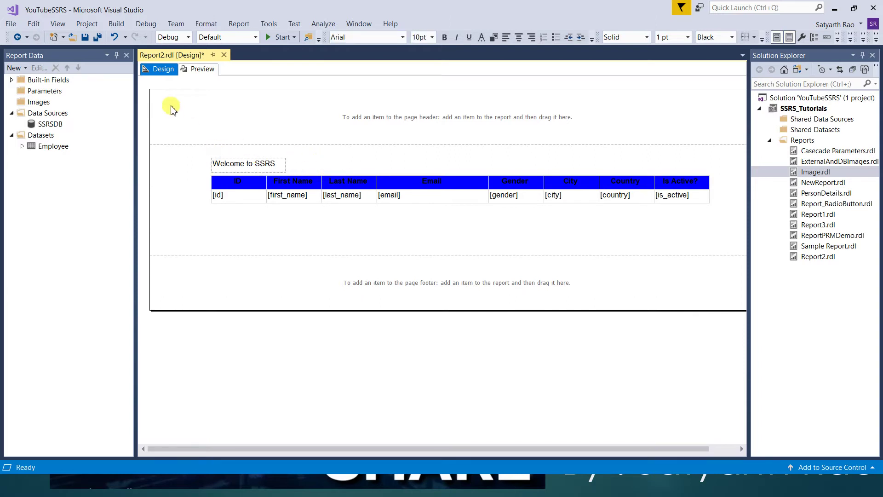
# Preview the report with the realigned title, dismiss the error list, look through the rows and return to the design view.
pyautogui.click(197, 70)
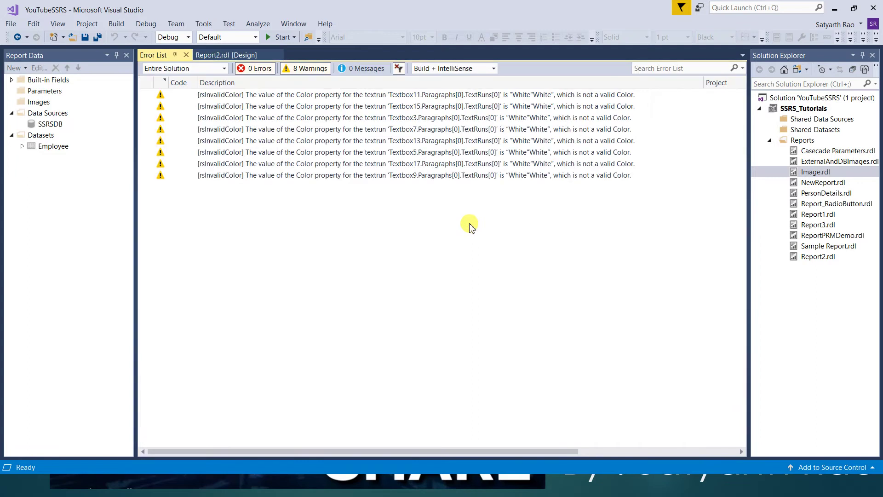
pyautogui.click(186, 55)
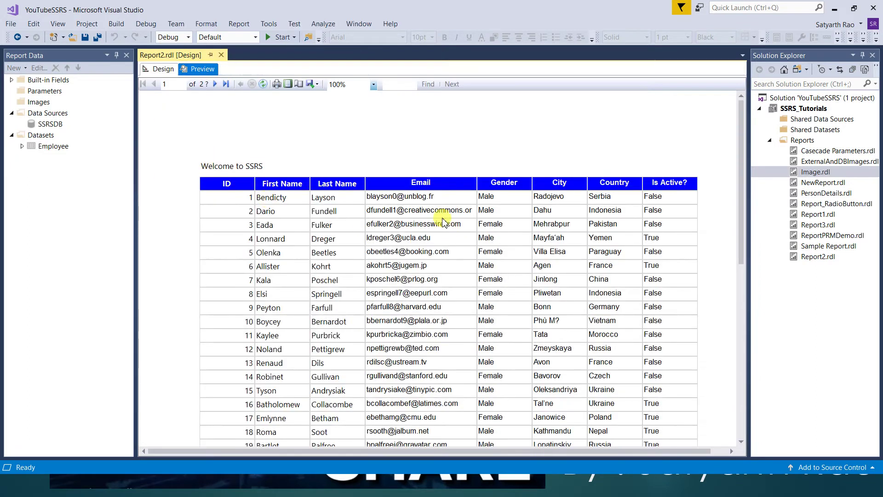
pyautogui.scroll(-5, 579, 275)
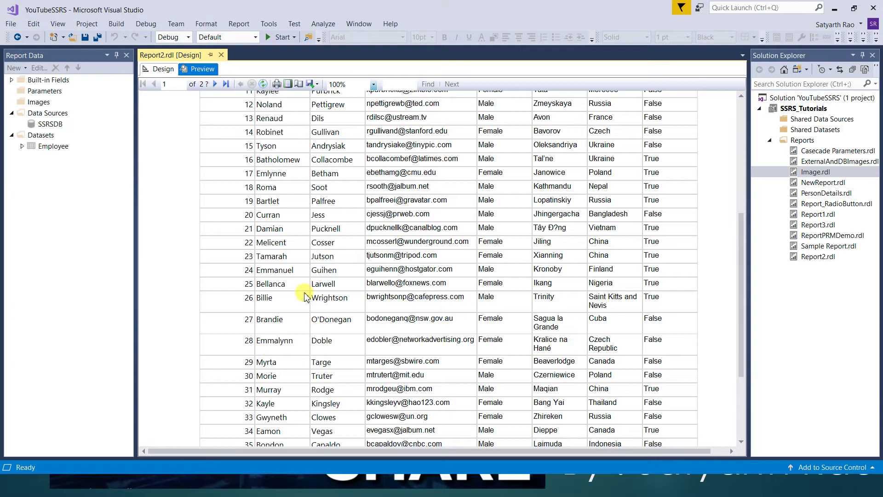
pyautogui.scroll(5, 303, 295)
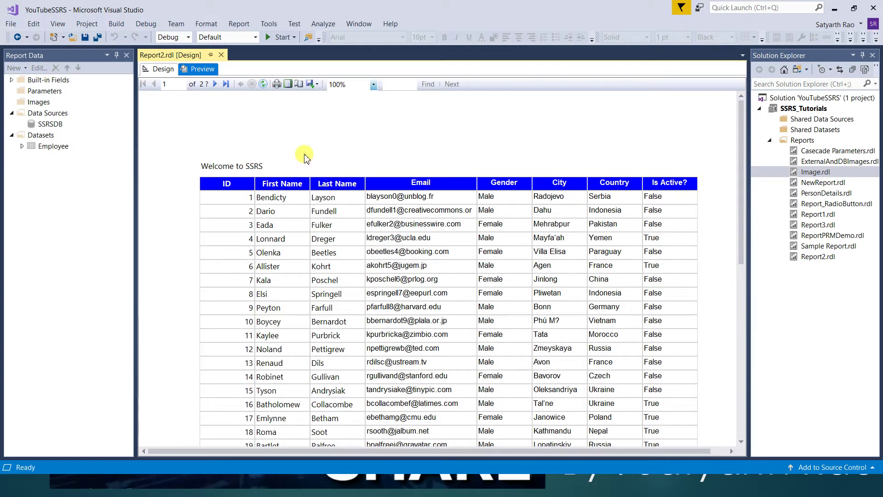
pyautogui.click(159, 70)
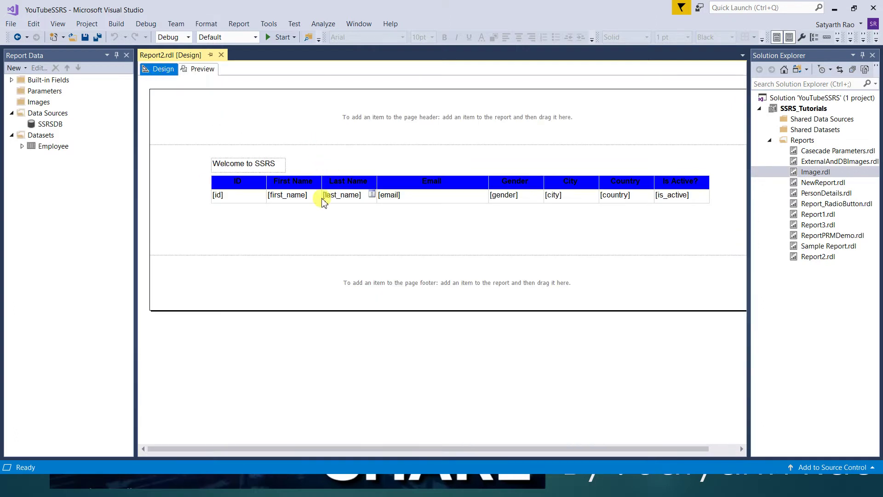
# Set the font colour of the [email] detail cell to red.
pyautogui.click(223, 183)
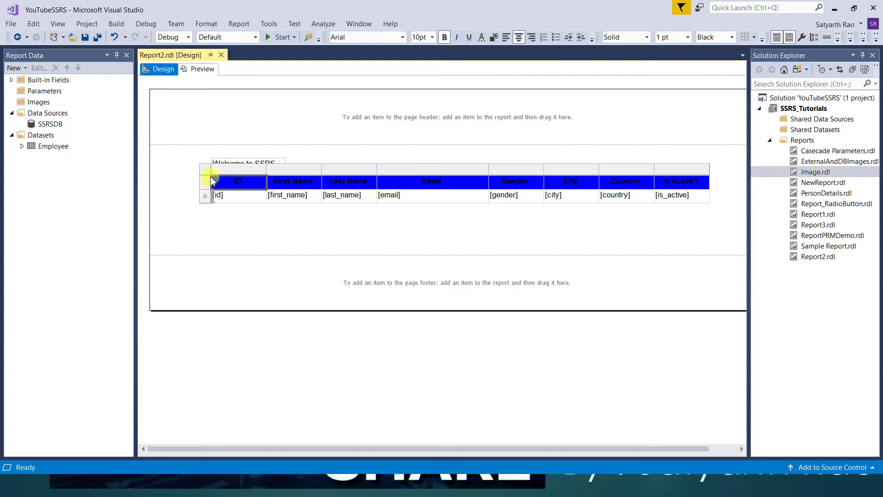
pyautogui.click(256, 213)
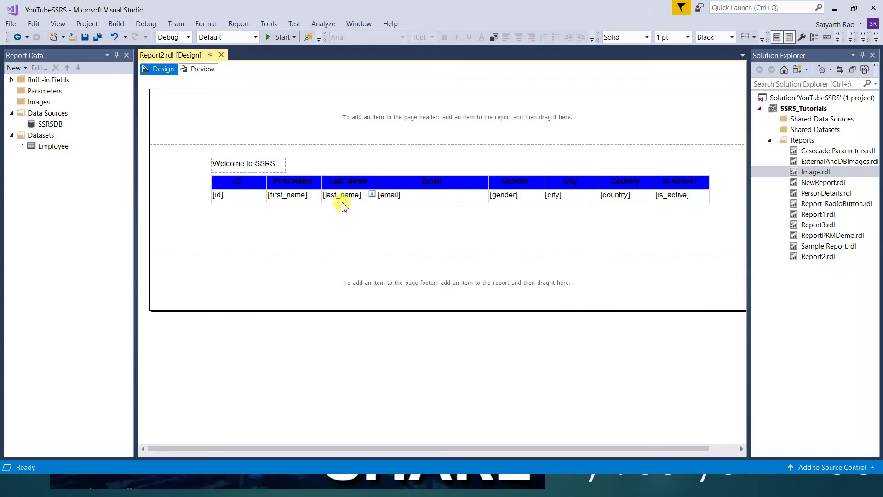
pyautogui.click(392, 199)
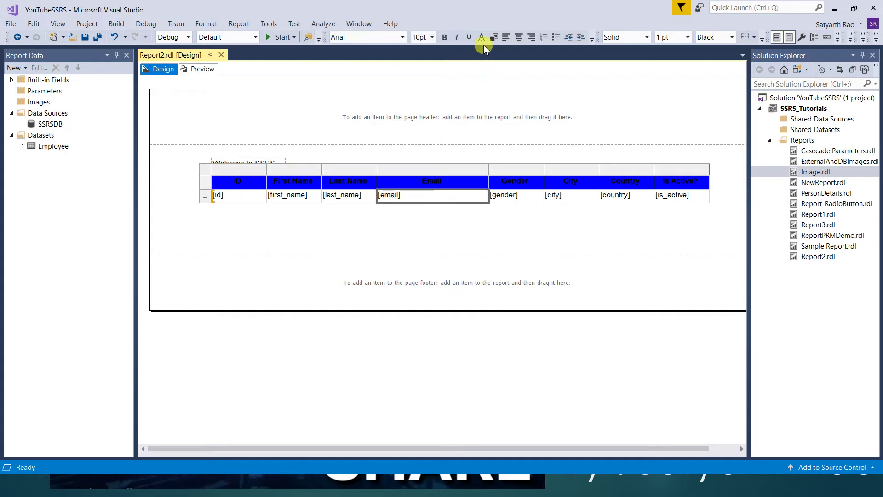
pyautogui.click(488, 42)
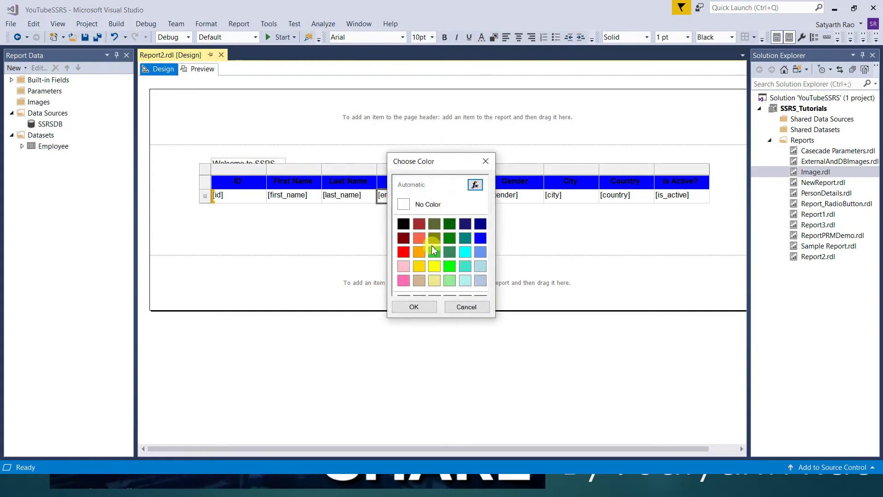
pyautogui.click(404, 253)
pyautogui.click(414, 307)
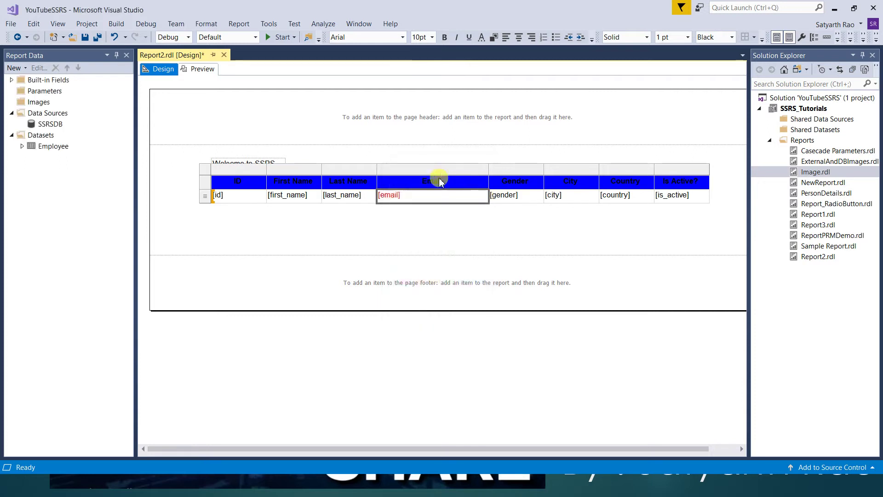
# Preview the Email column's font colour across the rows, dismissing the error list, and return to the design view.
pyautogui.click(193, 68)
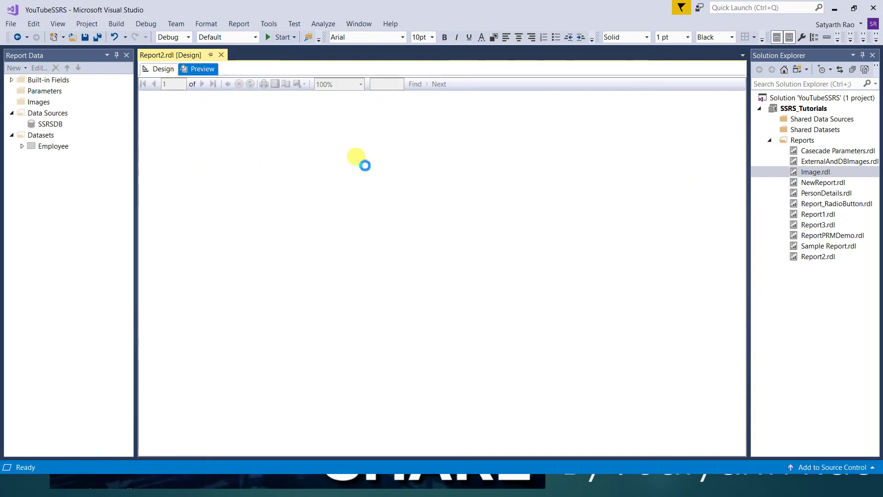
pyautogui.click(187, 55)
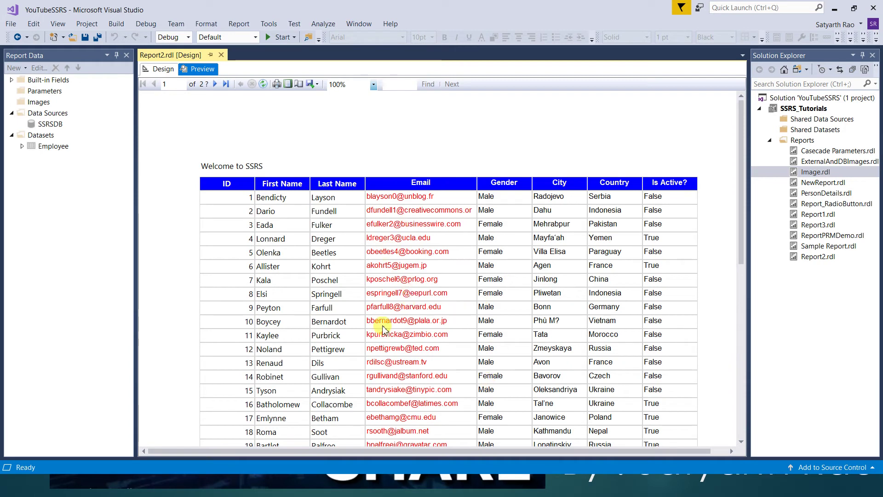
pyautogui.scroll(-10, 391, 286)
pyautogui.scroll(10, 392, 286)
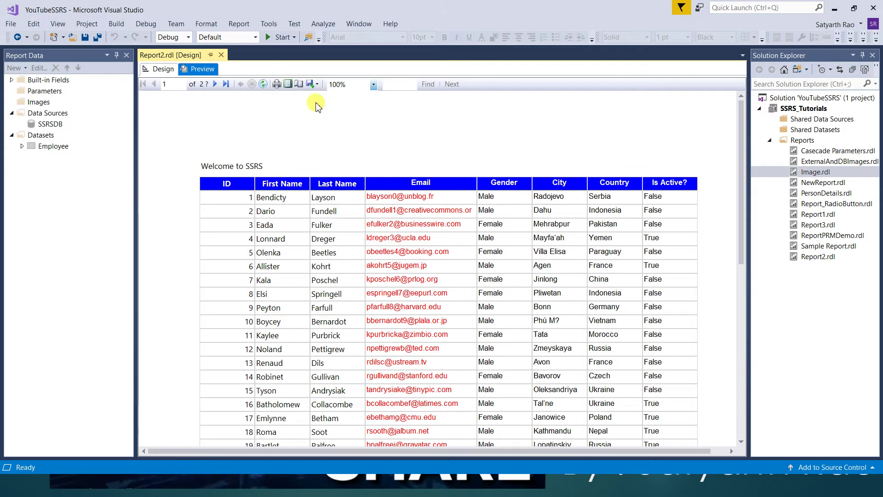
pyautogui.click(172, 75)
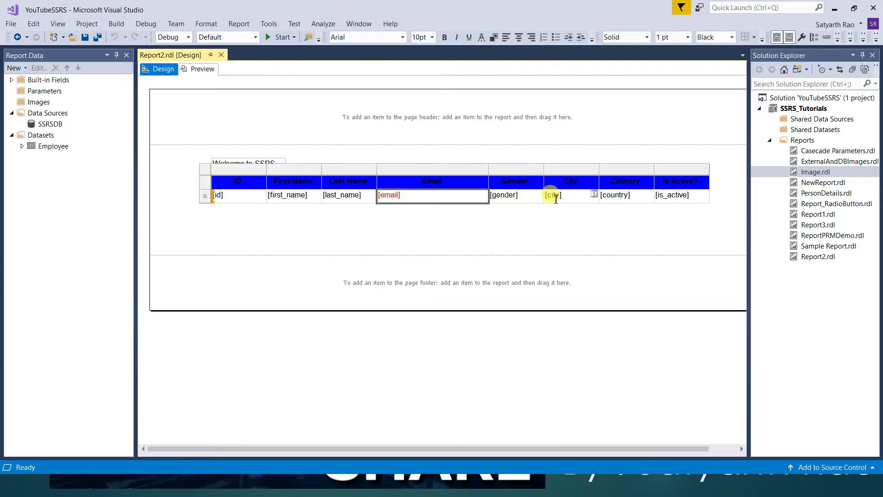
# Set the font colour of the [gender] detail cell to green and deselect the table.
pyautogui.click(526, 195)
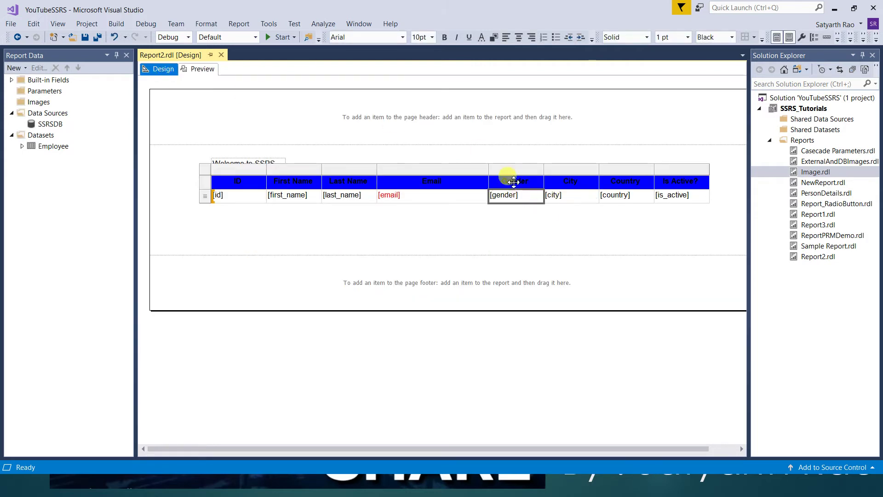
pyautogui.click(483, 40)
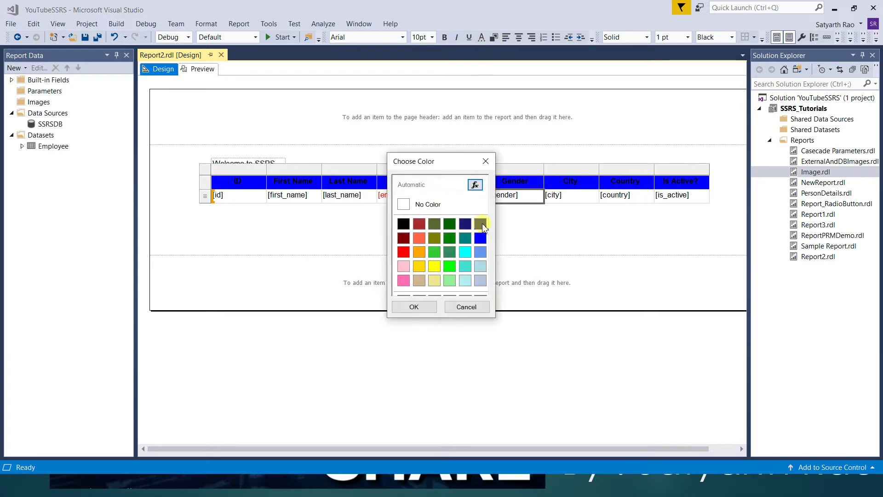
pyautogui.click(450, 238)
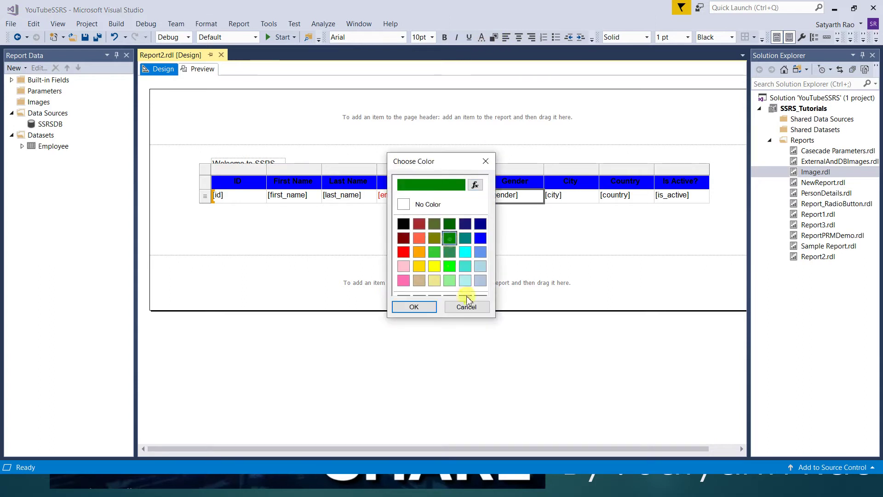
pyautogui.click(416, 307)
pyautogui.click(544, 217)
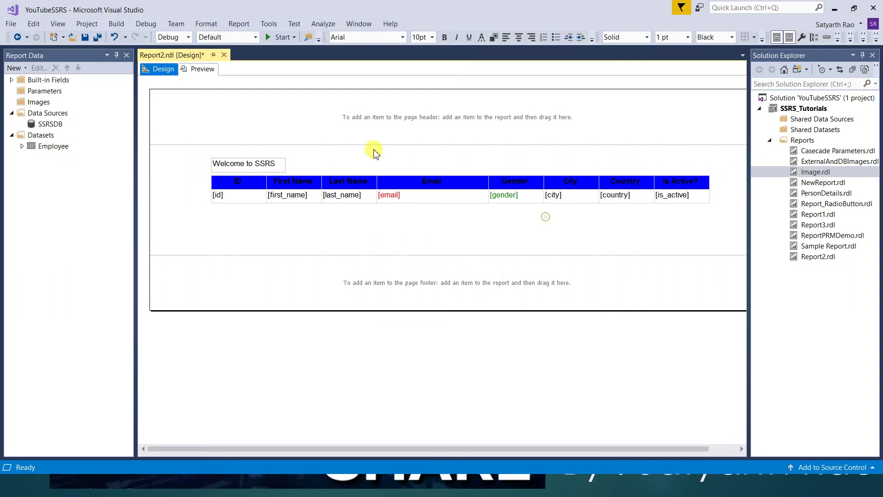
# Preview the Gender column's font colour across the rows, dismissing the error list, and return to the design view.
pyautogui.click(199, 70)
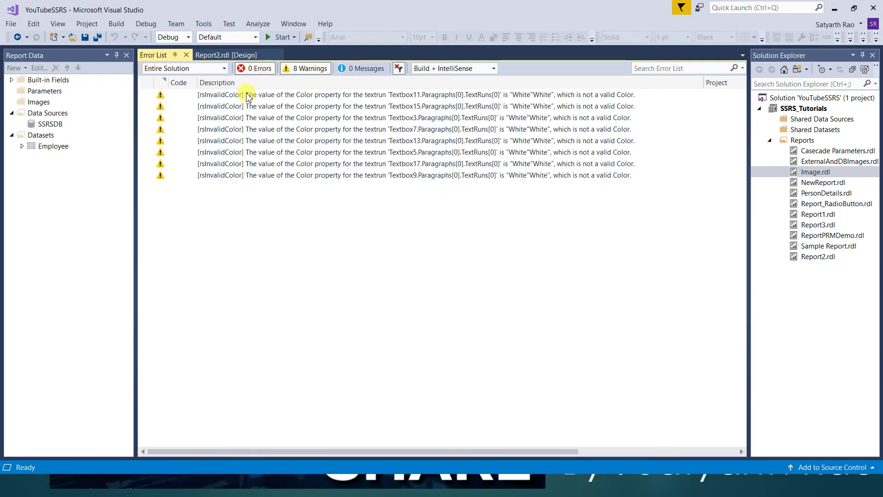
pyautogui.click(187, 57)
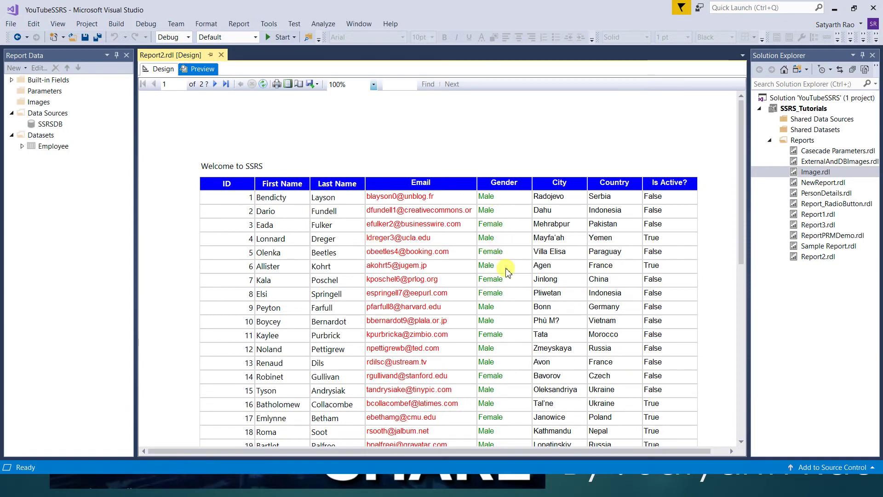
pyautogui.scroll(-5, 507, 270)
pyautogui.scroll(-2, 507, 272)
pyautogui.scroll(7, 507, 272)
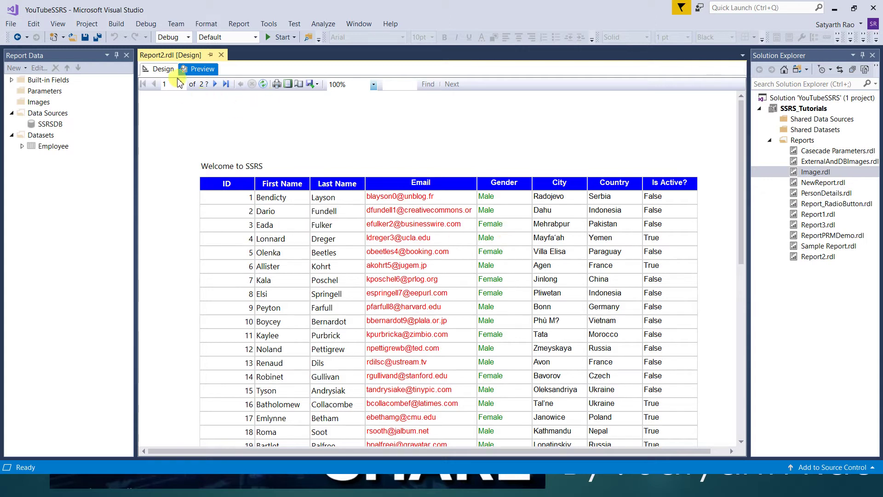
pyautogui.click(163, 70)
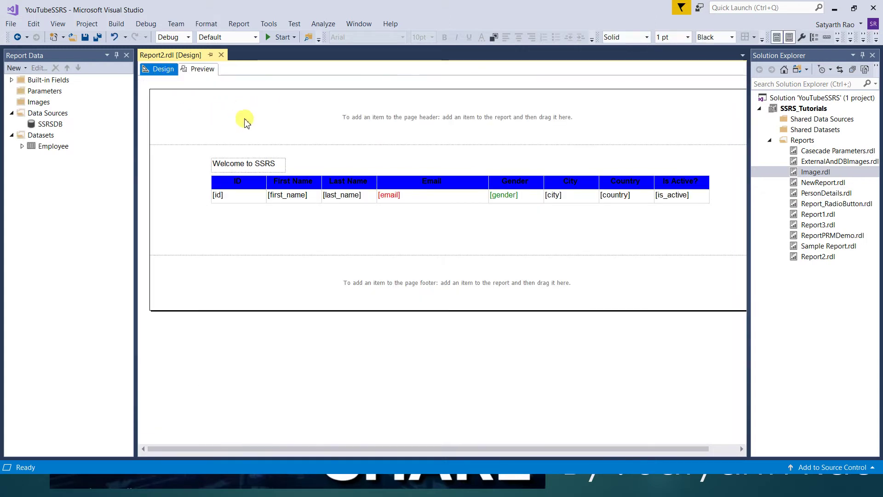
# Examine the Built-in Fields, Parameters, Fields and Datasets categories in the "Welcome to SSRS" text box's expression editor, and close it without changes.
pyautogui.click(272, 170)
pyautogui.rightClick(271, 171)
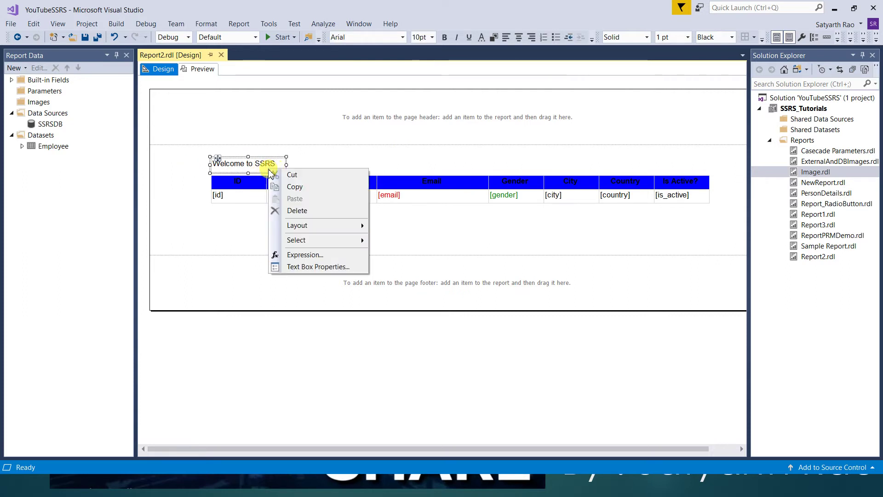
pyautogui.click(295, 255)
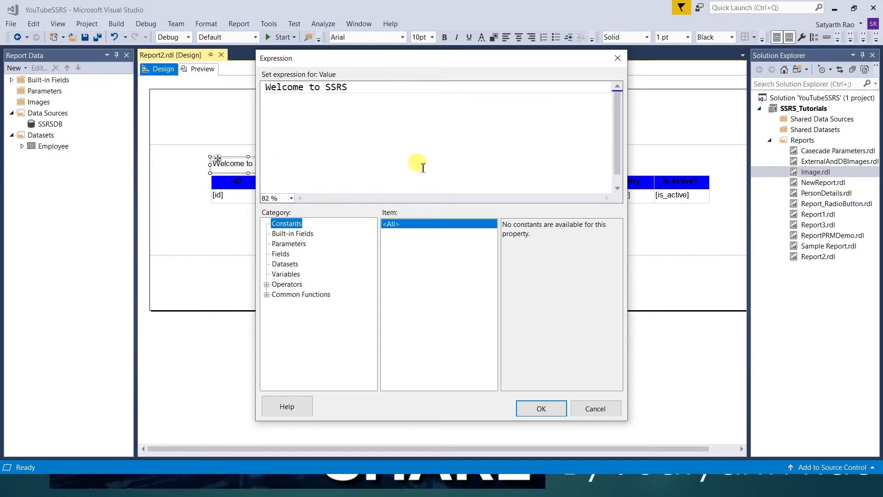
pyautogui.click(293, 234)
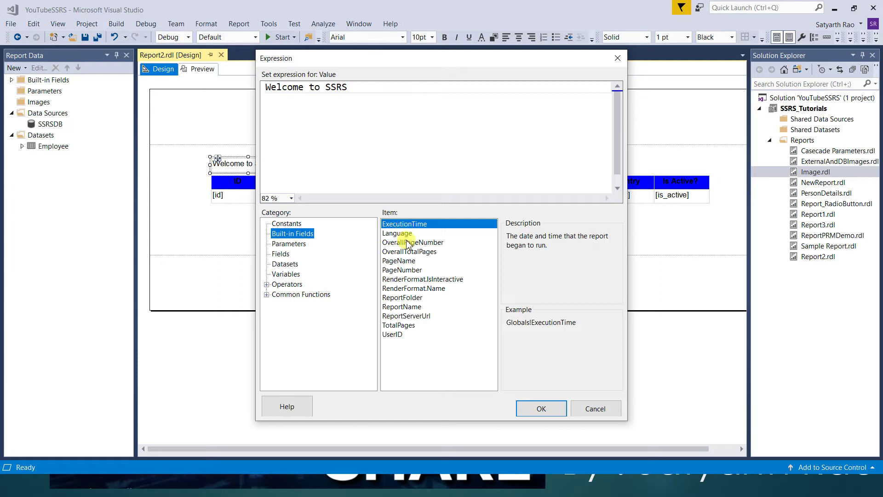
pyautogui.click(288, 244)
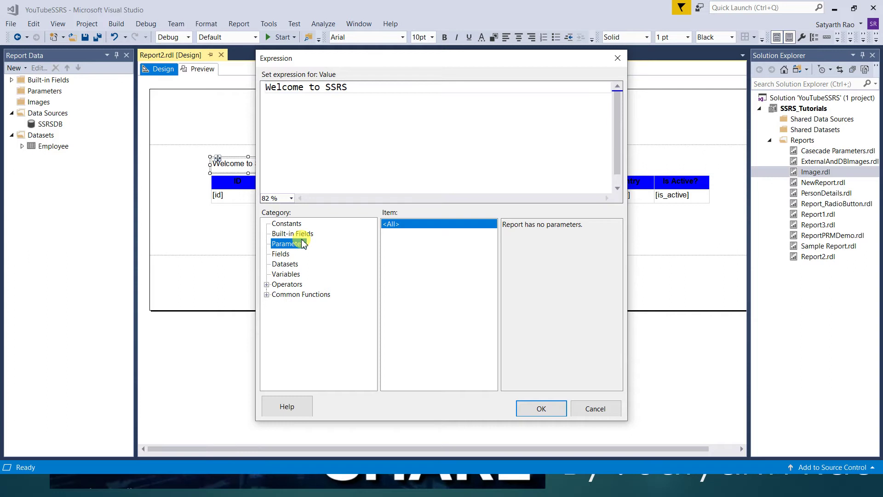
pyautogui.click(281, 256)
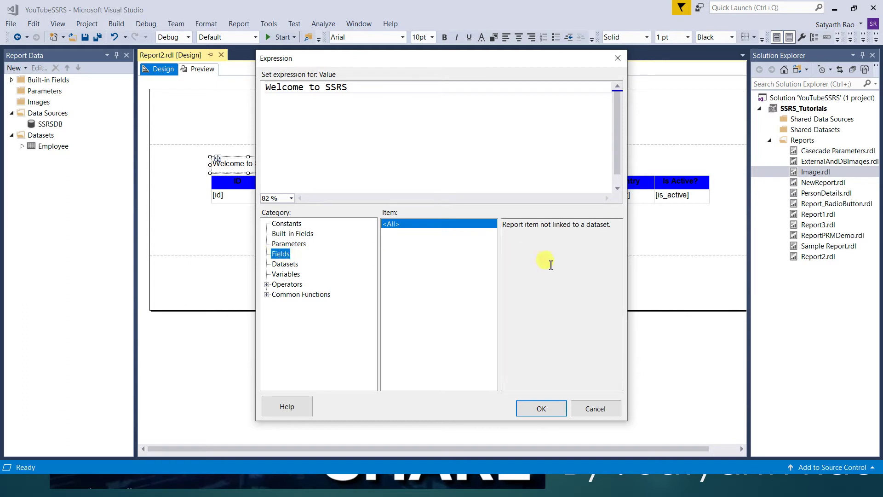
pyautogui.click(285, 265)
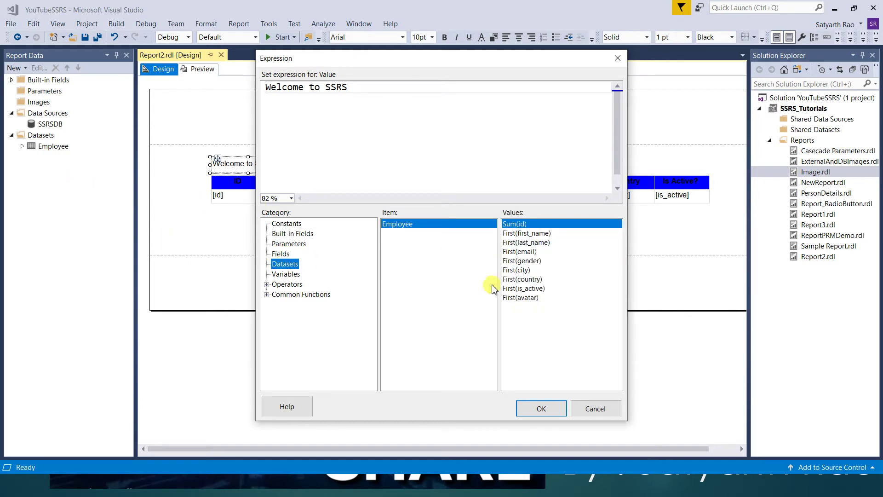
pyautogui.click(288, 254)
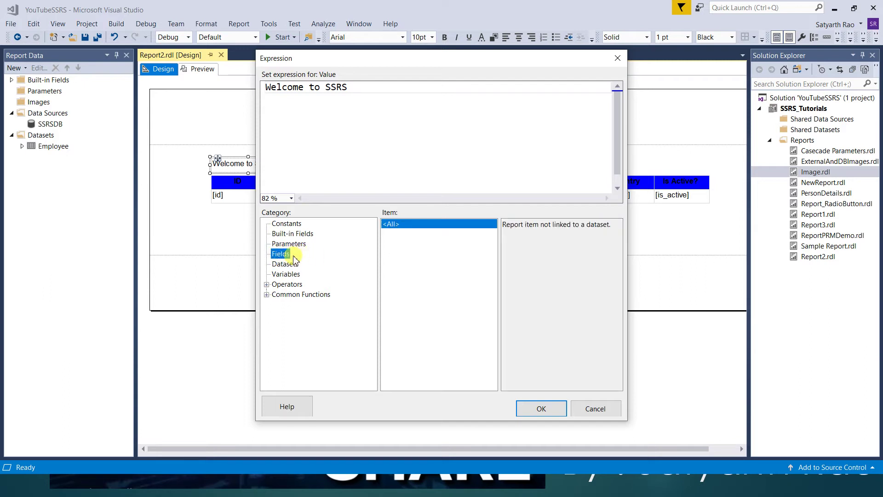
pyautogui.click(601, 412)
pyautogui.click(583, 239)
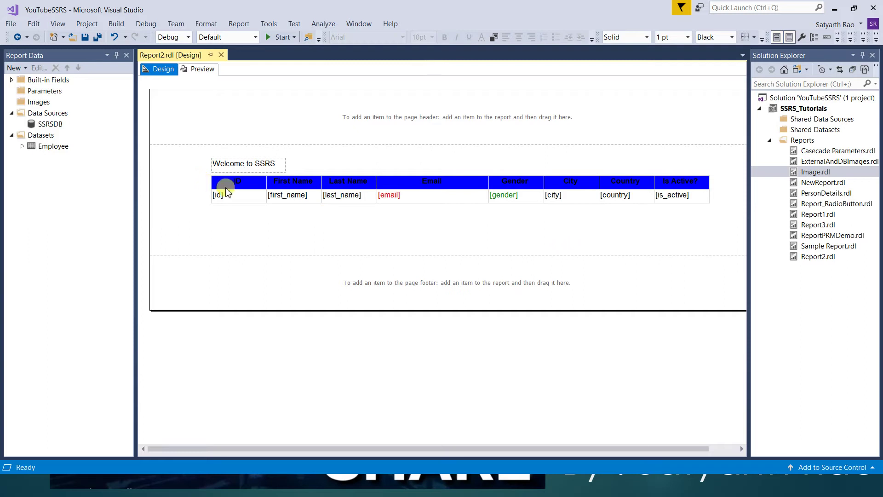
# Examine the general options in the employee table's Tablix Properties and close them without changes.
pyautogui.click(225, 189)
pyautogui.rightClick(205, 173)
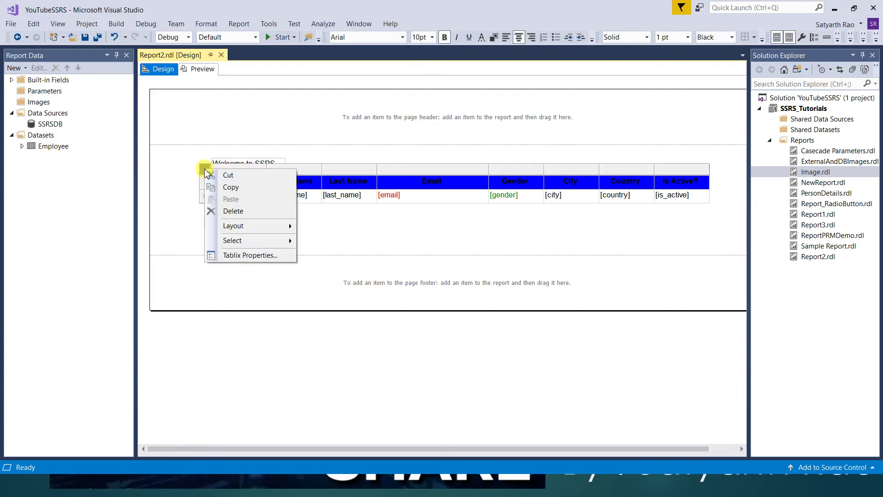
pyautogui.click(240, 256)
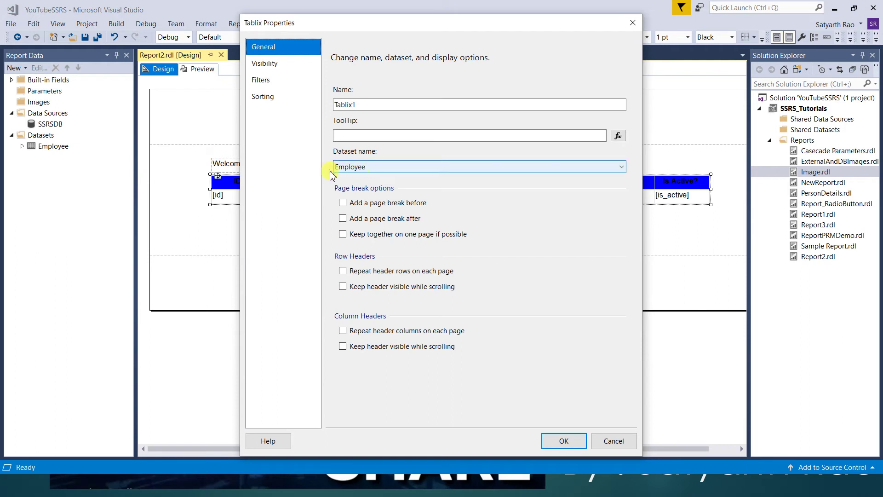
pyautogui.click(625, 442)
# Examine the Fields (Employee) category in the [id] detail cell's expression editor and close it without changes.
pyautogui.rightClick(238, 198)
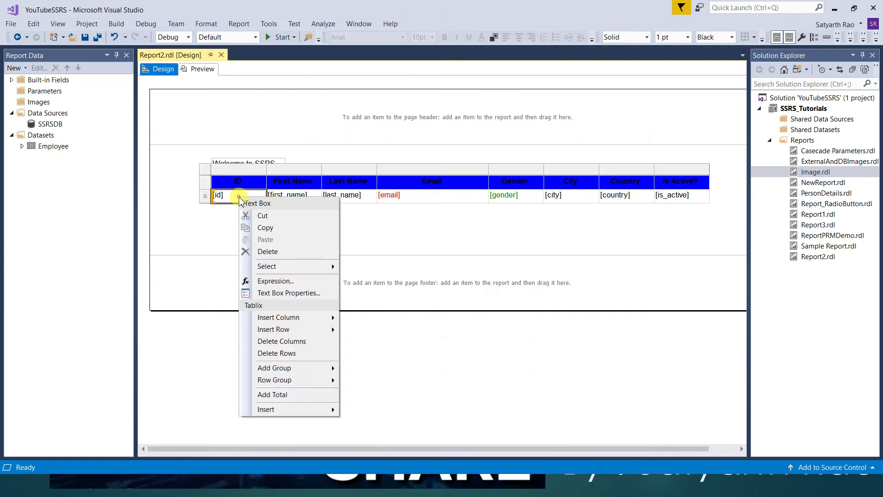
pyautogui.click(275, 282)
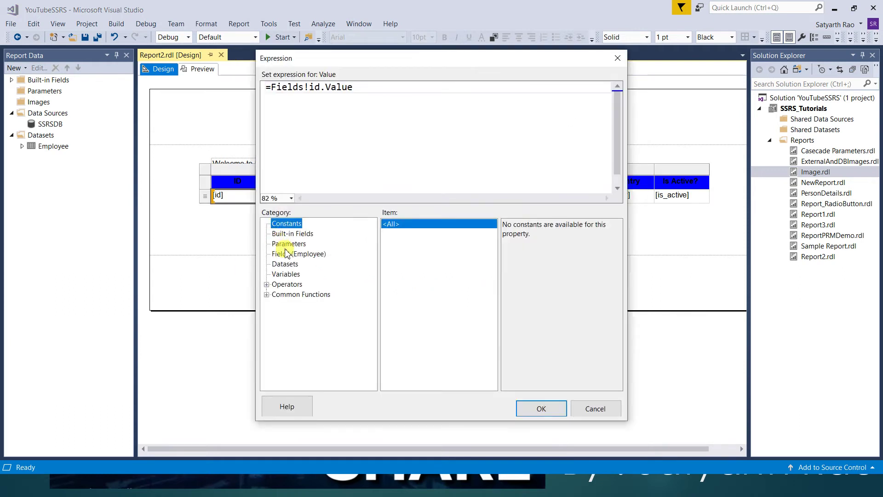
pyautogui.click(281, 254)
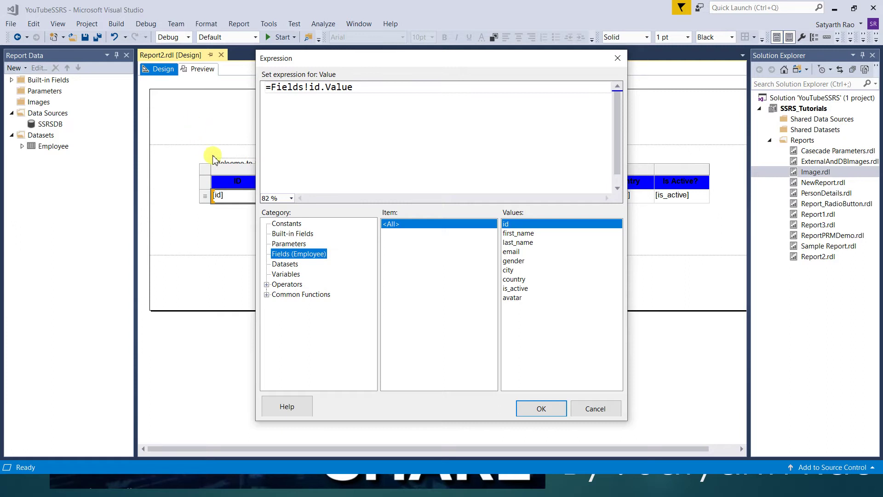
pyautogui.click(595, 409)
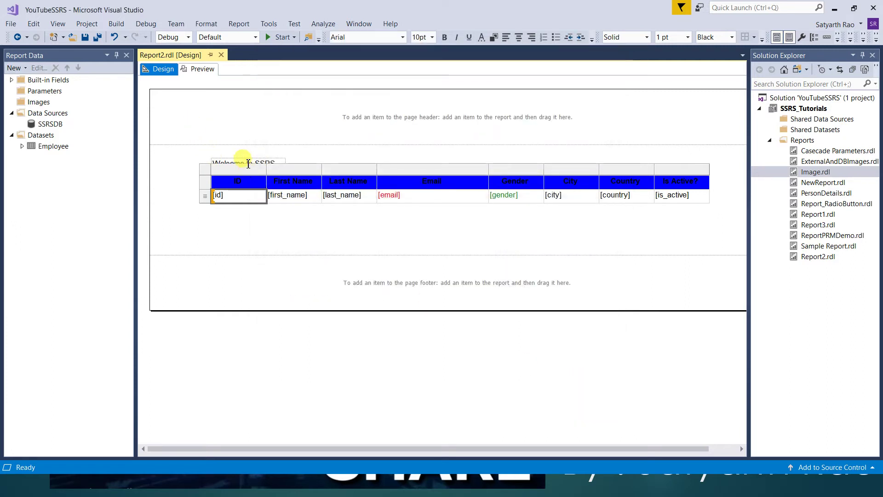
# Move the employee table down to leave a wider gap below the "Welcome to SSRS" text box.
pyautogui.click(211, 175)
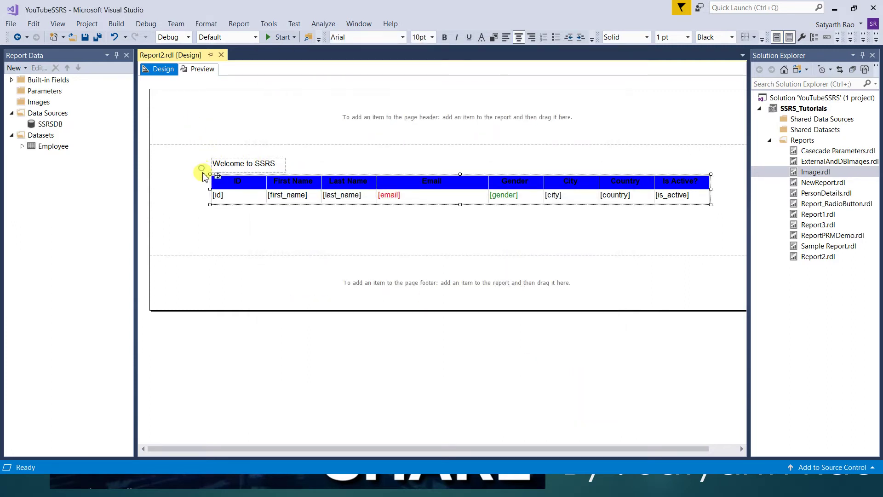
pyautogui.moveTo(213, 178); pyautogui.dragTo(221, 199)
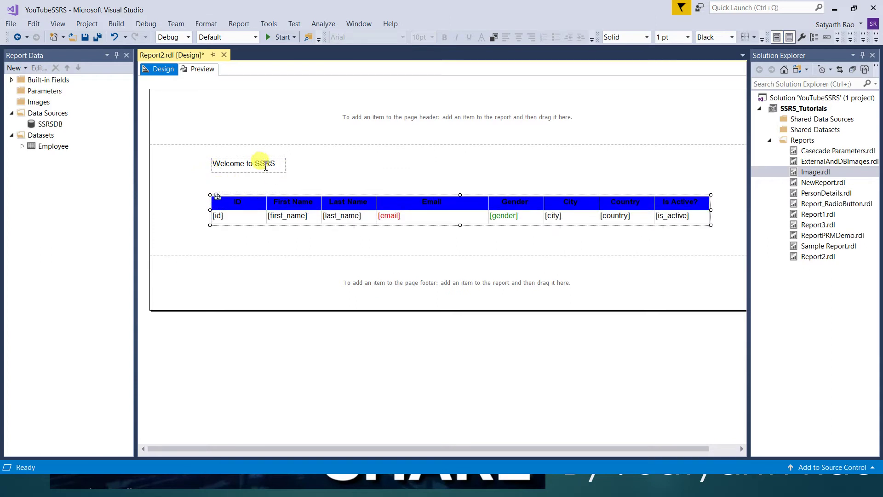
# Examine the Fields, Datasets and Variables categories in the "Welcome to SSRS" text box's expression editor, and close it without changes.
pyautogui.rightClick(265, 169)
pyautogui.click(296, 255)
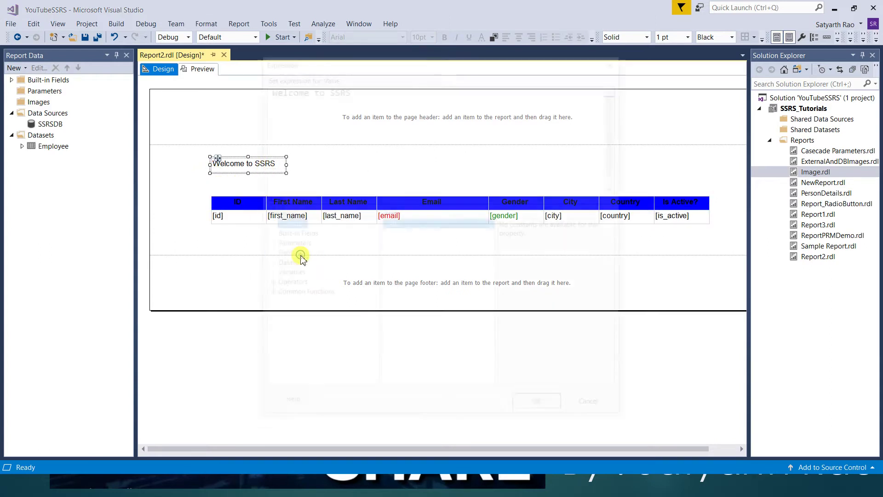
pyautogui.click(280, 254)
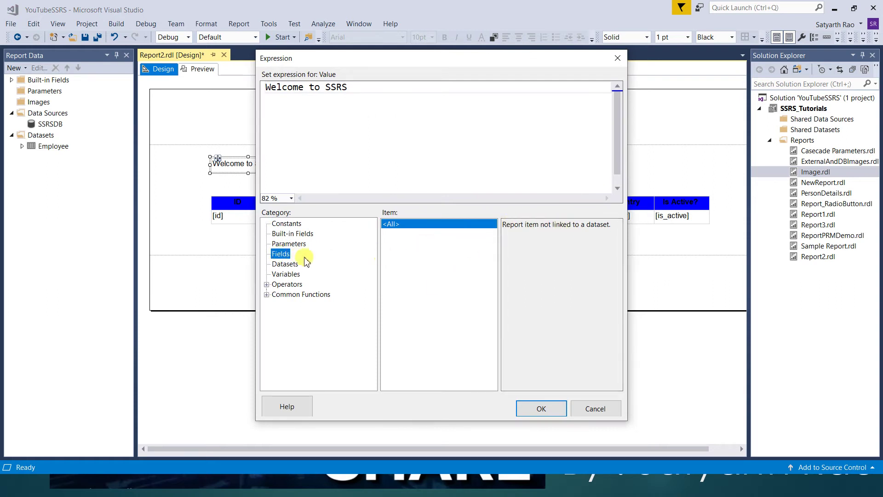
pyautogui.click(284, 265)
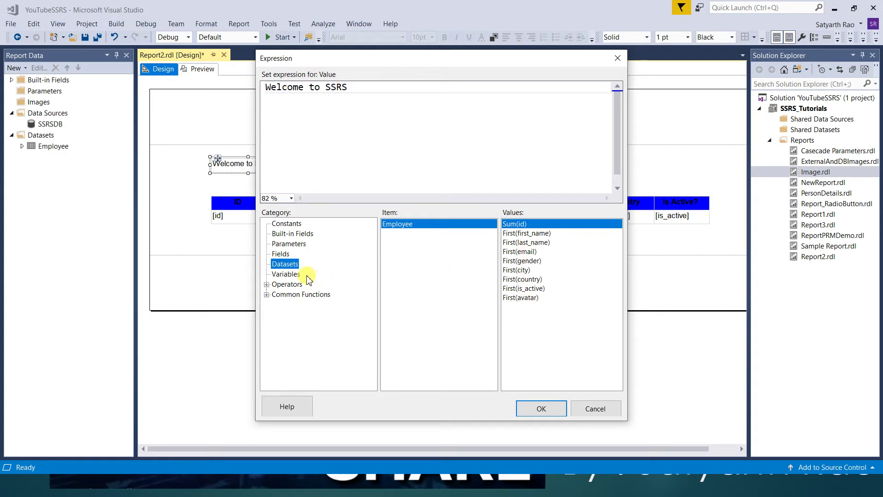
pyautogui.click(286, 274)
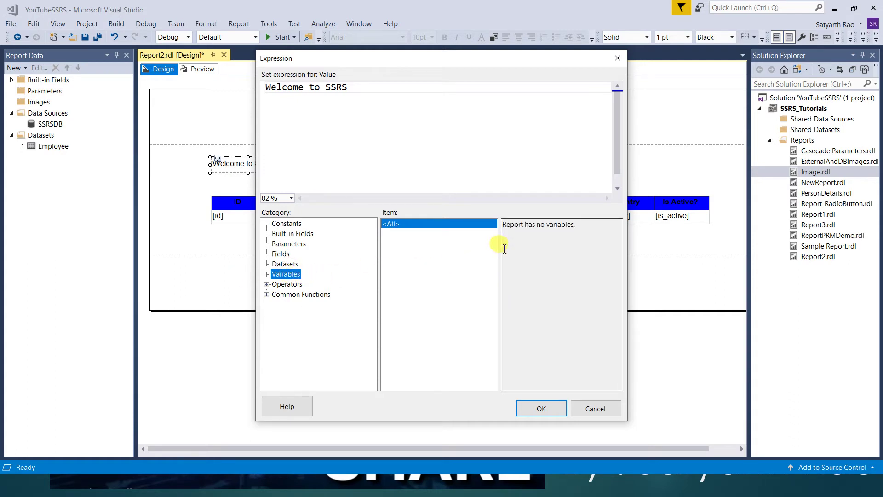
pyautogui.click(594, 409)
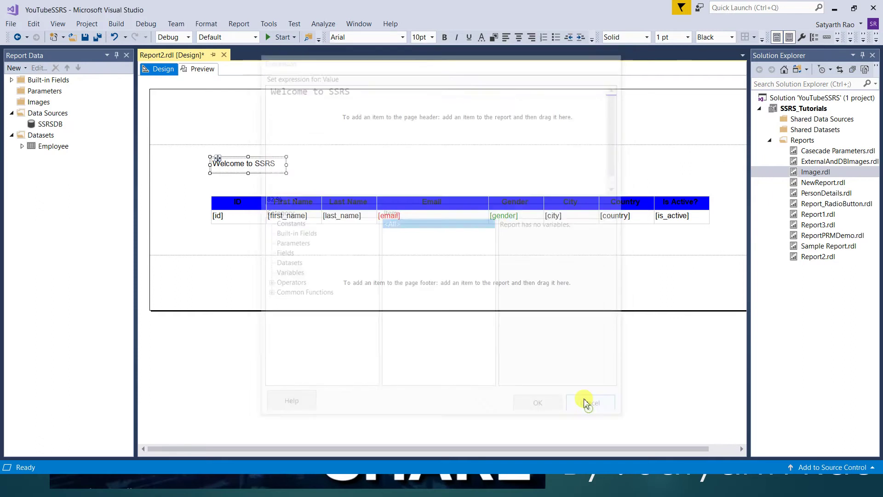
# Add two report variables in the report properties: Name with the value MyName and Tech with the value SSRS.
pyautogui.click(239, 24)
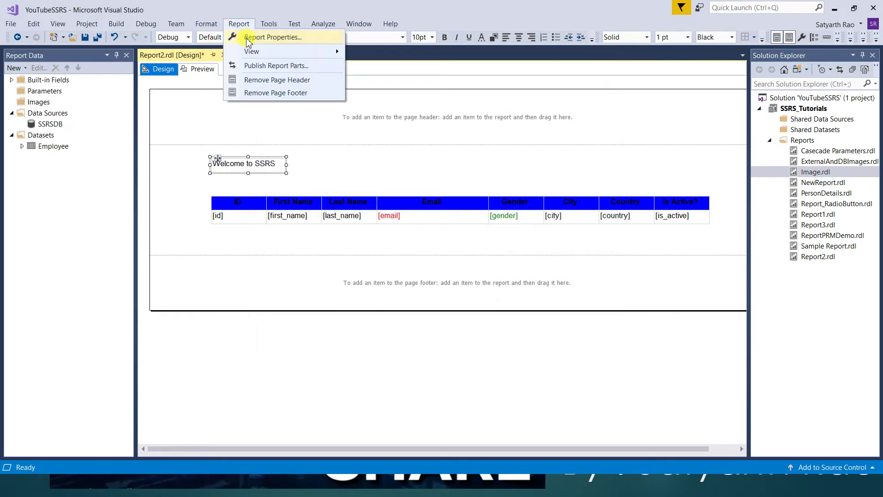
pyautogui.click(248, 41)
pyautogui.click(318, 175)
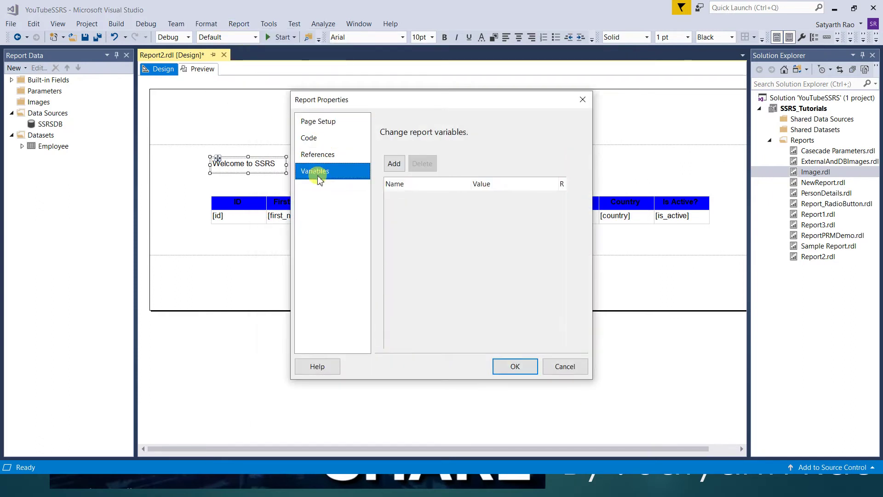
pyautogui.click(394, 163)
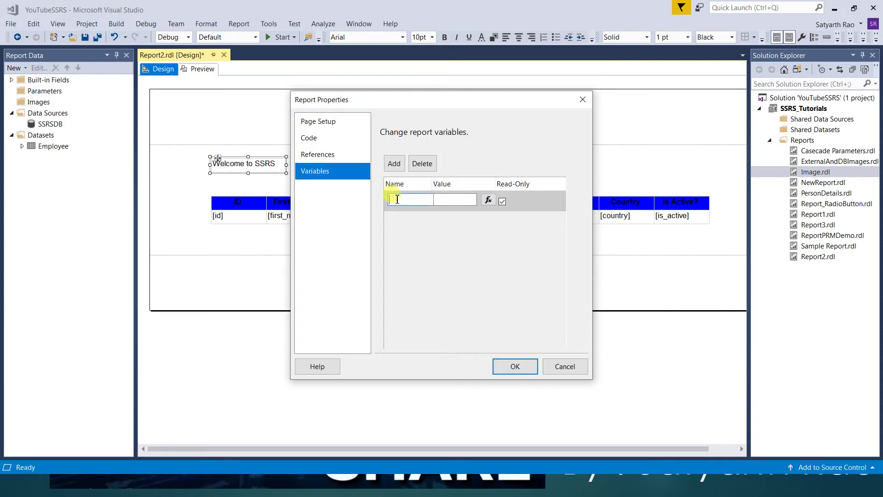
pyautogui.write('Name')
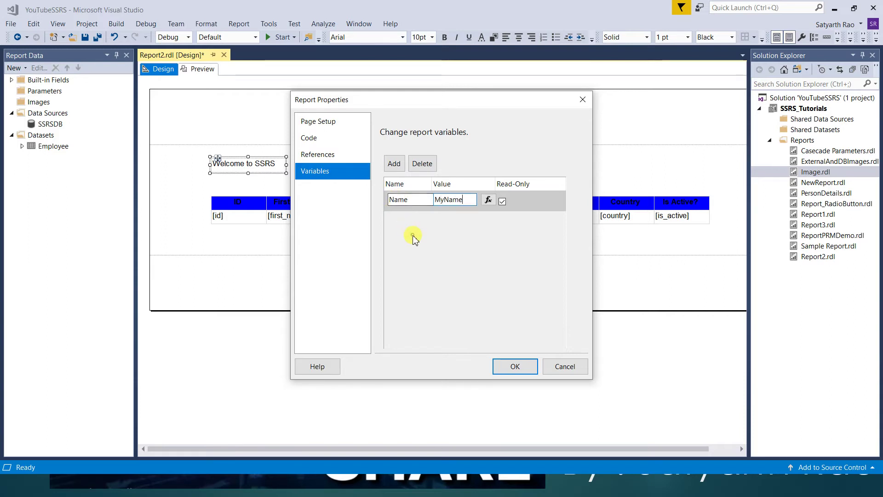
pyautogui.click(395, 164)
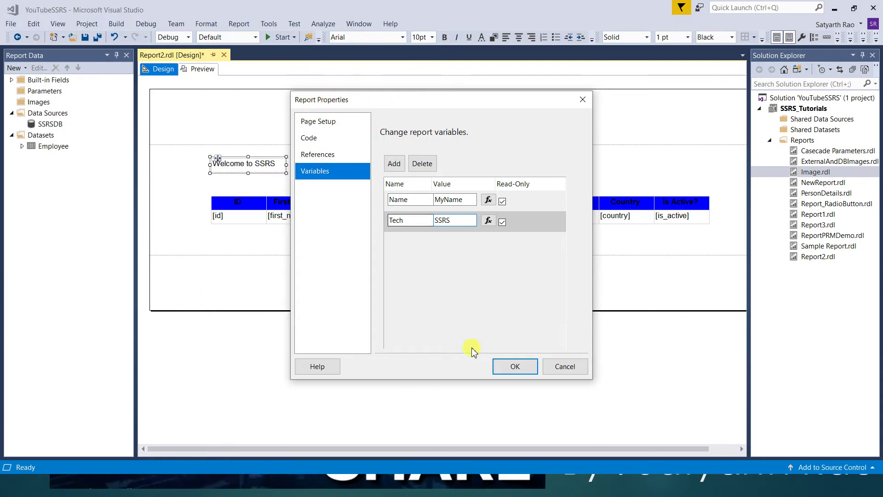
pyautogui.click(515, 367)
# Replace the "Welcome to SSRS" text box's expression with the Name report variable, =Variables!Name.Value.
pyautogui.rightClick(266, 170)
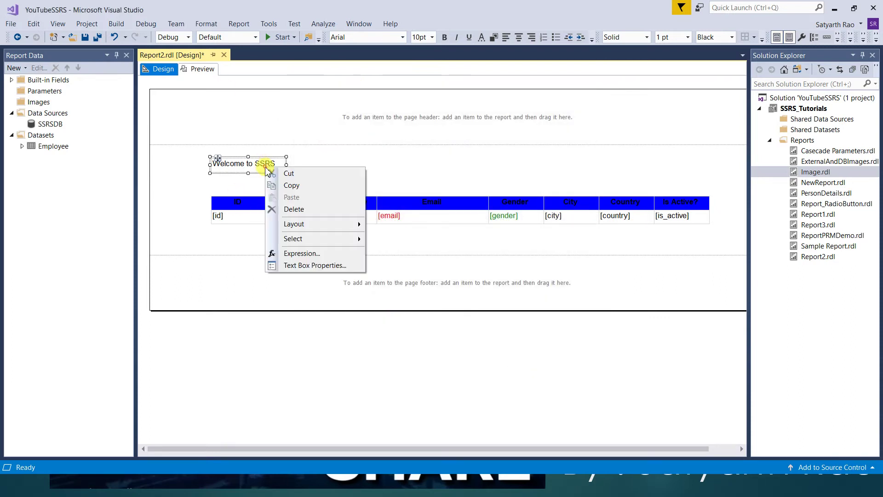
pyautogui.click(301, 253)
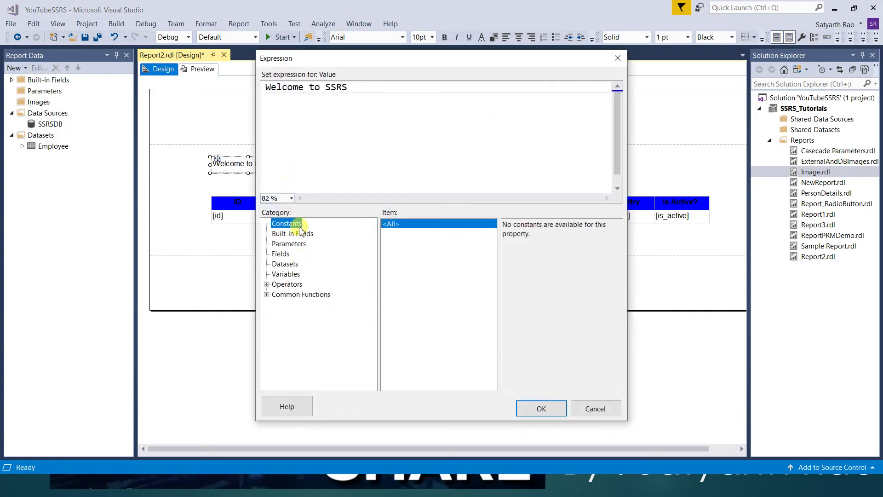
pyautogui.click(285, 274)
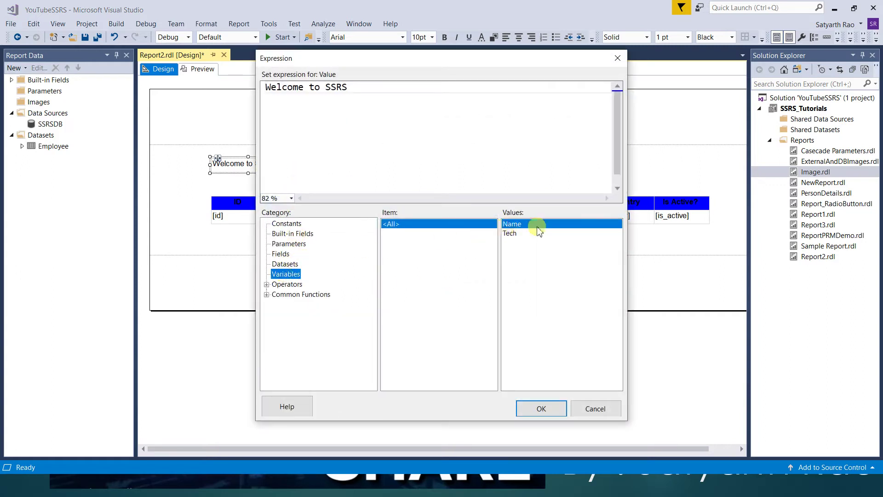
pyautogui.doubleClick(513, 225)
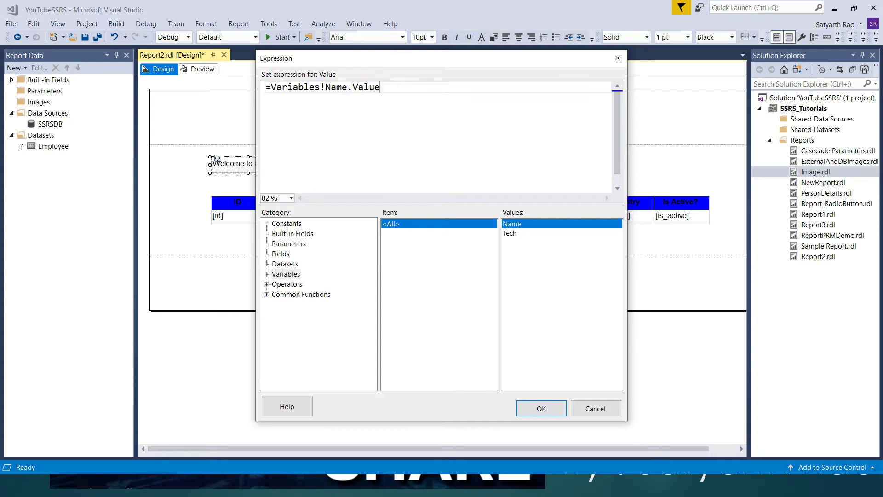
pyautogui.click(519, 234)
pyautogui.doubleClick(519, 234)
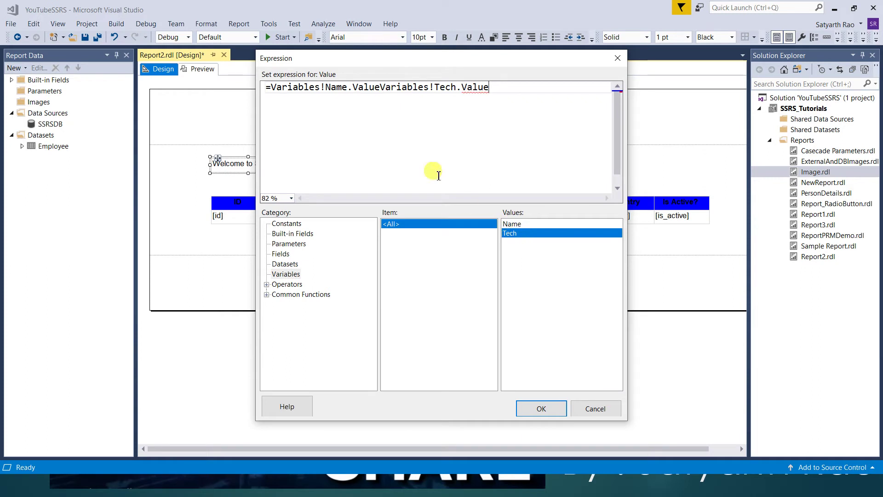
pyautogui.moveTo(383, 89); pyautogui.dragTo(489, 94)
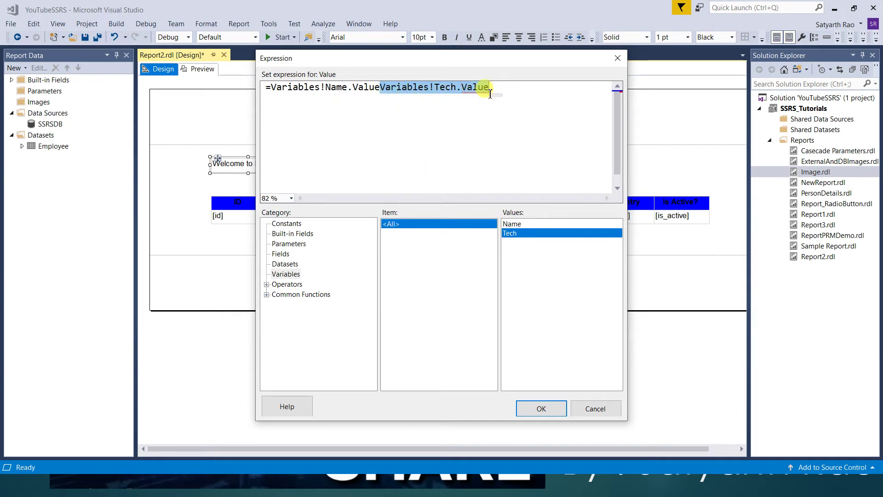
pyautogui.press('BackSpace')
# Apply the expression =Variables!Name.Value to the title text box.
pyautogui.click(476, 104)
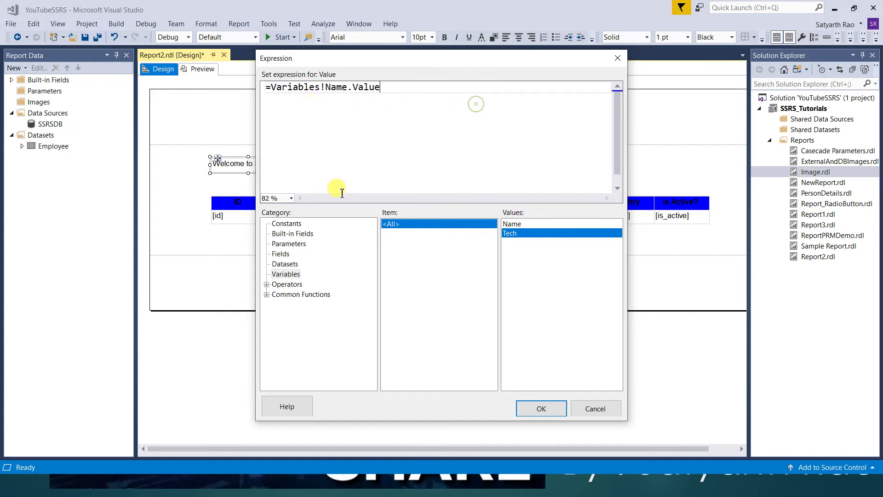
pyautogui.click(548, 408)
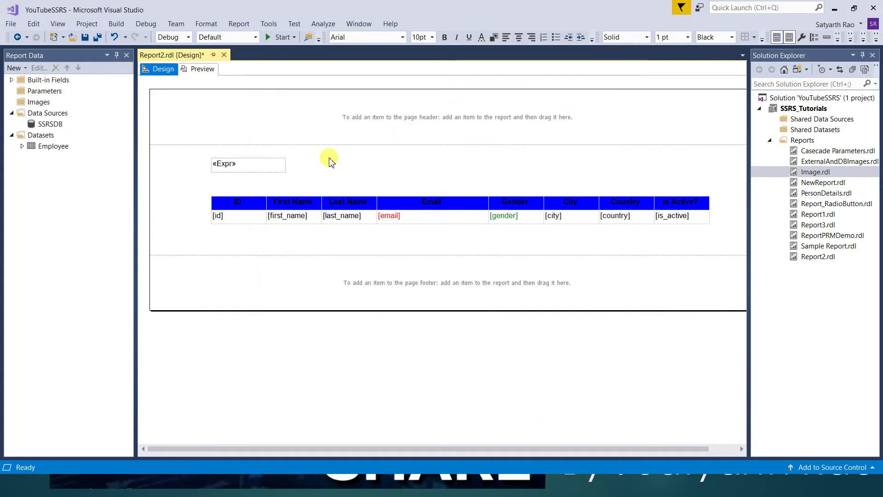
# Preview the report to check the variable-based title above the table, and return to the design view.
pyautogui.click(199, 70)
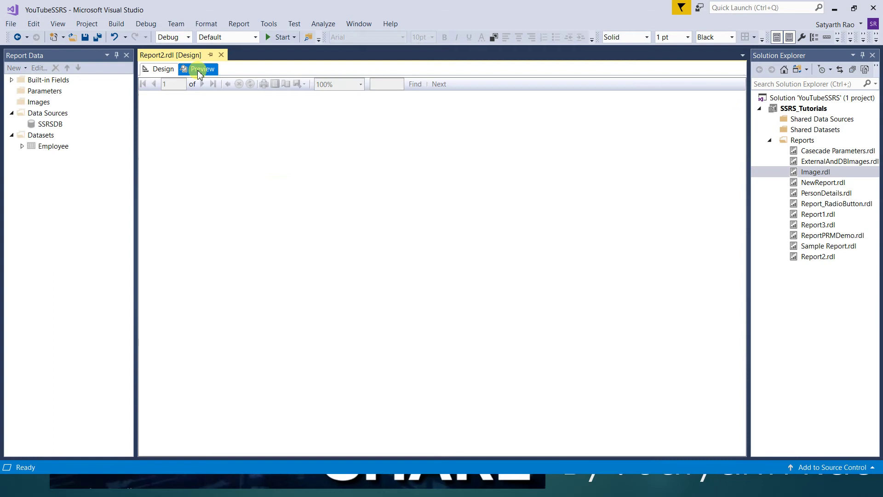
pyautogui.click(186, 56)
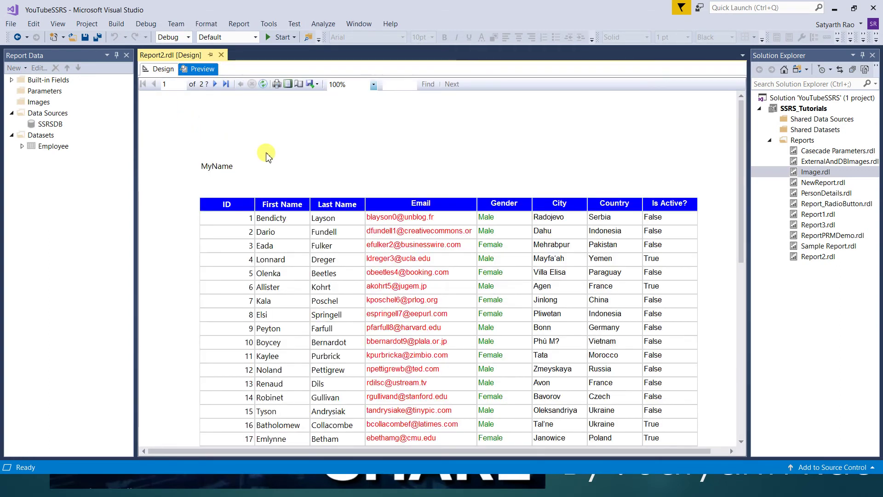
pyautogui.click(204, 165)
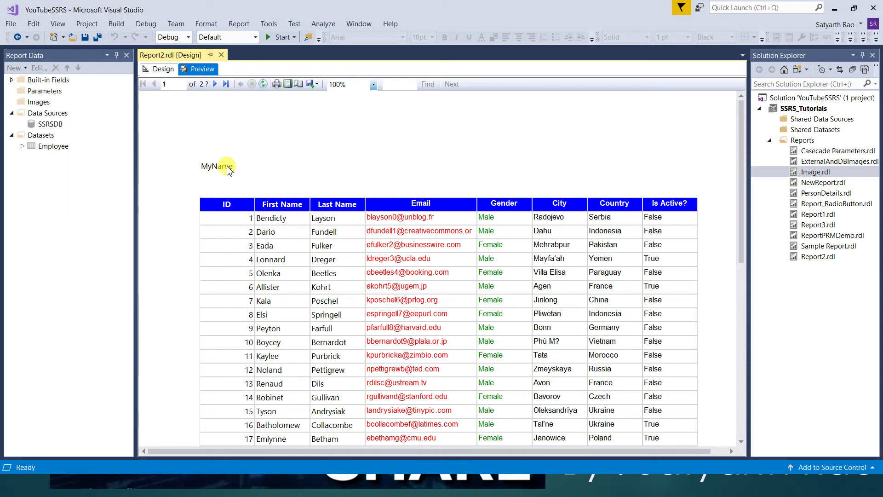
pyautogui.click(164, 70)
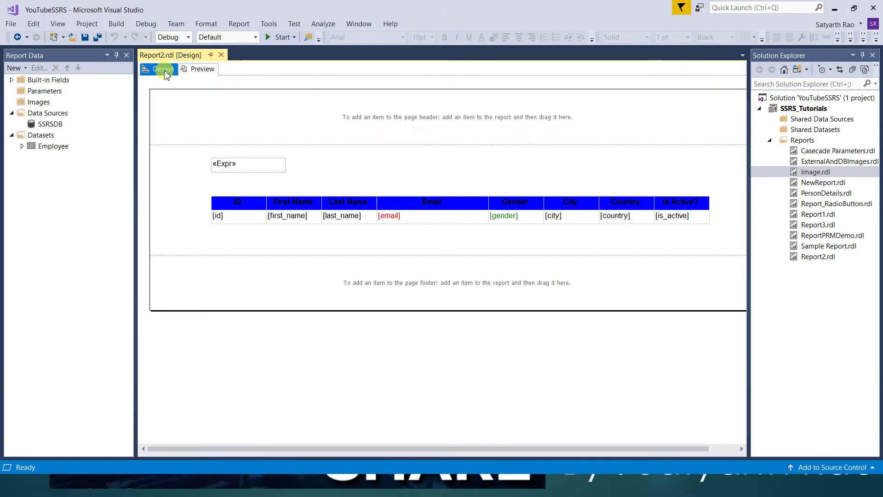
# Open the title text box's expression and examine the Arithmetic, Comparison, Concatenation, Logical/Bitwise and Bit Shift operators, including the descriptions of & and +.
pyautogui.rightClick(260, 169)
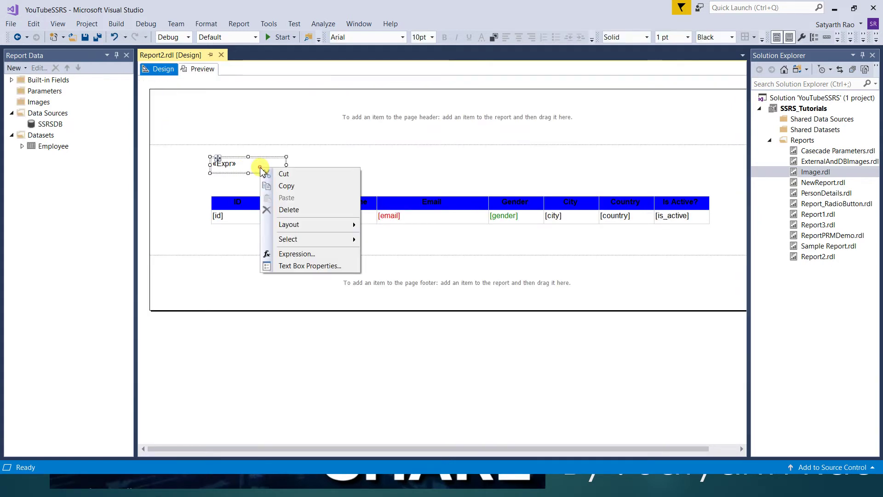
pyautogui.click(291, 256)
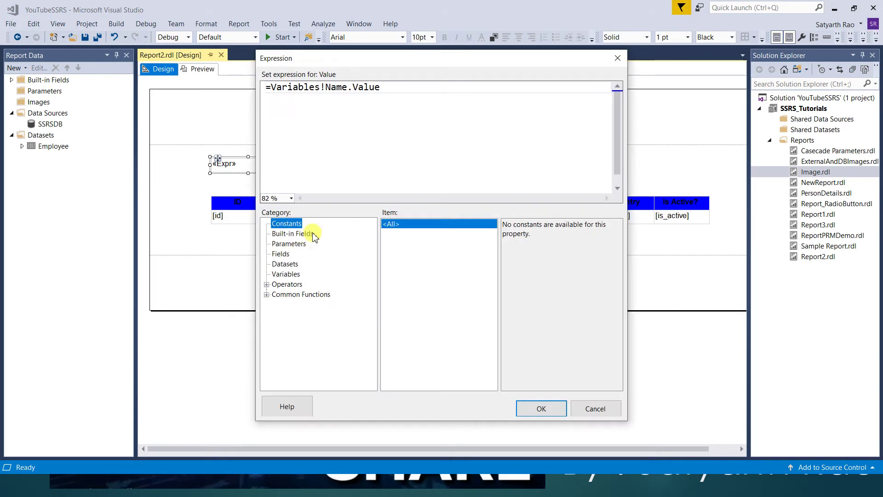
pyautogui.click(280, 285)
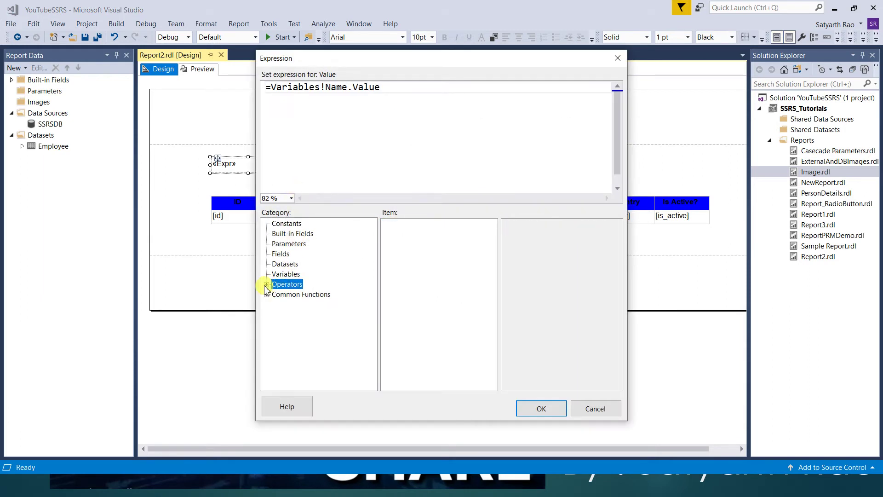
pyautogui.click(267, 285)
pyautogui.click(295, 294)
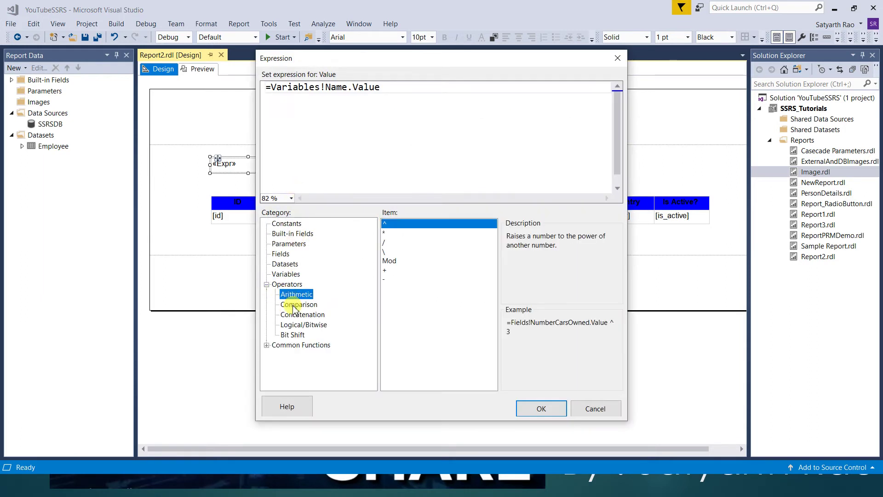
pyautogui.click(293, 305)
pyautogui.click(296, 317)
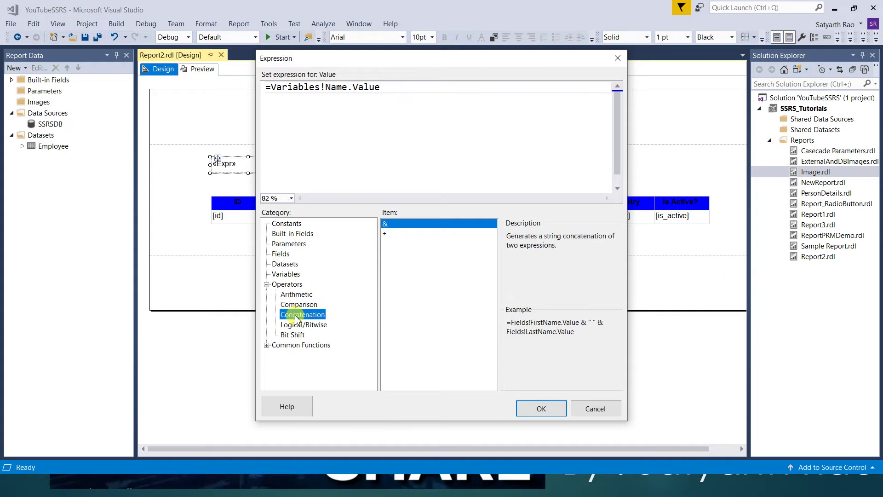
pyautogui.click(295, 325)
pyautogui.click(295, 336)
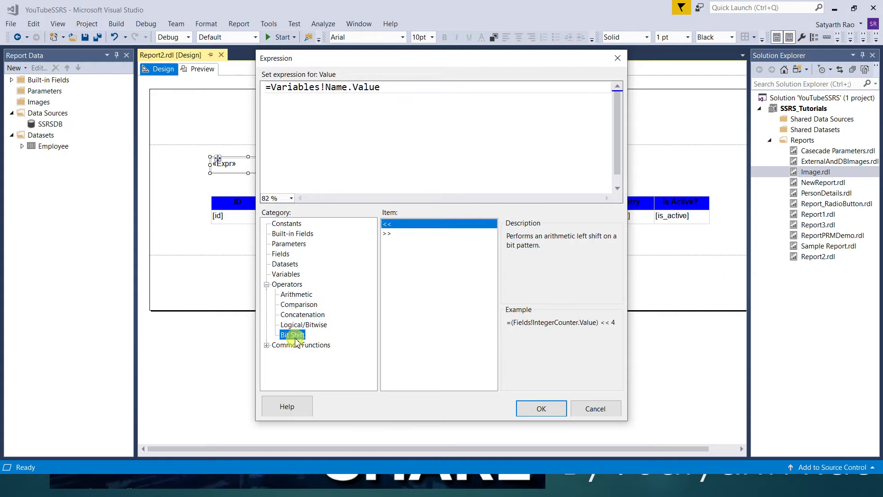
pyautogui.click(302, 315)
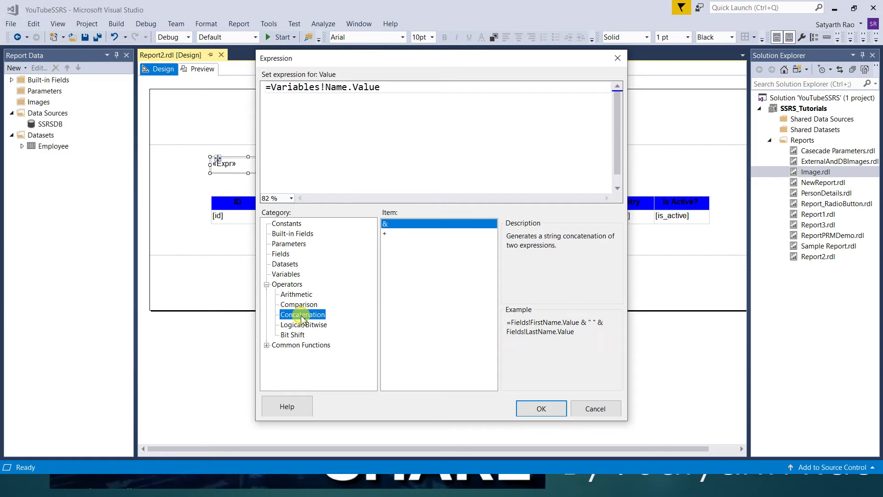
pyautogui.click(388, 234)
pyautogui.click(388, 225)
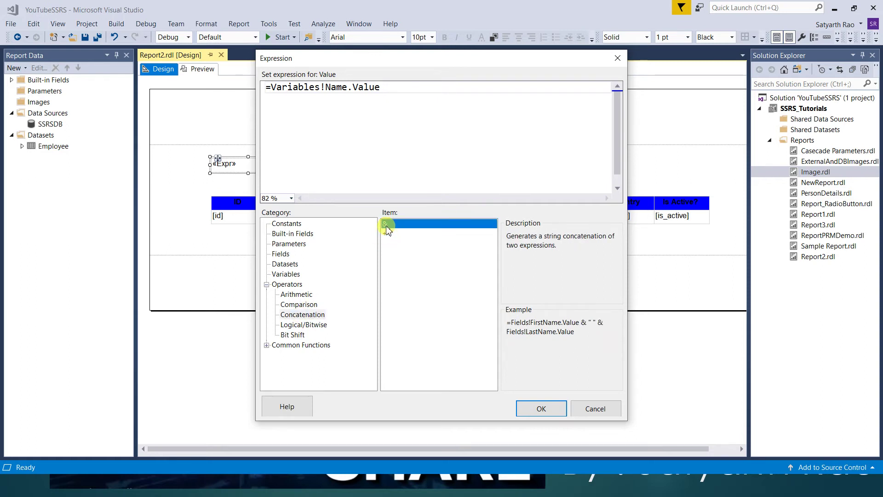
pyautogui.click(386, 233)
pyautogui.click(385, 226)
# Append the Tech variable with the & operator so the title expression reads =Variables!Name.Value & Variables!Tech.Value, and apply it.
pyautogui.click(385, 89)
pyautogui.click(285, 273)
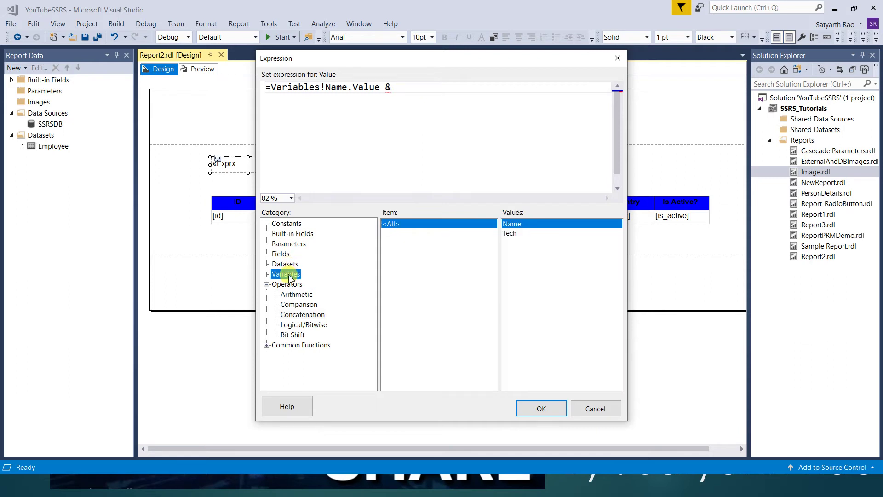
pyautogui.click(402, 89)
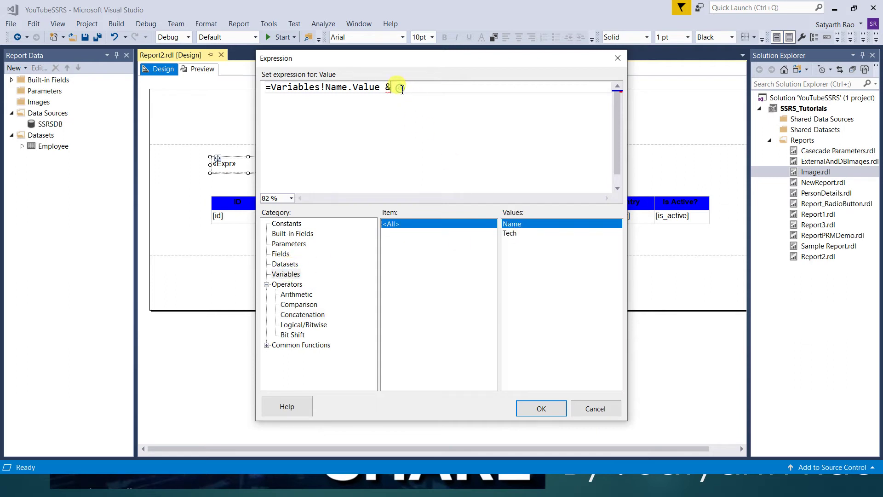
pyautogui.doubleClick(510, 233)
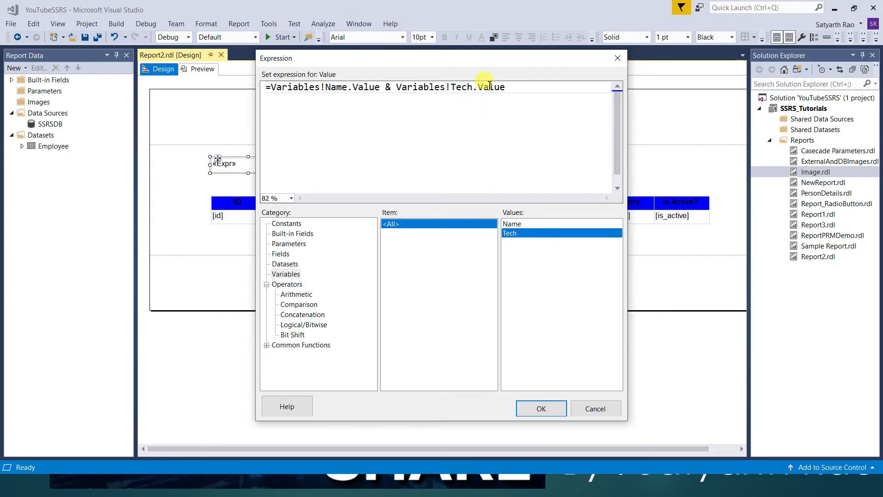
pyautogui.click(552, 411)
# Preview the report to check the concatenated title, dismissing the error list, and return to the design view.
pyautogui.click(198, 69)
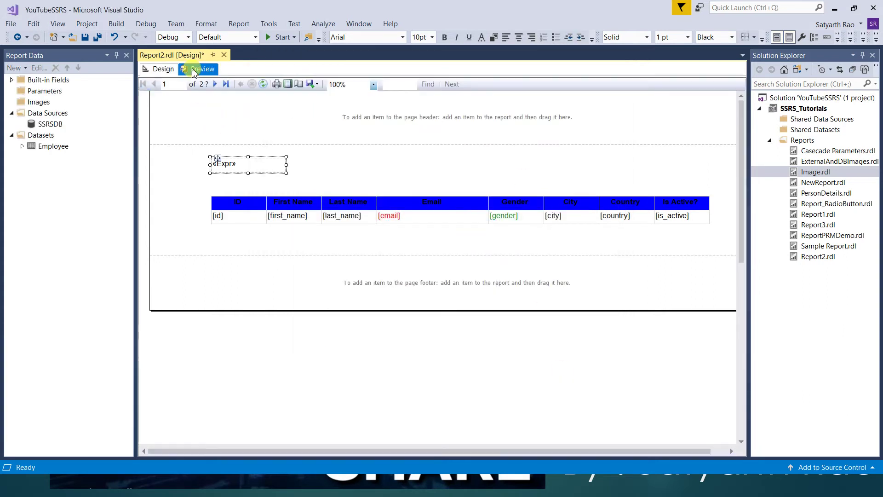
pyautogui.click(186, 55)
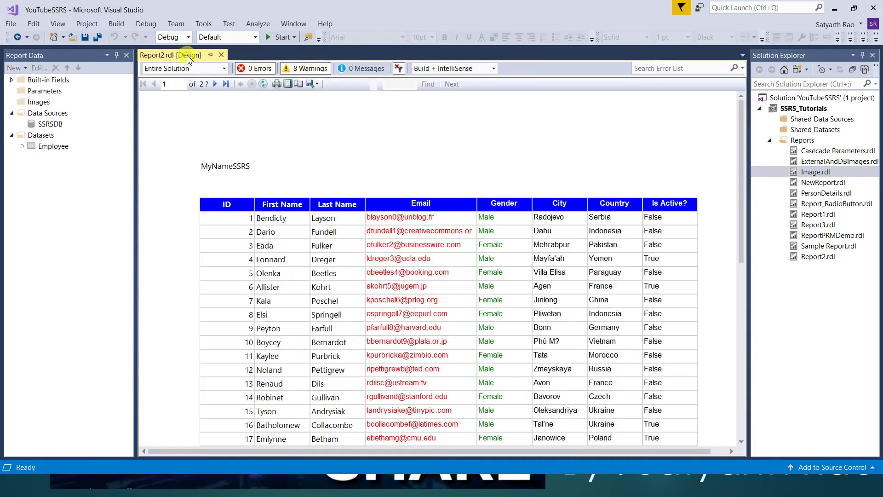
pyautogui.click(263, 85)
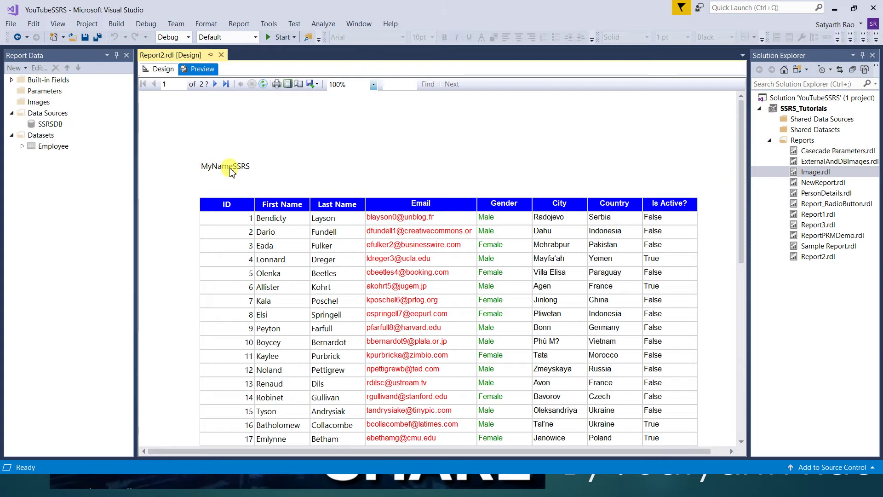
pyautogui.click(160, 69)
# Add a space string between the two variables so the title expression reads =Variables!Name.Value & " " & Variables!Tech.Value.
pyautogui.rightClick(257, 165)
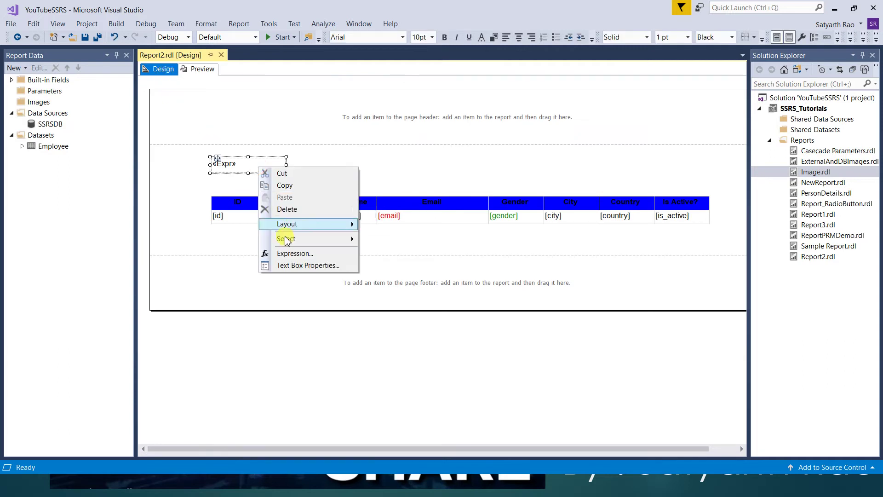
pyautogui.click(295, 254)
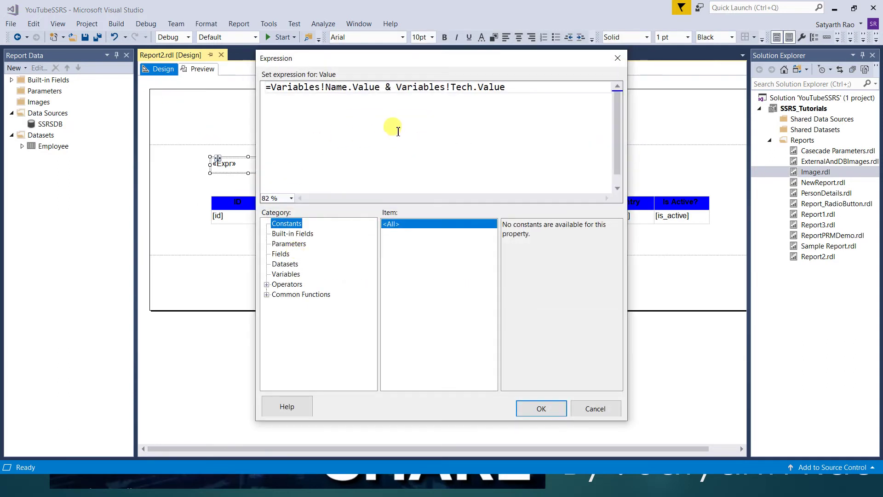
pyautogui.click(390, 87)
pyautogui.write('""')
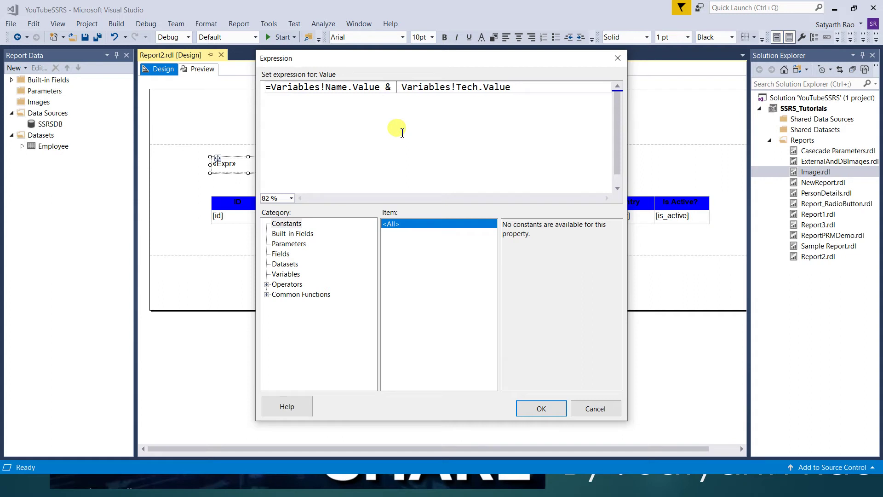
pyautogui.write(' &')
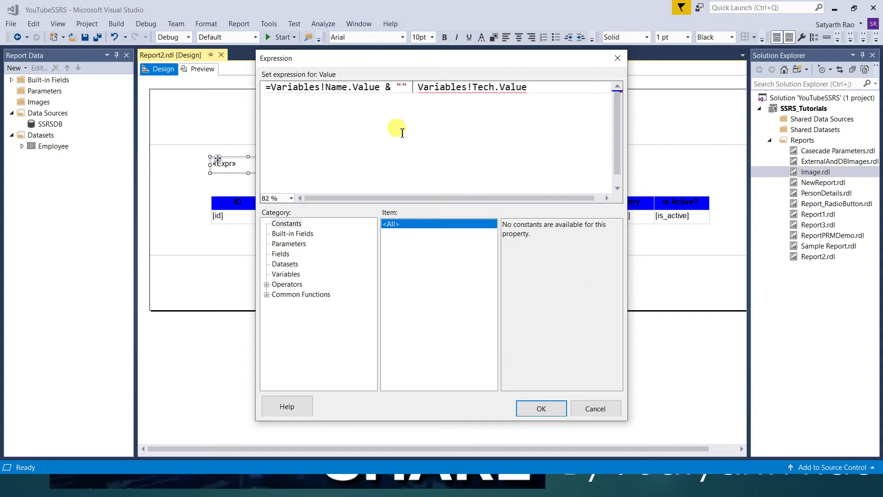
pyautogui.click(402, 87)
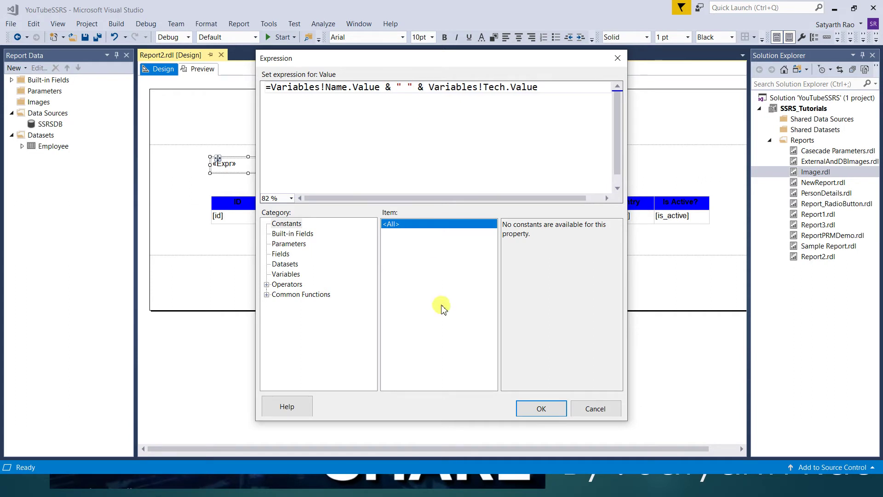
pyautogui.click(538, 409)
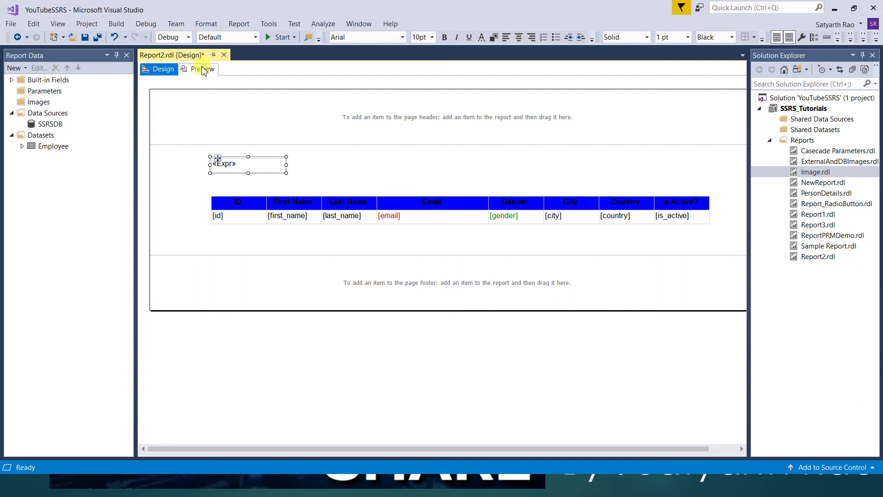
# Preview the report to check the spacing between the title's two words, closing the error list, and go back to the design.
pyautogui.click(203, 70)
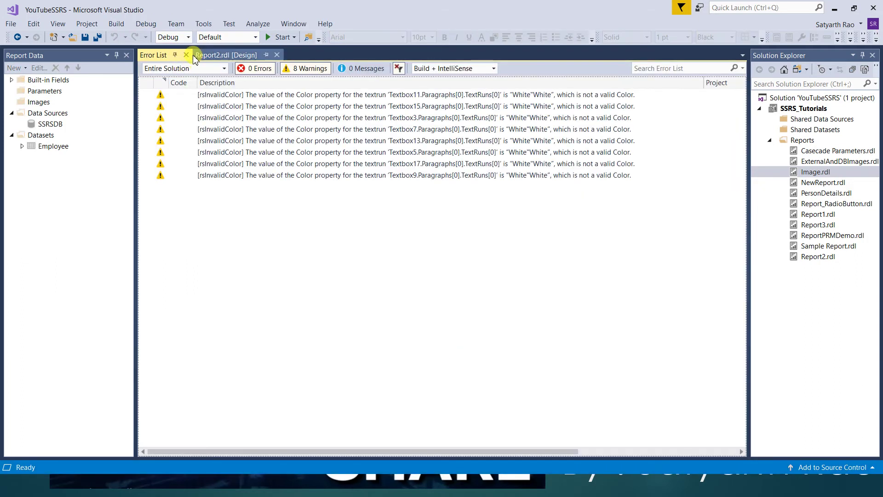
pyautogui.click(186, 55)
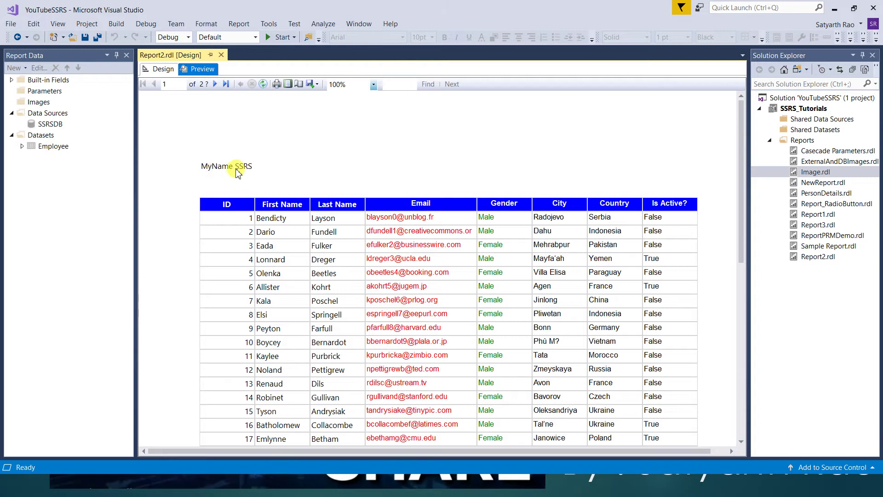
pyautogui.click(162, 71)
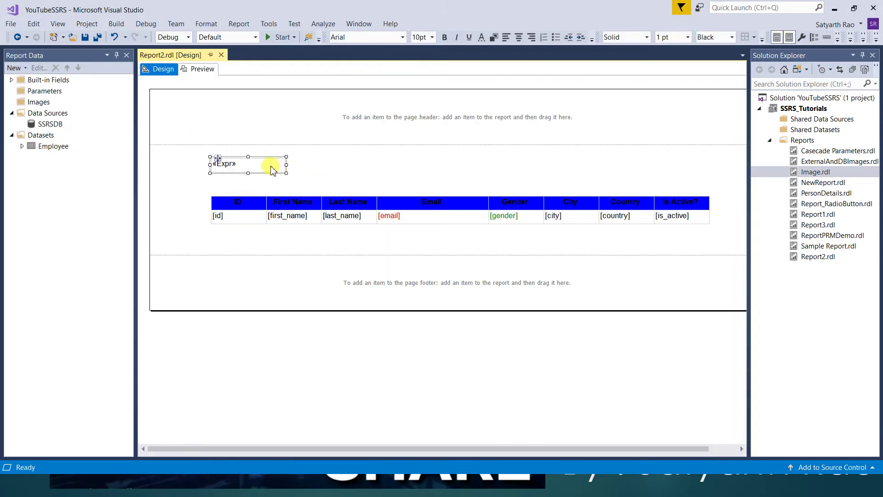
# Replace the title text box's expression with =1 & 2, preview how the & operator treats numbers, and return to the design view.
pyautogui.rightClick(272, 170)
pyautogui.click(289, 253)
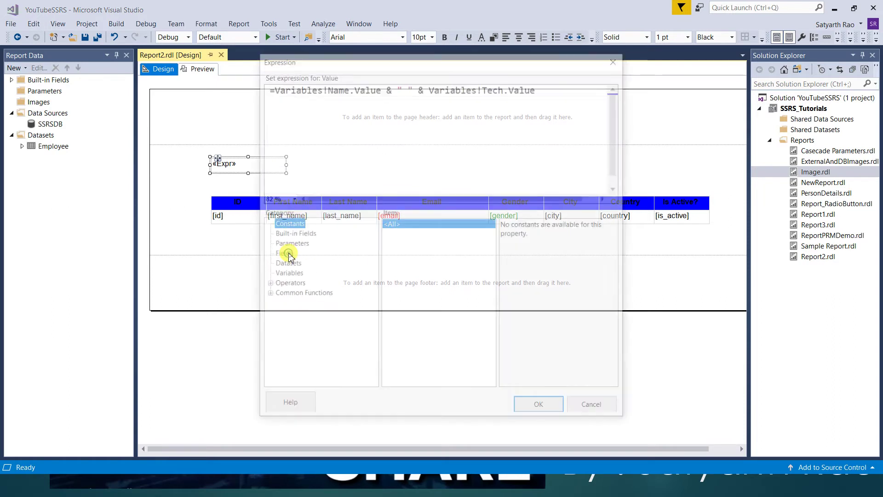
pyautogui.moveTo(545, 87); pyautogui.dragTo(225, 92)
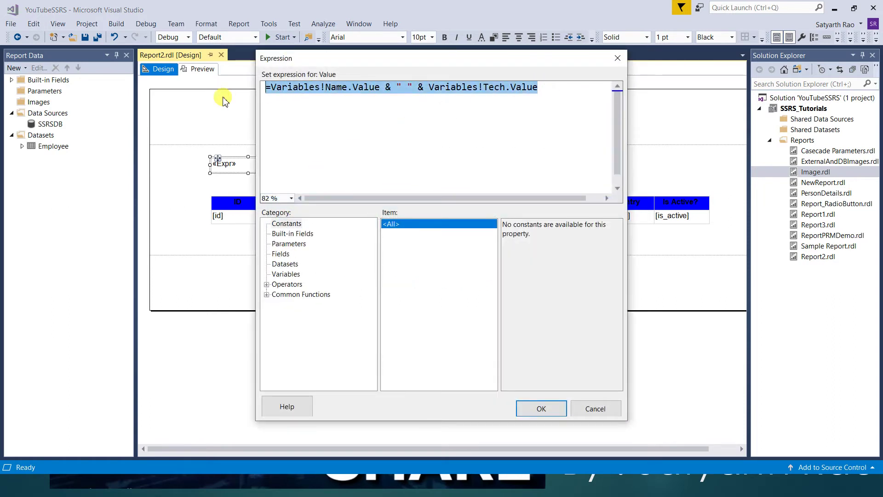
pyautogui.press('Delete')
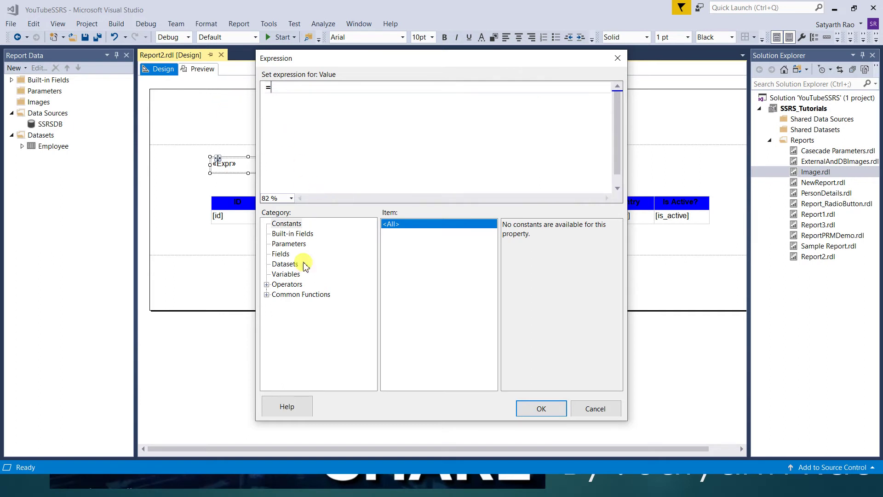
pyautogui.click(267, 284)
pyautogui.click(301, 315)
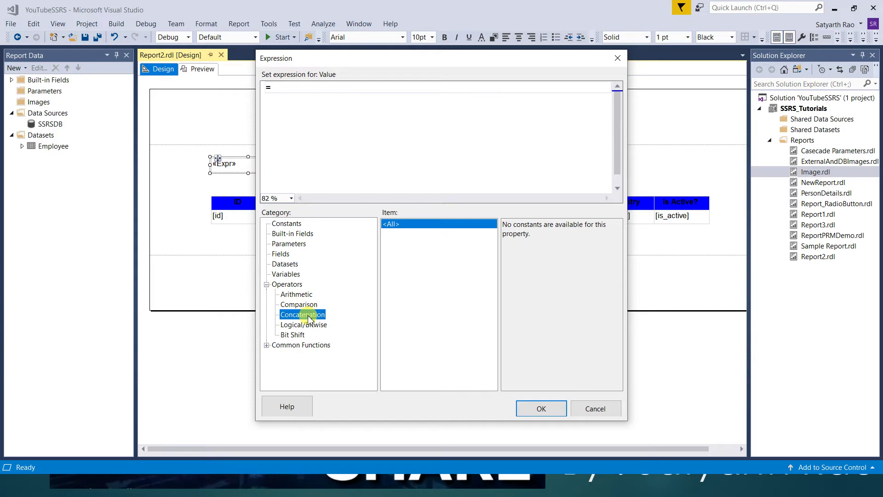
pyautogui.click(282, 85)
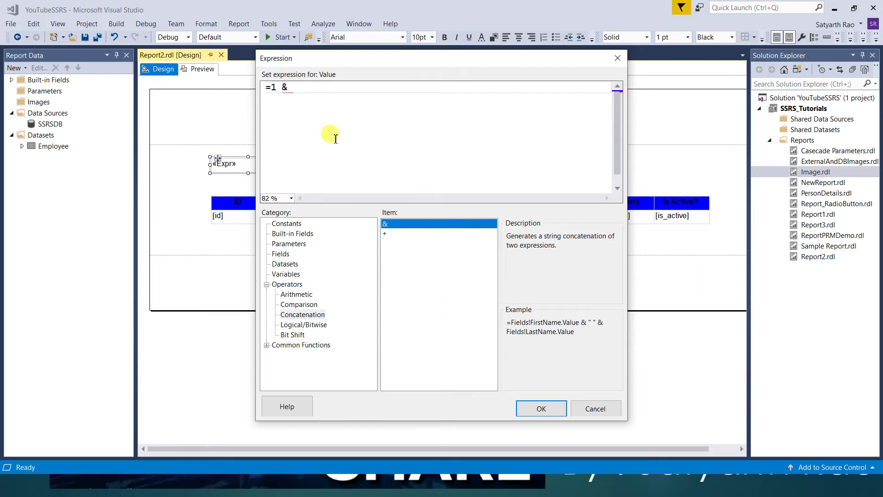
pyautogui.write('1 & 2')
pyautogui.click(552, 410)
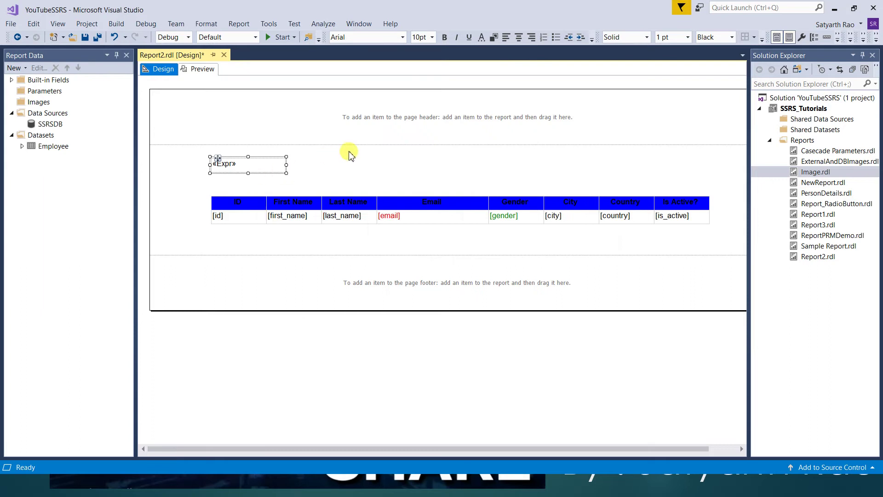
pyautogui.click(200, 70)
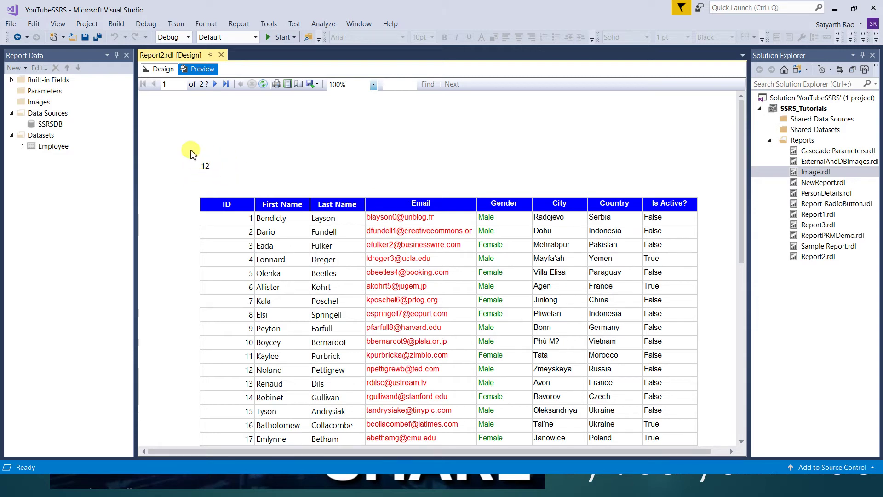
pyautogui.click(158, 69)
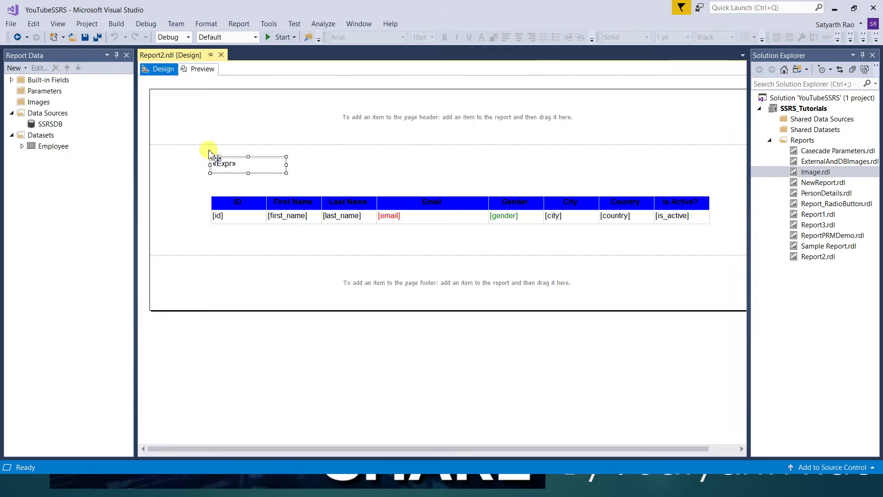
# Change the title text box's expression to =1 + 2, preview how the + operator treats numbers, and return to the design view.
pyautogui.rightClick(252, 168)
pyautogui.click(282, 251)
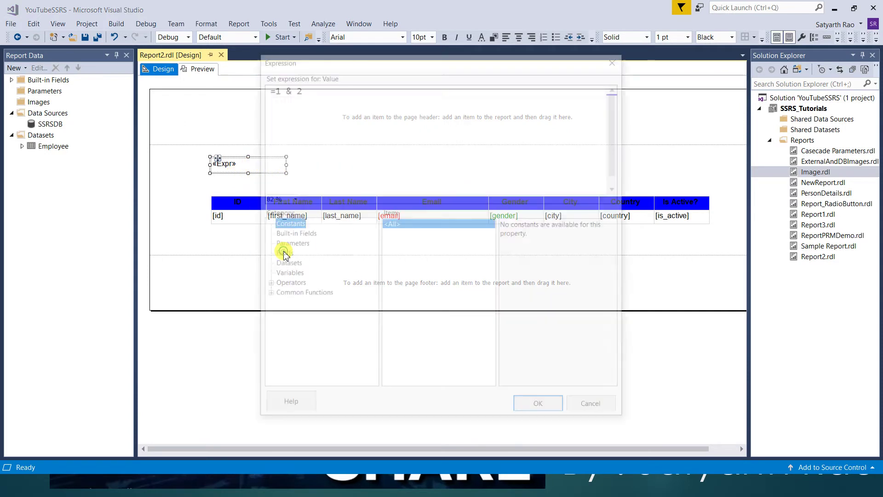
pyautogui.click(293, 88)
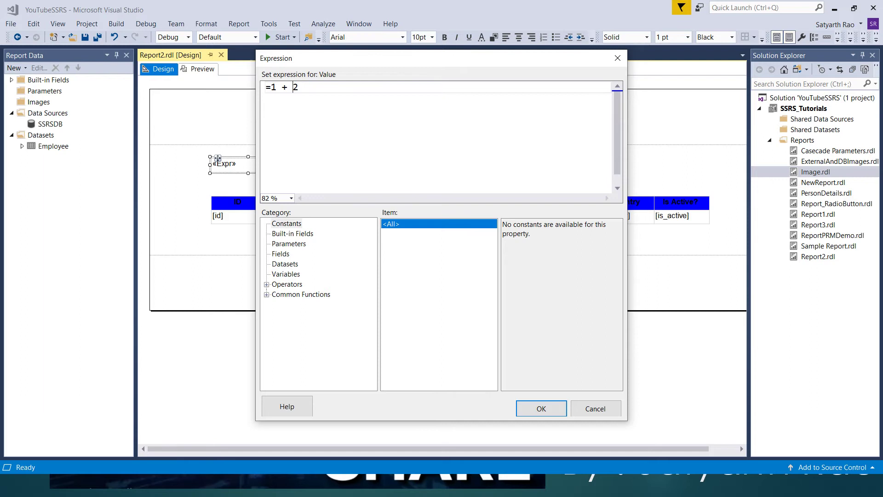
pyautogui.click(542, 409)
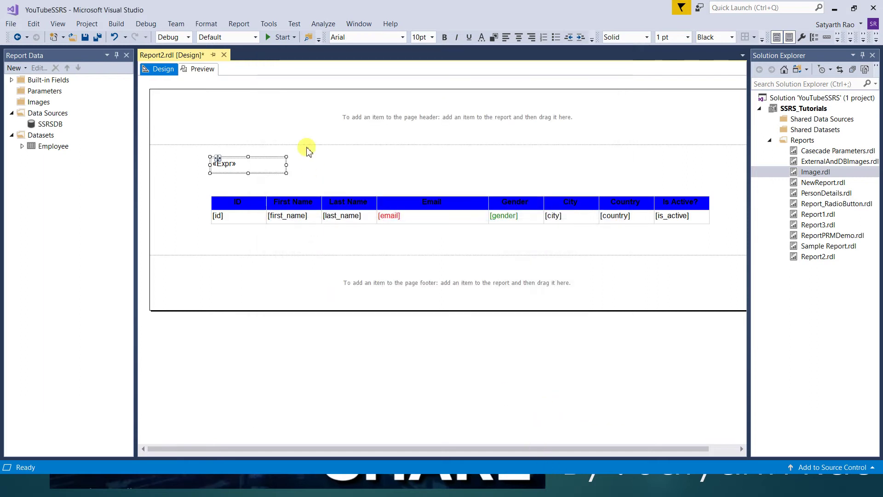
pyautogui.click(203, 69)
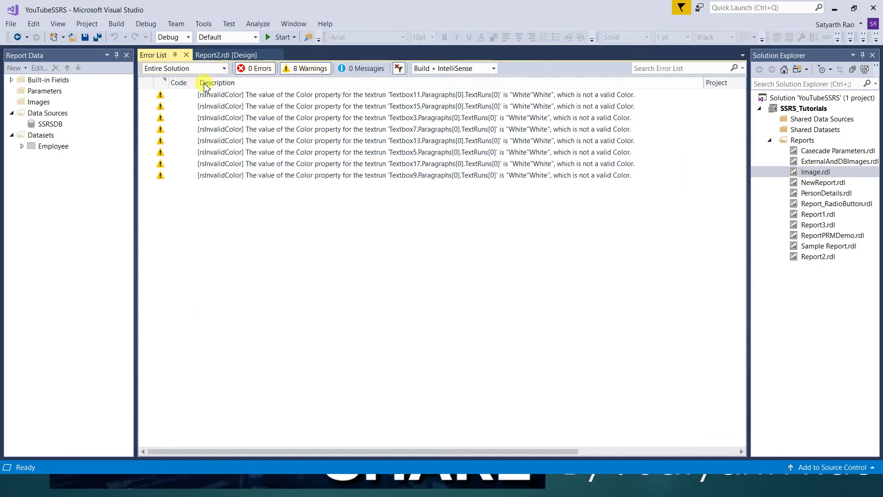
pyautogui.click(187, 55)
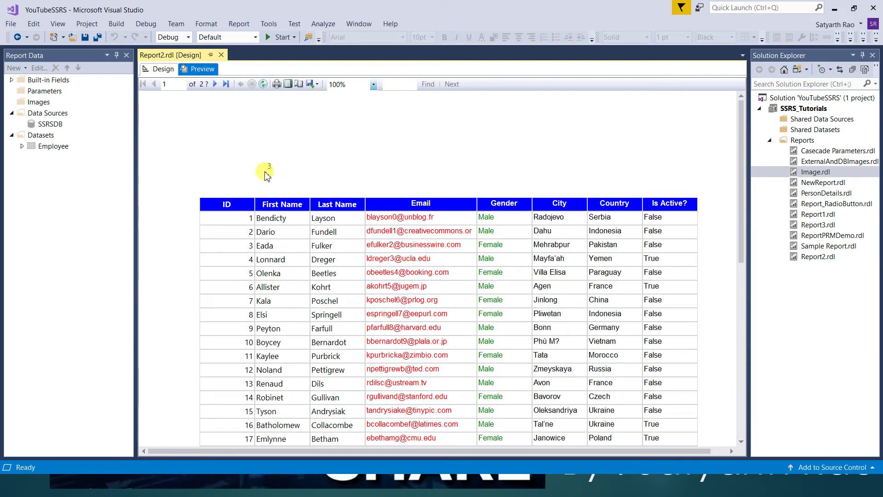
pyautogui.click(162, 69)
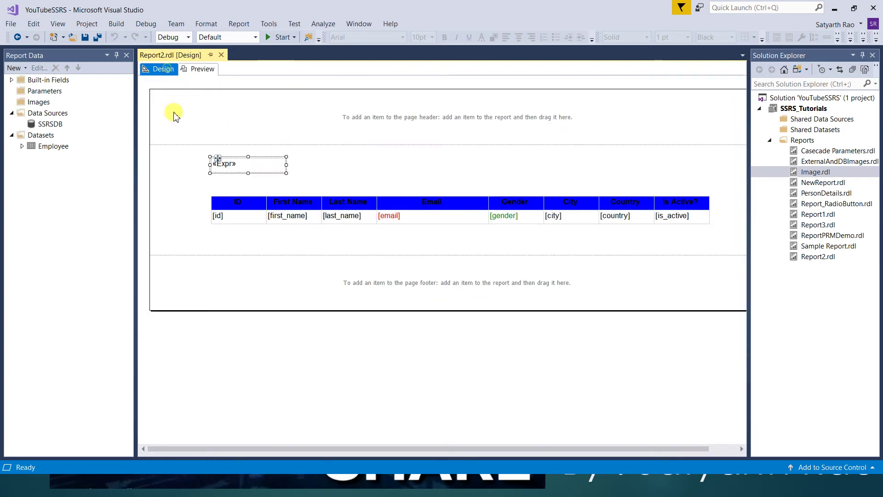
# Change the title expression to ="1" + "2", preview how the + operator treats strings, and return to the design view.
pyautogui.rightClick(268, 163)
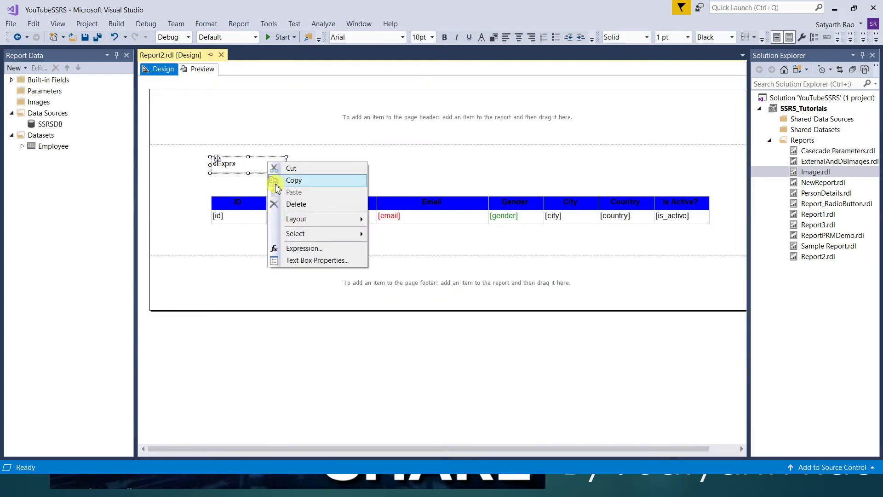
pyautogui.click(301, 249)
pyautogui.click(274, 90)
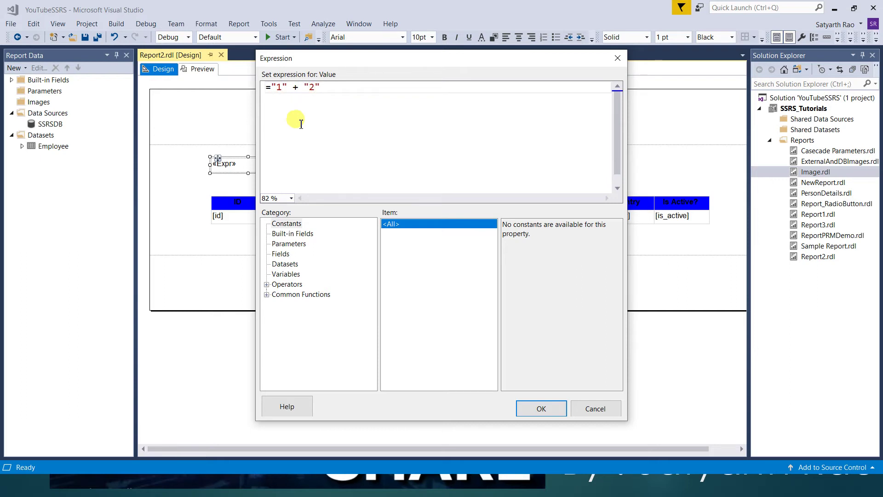
pyautogui.click(539, 410)
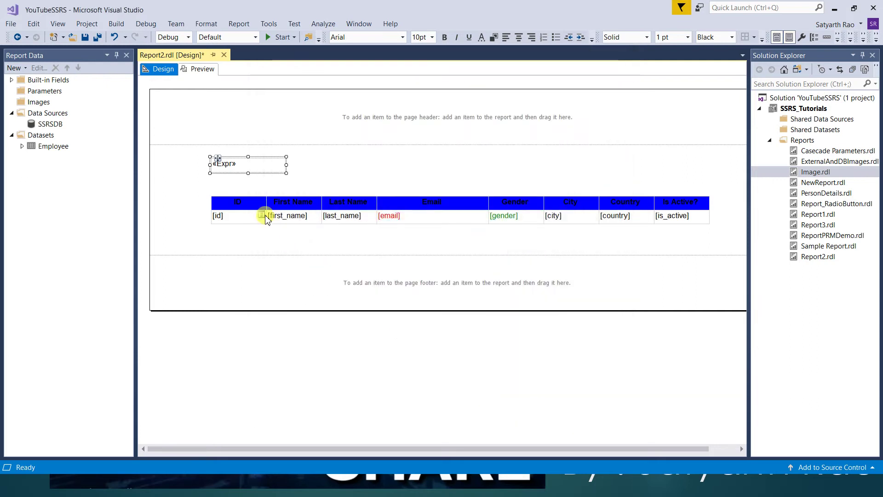
pyautogui.click(201, 69)
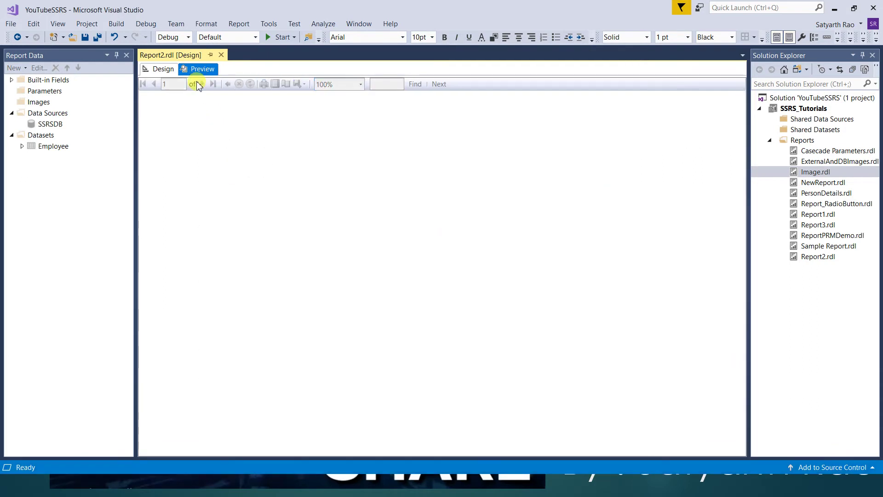
pyautogui.click(186, 55)
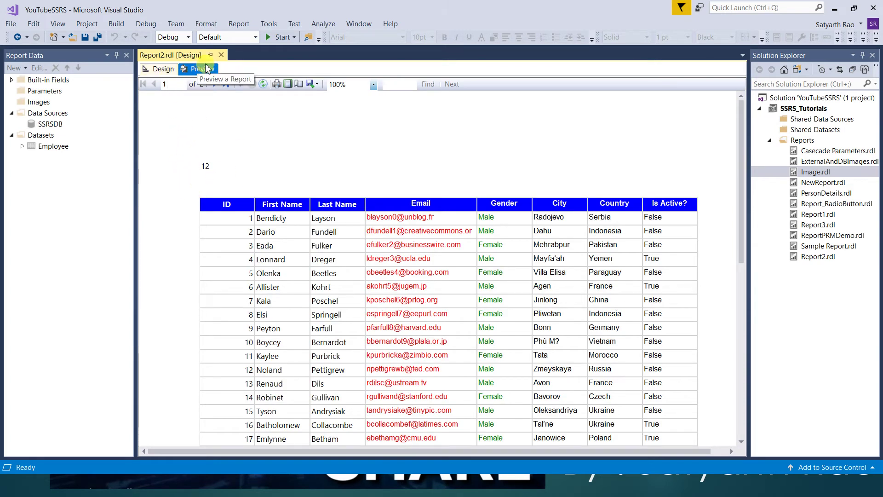
pyautogui.click(161, 69)
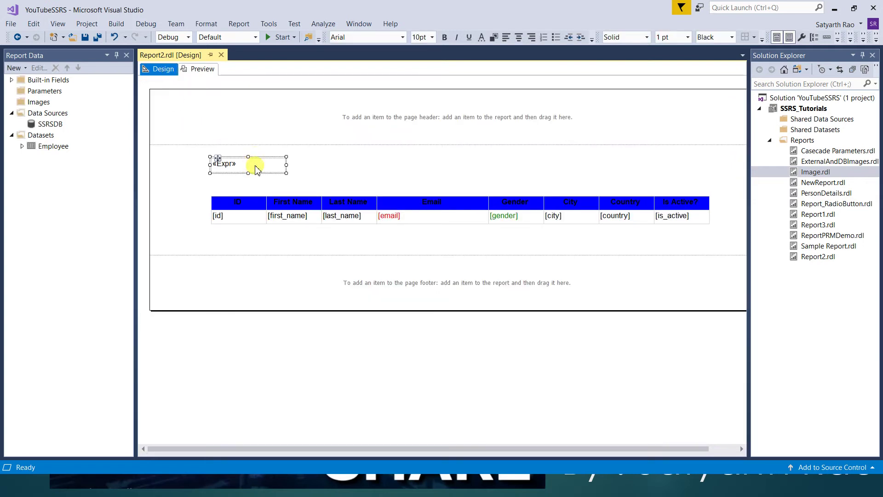
# Replace the title text box's expression with =2^3, inserting the ^ operator from the arithmetic operators.
pyautogui.rightClick(255, 166)
pyautogui.click(281, 251)
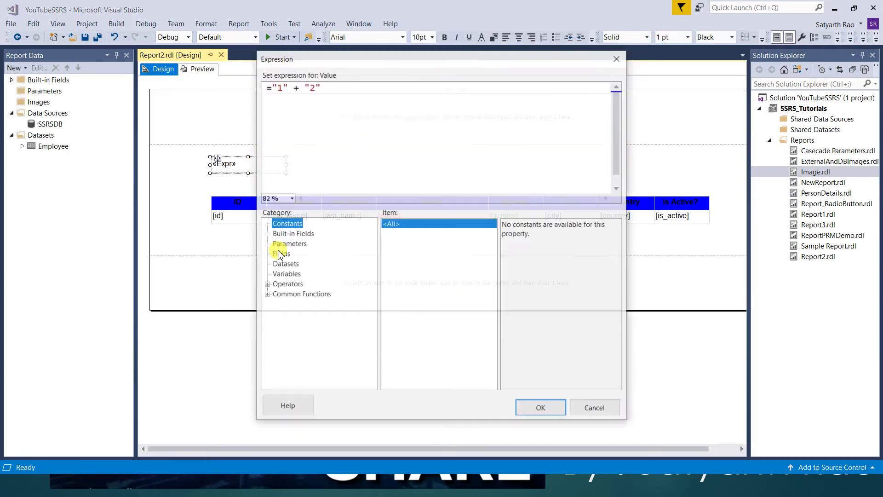
pyautogui.click(266, 285)
pyautogui.click(297, 294)
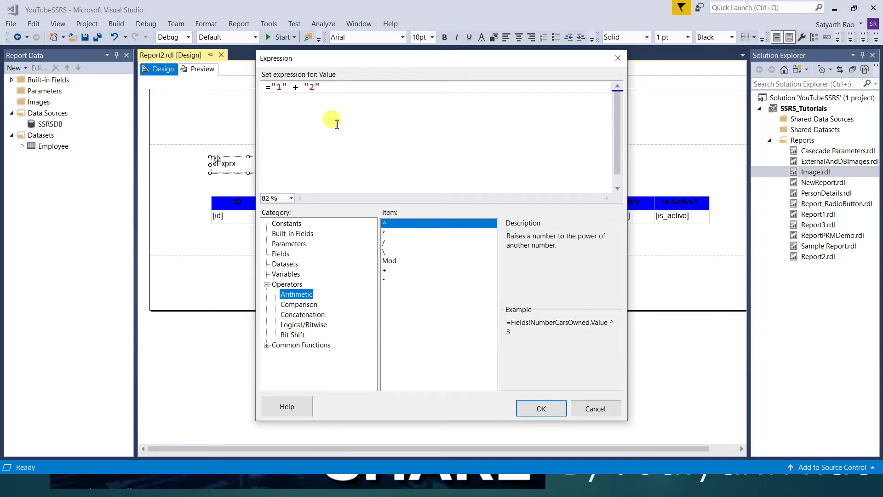
pyautogui.moveTo(320, 87); pyautogui.dragTo(278, 87)
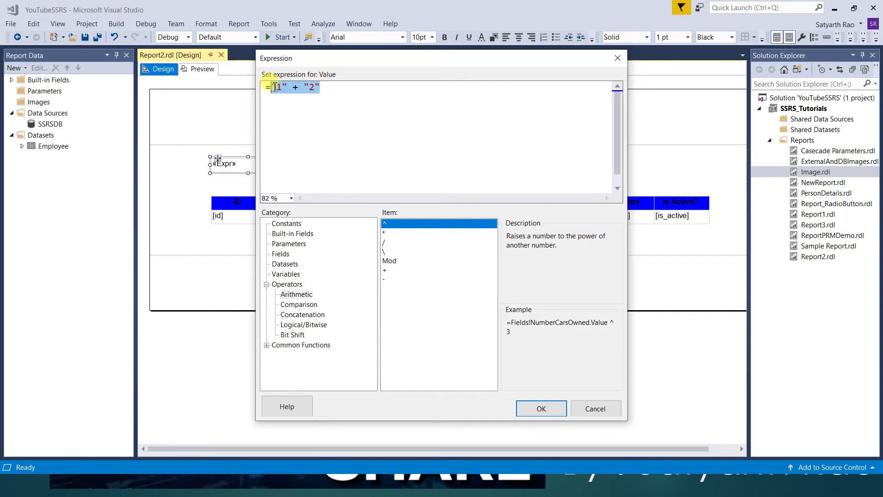
pyautogui.write('2')
pyautogui.click(392, 227)
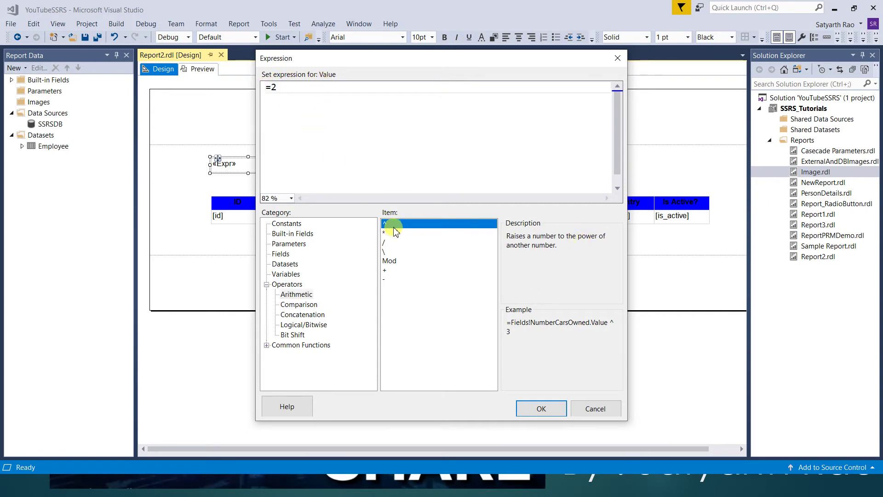
pyautogui.write('3')
pyautogui.click(279, 87)
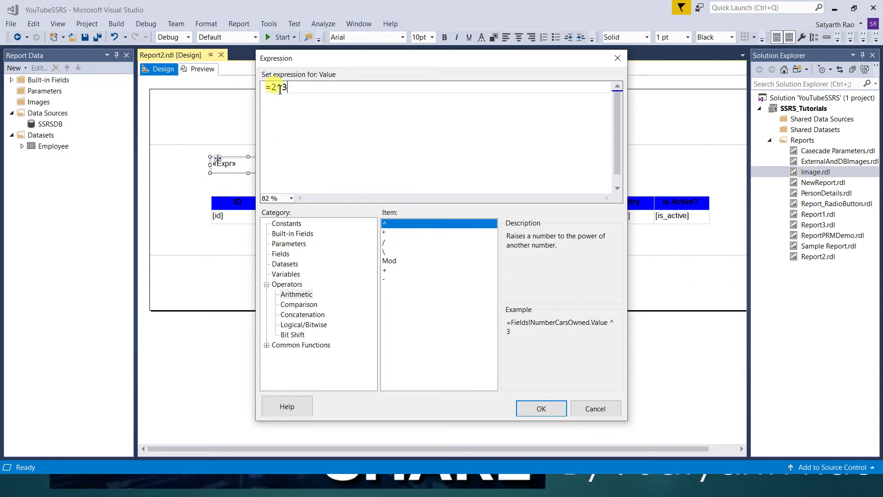
pyautogui.click(533, 408)
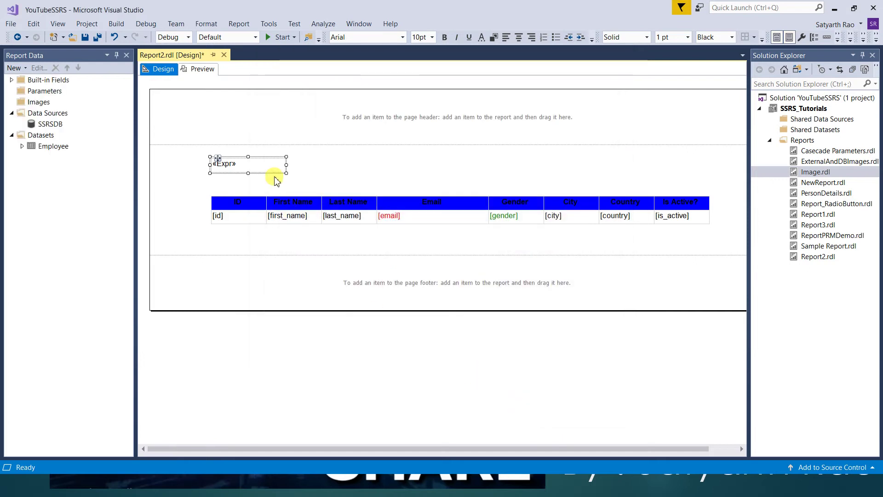
# Preview the report to check the text box's calculated value, closing the error list, and return to the design view.
pyautogui.click(202, 69)
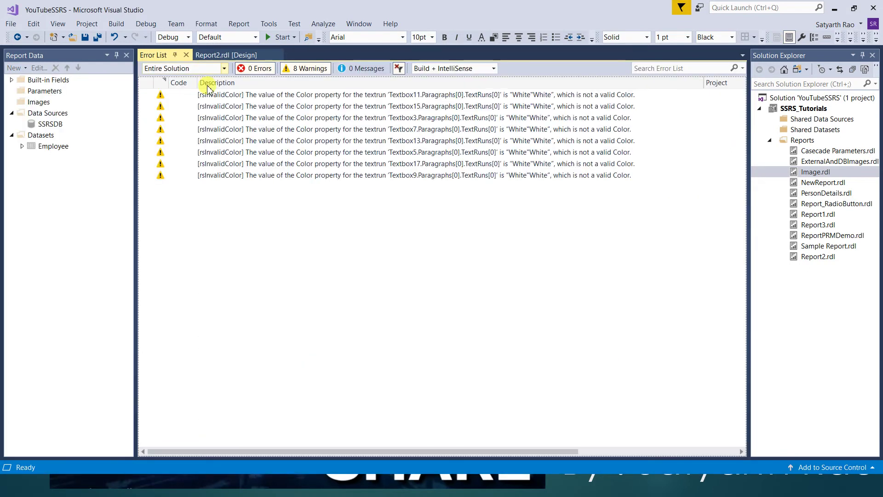
pyautogui.click(186, 54)
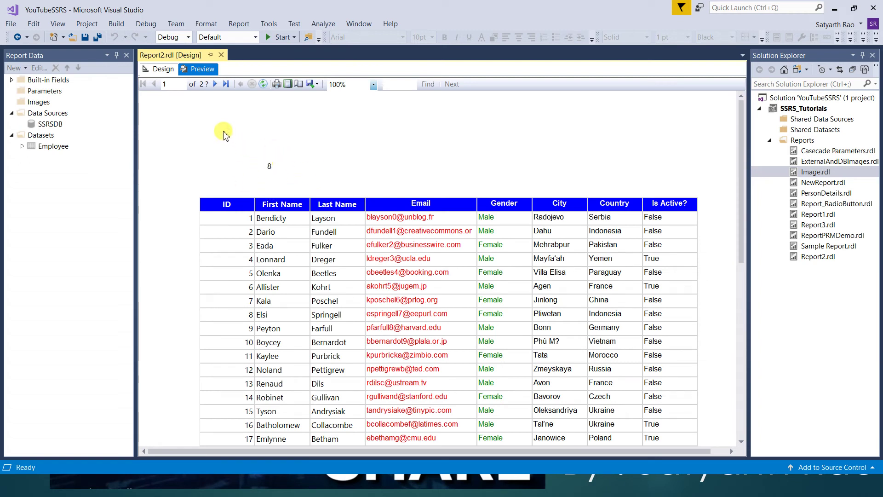
pyautogui.click(159, 69)
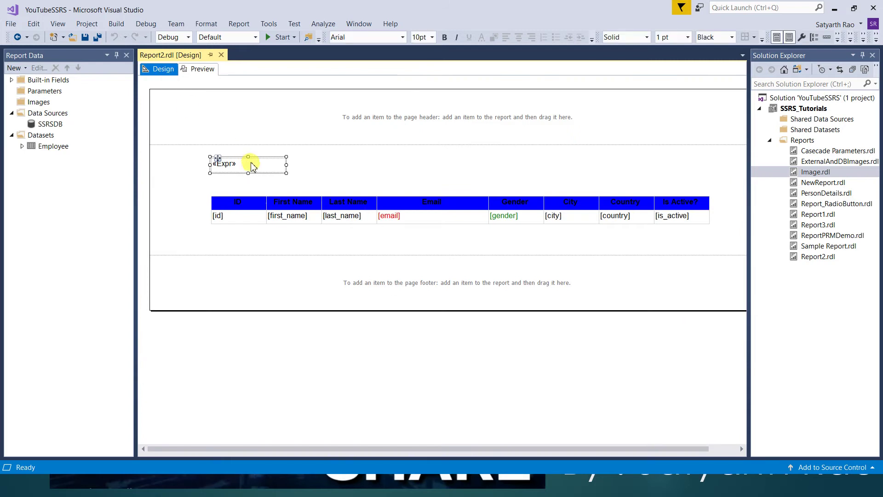
# Open the value expression of the text box above the table and examine the descriptions and examples of the ^ and * arithmetic operators.
pyautogui.rightClick(253, 165)
pyautogui.click(292, 249)
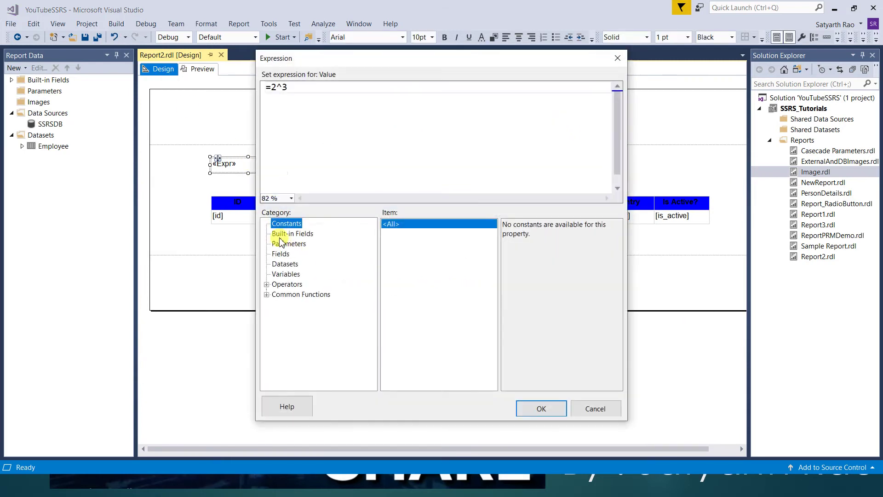
pyautogui.click(266, 284)
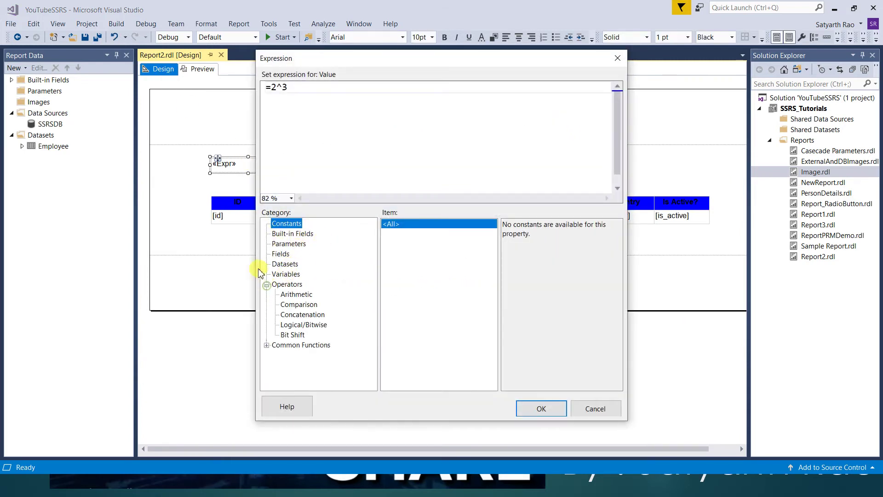
pyautogui.click(295, 295)
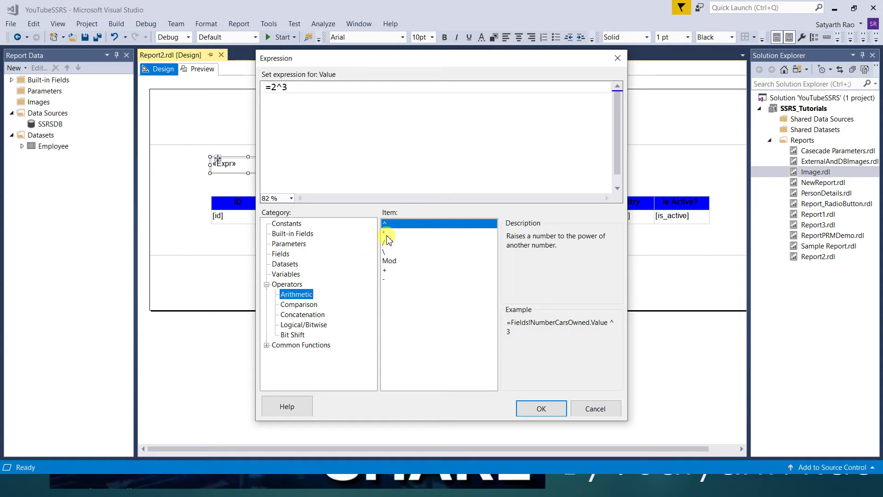
pyautogui.moveTo(510, 236); pyautogui.dragTo(537, 252)
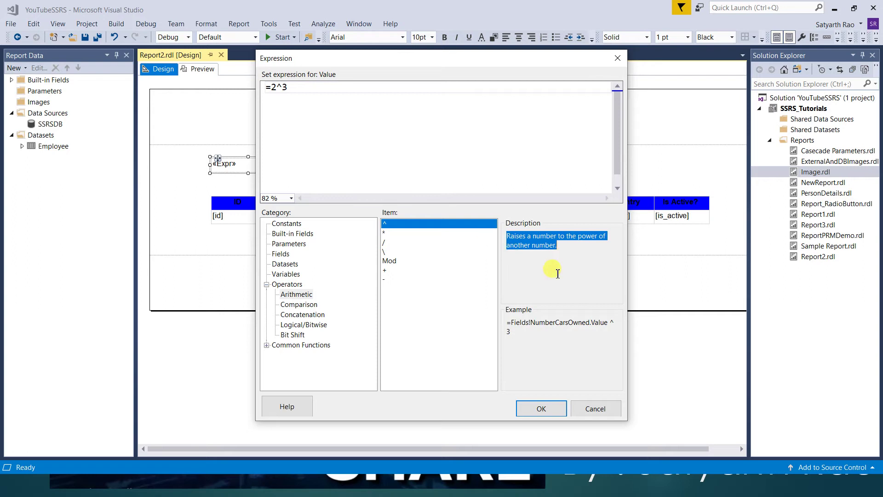
pyautogui.click(556, 272)
pyautogui.tripleClick(508, 320)
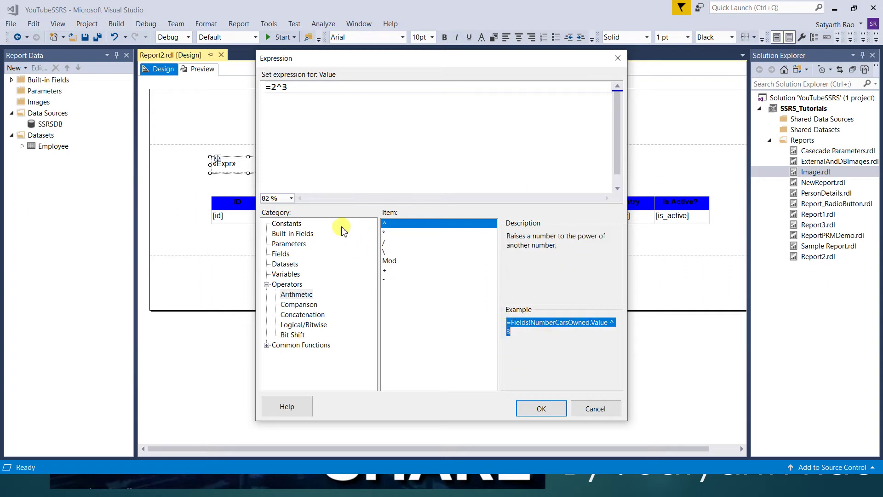
pyautogui.click(386, 233)
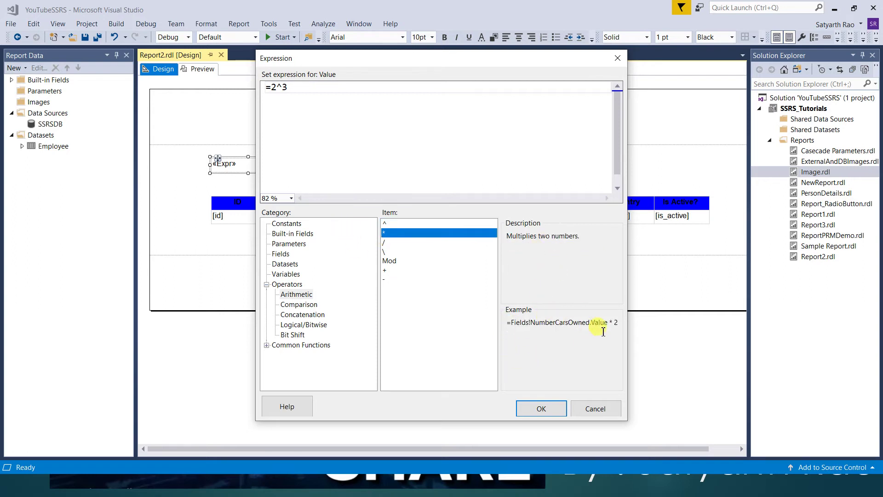
pyautogui.moveTo(611, 326); pyautogui.dragTo(515, 324)
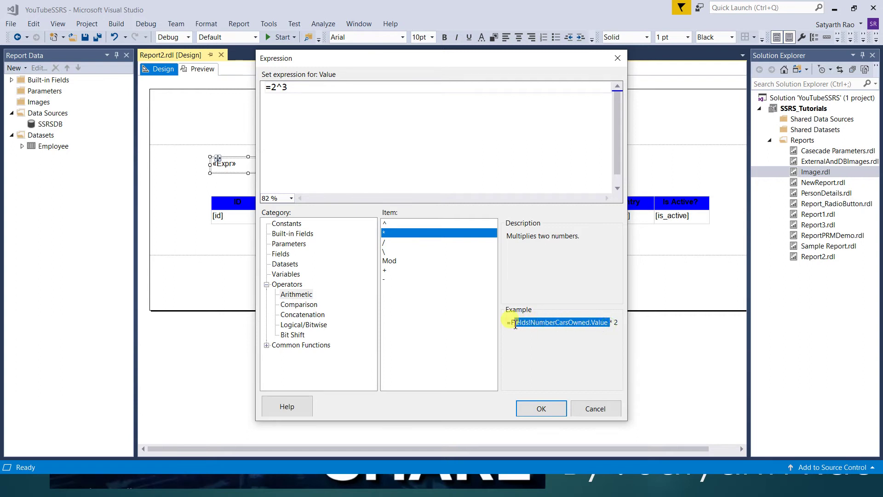
pyautogui.click(566, 336)
pyautogui.doubleClick(275, 88)
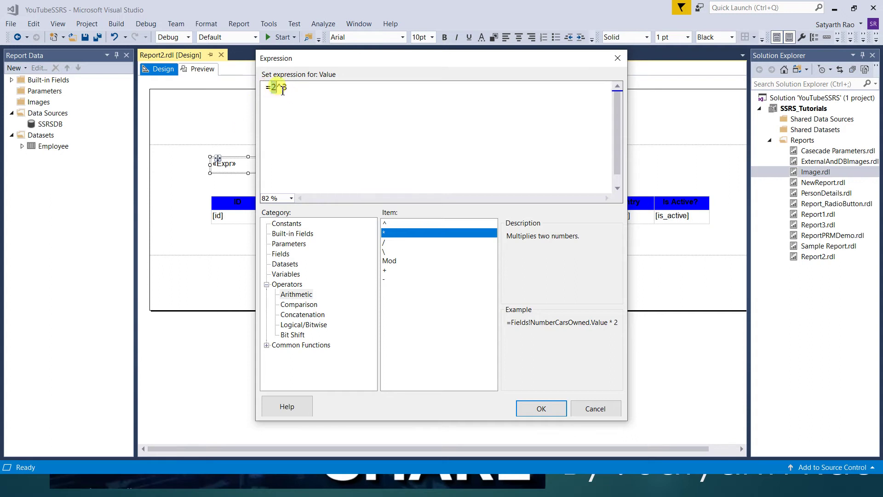
pyautogui.doubleClick(284, 88)
# Compare the descriptions of the / and \ division operators in the arithmetic operator list.
pyautogui.click(384, 243)
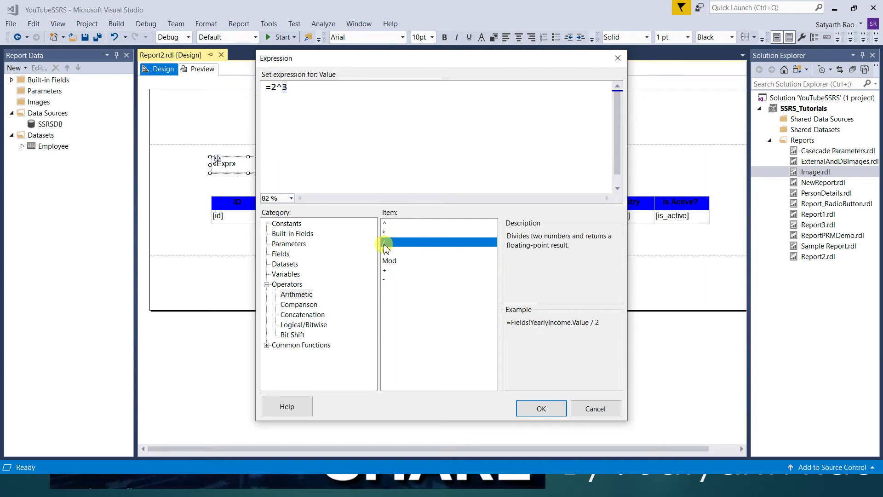
pyautogui.click(385, 252)
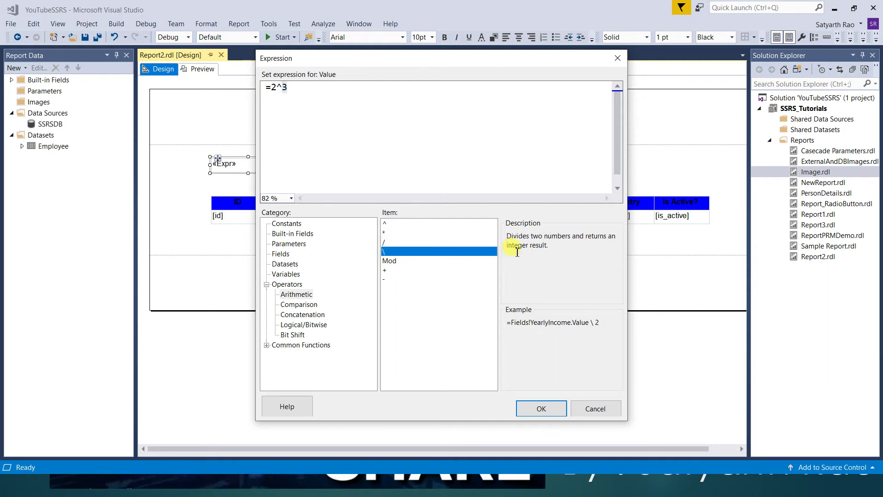
pyautogui.click(384, 242)
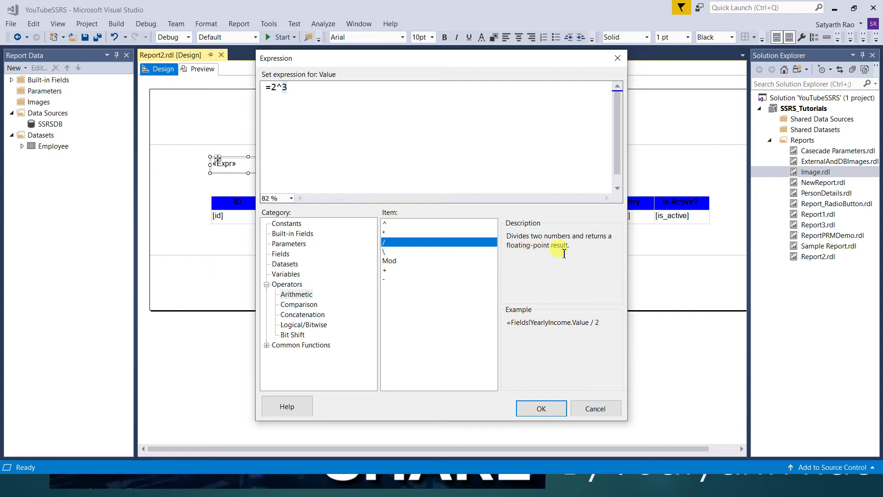
pyautogui.moveTo(574, 250); pyautogui.dragTo(506, 246)
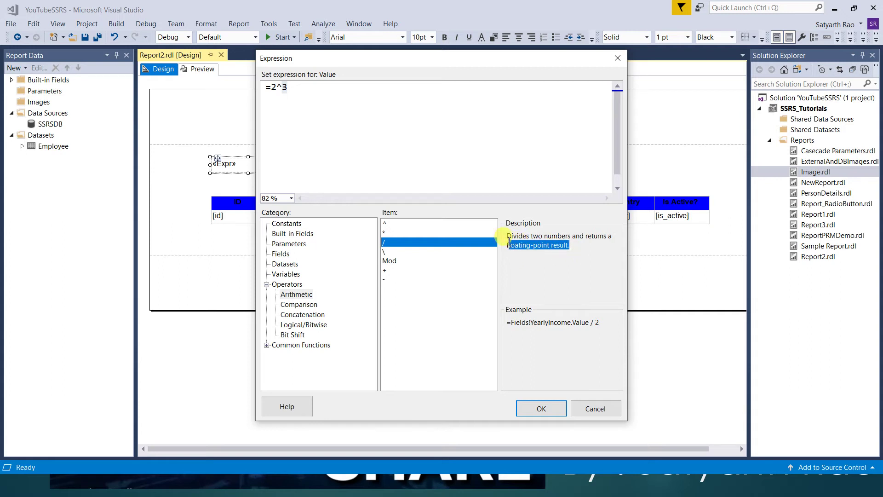
pyautogui.click(386, 252)
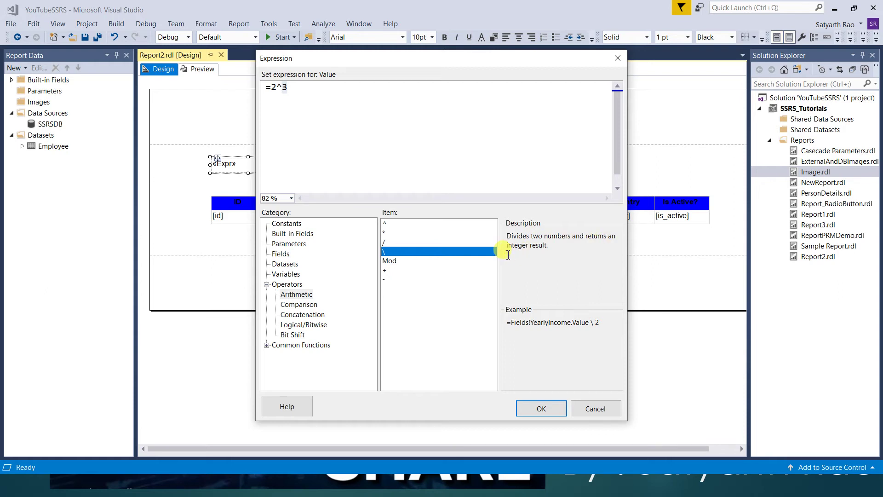
pyautogui.click(385, 243)
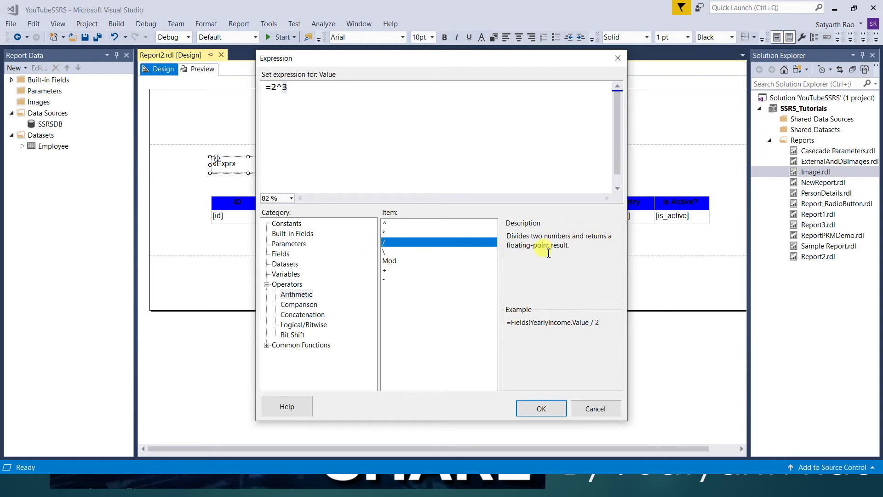
pyautogui.moveTo(578, 251); pyautogui.dragTo(492, 242)
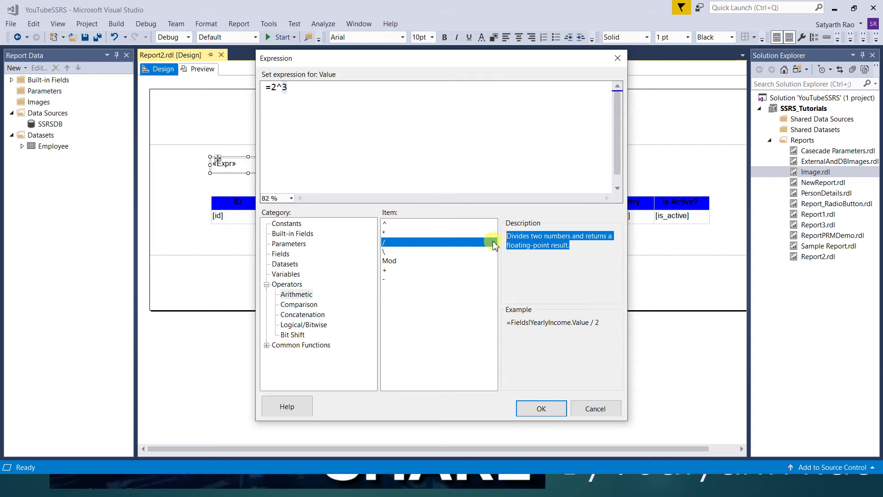
pyautogui.click(387, 252)
pyautogui.moveTo(554, 249); pyautogui.dragTo(506, 240)
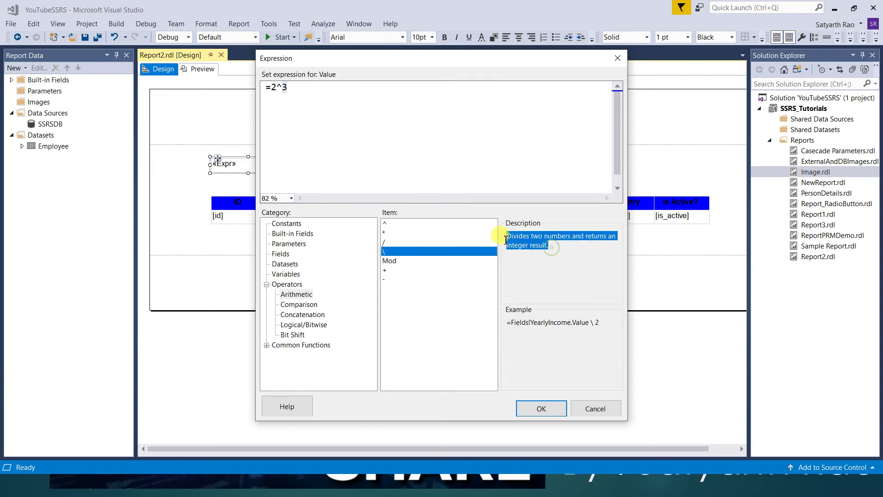
# Set the text box's value expression to =2/3 and preview the report.
pyautogui.click(285, 88)
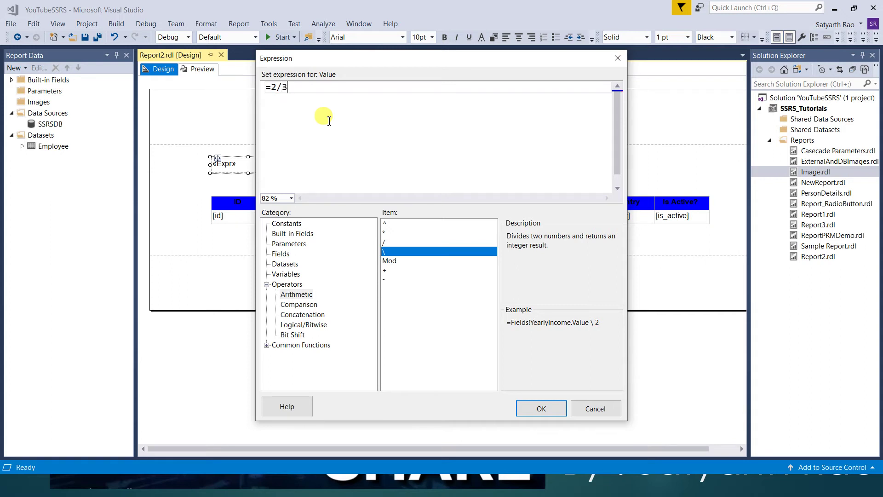
pyautogui.click(386, 242)
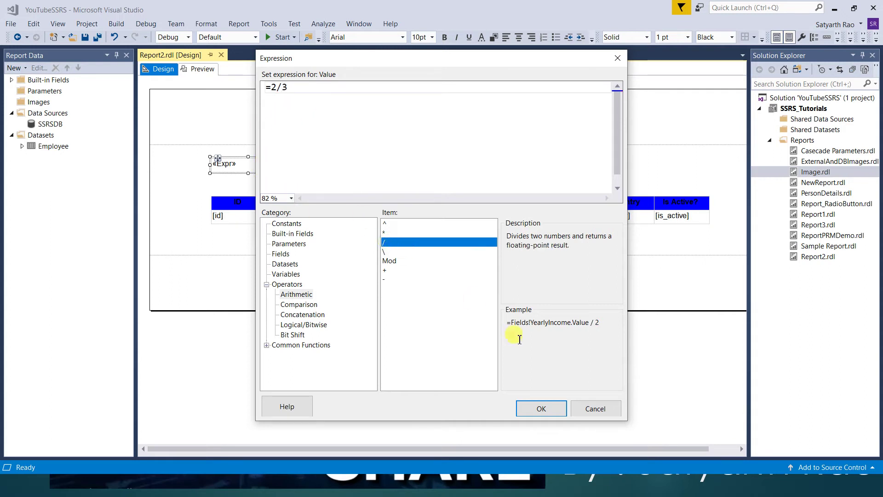
pyautogui.click(541, 409)
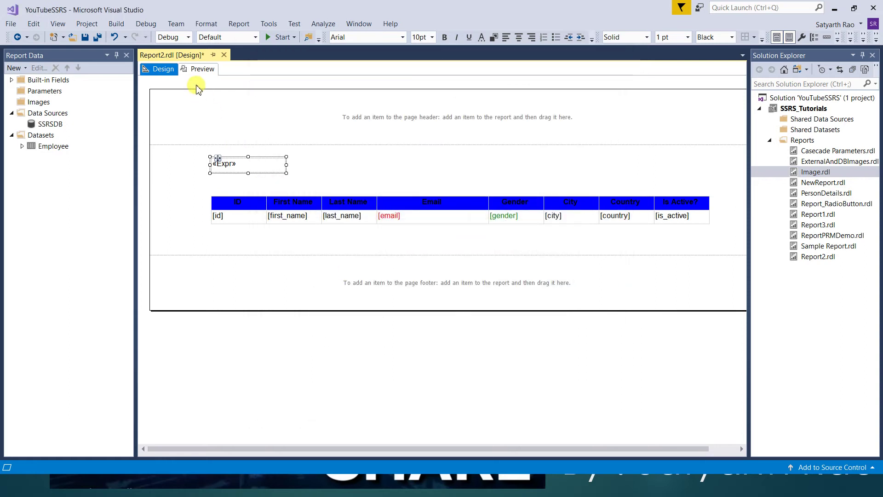
pyautogui.click(195, 69)
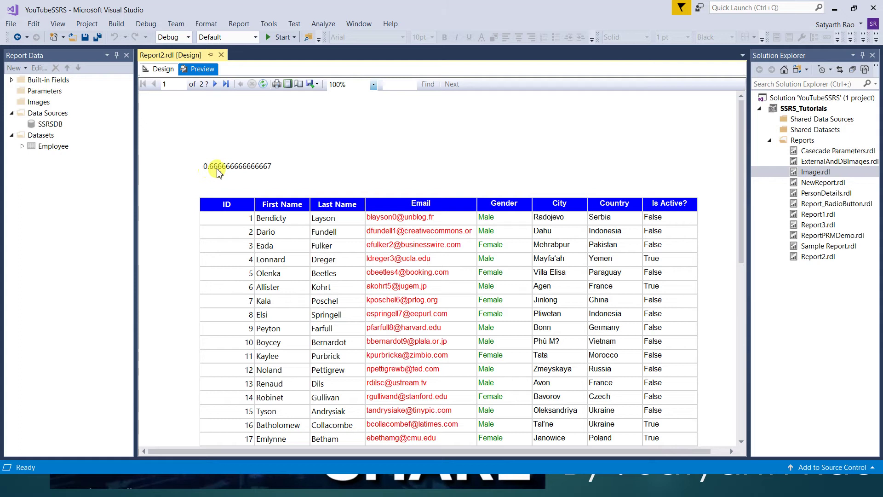
# Change the text box's value expression to =2\3 and preview the report, closing the error list.
pyautogui.click(159, 69)
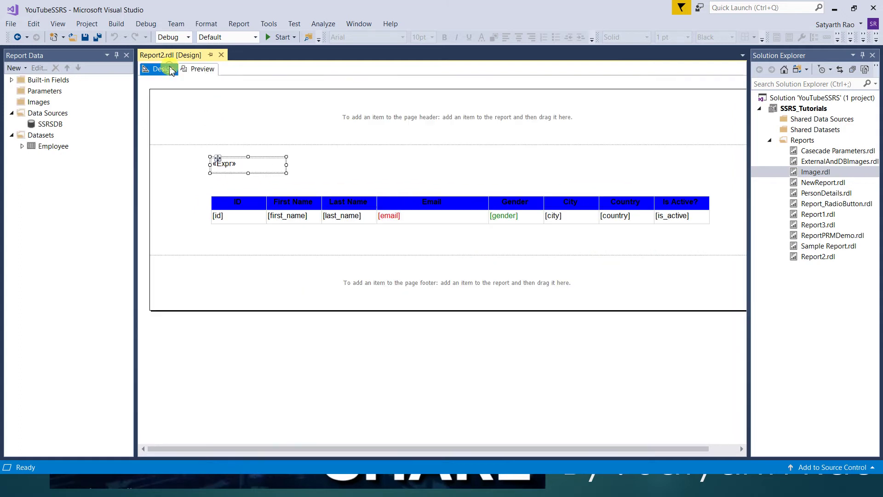
pyautogui.rightClick(261, 166)
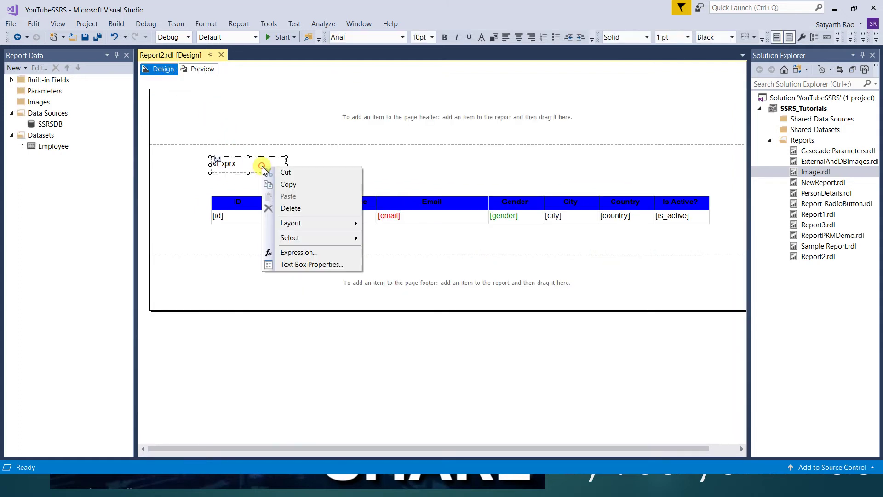
pyautogui.click(297, 253)
pyautogui.click(276, 87)
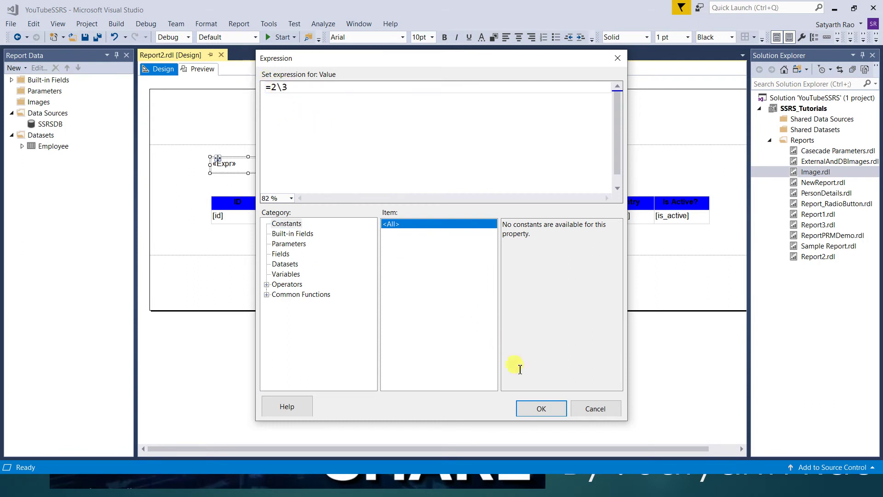
pyautogui.click(542, 412)
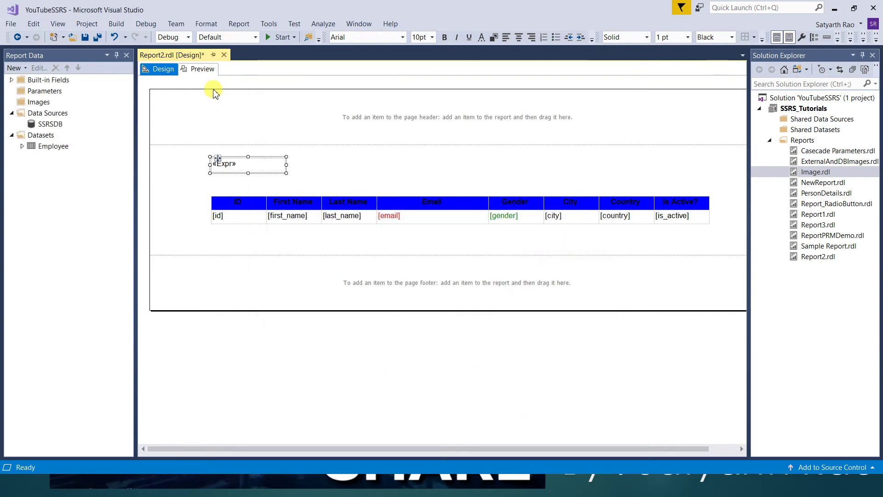
pyautogui.click(201, 69)
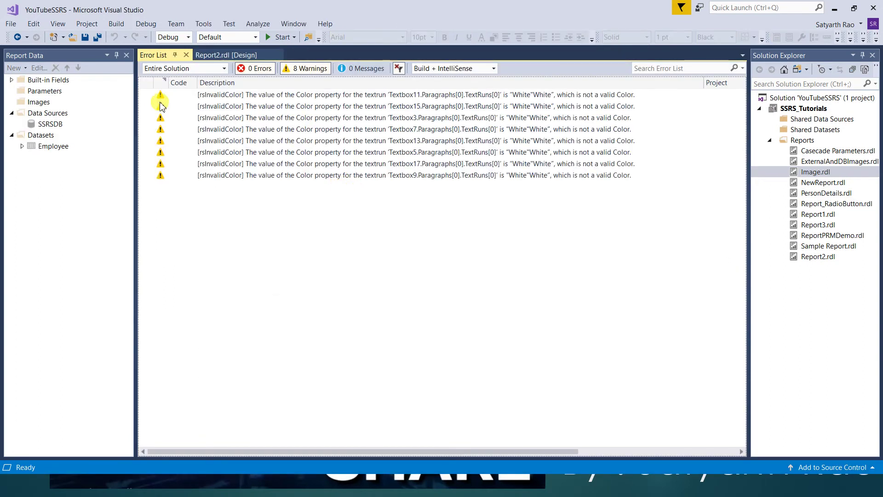
pyautogui.click(187, 55)
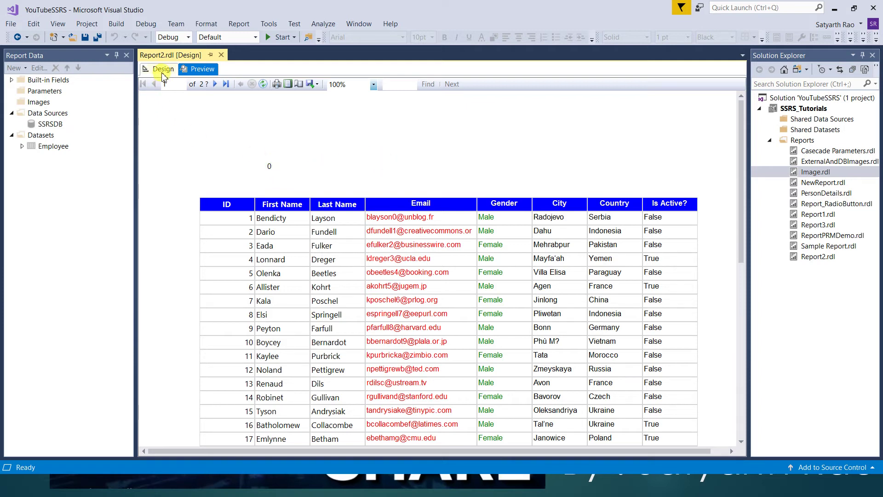
# Return to the report design, open the value expression of the text box above the table and examine the Mod arithmetic operator's description.
pyautogui.click(162, 69)
pyautogui.rightClick(252, 164)
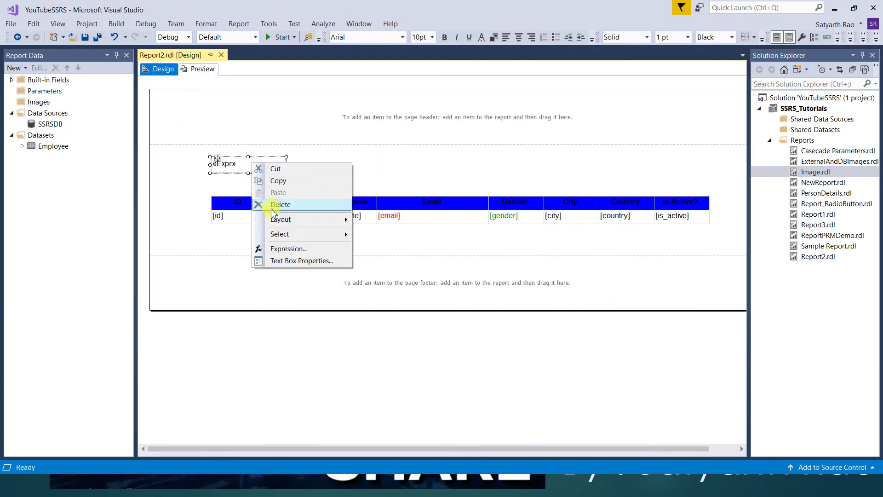
pyautogui.click(287, 248)
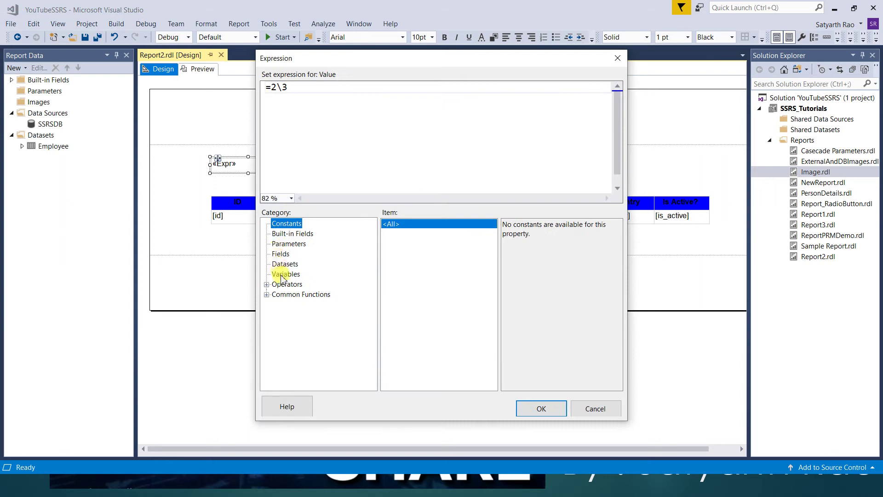
pyautogui.click(267, 285)
pyautogui.click(289, 294)
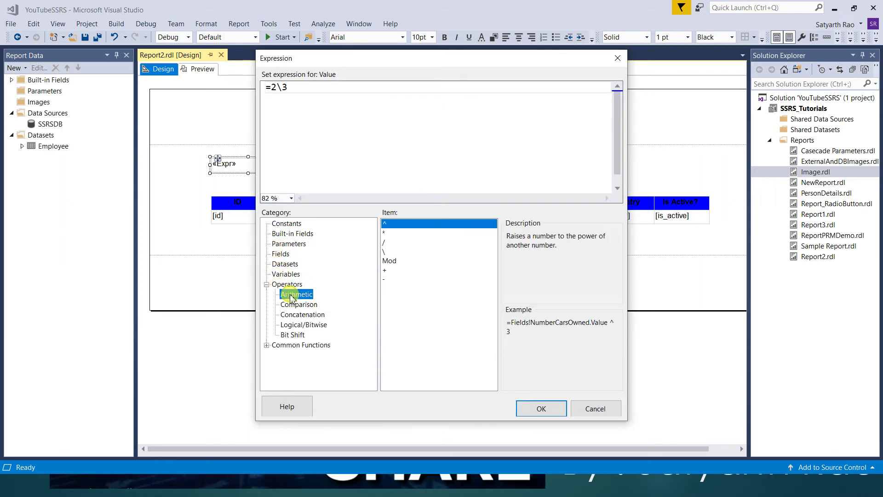
pyautogui.click(389, 261)
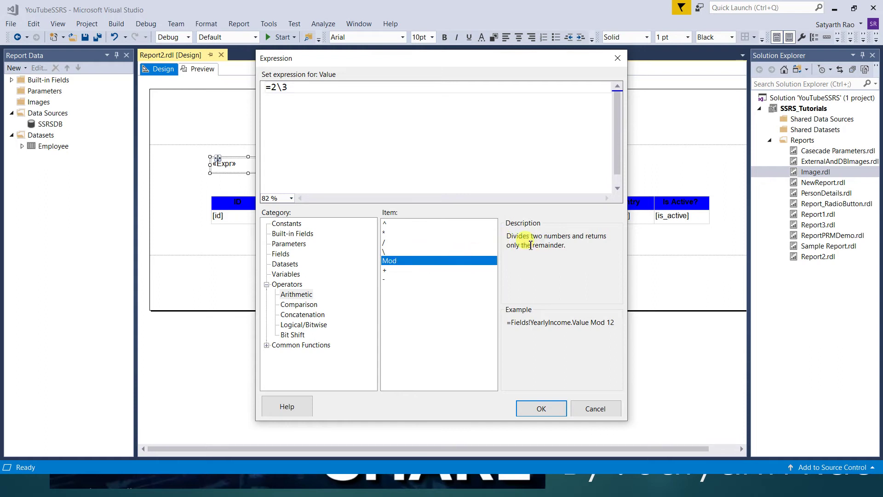
pyautogui.moveTo(509, 239); pyautogui.dragTo(558, 248)
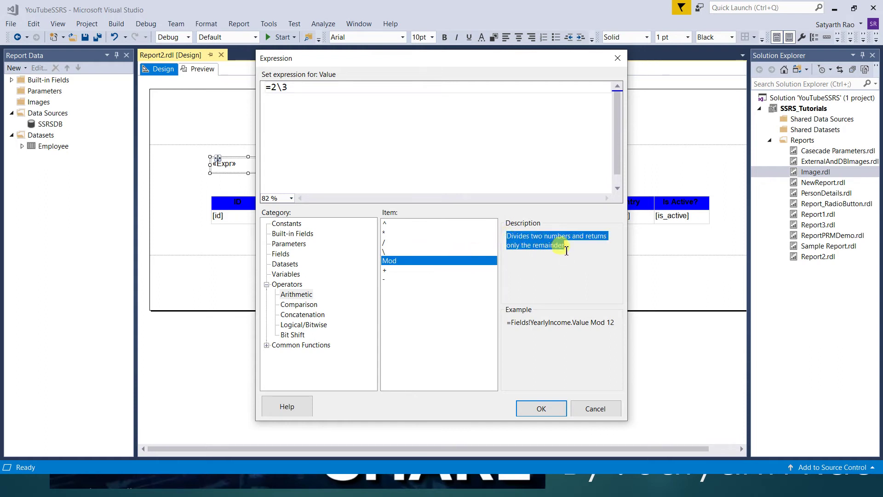
# Change the text box's value expression to =3 mod 2 and preview the report, closing the error list.
pyautogui.click(279, 88)
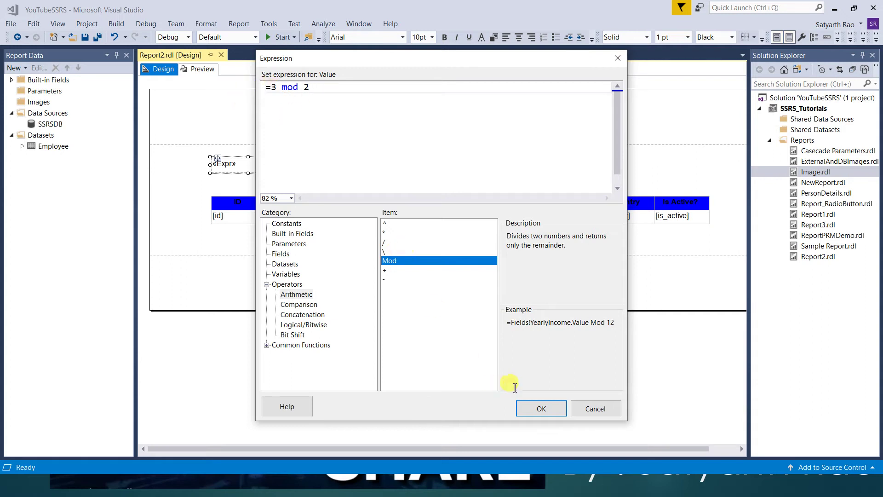
pyautogui.click(537, 408)
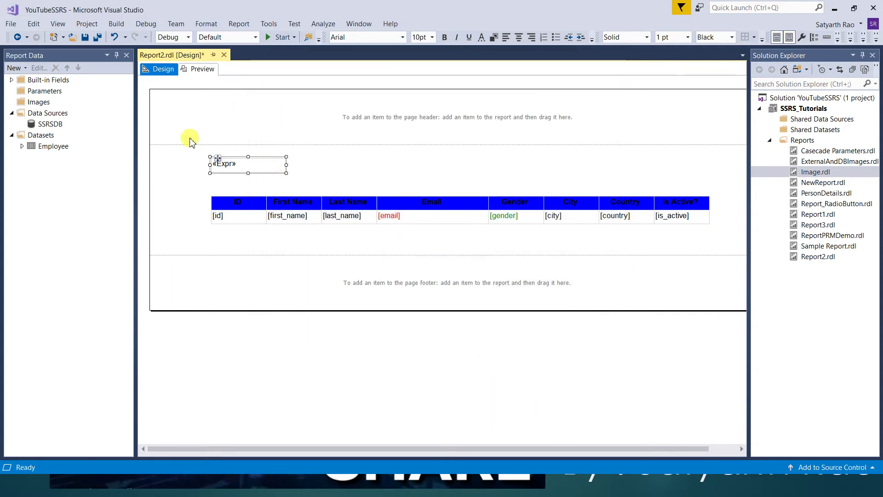
pyautogui.click(197, 69)
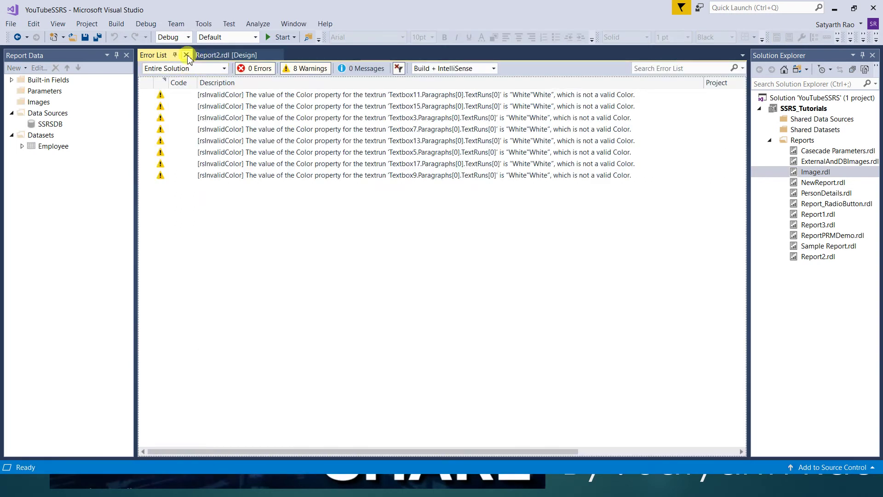
pyautogui.click(201, 58)
pyautogui.click(270, 158)
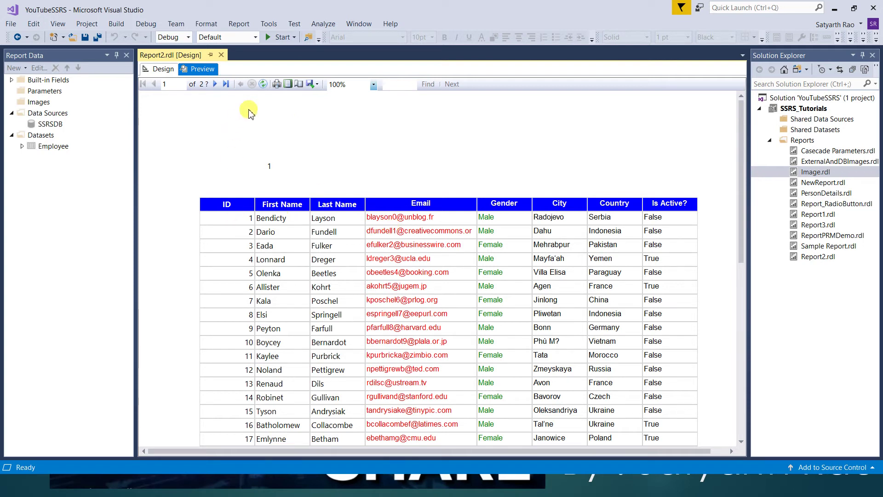
# Switch to the screen recorder's pen and handwrite 3/2 and 3 - 2 = 1 in red above the previewed table, circling the 1.
pyautogui.hotkey('alt', 'Tab')
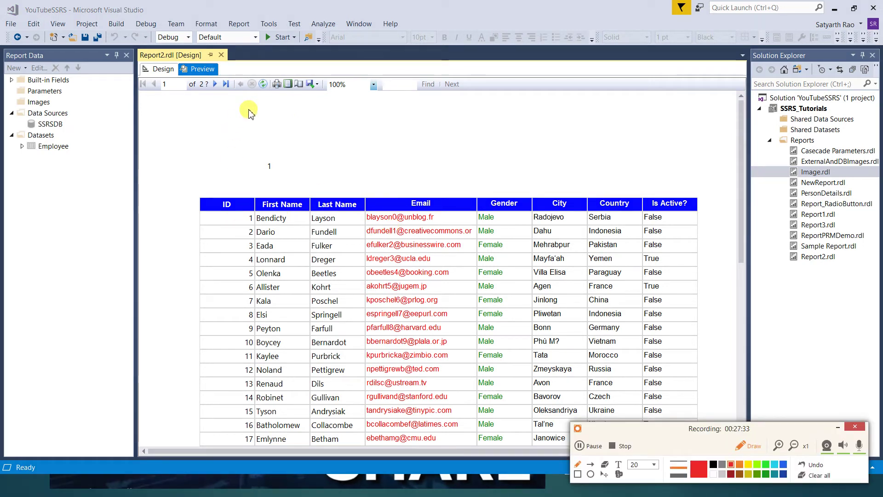
pyautogui.click(740, 447)
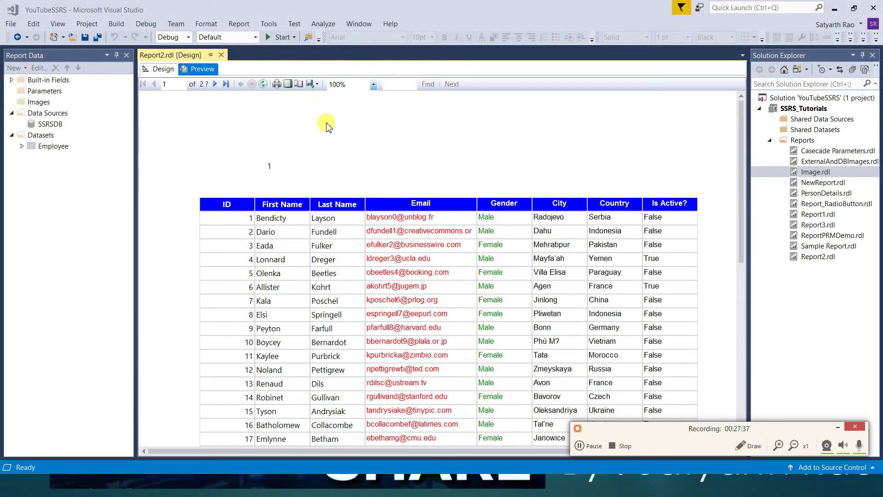
pyautogui.click(747, 450)
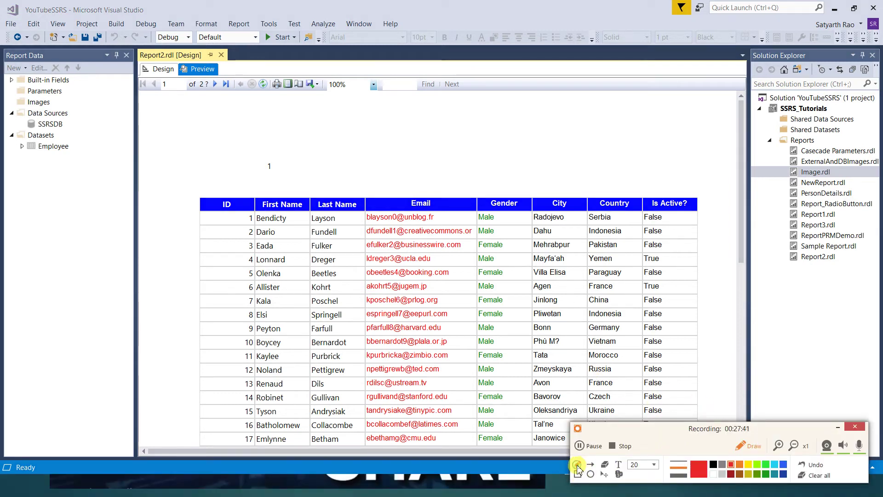
pyautogui.click(731, 465)
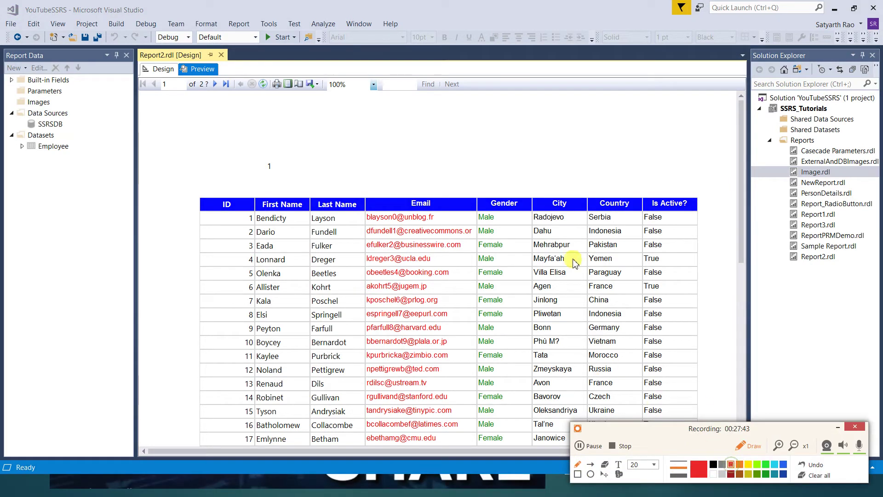
pyautogui.moveTo(317, 129)
pyautogui.mouseDown()
pyautogui.moveTo(356, 119)
pyautogui.moveTo(321, 151)
pyautogui.mouseUp()
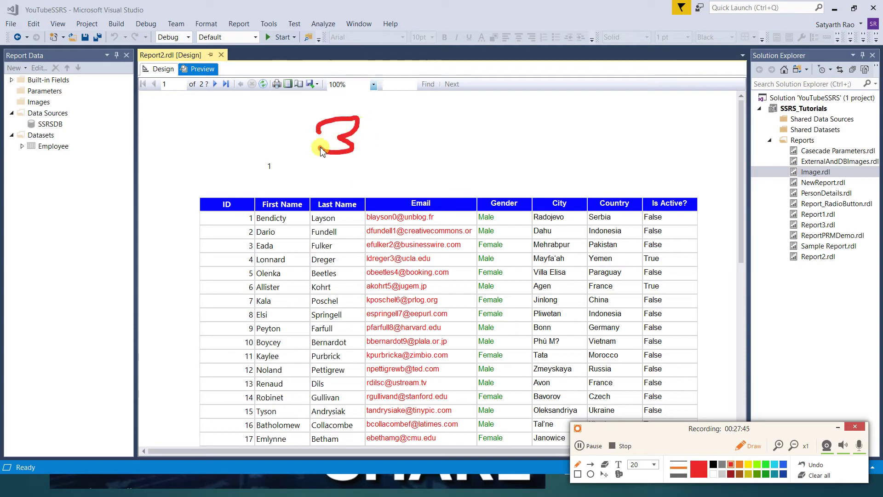
pyautogui.moveTo(385, 124)
pyautogui.mouseDown()
pyautogui.moveTo(357, 175)
pyautogui.moveTo(427, 171)
pyautogui.mouseUp()
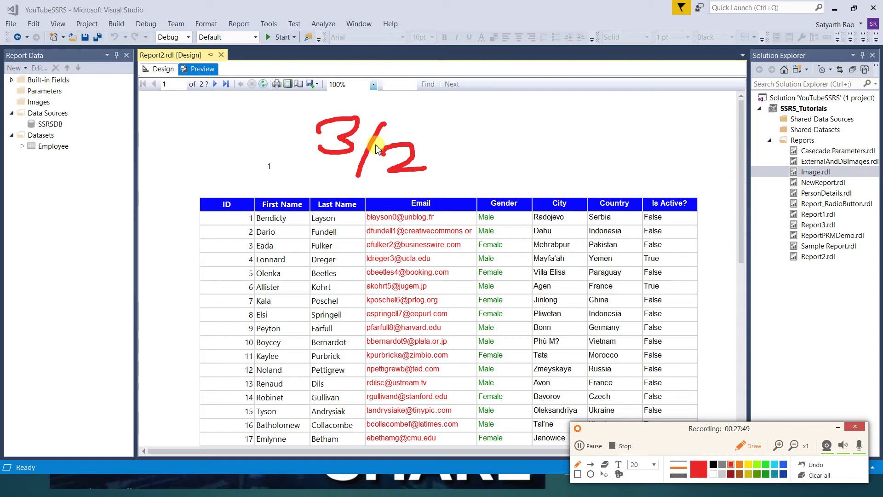
pyautogui.moveTo(414, 148)
pyautogui.mouseDown()
pyautogui.moveTo(397, 108)
pyautogui.moveTo(350, 123)
pyautogui.mouseUp()
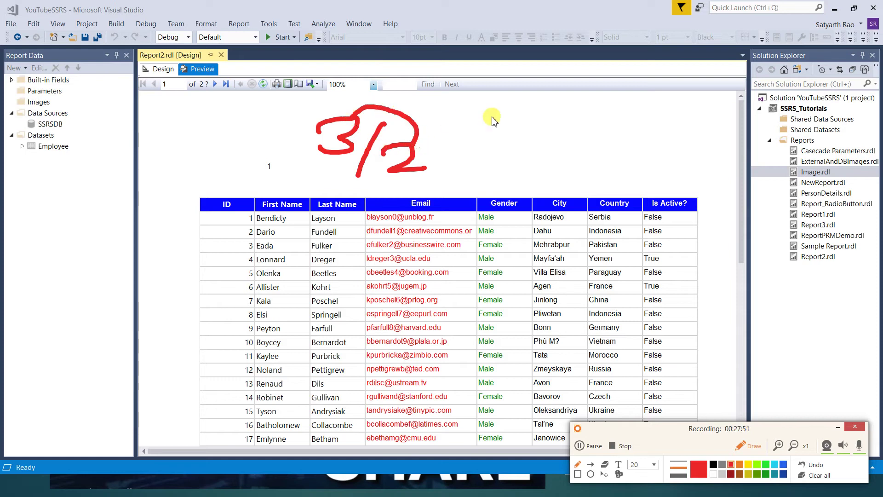
pyautogui.moveTo(529, 103)
pyautogui.mouseDown()
pyautogui.moveTo(548, 113)
pyautogui.moveTo(528, 125)
pyautogui.moveTo(606, 111)
pyautogui.moveTo(627, 124)
pyautogui.moveTo(664, 113)
pyautogui.moveTo(669, 124)
pyautogui.moveTo(722, 147)
pyautogui.mouseUp()
pyautogui.moveTo(709, 110)
pyautogui.mouseDown()
pyautogui.moveTo(680, 159)
pyautogui.moveTo(730, 121)
pyautogui.moveTo(698, 102)
pyautogui.mouseUp()
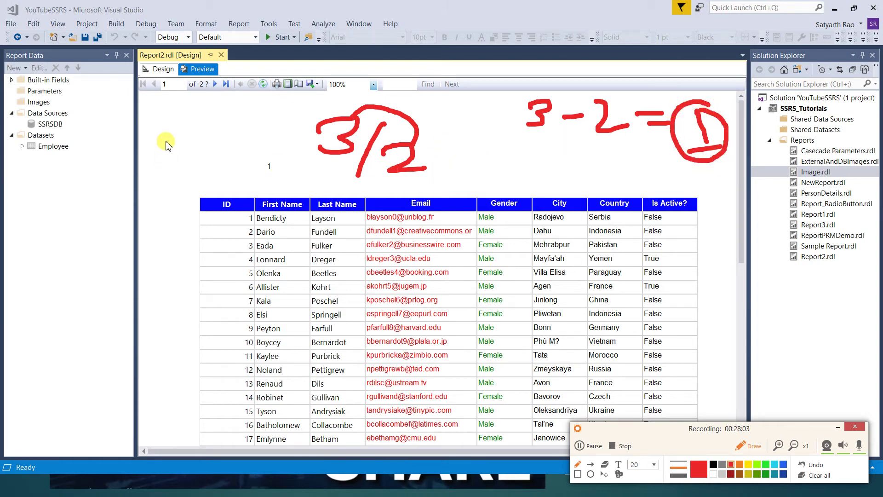
# Handwrite the long division of 3 by 2 beside the previewed result and circle the remainder 1, linking it to the text box value.
pyautogui.moveTo(161, 139)
pyautogui.mouseDown()
pyautogui.moveTo(172, 152)
pyautogui.moveTo(202, 156)
pyautogui.moveTo(189, 170)
pyautogui.mouseUp()
pyautogui.moveTo(191, 123)
pyautogui.mouseDown()
pyautogui.moveTo(256, 116)
pyautogui.moveTo(220, 156)
pyautogui.mouseUp()
pyautogui.moveTo(222, 99); pyautogui.dragTo(223, 128)
pyautogui.moveTo(226, 162); pyautogui.dragTo(282, 181)
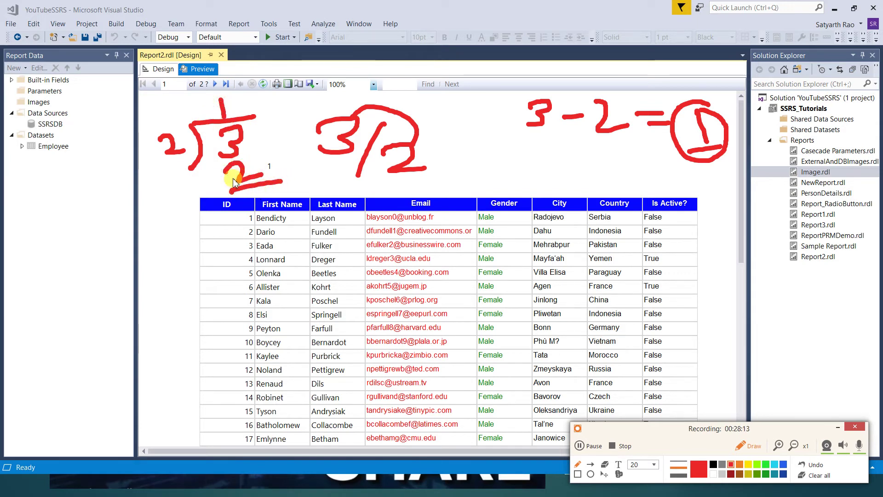
pyautogui.moveTo(206, 187); pyautogui.dragTo(245, 182)
pyautogui.moveTo(301, 175)
pyautogui.mouseDown()
pyautogui.moveTo(311, 195)
pyautogui.moveTo(297, 199)
pyautogui.moveTo(315, 175)
pyautogui.mouseUp()
pyautogui.moveTo(272, 150)
pyautogui.mouseDown()
pyautogui.moveTo(263, 174)
pyautogui.moveTo(295, 141)
pyautogui.moveTo(301, 149)
pyautogui.mouseUp()
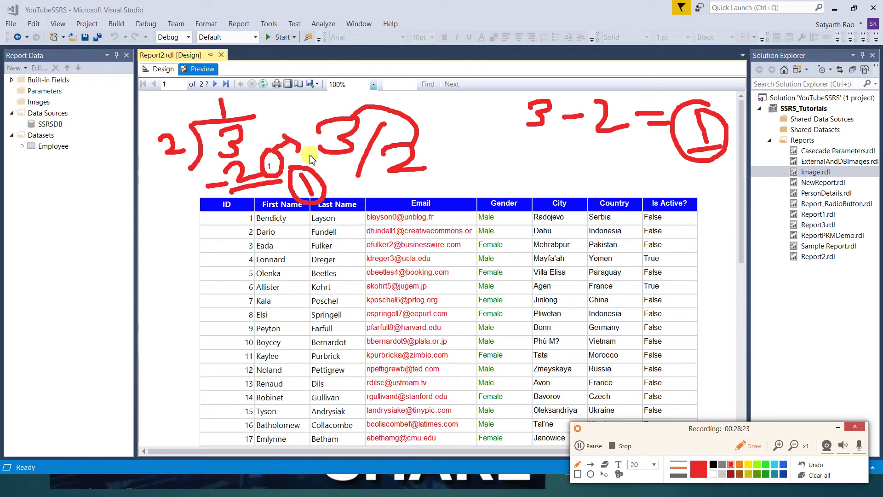
# Clear all handwritten annotations from the preview and leave the recorder's drawing mode.
pyautogui.click(817, 479)
pyautogui.click(167, 70)
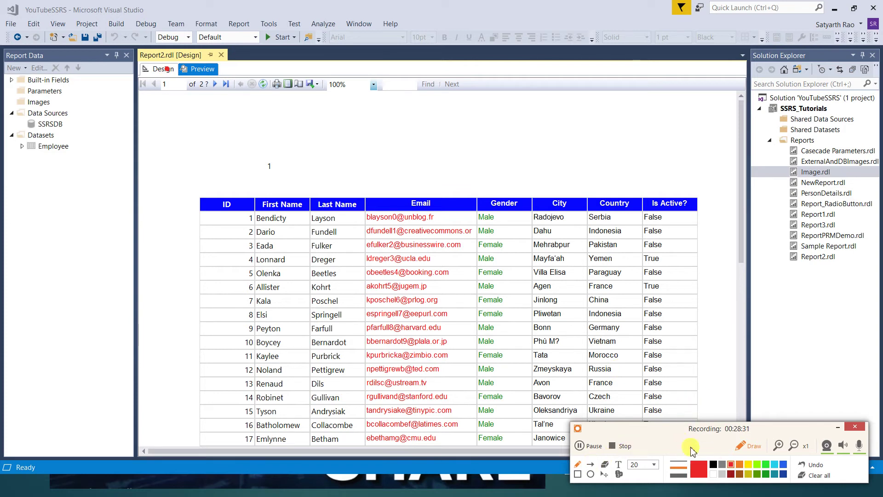
pyautogui.click(747, 447)
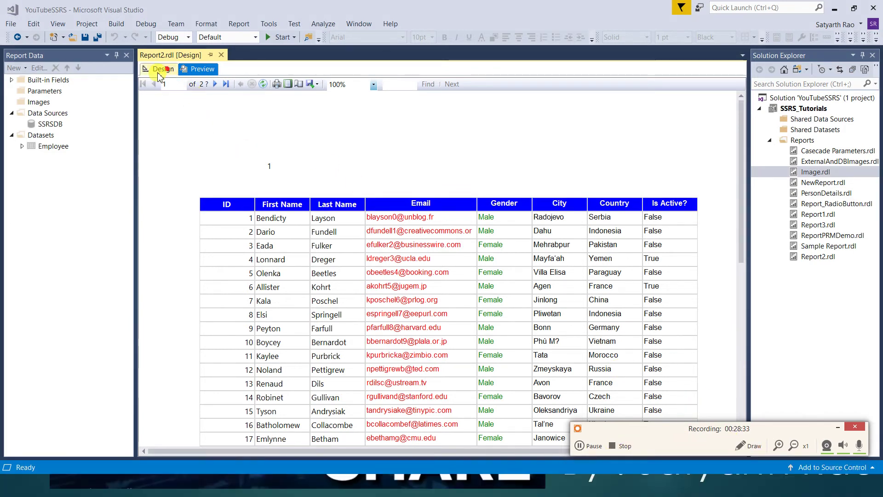
# Change the text box's value expression to =10 mod 2 and preview the report, closing the error list.
pyautogui.click(158, 75)
pyautogui.rightClick(273, 165)
pyautogui.click(302, 250)
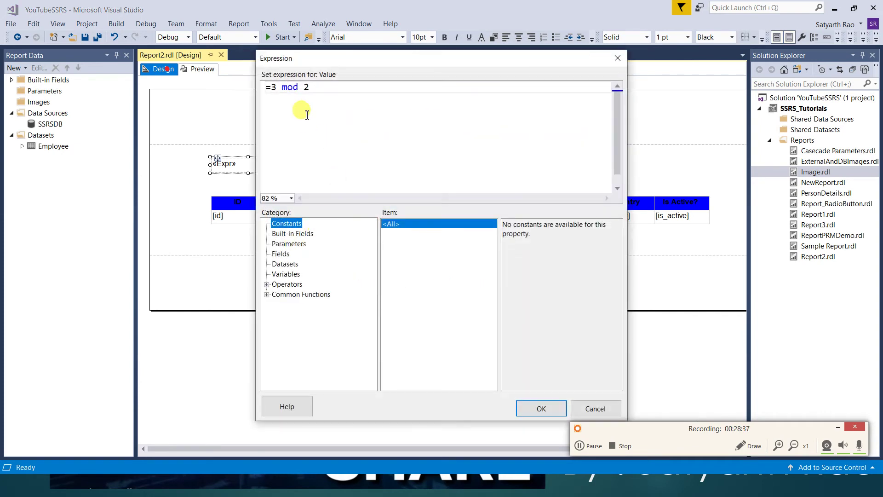
pyautogui.click(282, 87)
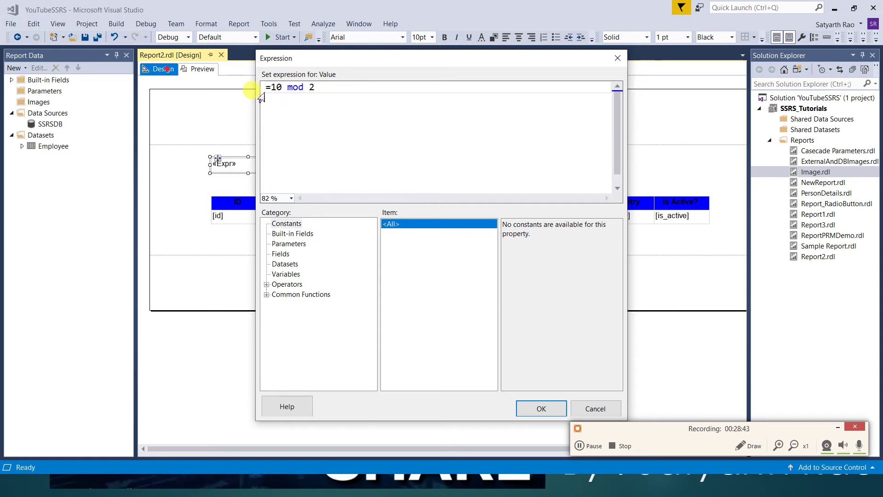
pyautogui.click(544, 409)
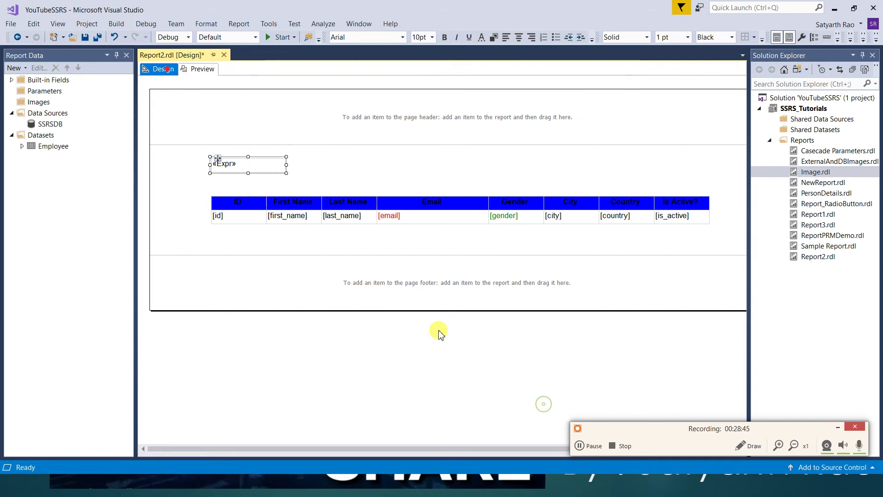
pyautogui.click(196, 68)
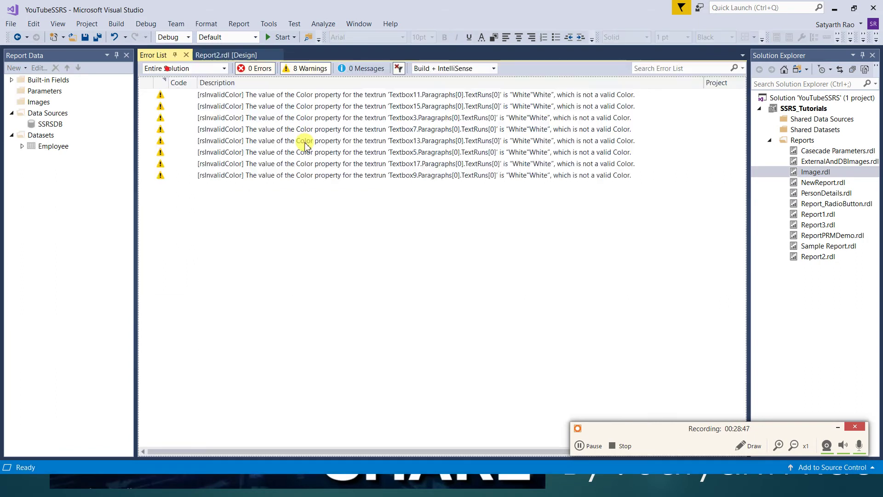
pyautogui.click(186, 56)
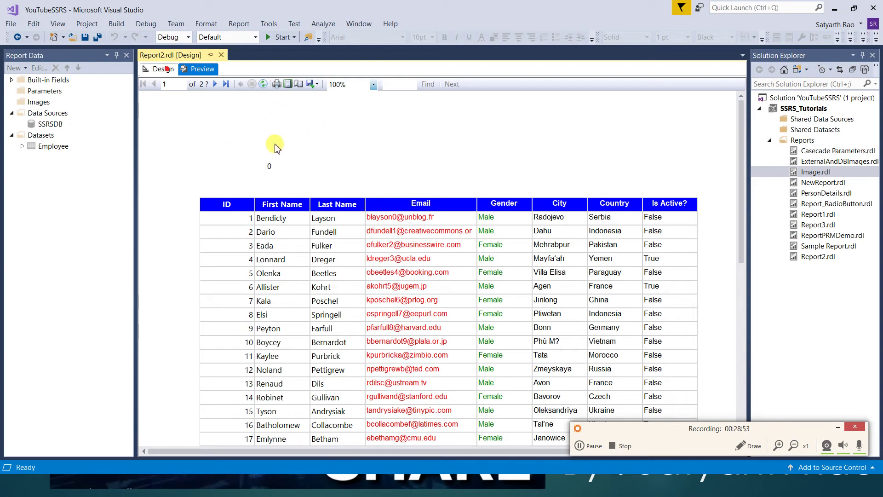
# Reopen the text box's value expression and examine the + and - arithmetic operators, including the description and example for -.
pyautogui.click(158, 69)
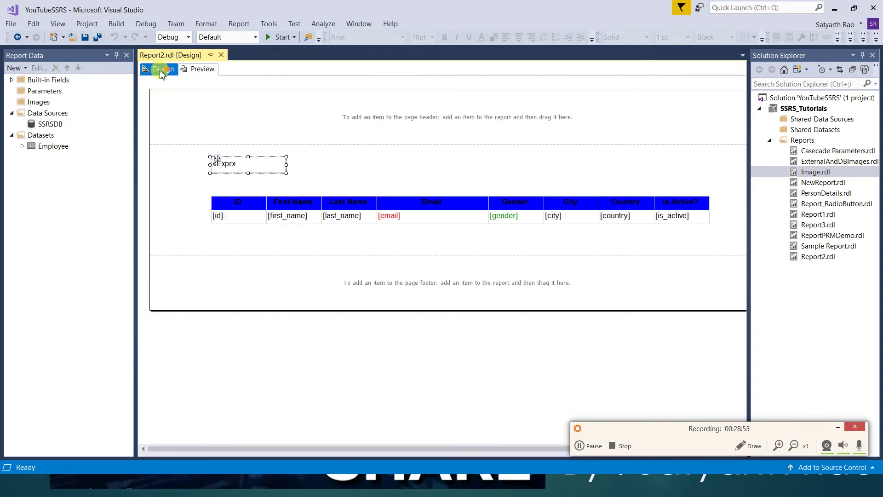
pyautogui.click(251, 169)
pyautogui.rightClick(251, 169)
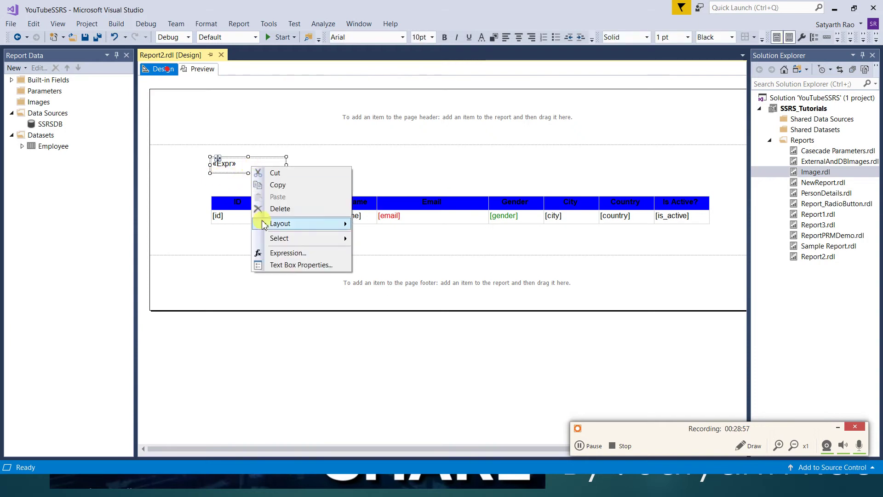
pyautogui.click(260, 252)
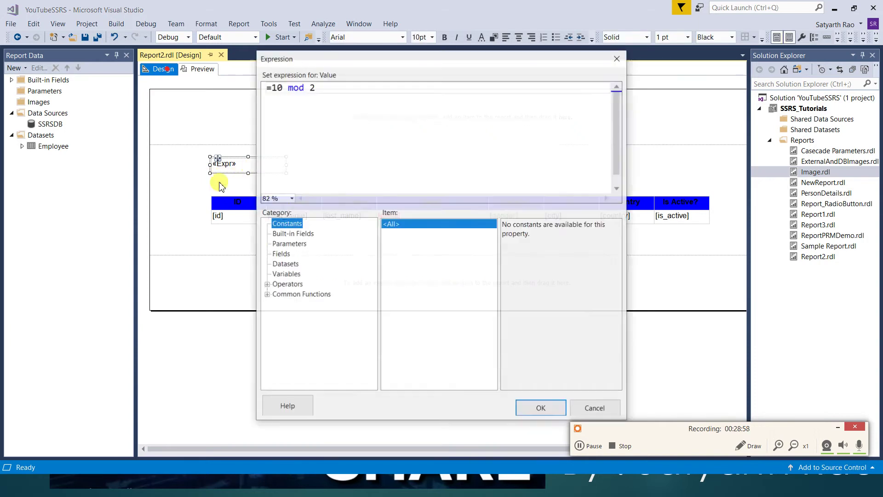
pyautogui.click(272, 285)
pyautogui.click(267, 285)
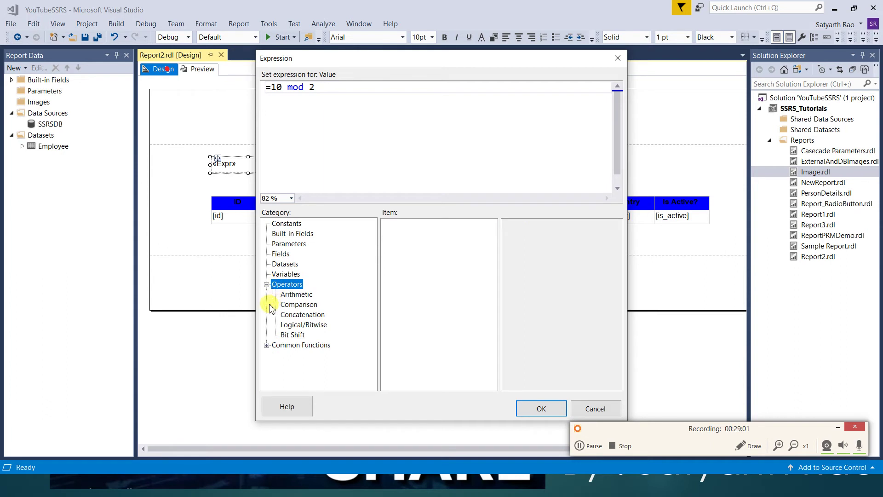
pyautogui.click(293, 294)
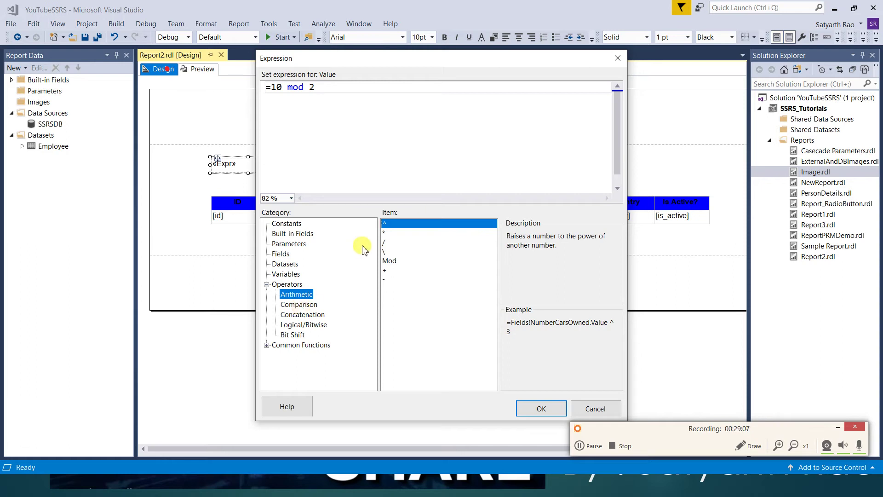
pyautogui.click(388, 270)
pyautogui.click(387, 279)
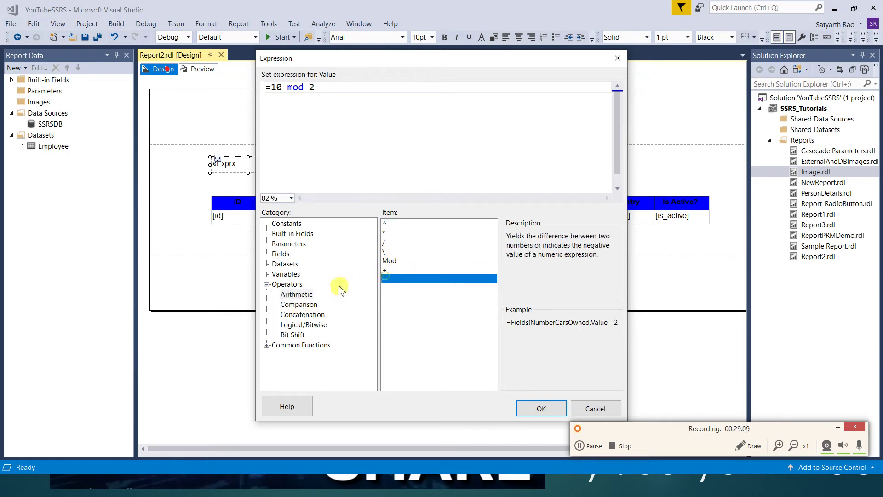
pyautogui.moveTo(507, 238); pyautogui.dragTo(595, 261)
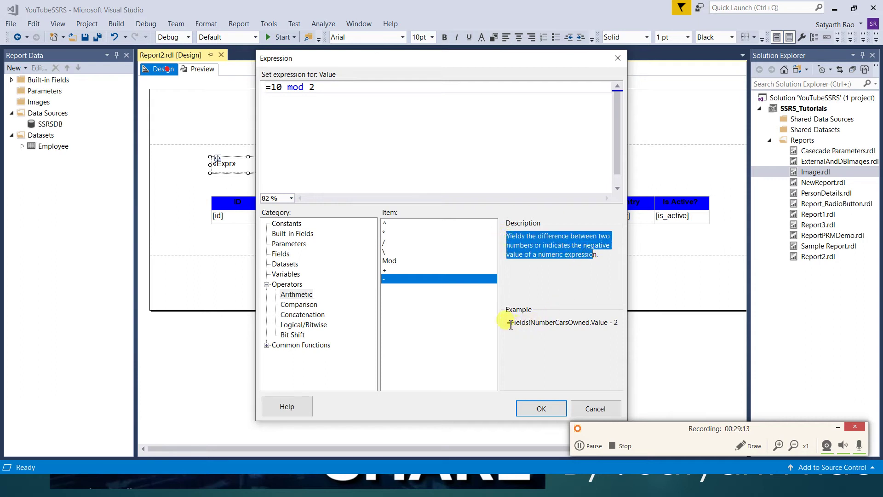
pyautogui.moveTo(508, 324); pyautogui.dragTo(600, 322)
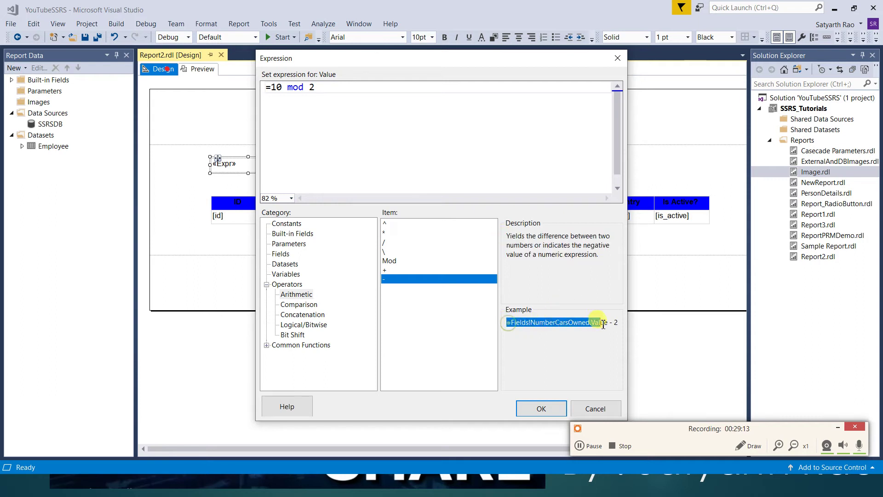
# Review the comparison operators, change the text box's value expression to =10<2, and preview the report, closing the error list.
pyautogui.click(299, 304)
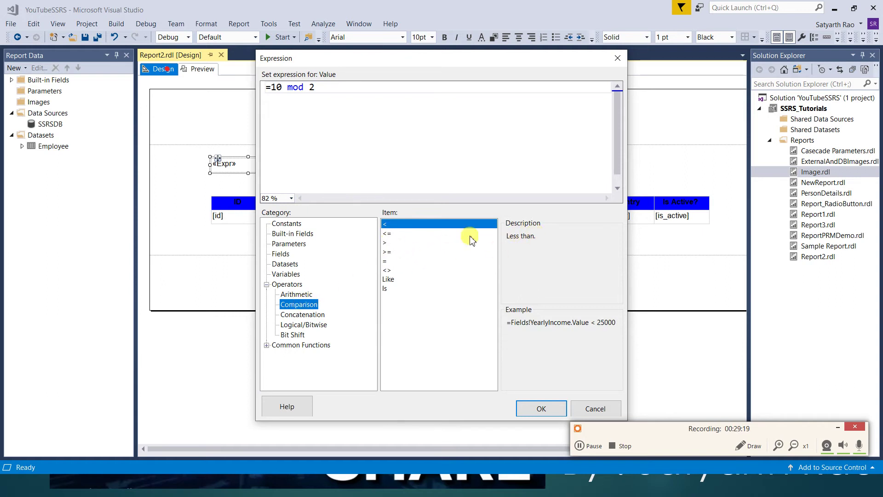
pyautogui.moveTo(271, 87); pyautogui.dragTo(342, 95)
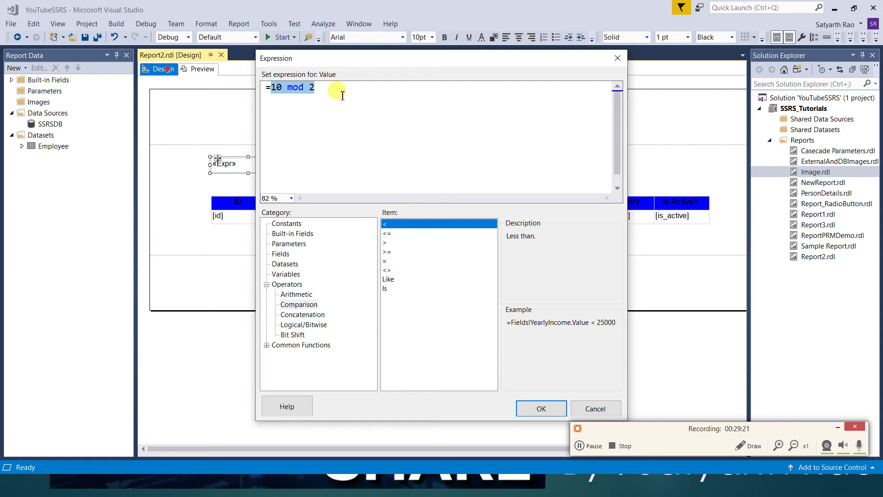
pyautogui.write('10<2')
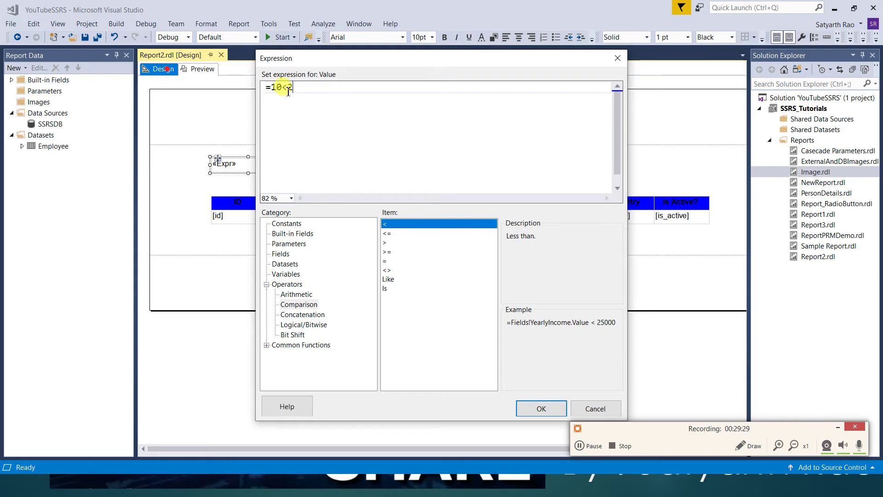
pyautogui.click(541, 409)
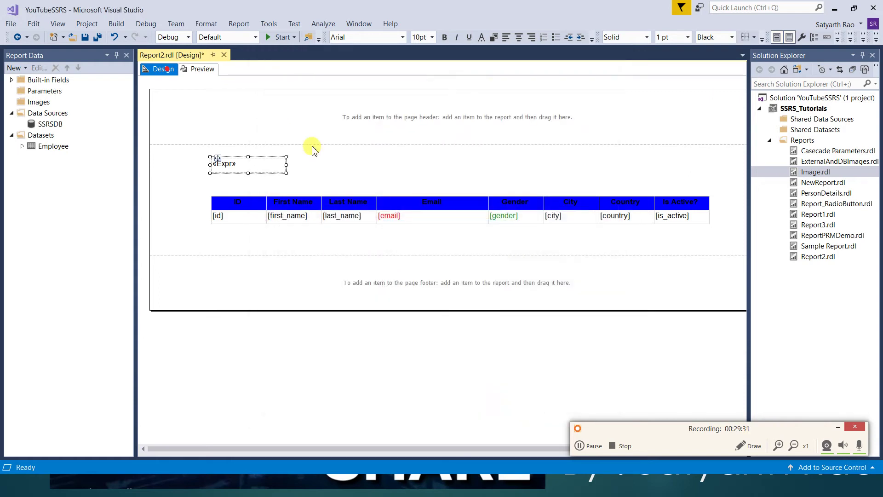
pyautogui.click(198, 70)
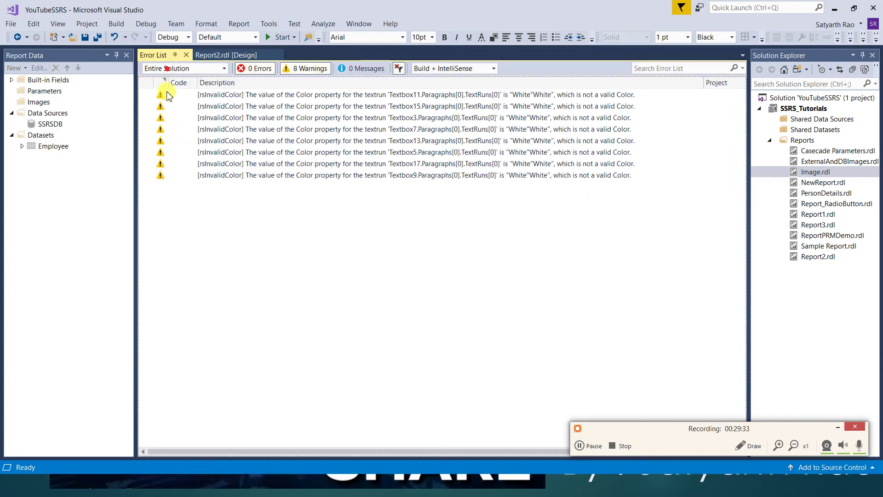
pyautogui.click(186, 55)
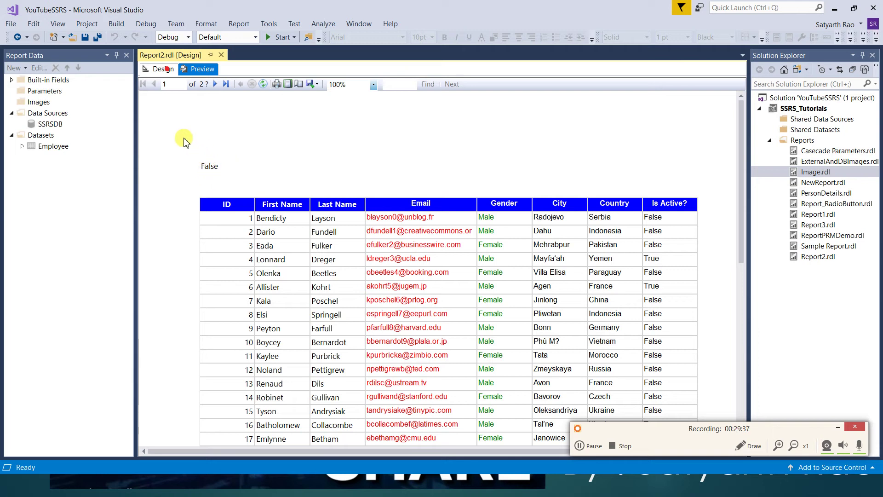
# Return to the report design and preview the report once more, closing the error list.
pyautogui.click(162, 70)
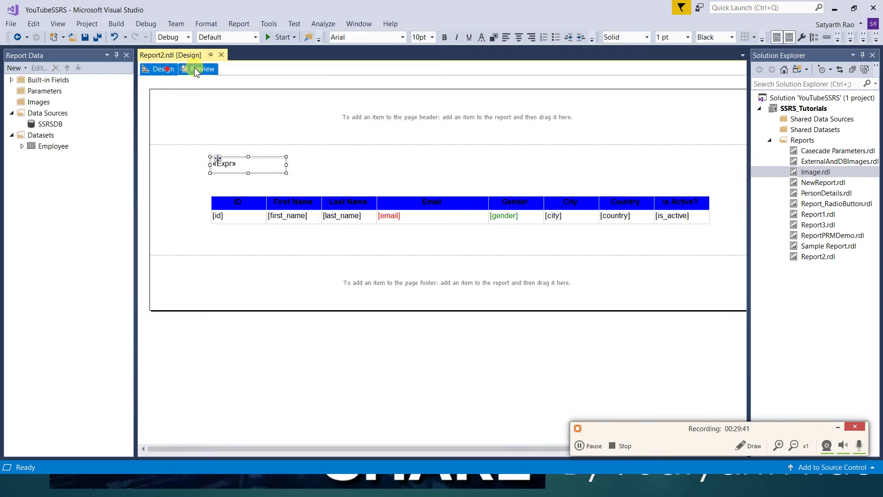
pyautogui.click(198, 69)
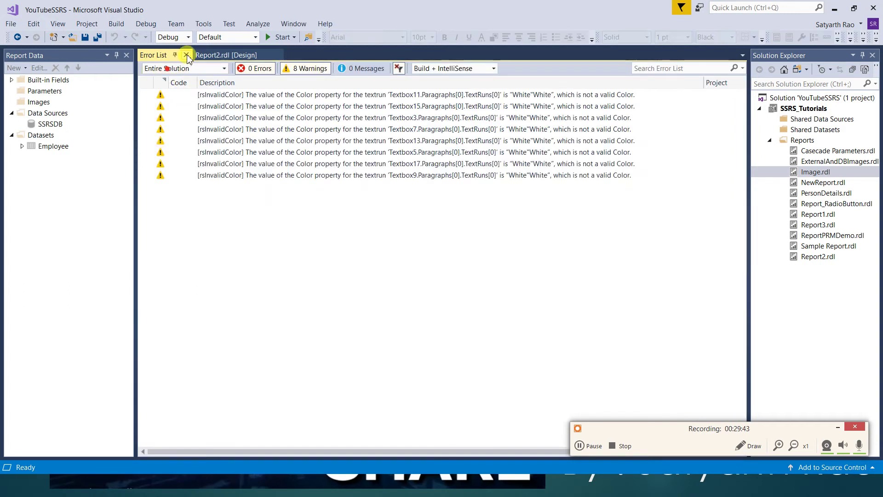
pyautogui.click(186, 55)
# Reopen the text box's value expression from the report design and show the Logical/Bitwise operators.
pyautogui.click(159, 69)
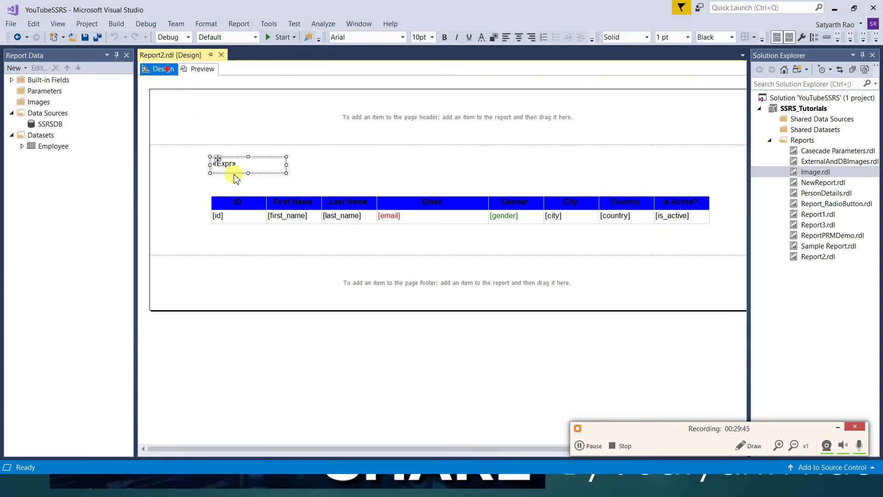
pyautogui.rightClick(261, 165)
pyautogui.click(280, 248)
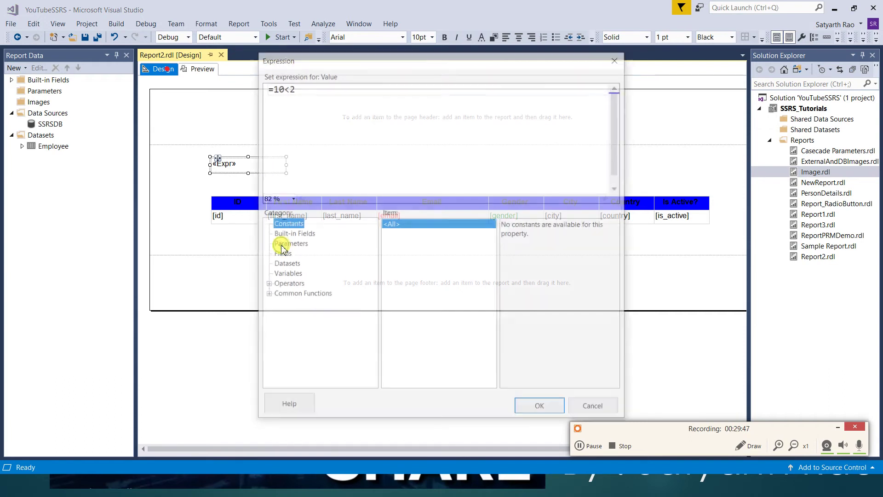
pyautogui.click(266, 284)
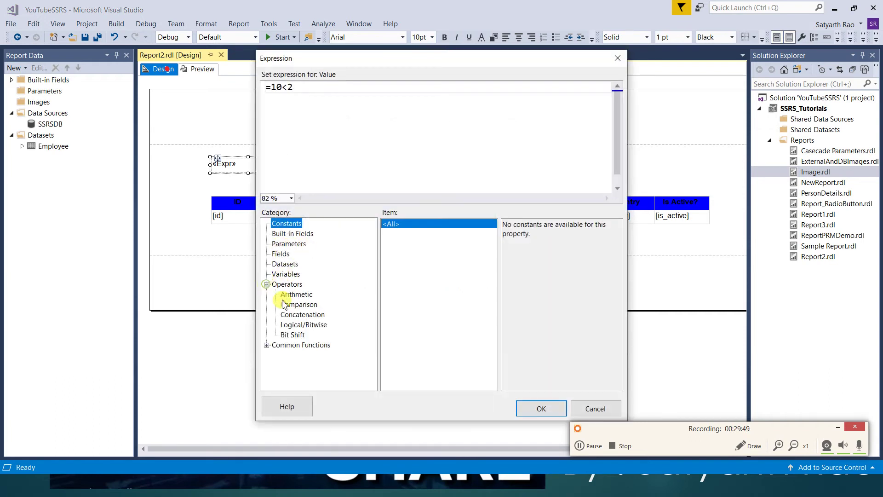
pyautogui.click(310, 327)
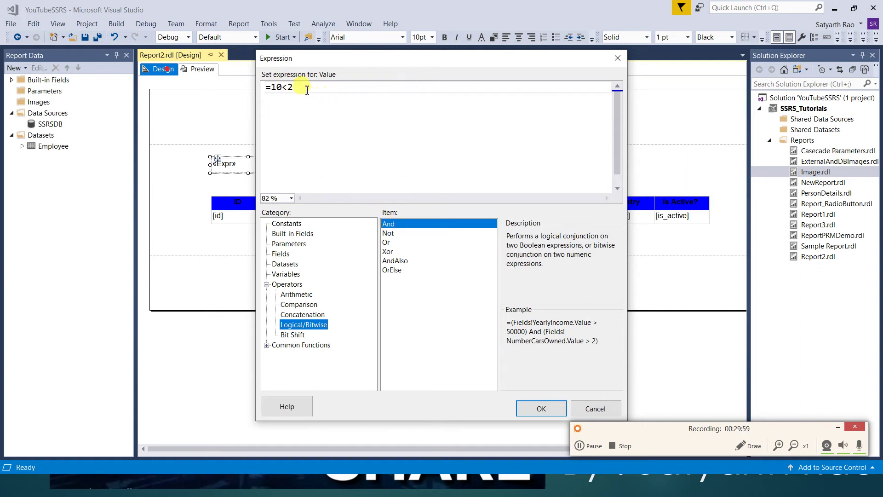
# Examine the Not operator's description and example, highlighting the bracketed YearlyIncome condition and the Not keyword.
pyautogui.click(386, 234)
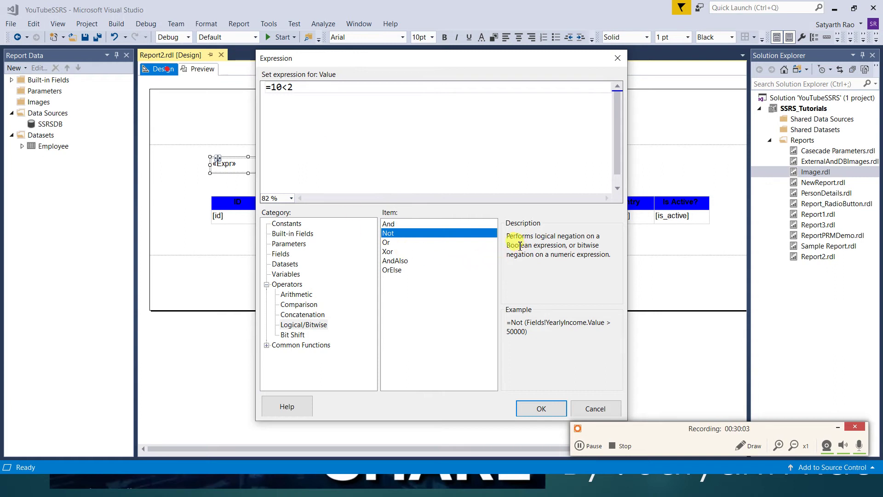
pyautogui.moveTo(525, 325); pyautogui.dragTo(530, 331)
pyautogui.click(534, 334)
pyautogui.click(541, 343)
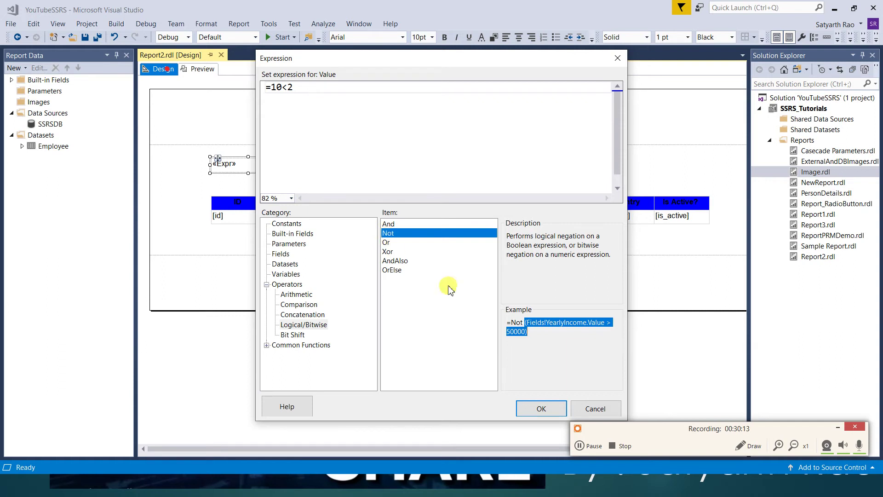
pyautogui.moveTo(526, 323); pyautogui.dragTo(527, 332)
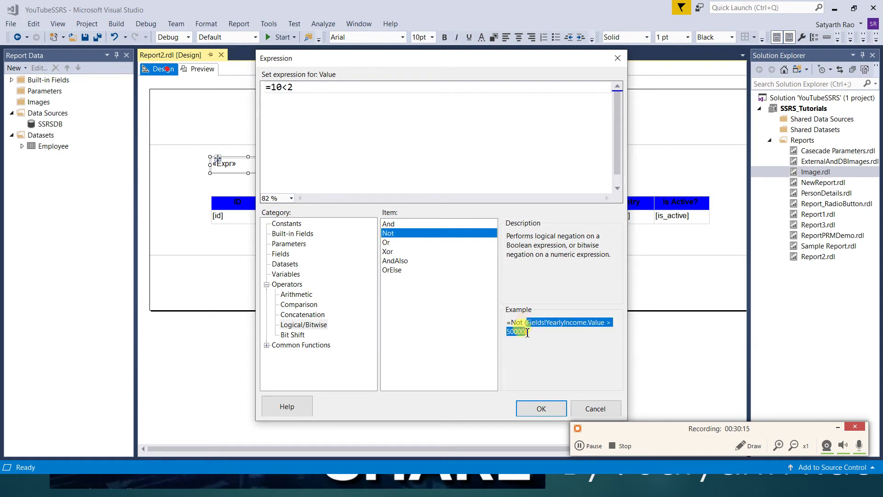
pyautogui.click(513, 324)
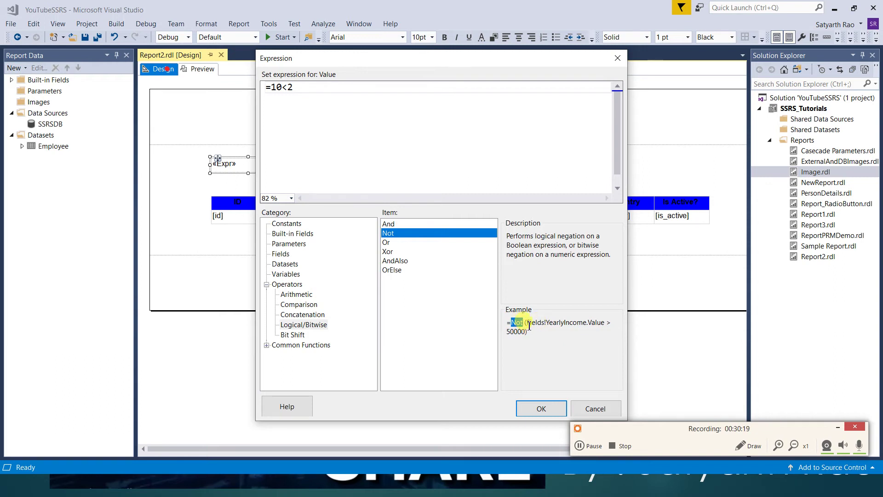
# Compare the descriptions and examples of the Or, And, AndAlso and OrElse logical operators.
pyautogui.click(387, 244)
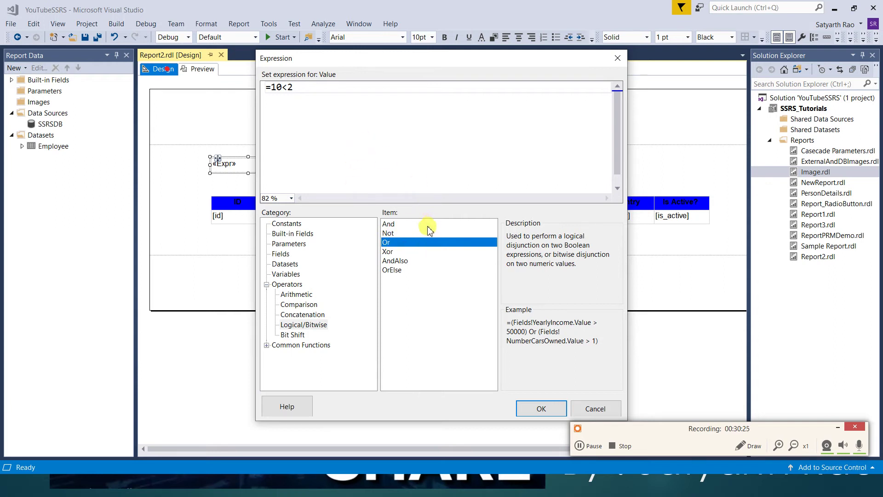
pyautogui.click(394, 225)
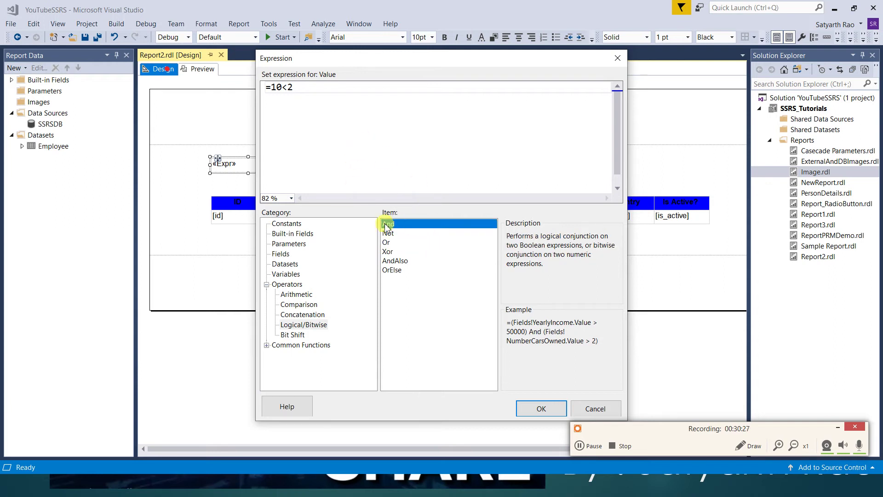
pyautogui.click(395, 261)
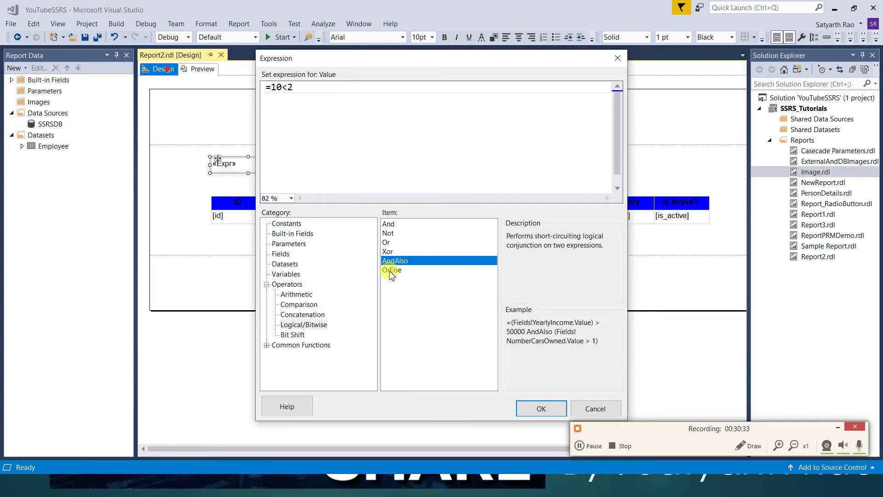
pyautogui.click(388, 272)
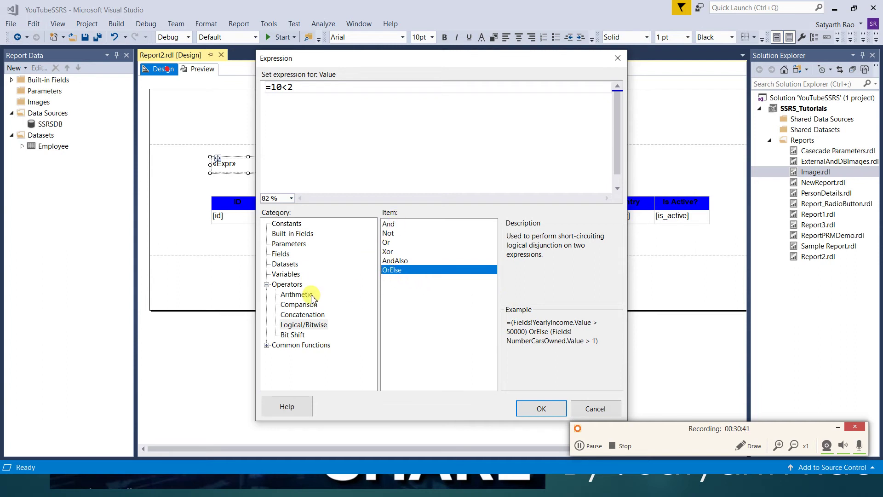
pyautogui.click(390, 260)
pyautogui.click(392, 271)
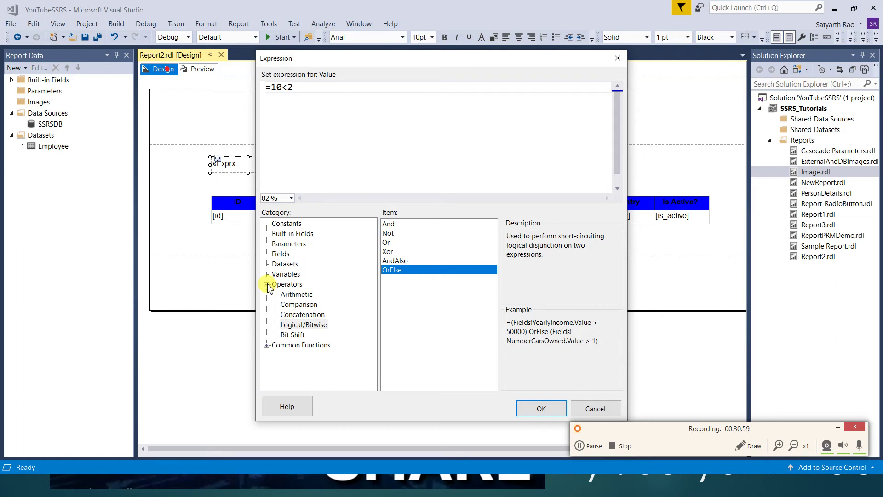
# Revisit the Comparison, Concatenation, Logical/Bitwise and Arithmetic operator categories.
pyautogui.click(295, 304)
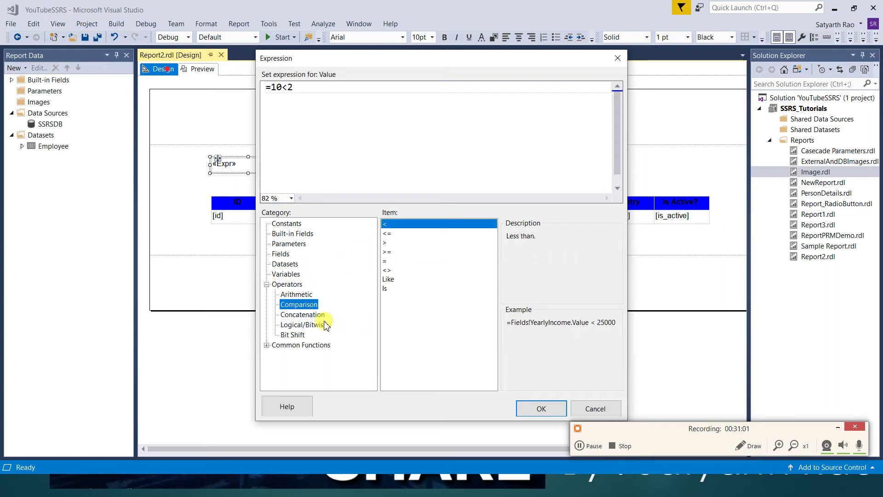
pyautogui.click(313, 315)
pyautogui.click(309, 325)
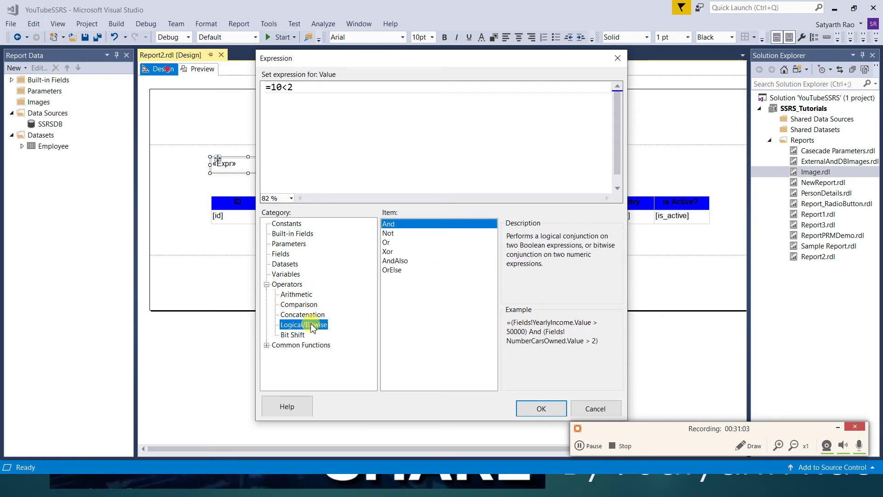
pyautogui.click(295, 294)
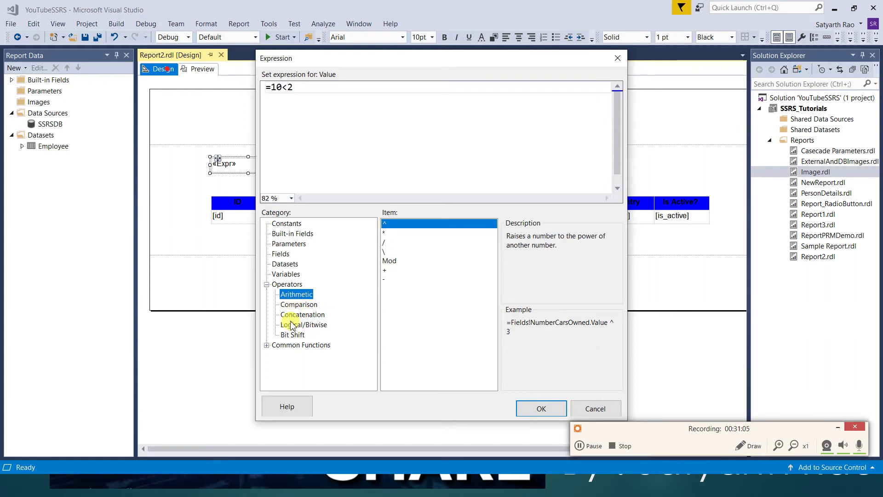
# Expand the Common Functions category, collapse Operators, and examine the Text functions Chr, AscW and Asc.
pyautogui.click(267, 345)
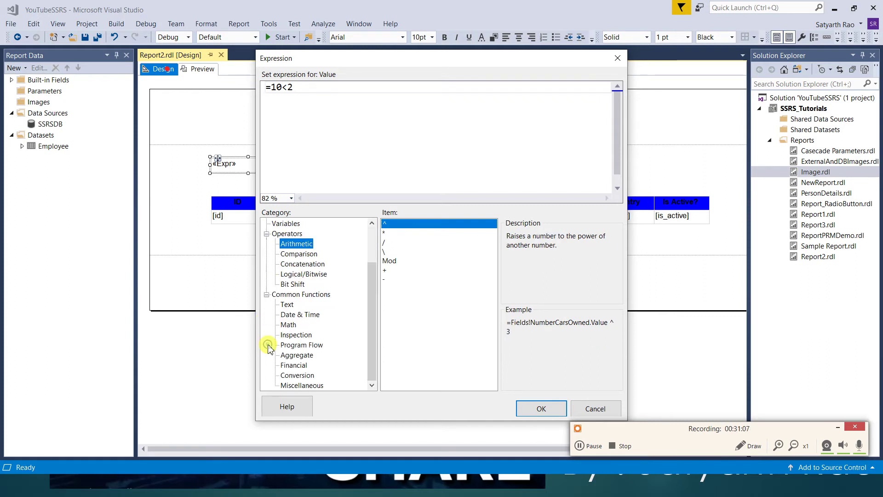
pyautogui.click(267, 235)
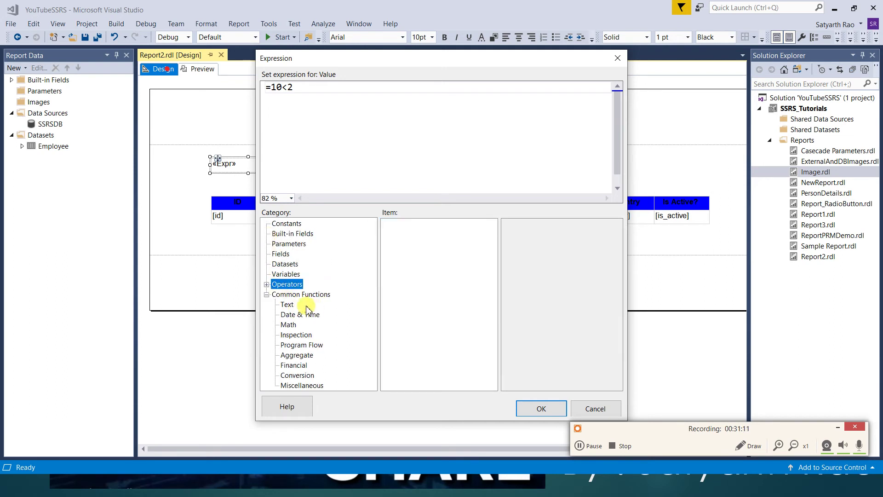
pyautogui.click(288, 305)
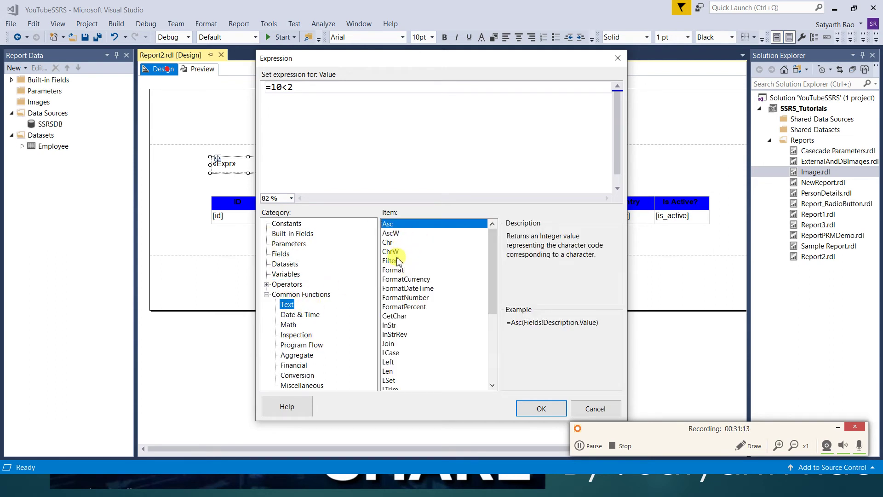
pyautogui.click(390, 243)
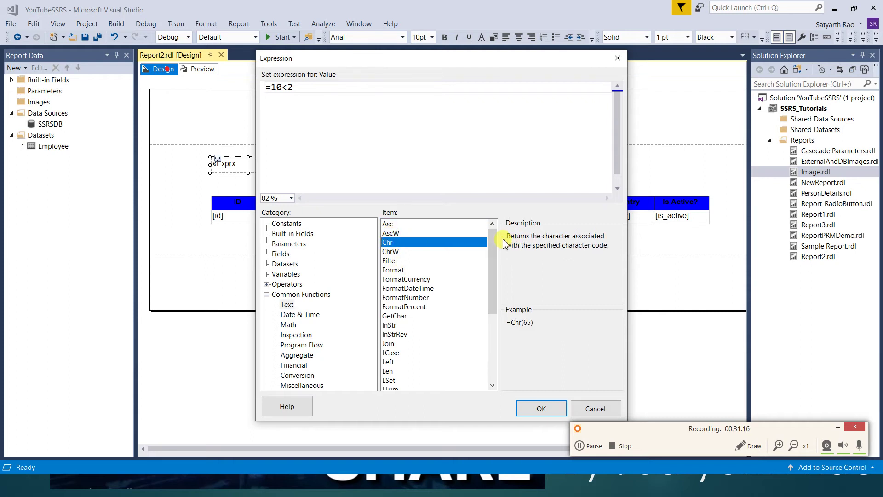
pyautogui.click(392, 234)
pyautogui.click(391, 225)
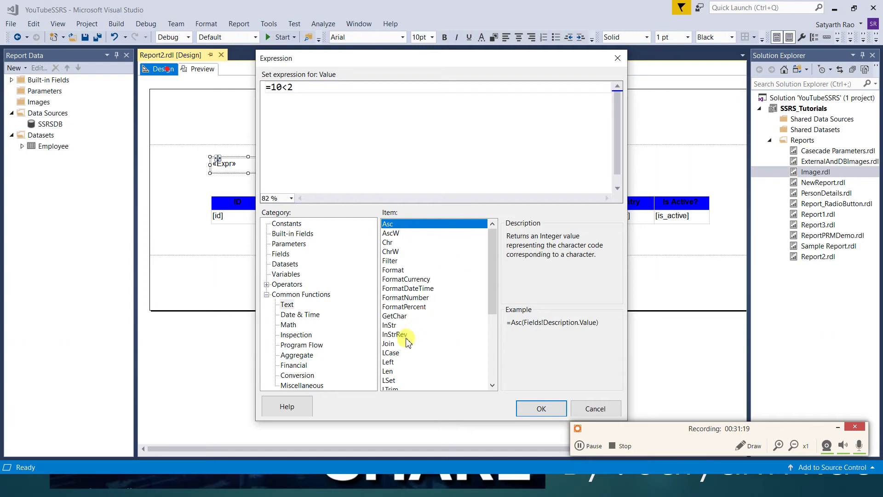
# Examine the descriptions and examples of the Join, LCase, Left and Len text functions.
pyautogui.click(391, 344)
pyautogui.click(392, 353)
pyautogui.click(390, 362)
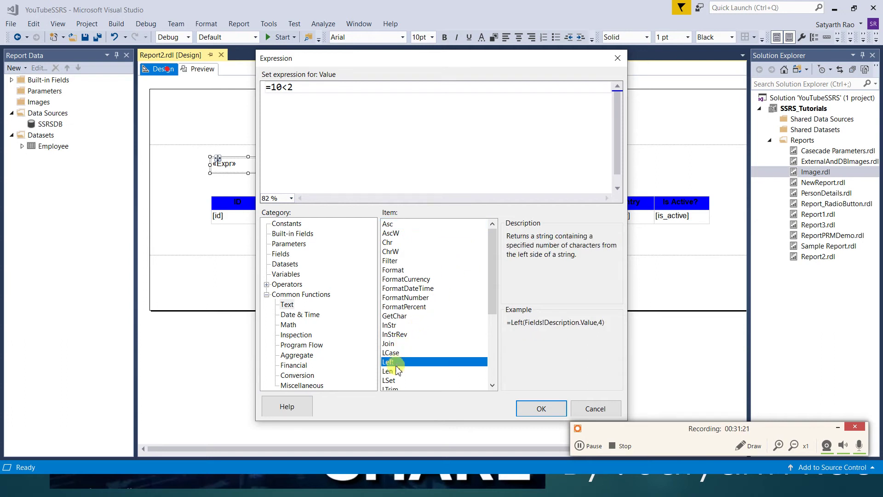
pyautogui.click(389, 371)
pyautogui.moveTo(496, 291); pyautogui.dragTo(493, 317)
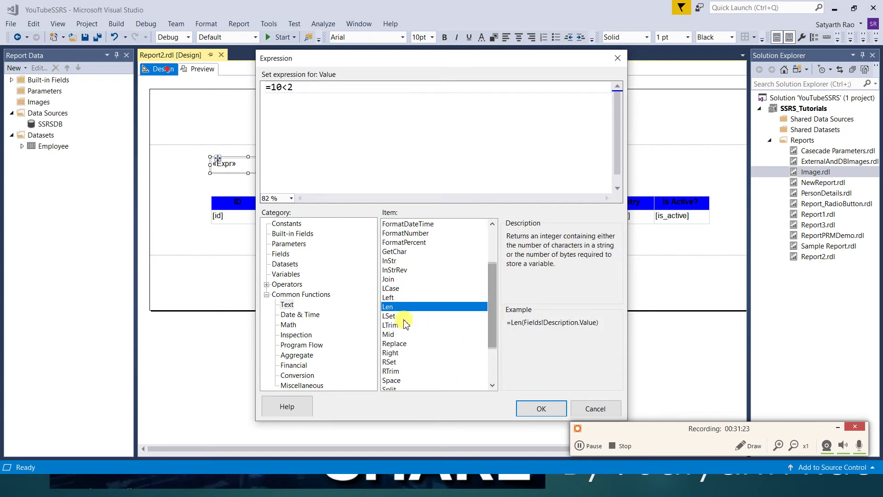
# Examine the Mid, LTrim, Replace, Right, RSet, RTrim, Space and Split text functions with their examples.
pyautogui.click(391, 335)
pyautogui.click(392, 326)
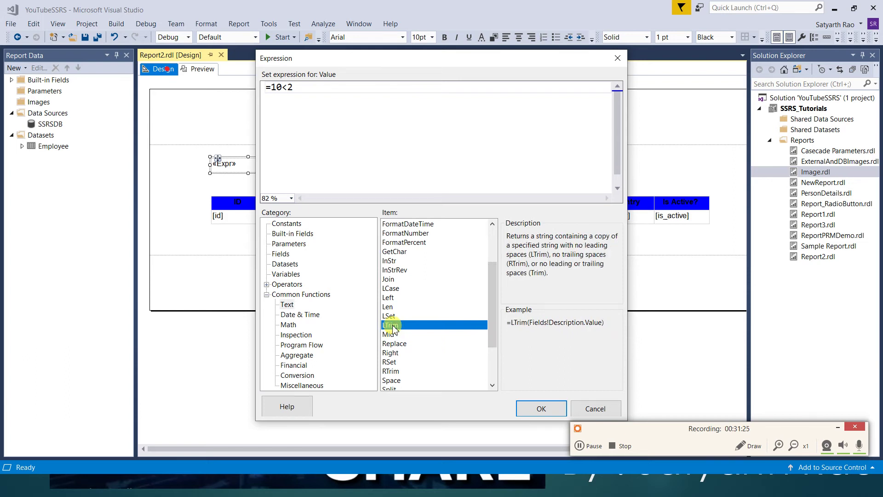
pyautogui.click(392, 344)
pyautogui.click(393, 353)
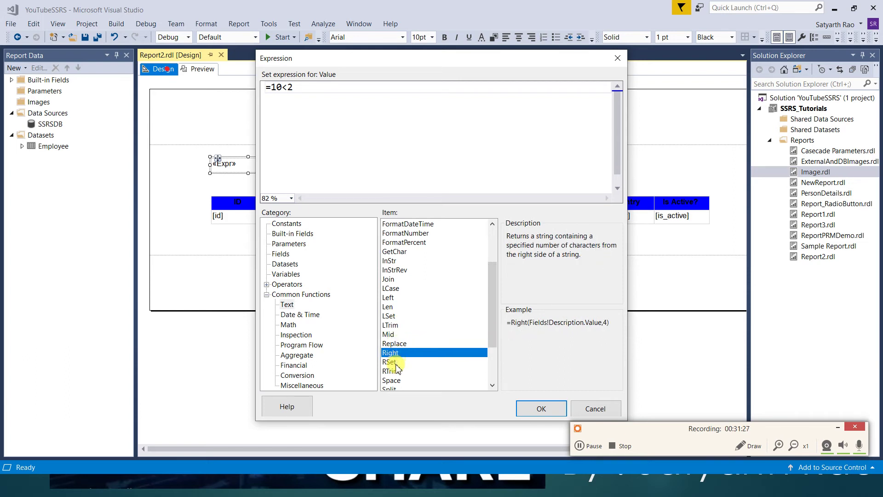
pyautogui.click(390, 362)
pyautogui.click(390, 371)
pyautogui.click(391, 381)
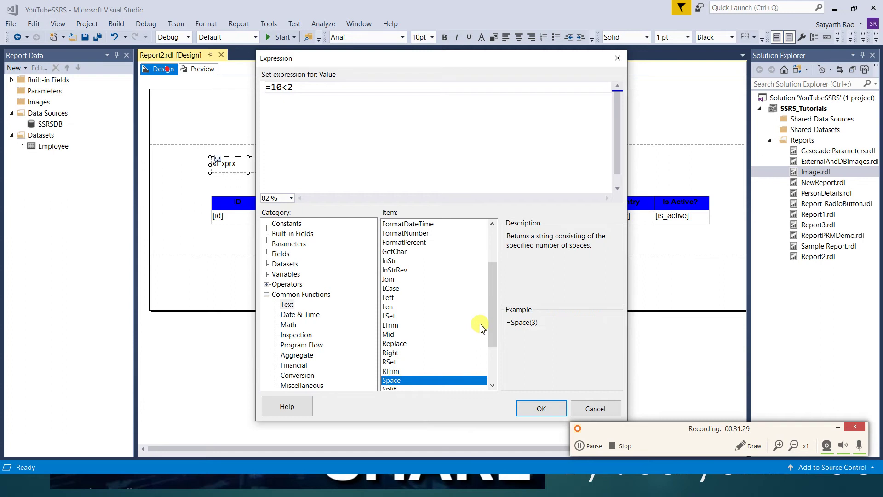
pyautogui.click(392, 388)
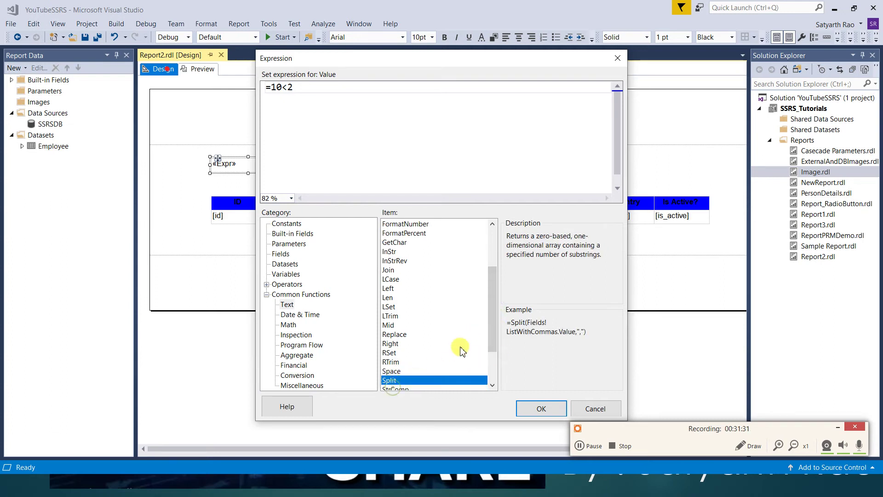
# Look at the StrComp function, and replace the text box's expression with =Len("Satyarth Programming Hub") using the Len text function.
pyautogui.moveTo(489, 299); pyautogui.dragTo(489, 339)
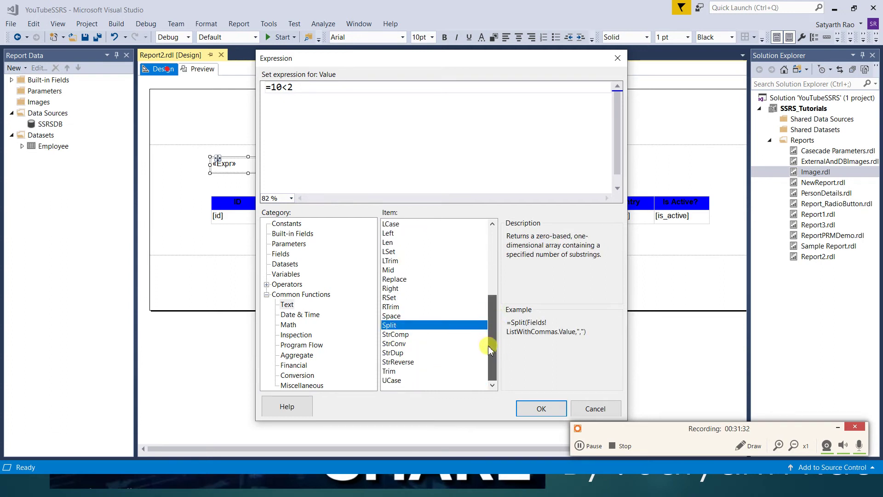
pyautogui.click(403, 335)
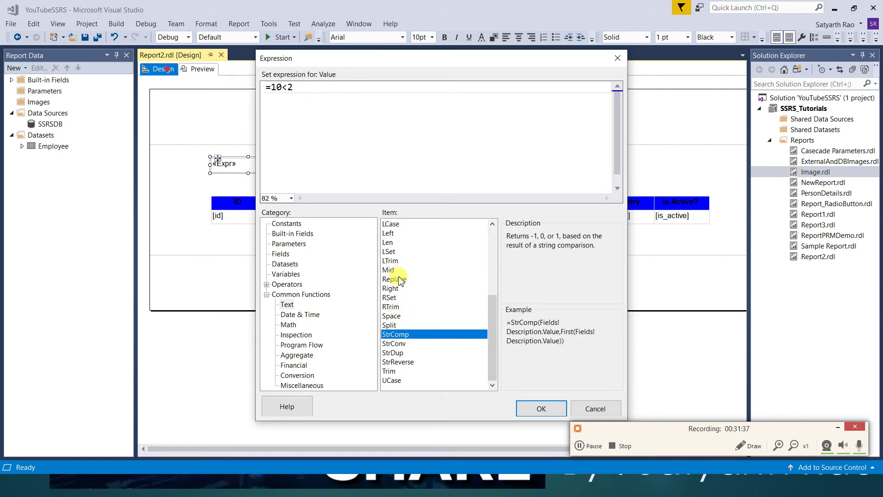
pyautogui.click(388, 244)
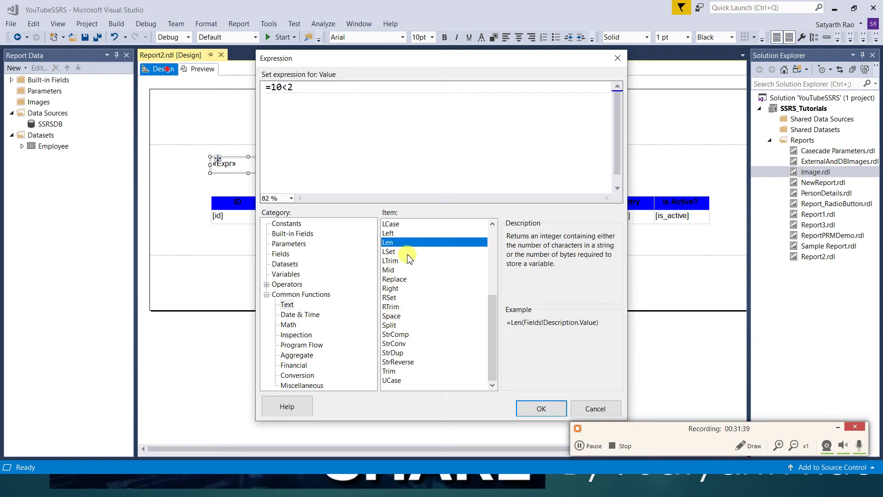
pyautogui.doubleClick(388, 244)
pyautogui.click(292, 88)
pyautogui.press('BackSpace')
pyautogui.press('BackSpace')
pyautogui.press('BackSpace')
pyautogui.press('BackSpace')
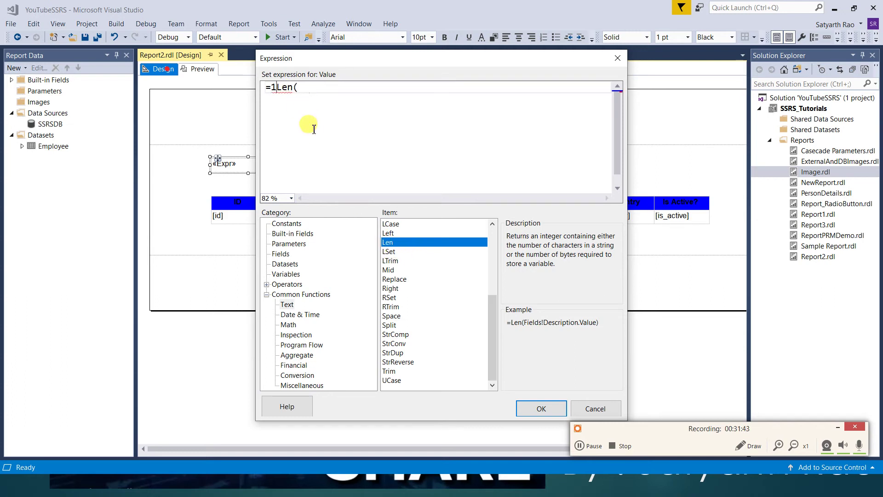
pyautogui.click(299, 87)
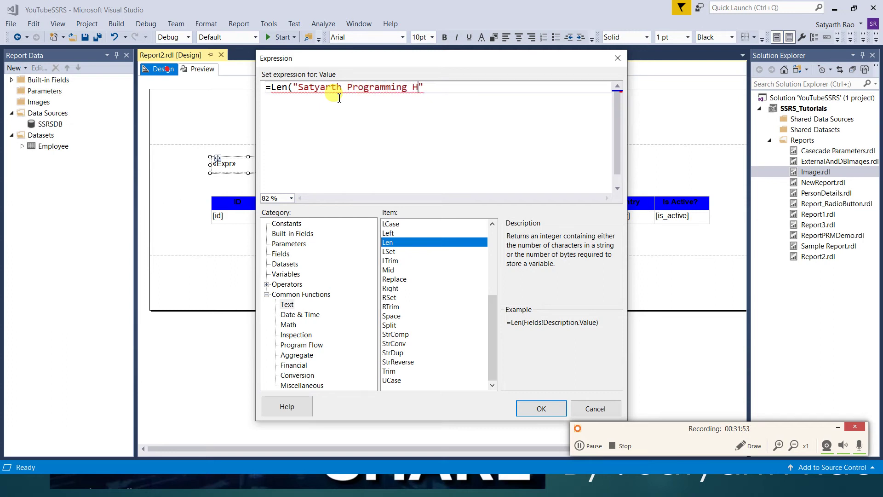
pyautogui.write(')')
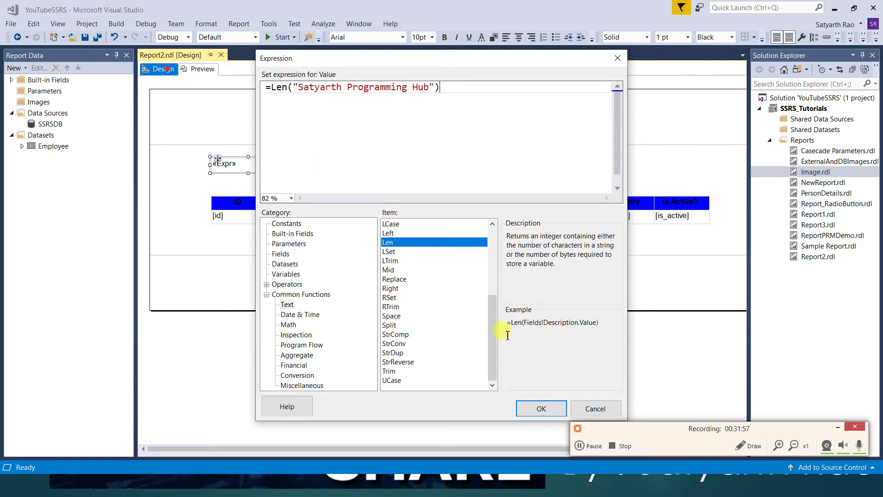
pyautogui.click(540, 409)
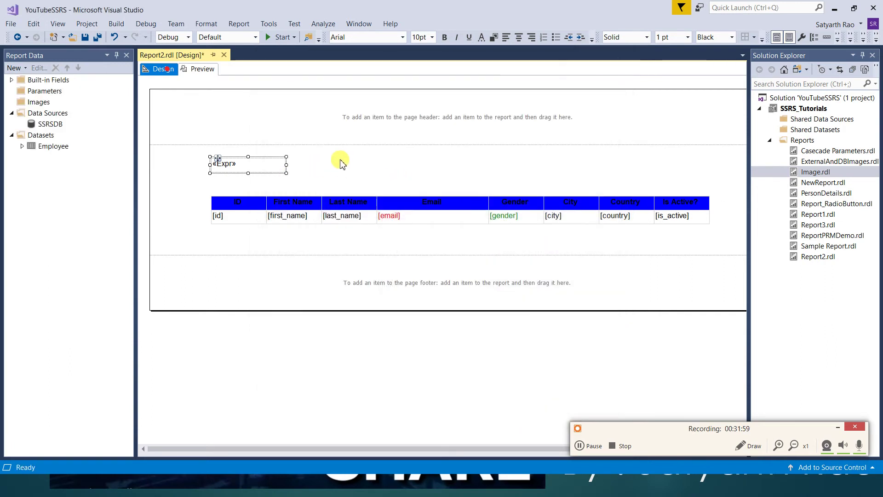
# Preview Report2.rdl, close the Error List, and check the text box's Len result above the table.
pyautogui.click(202, 69)
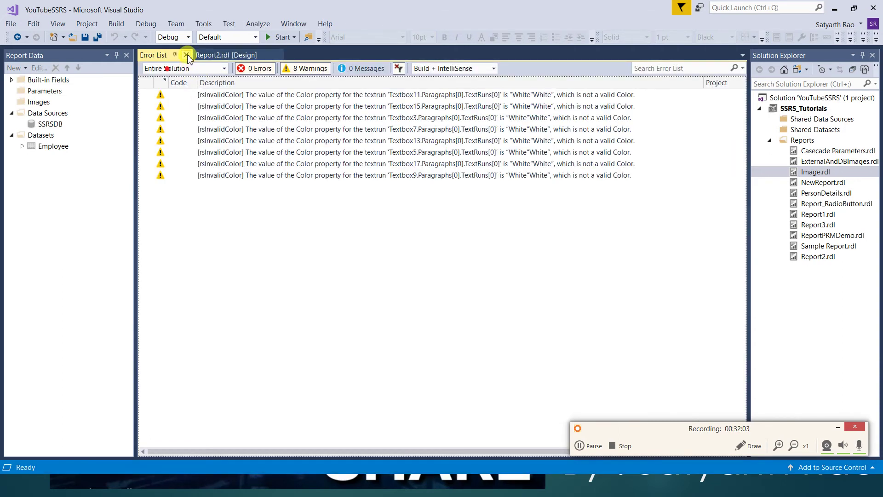
pyautogui.click(189, 54)
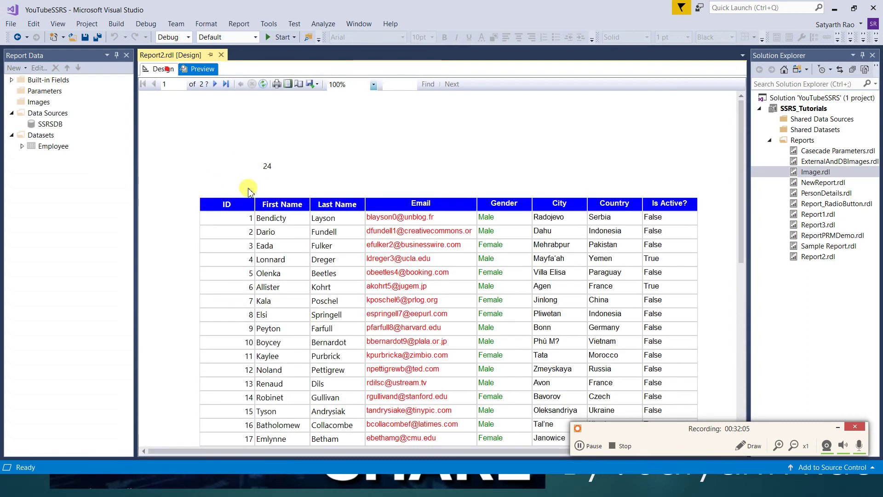
pyautogui.click(251, 155)
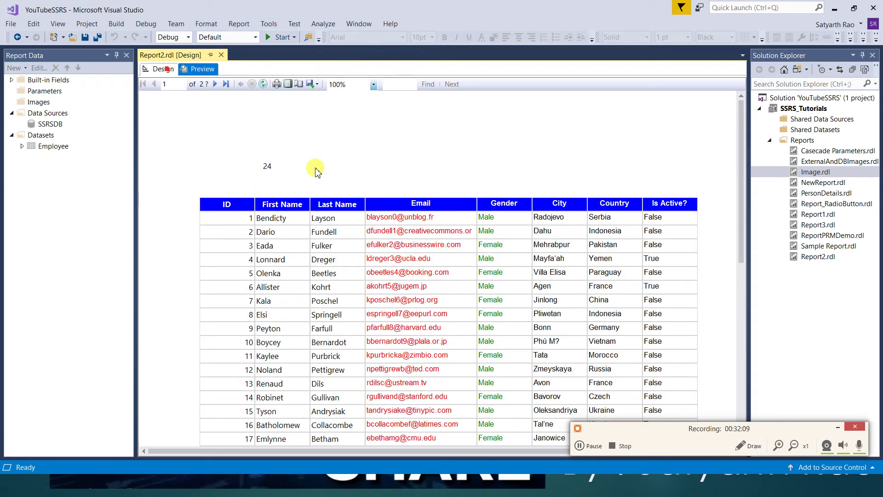
# Return to the report design, reopen the text box's expression, and examine the Len text function's description.
pyautogui.click(163, 70)
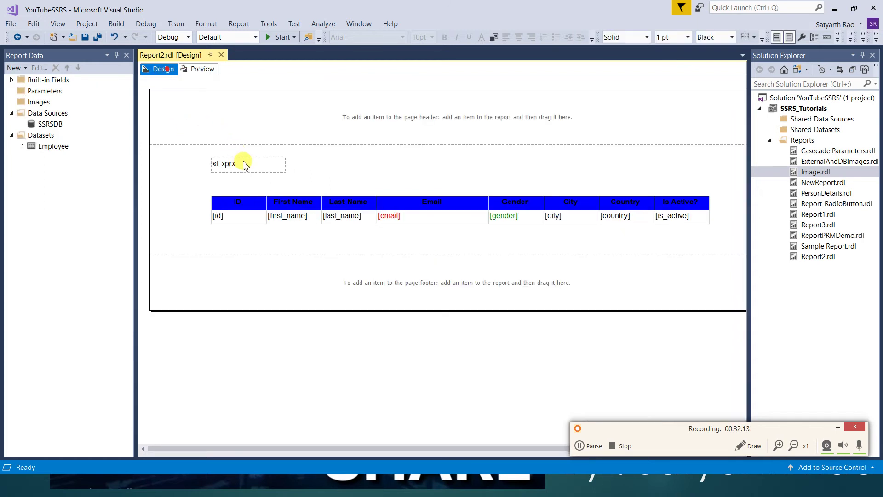
pyautogui.rightClick(244, 162)
pyautogui.click(274, 249)
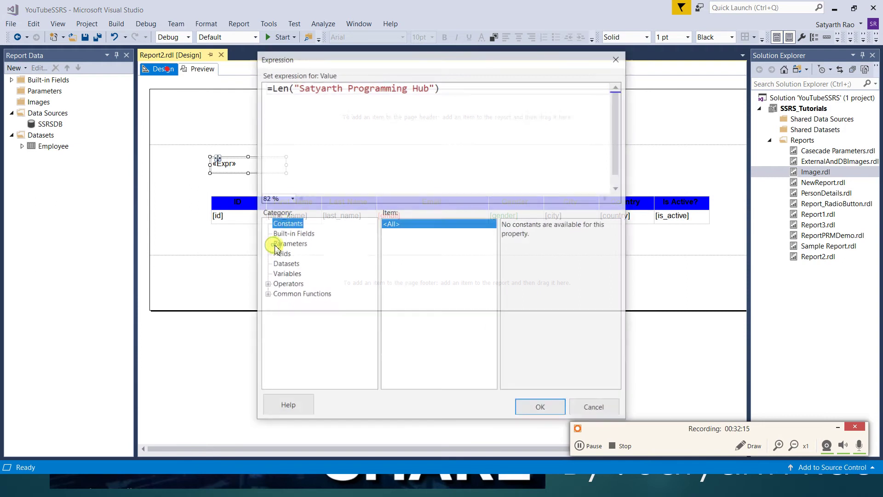
pyautogui.click(266, 294)
pyautogui.click(286, 305)
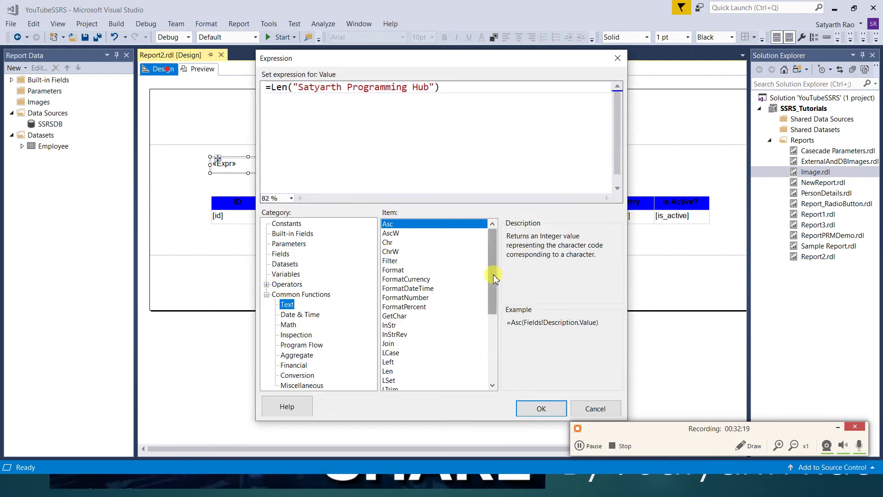
pyautogui.scroll(-1, 490, 284)
pyautogui.click(390, 345)
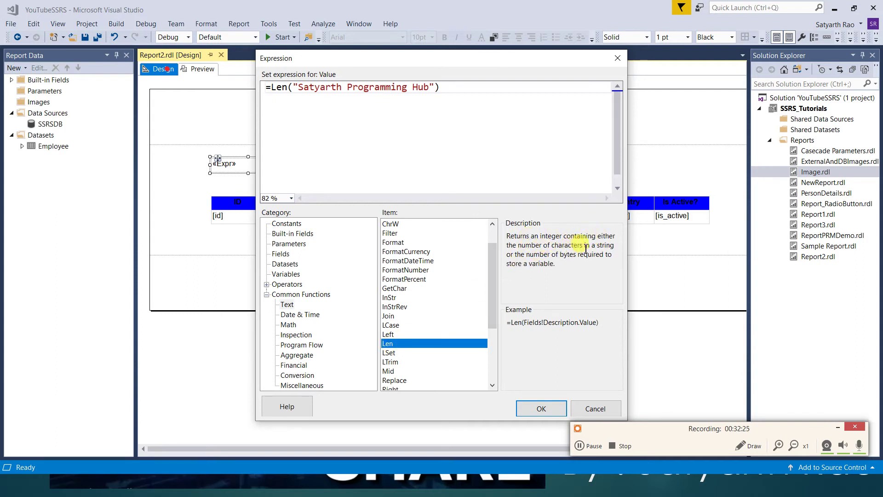
pyautogui.moveTo(515, 257); pyautogui.dragTo(606, 263)
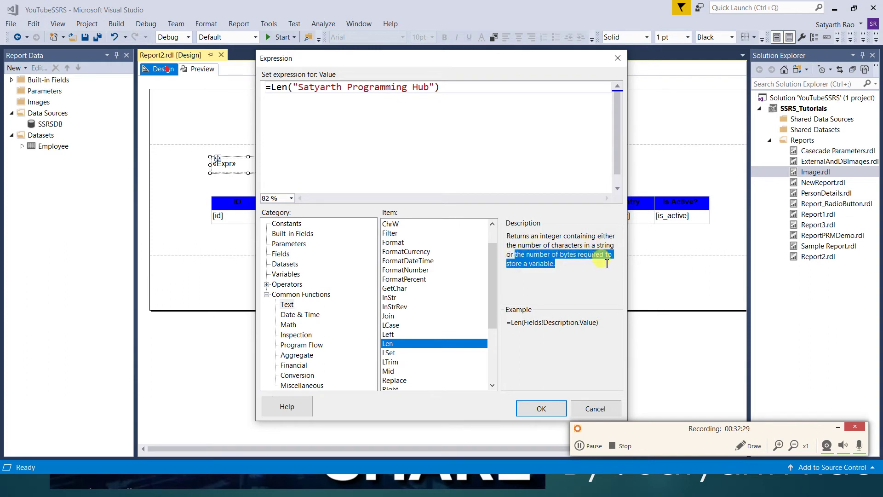
pyautogui.click(562, 257)
pyautogui.moveTo(566, 262); pyautogui.dragTo(506, 236)
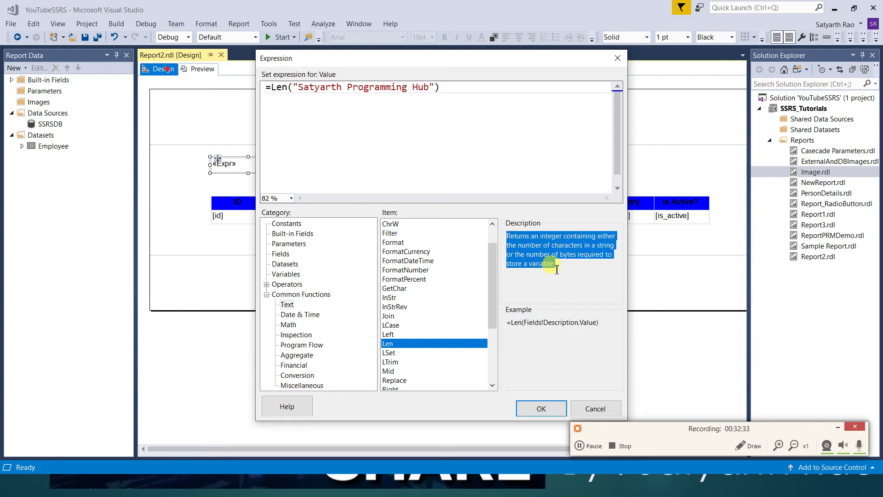
# Examine the LTrim function's description and the "tube" and "headlight" arguments in the Replace function's example.
pyautogui.click(390, 363)
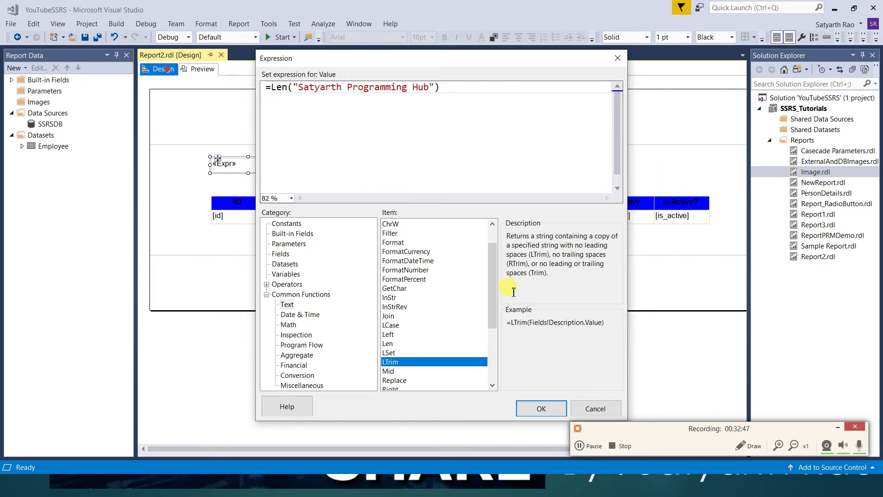
pyautogui.moveTo(490, 295); pyautogui.dragTo(493, 311)
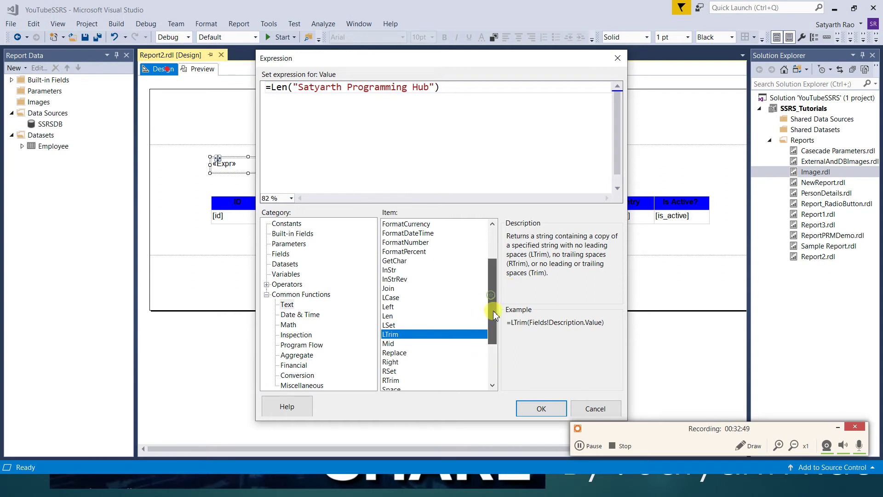
pyautogui.click(401, 352)
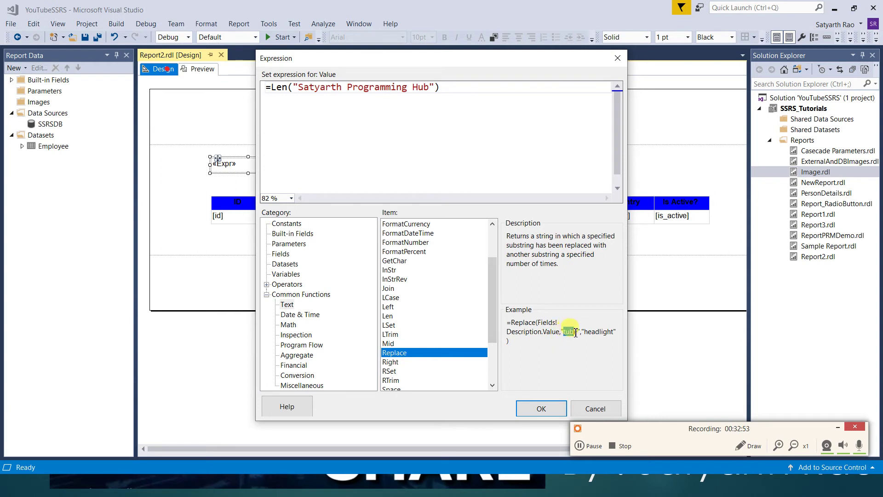
pyautogui.moveTo(585, 333); pyautogui.dragTo(606, 334)
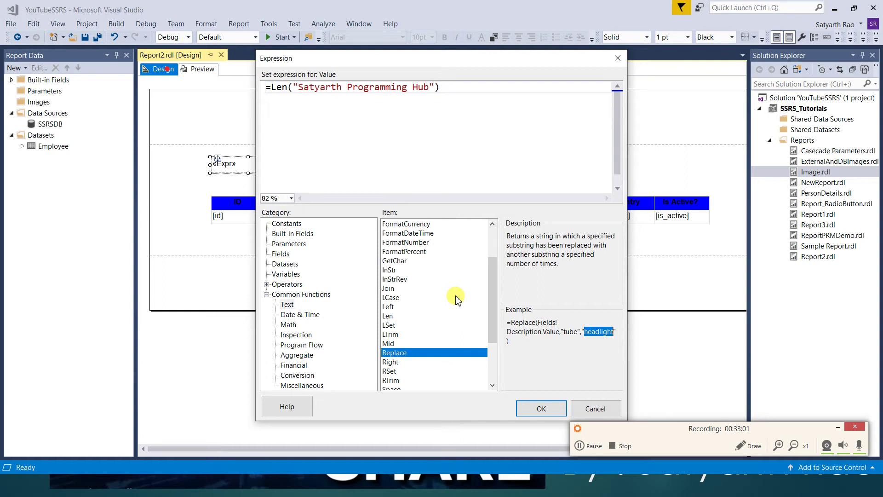
# Insert the Replace text function and delete the Len expression after copying its text, leaving =Replace(.
pyautogui.doubleClick(395, 353)
pyautogui.moveTo(440, 87); pyautogui.dragTo(276, 96)
pyautogui.hotkey('ctrl', 'c')
pyautogui.click(298, 106)
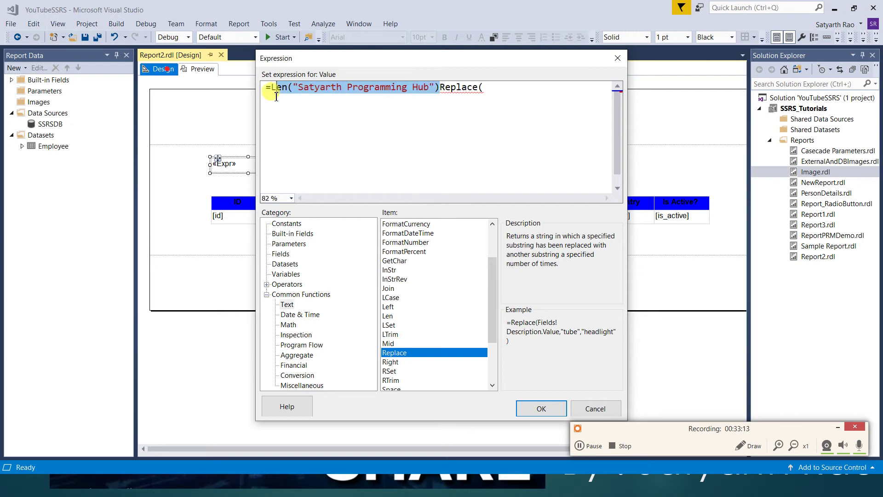
pyautogui.press('BackSpace')
pyautogui.click(320, 86)
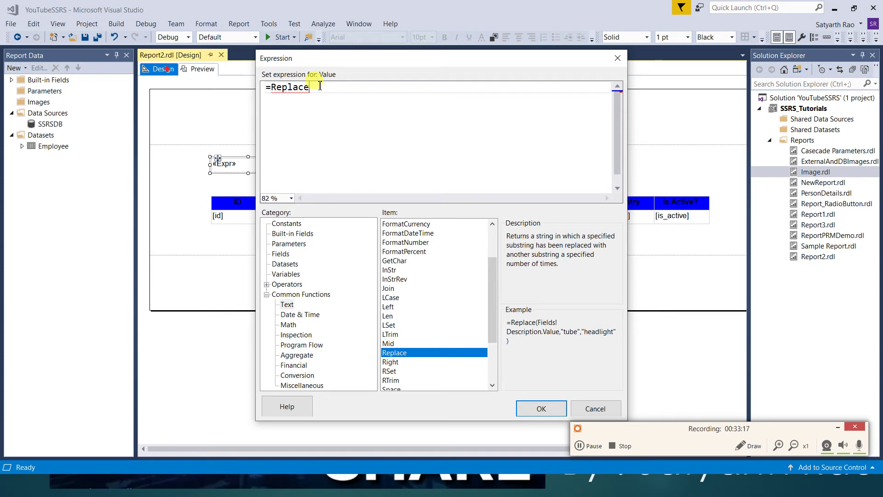
pyautogui.write('(')
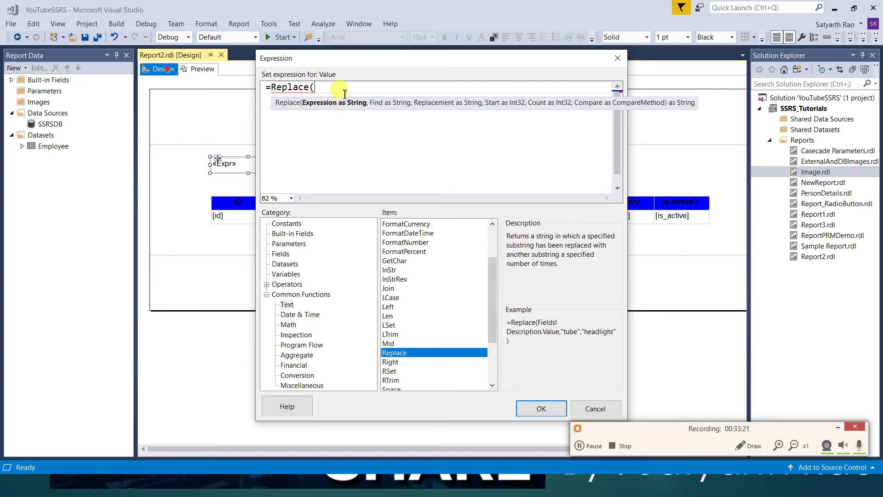
# Complete the expression as =Replace("Satyarth Programming Hub","Hub","YouTube"), apply it to the text box, and preview the report.
pyautogui.write('""')
pyautogui.hotkey('ctrl', 'v')
pyautogui.write(',')
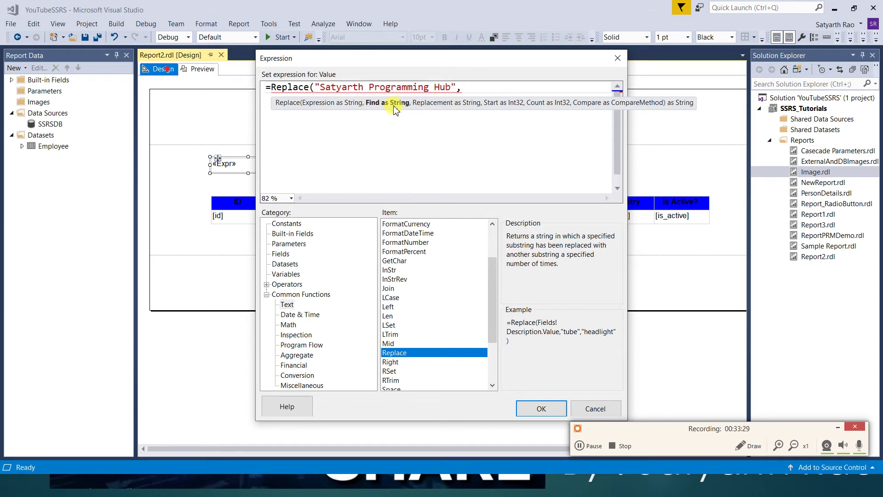
pyautogui.write('"Hub",""')
pyautogui.press('Left')
pyautogui.write('YouTu')
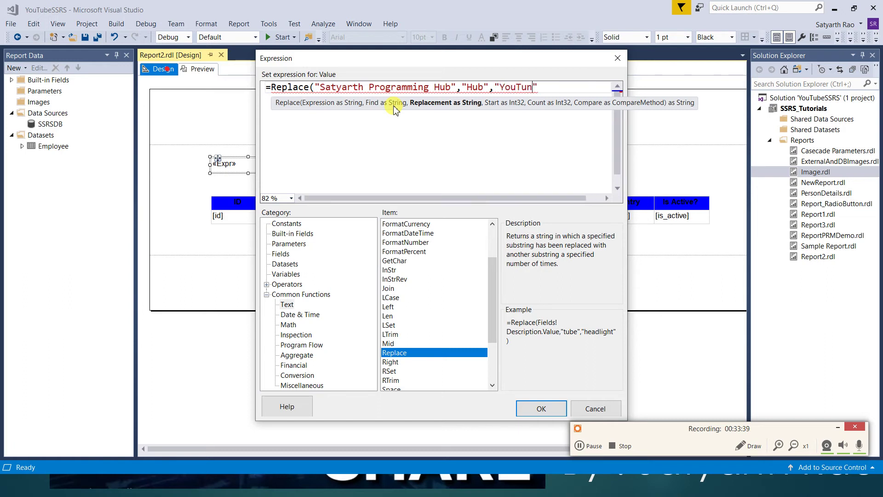
pyautogui.press('BackSpace')
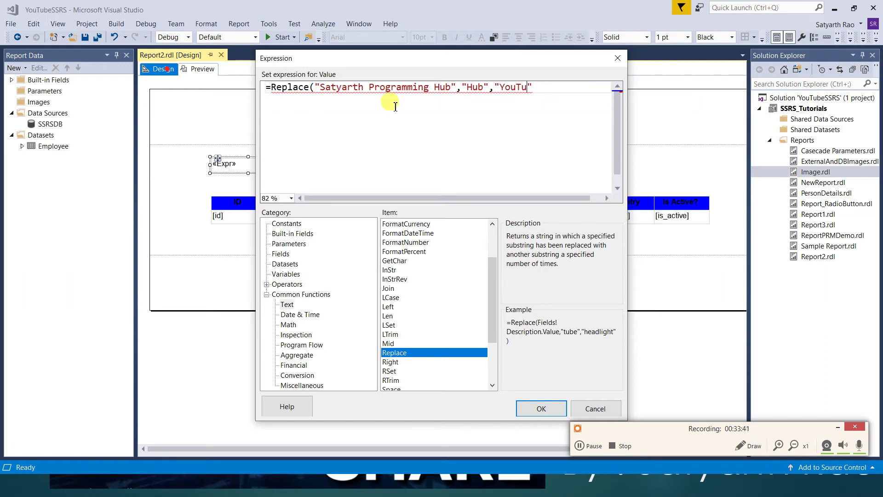
pyautogui.write('be")')
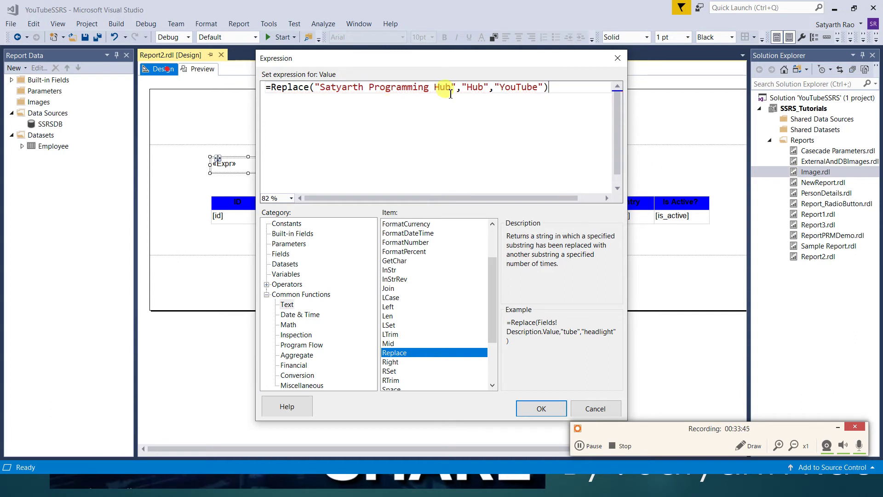
pyautogui.click(535, 410)
pyautogui.click(207, 73)
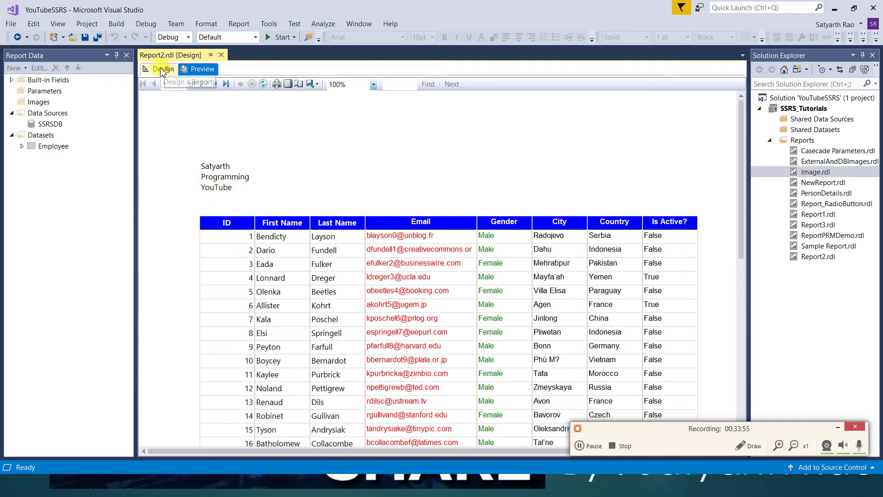
# Return to the report design, reopen the text box's expression, and examine the Right and UCase text functions.
pyautogui.click(161, 70)
pyautogui.rightClick(252, 167)
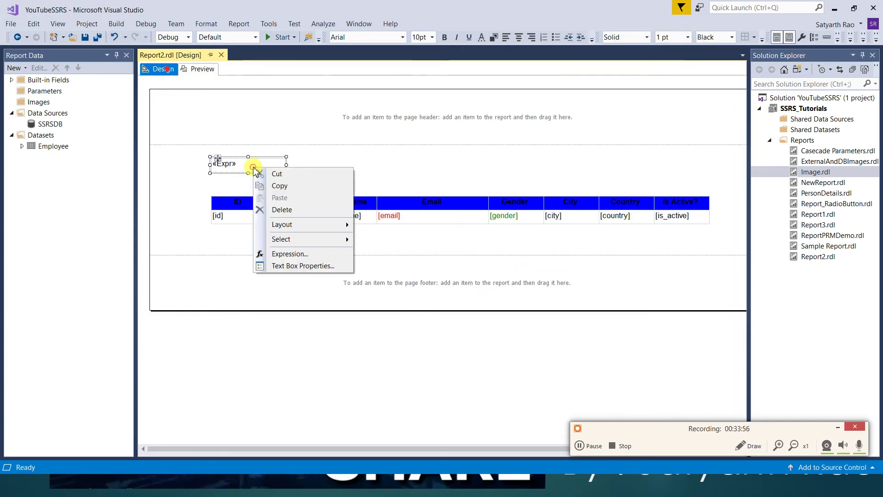
pyautogui.click(272, 254)
pyautogui.click(266, 295)
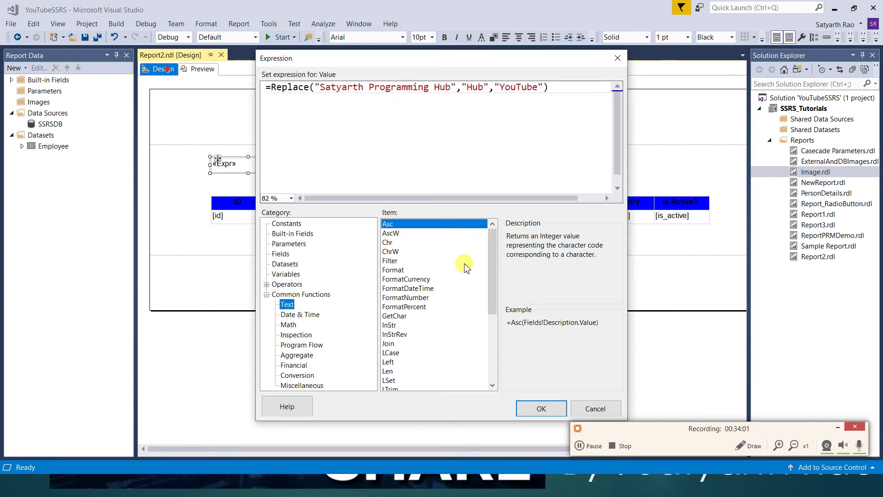
pyautogui.scroll(-5, 397, 330)
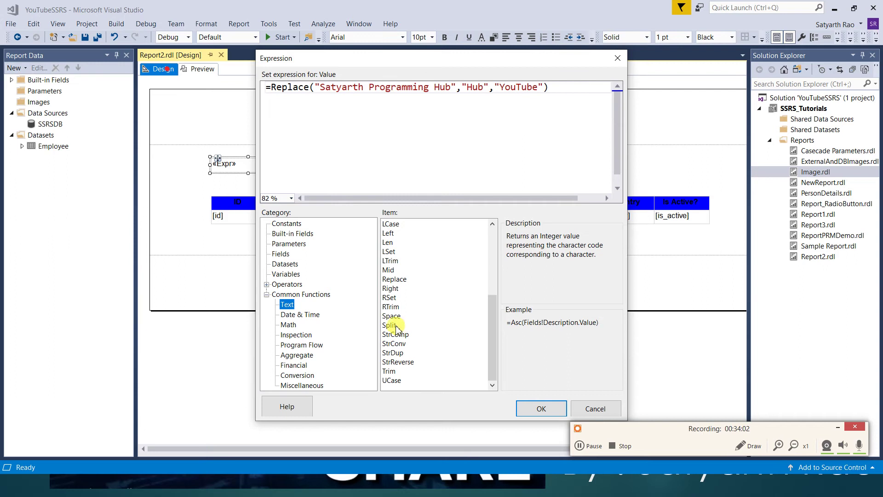
pyautogui.click(390, 288)
pyautogui.click(394, 383)
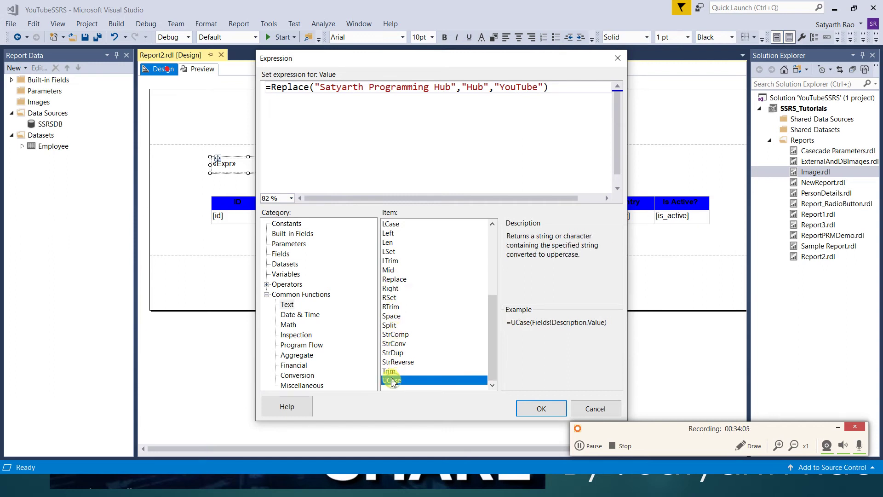
# Examine the descriptions and examples of the Trim, StrReverse, StrDup, StrConv and StrComp text functions.
pyautogui.click(390, 374)
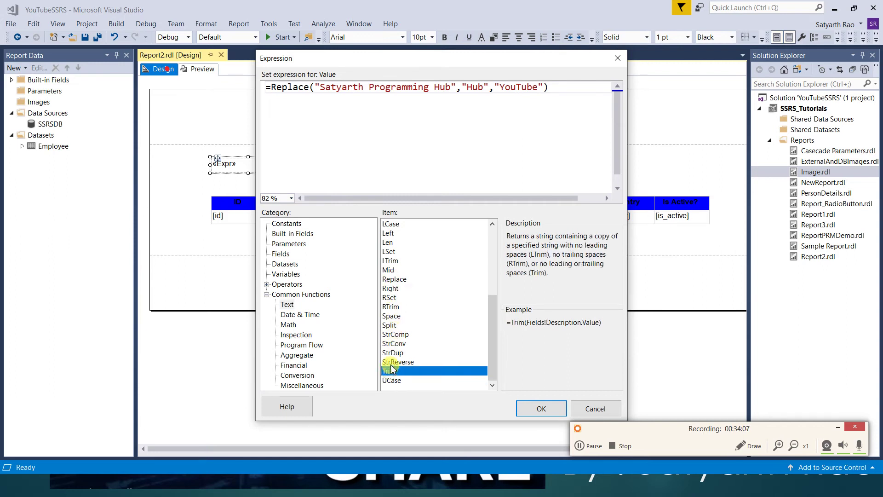
pyautogui.click(392, 363)
pyautogui.click(392, 353)
pyautogui.click(392, 343)
pyautogui.click(391, 335)
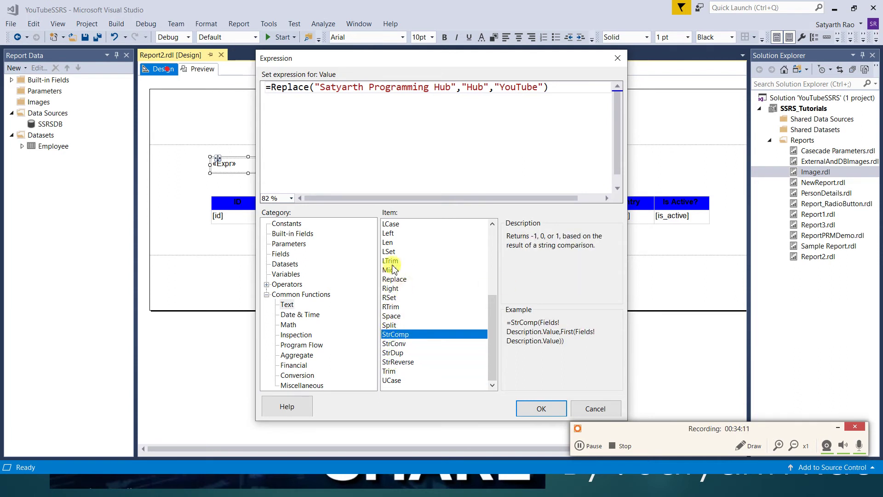
pyautogui.moveTo(491, 335)
pyautogui.mouseDown()
pyautogui.moveTo(495, 279)
pyautogui.moveTo(491, 335)
pyautogui.mouseUp()
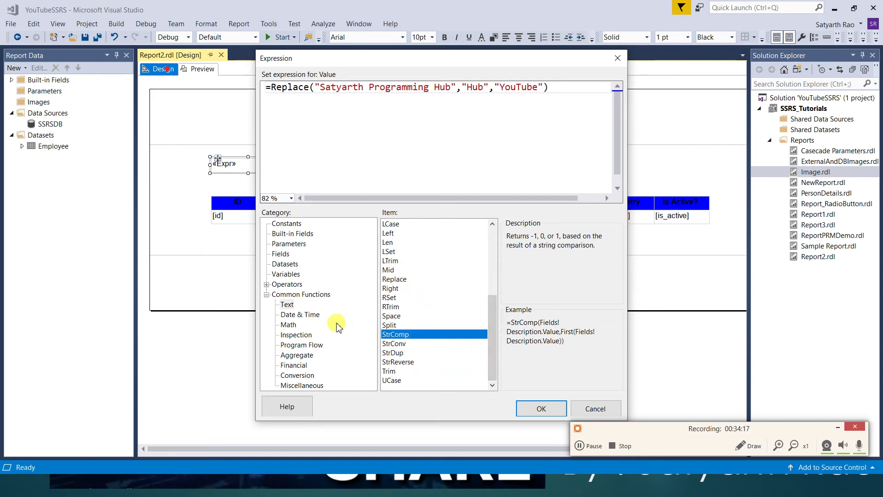
# Examine the descriptions and examples of the Month, Hour, FormatDateTime, Timer, TimeOfDay and TimeSerial functions in the Date & Time category.
pyautogui.click(288, 315)
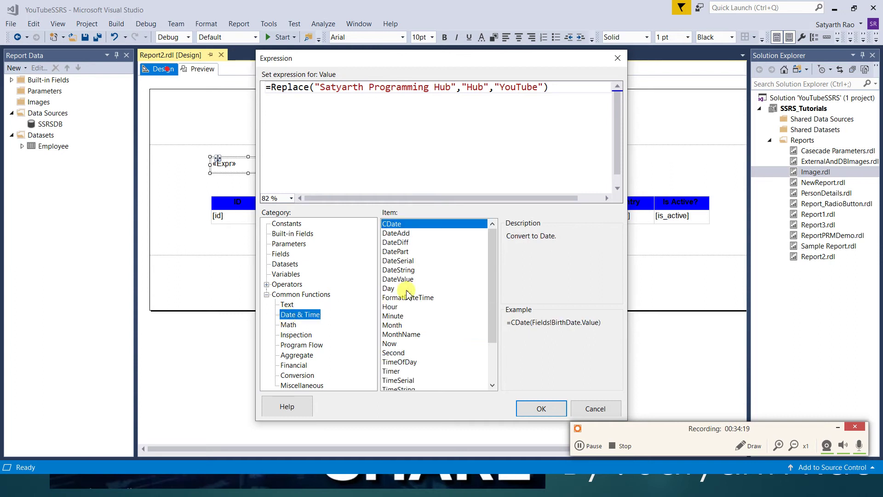
pyautogui.click(386, 324)
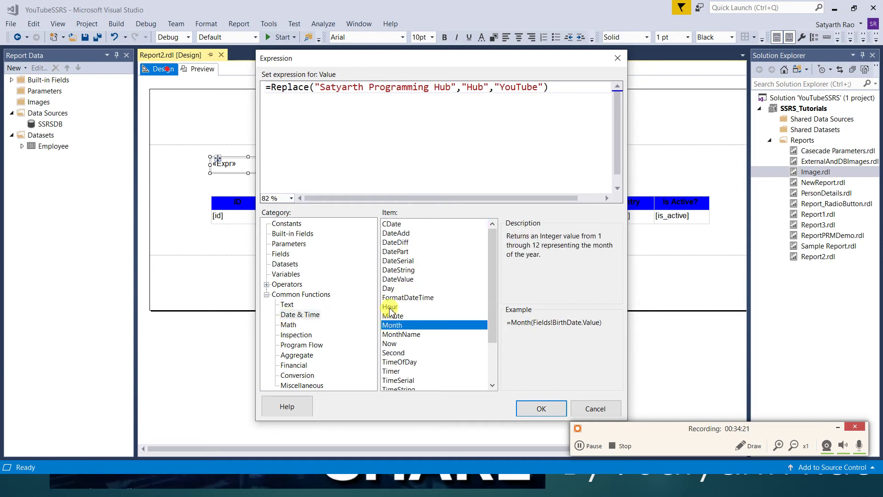
pyautogui.click(390, 308)
pyautogui.click(390, 298)
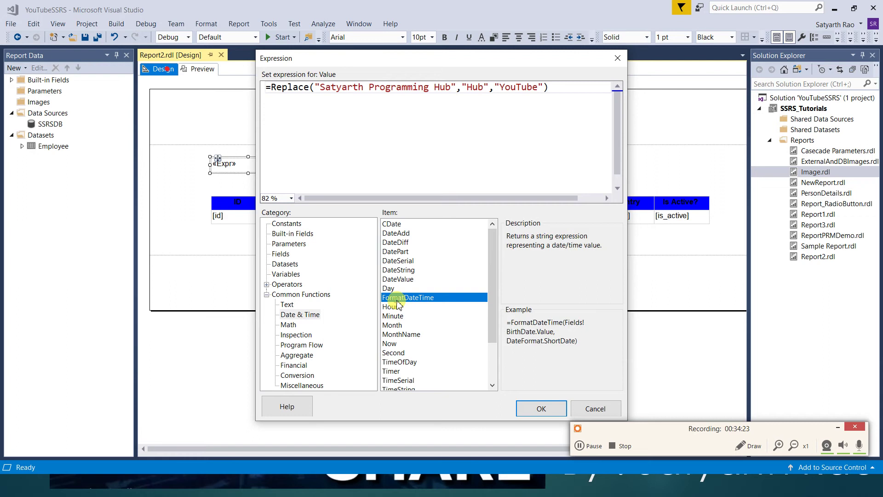
pyautogui.scroll(-2, 402, 271)
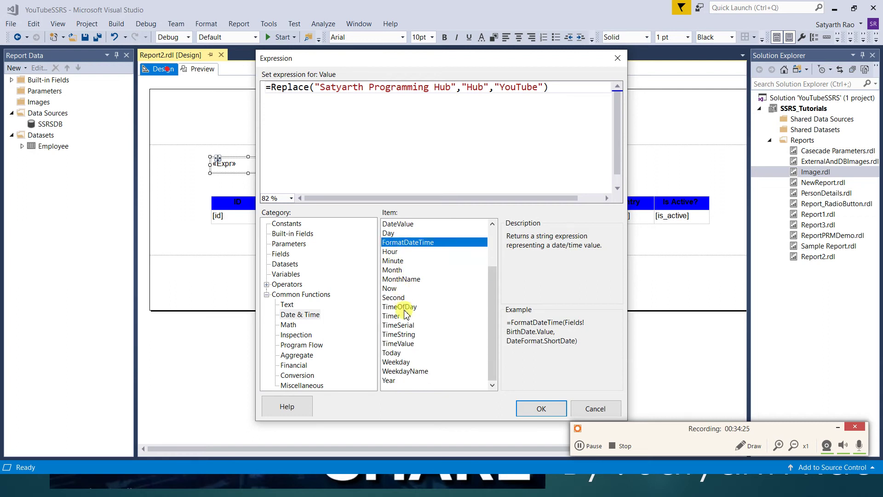
pyautogui.click(390, 316)
pyautogui.click(390, 306)
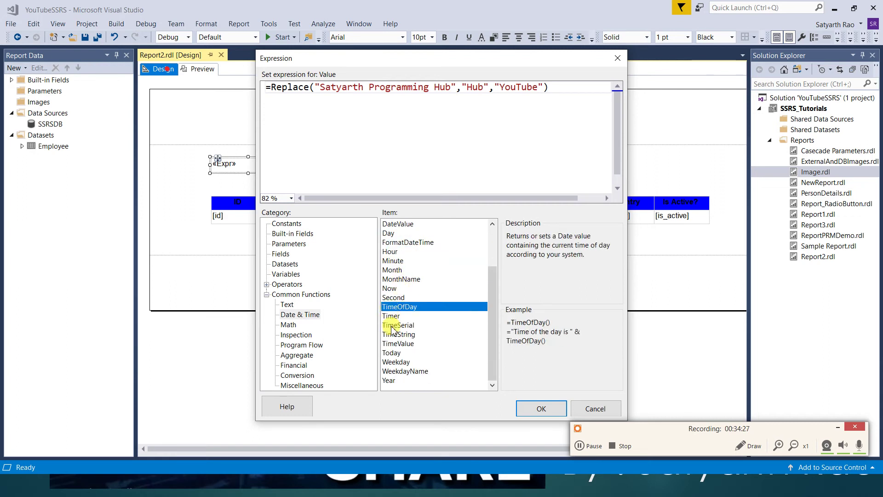
pyautogui.click(392, 325)
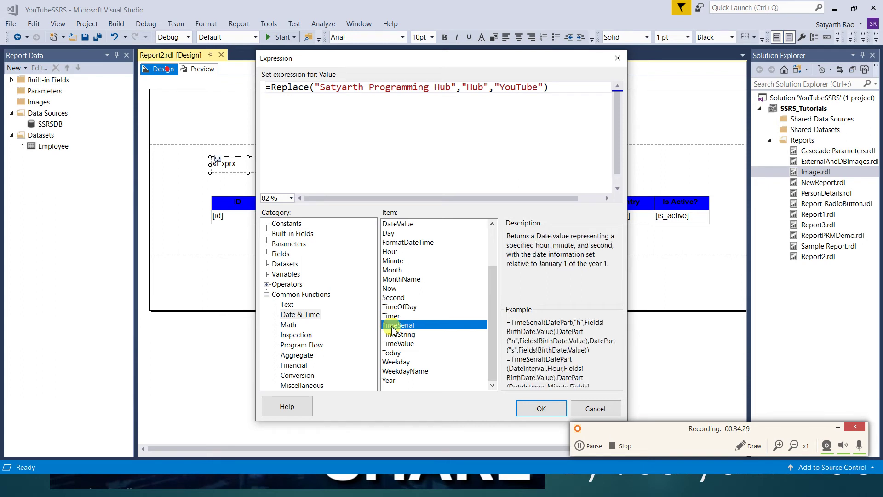
pyautogui.click(390, 308)
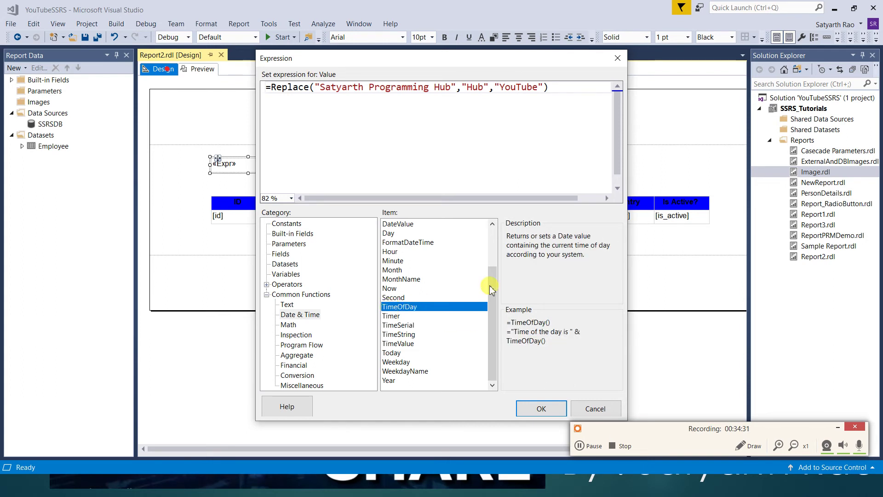
pyautogui.moveTo(588, 258); pyautogui.dragTo(507, 235)
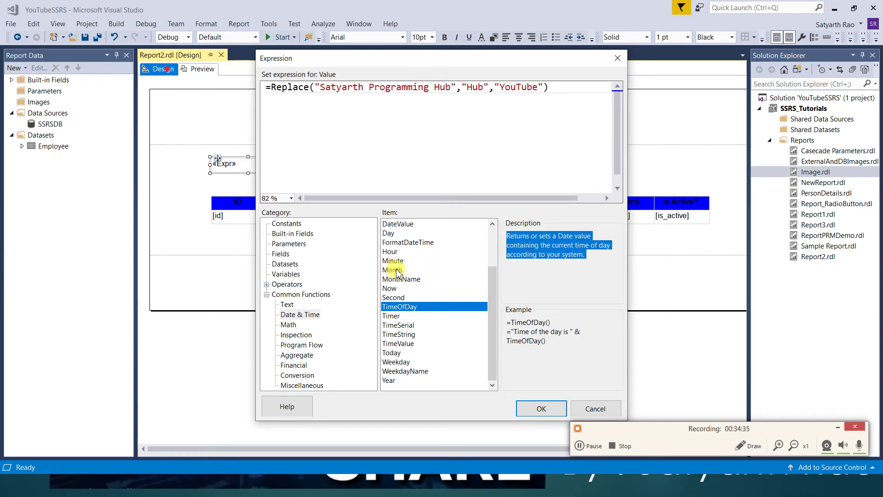
# Examine the Round, Rnd, Min, Max, Int and Floor functions in the Math category of the common functions.
pyautogui.click(288, 325)
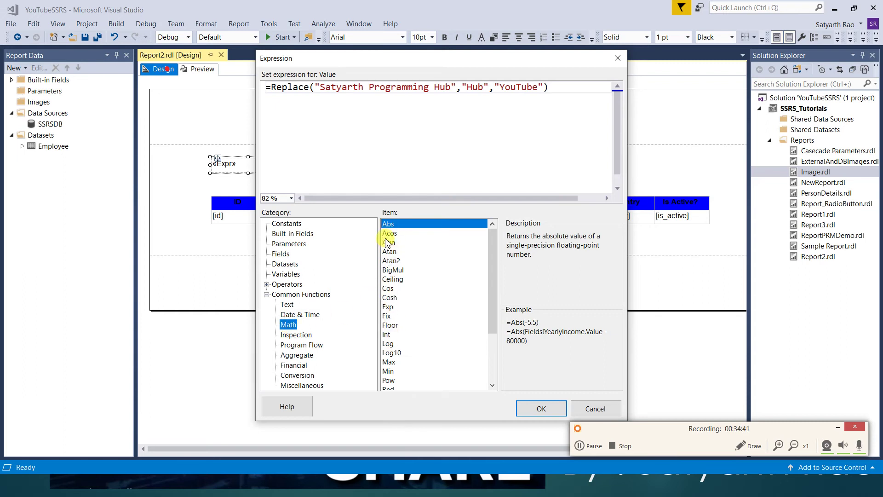
pyautogui.scroll(-2, 388, 339)
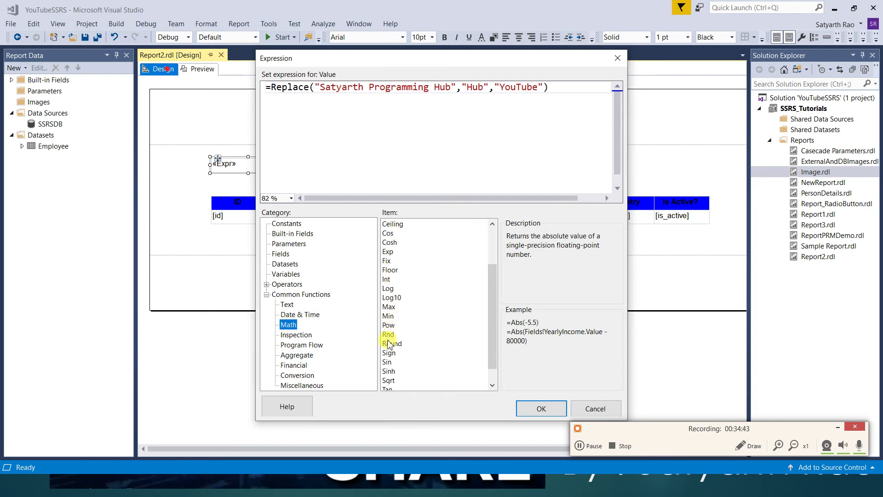
pyautogui.click(389, 343)
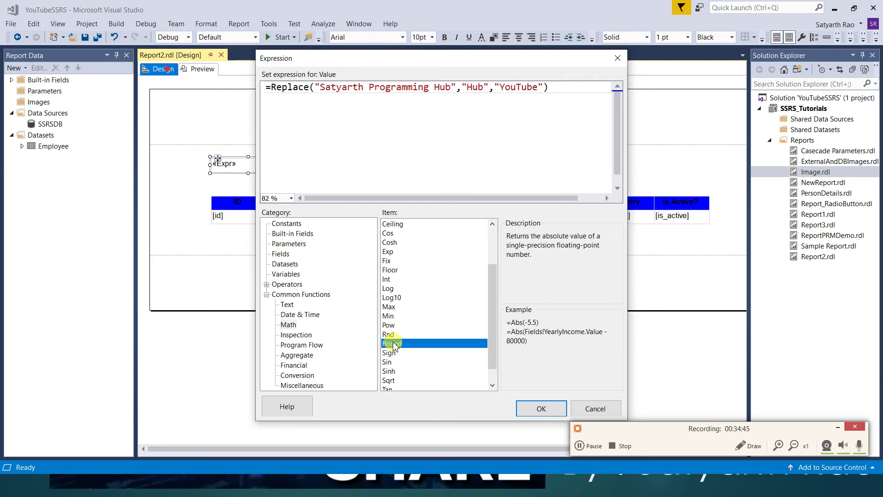
pyautogui.click(388, 336)
pyautogui.click(388, 316)
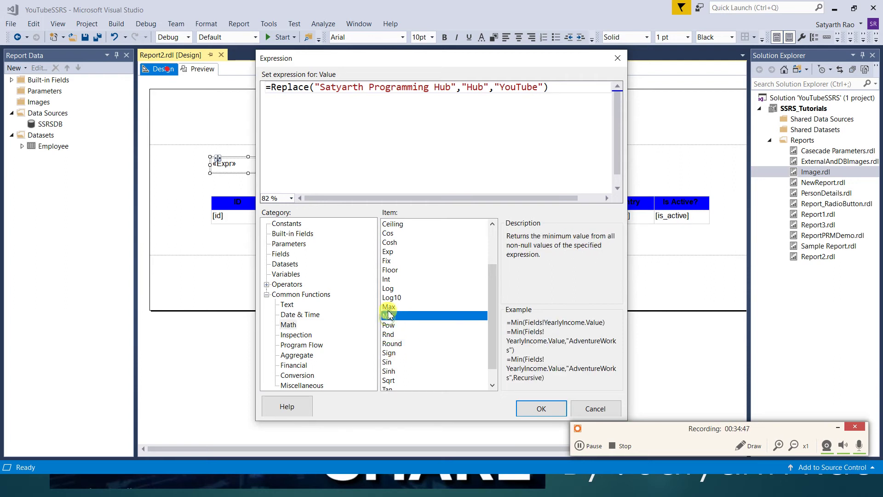
pyautogui.click(388, 307)
pyautogui.click(387, 278)
pyautogui.click(389, 269)
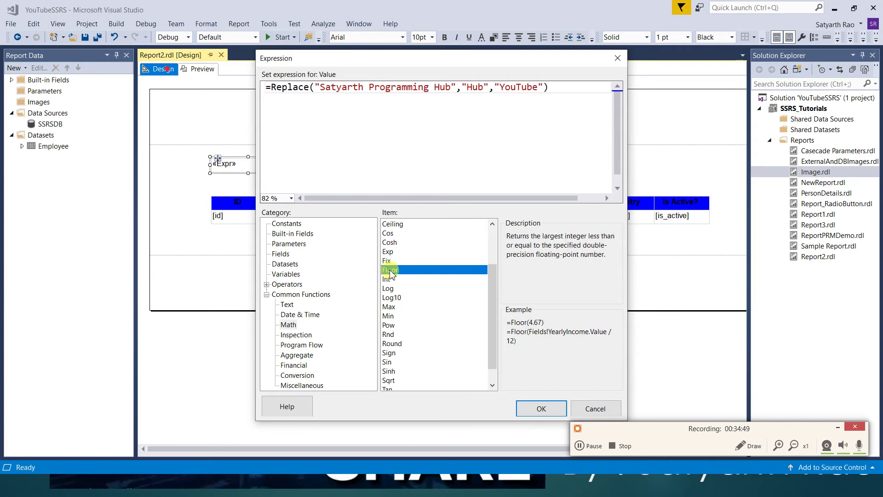
# Examine the descriptions and examples of the Abs, Log, Log10, Tan and Sqrt math functions.
pyautogui.scroll(1, 426, 307)
pyautogui.scroll(1, 426, 309)
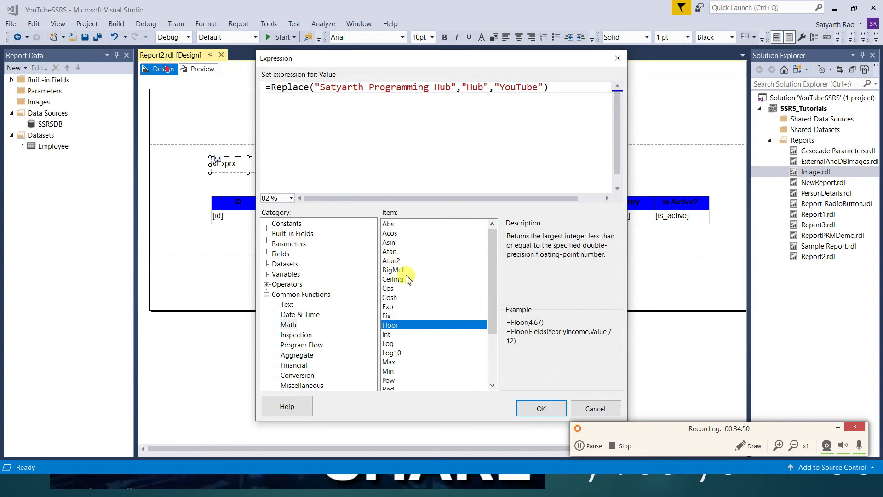
pyautogui.click(390, 226)
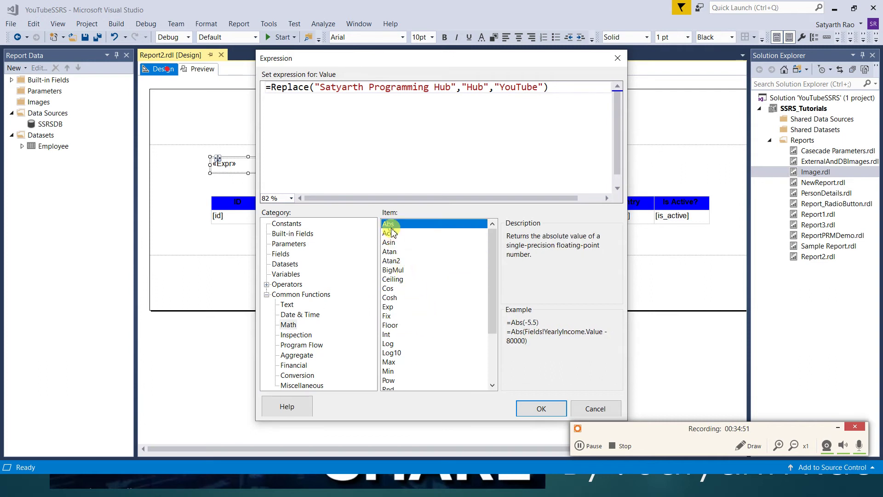
pyautogui.click(389, 345)
pyautogui.click(390, 352)
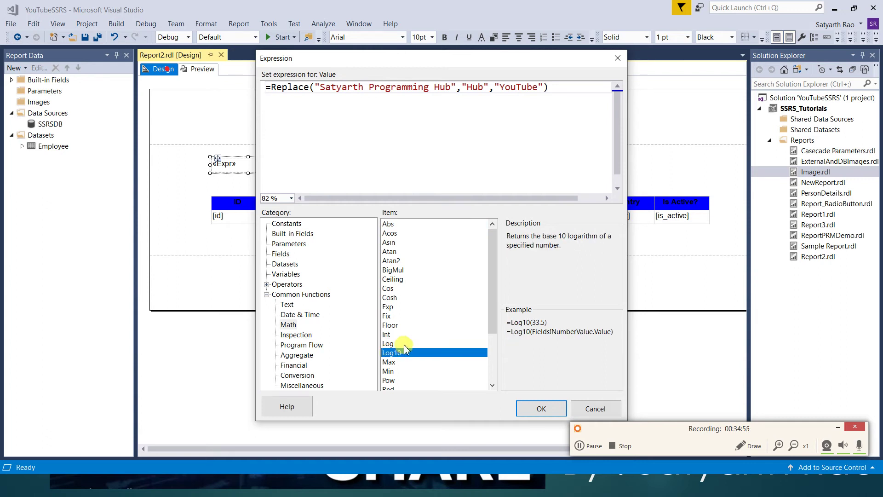
pyautogui.scroll(-2, 405, 343)
pyautogui.scroll(-1, 407, 344)
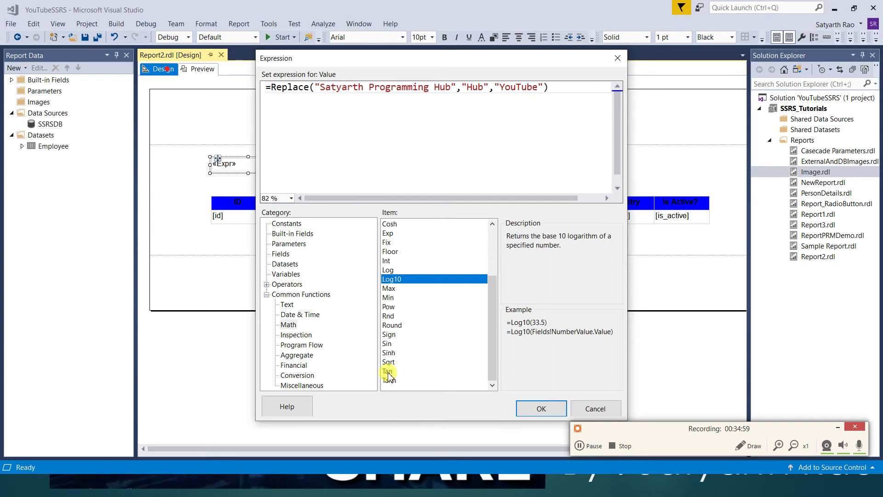
pyautogui.click(388, 372)
pyautogui.click(387, 363)
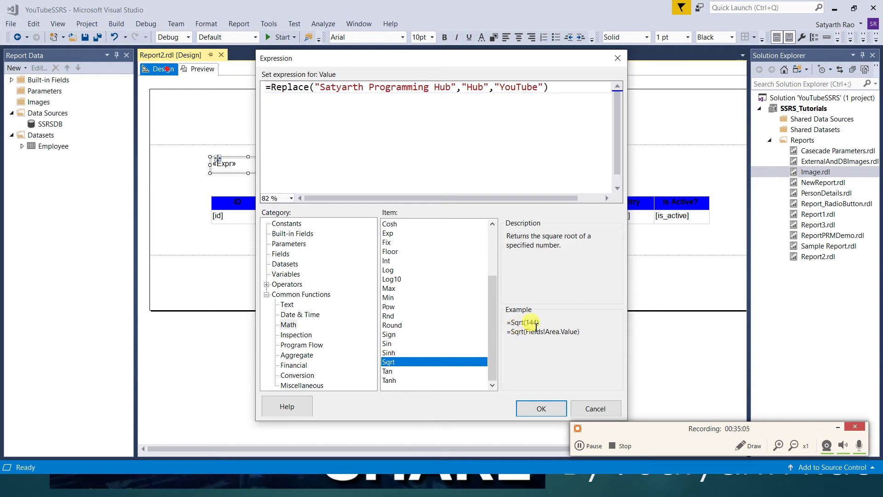
# Replace the text box's expression with =Sqrt(144), apply it, and preview the report with the Error List closed.
pyautogui.moveTo(273, 91); pyautogui.dragTo(564, 101)
pyautogui.press('Delete')
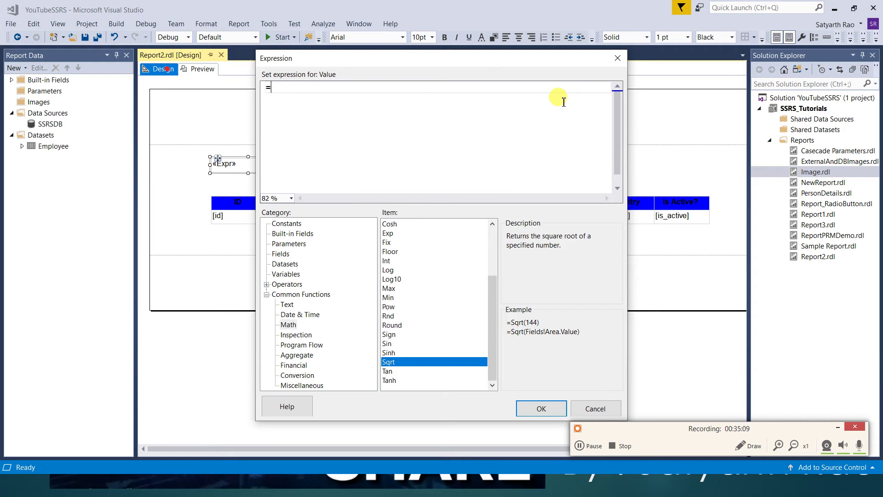
pyautogui.doubleClick(408, 362)
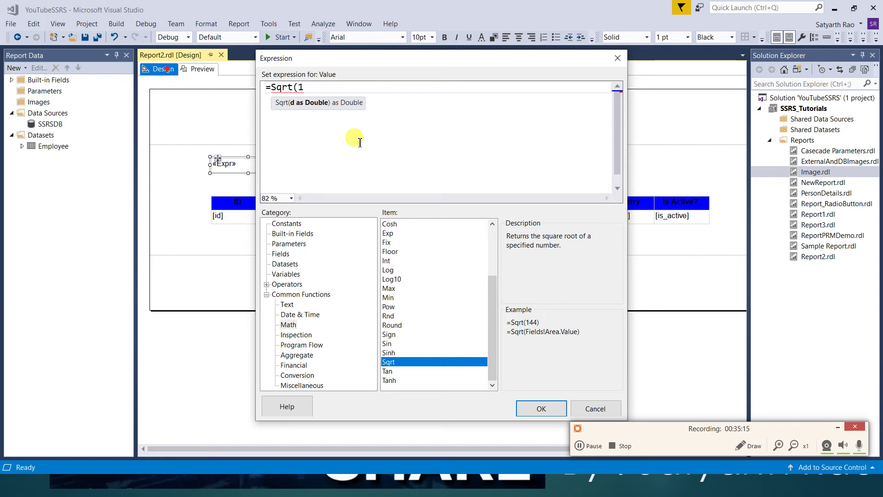
pyautogui.write('144)')
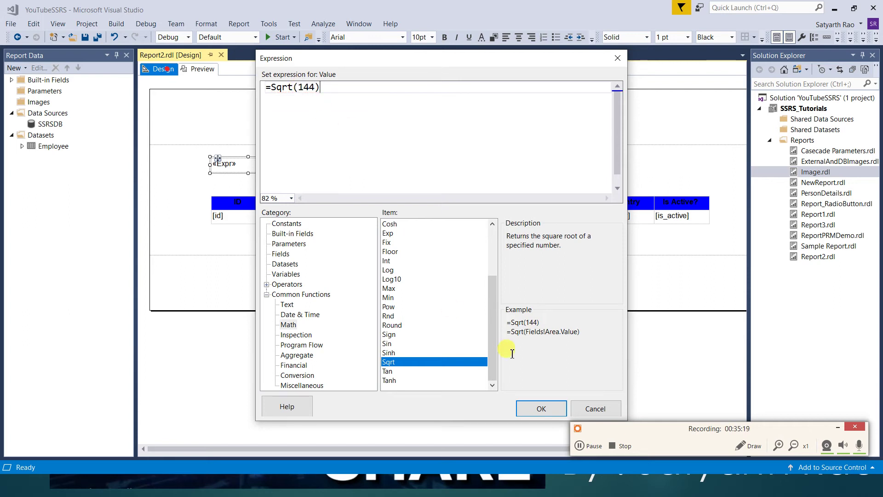
pyautogui.click(541, 409)
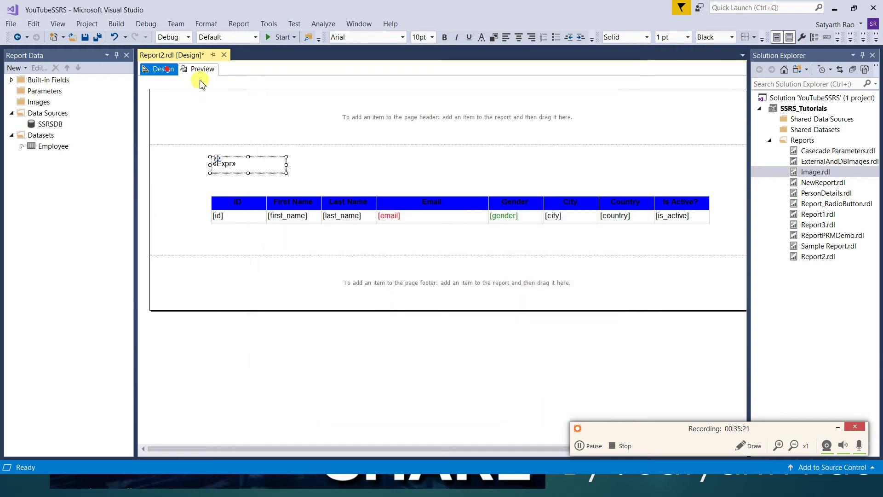
pyautogui.click(199, 69)
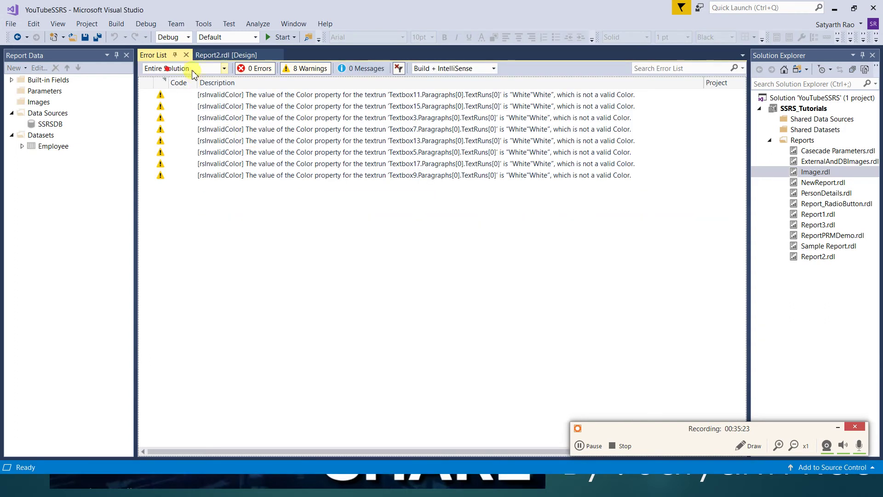
pyautogui.click(181, 54)
# Return to the report design, change the text box's expression to =Sqrt(100), apply it, and preview the report with the Error List closed.
pyautogui.click(164, 70)
pyautogui.rightClick(255, 165)
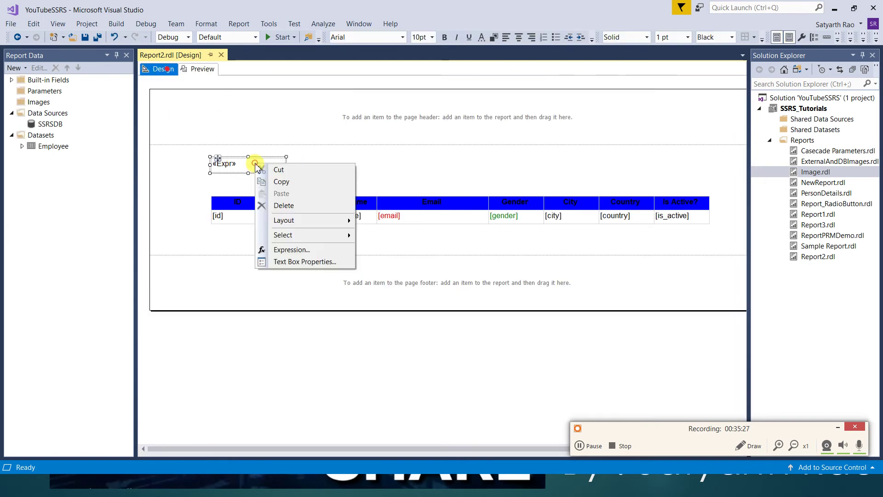
pyautogui.click(292, 250)
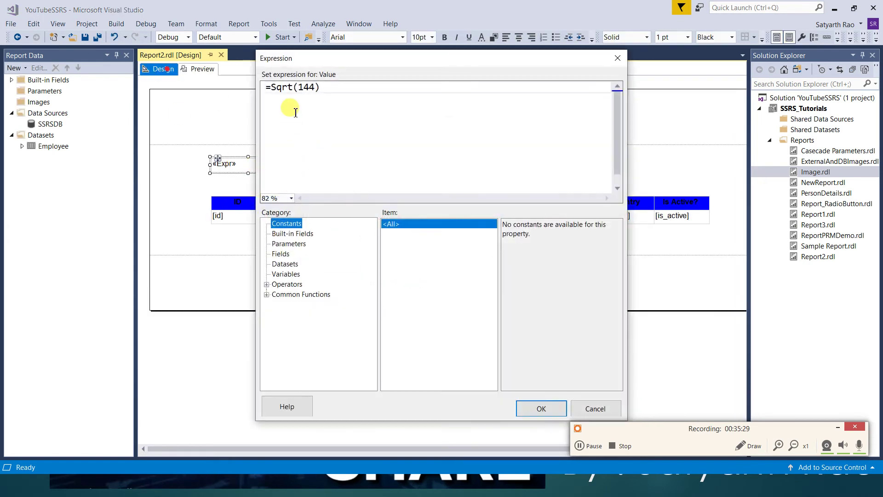
pyautogui.click(301, 91)
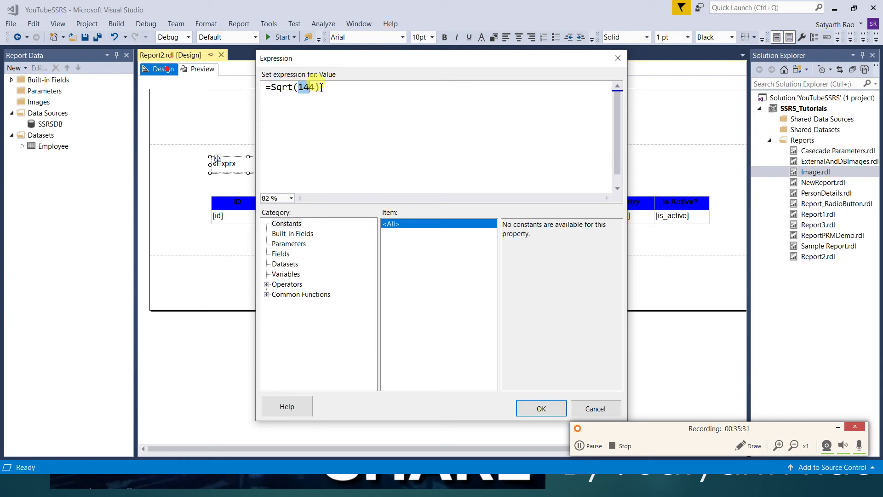
pyautogui.click(315, 89)
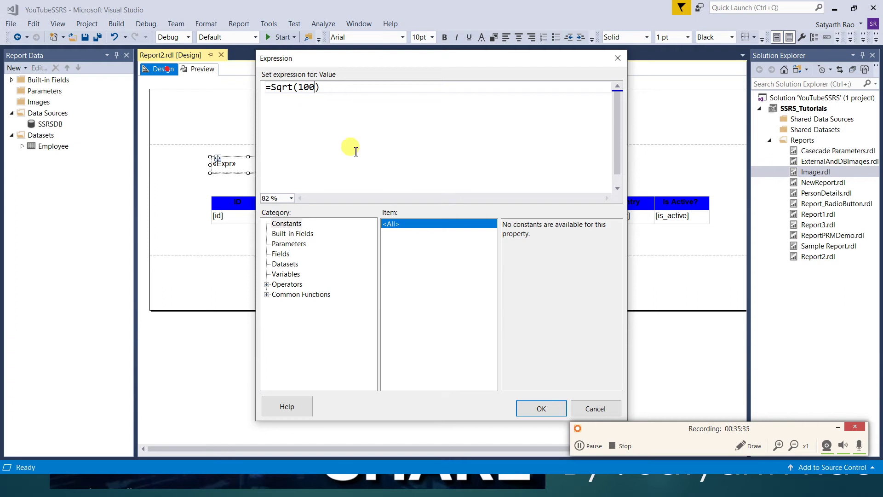
pyautogui.click(524, 408)
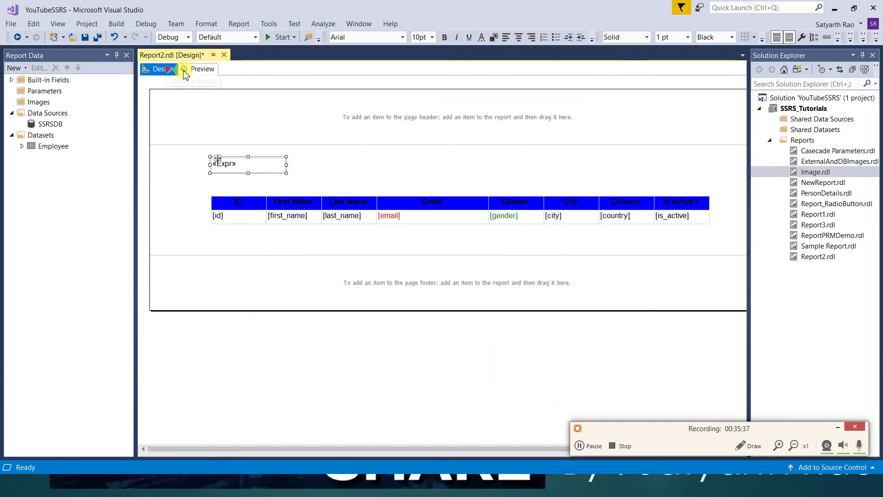
pyautogui.click(198, 69)
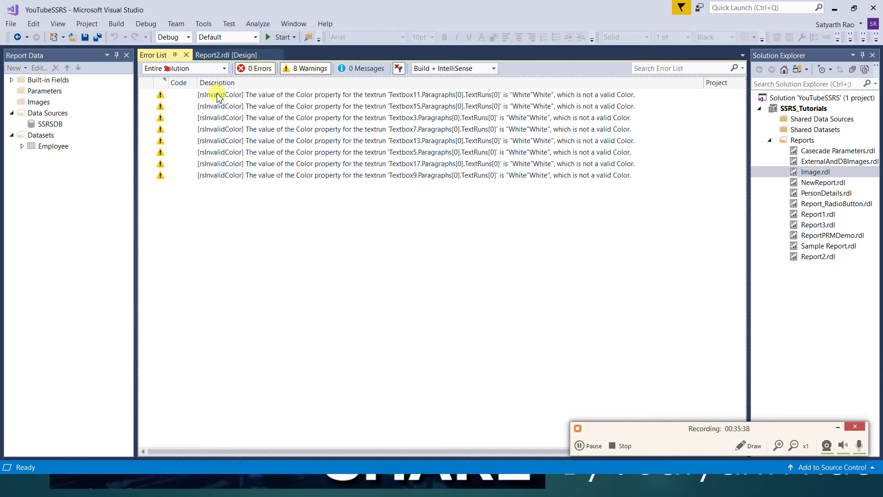
pyautogui.click(186, 54)
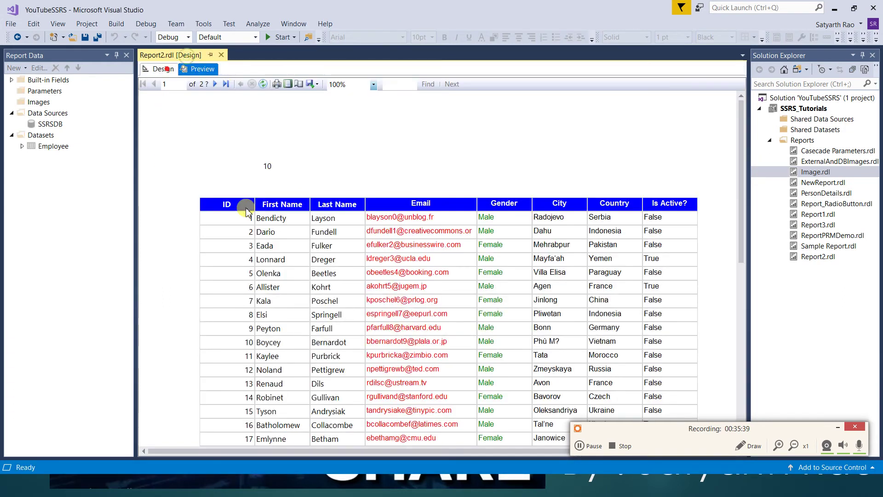
# Return to the report design, reopen the text box's expression, and review the Text, Date & Time and Math common functions.
pyautogui.click(161, 69)
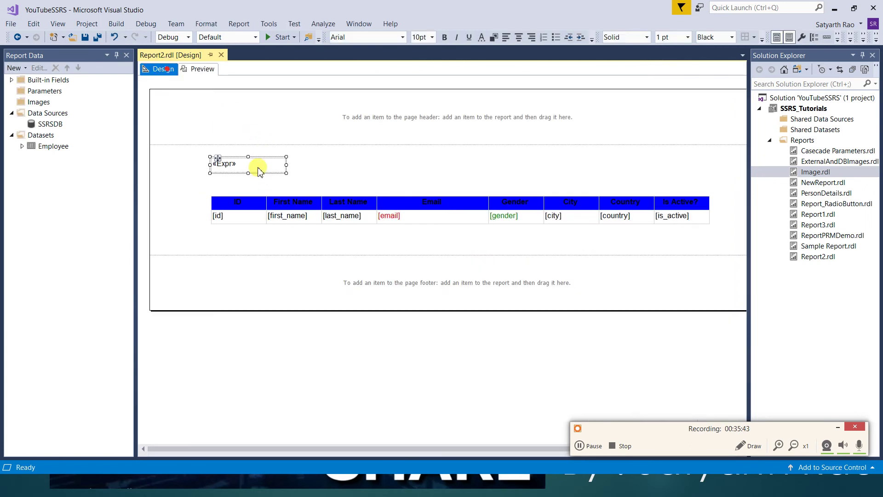
pyautogui.rightClick(257, 169)
pyautogui.click(268, 253)
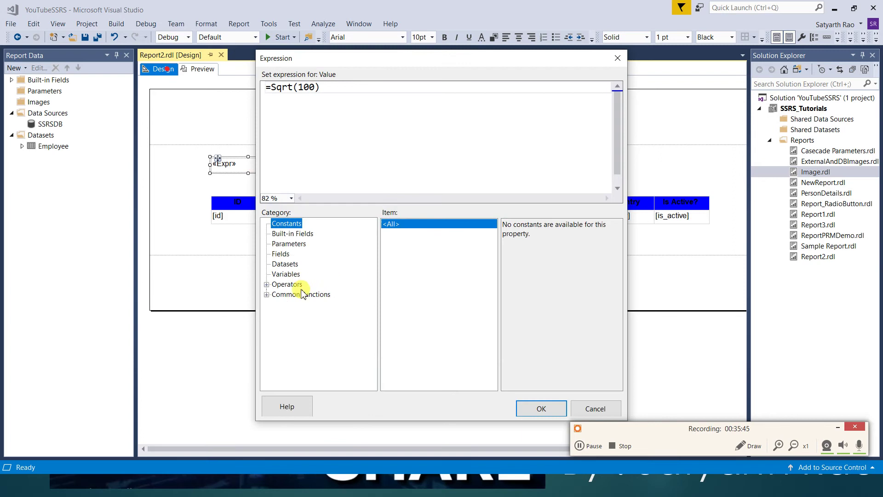
pyautogui.click(267, 294)
pyautogui.click(287, 305)
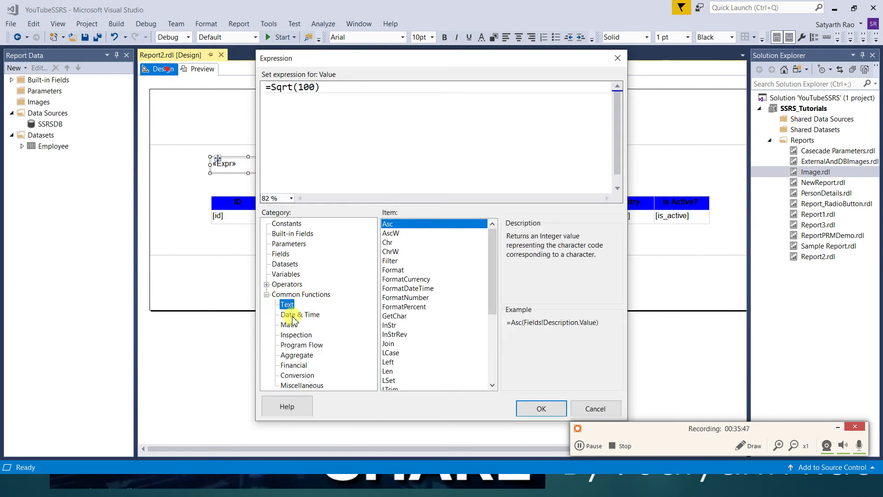
pyautogui.click(293, 316)
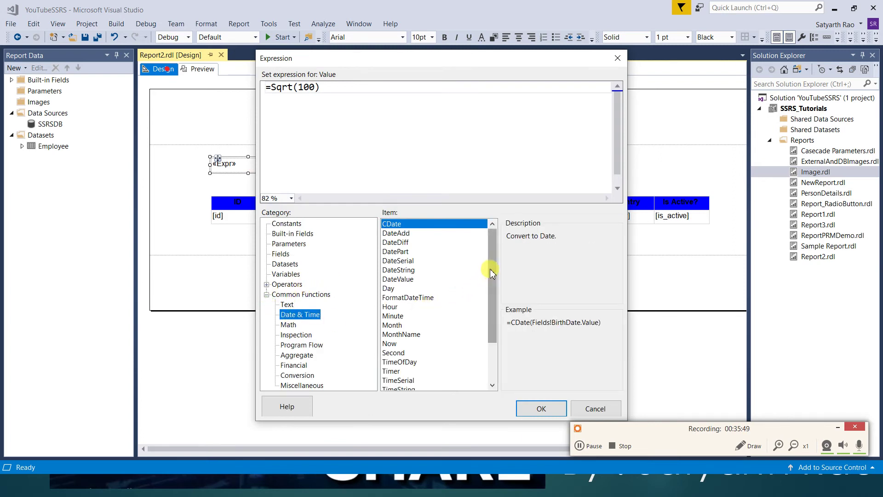
pyautogui.scroll(-2, 491, 276)
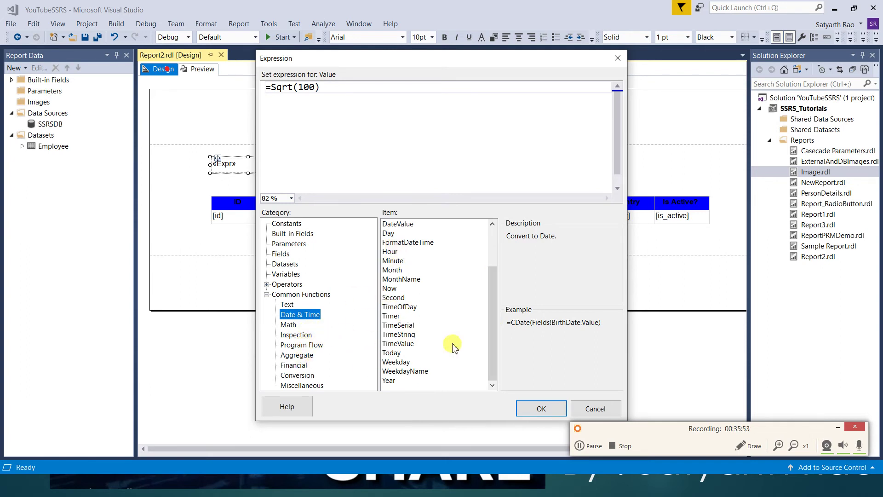
pyautogui.click(290, 326)
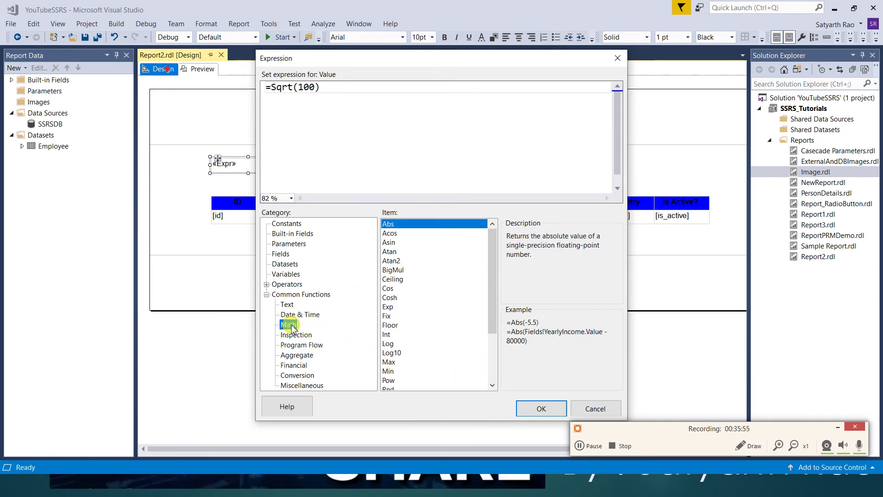
pyautogui.scroll(-3, 491, 264)
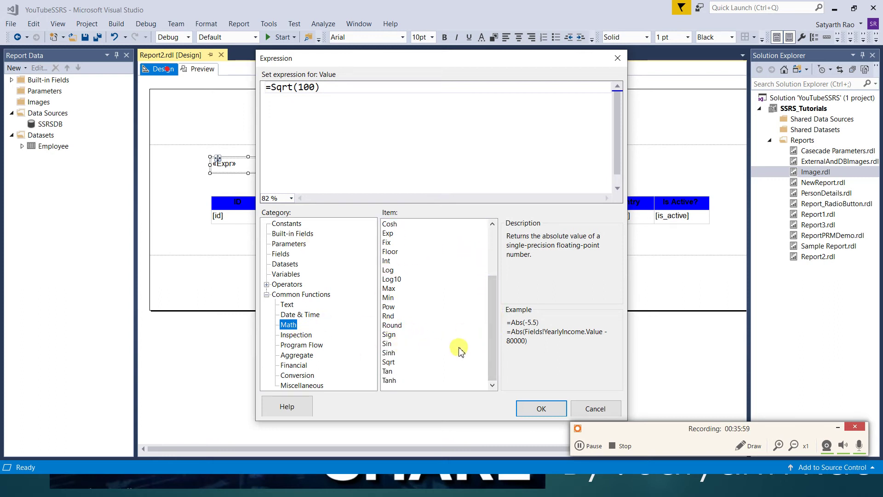
pyautogui.moveTo(492, 322); pyautogui.dragTo(493, 357)
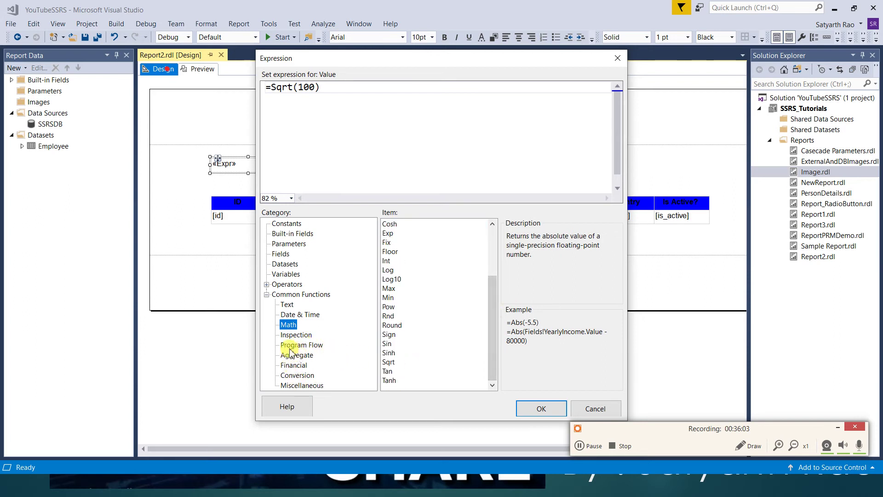
# Examine the descriptions and examples of the IsArray, IsDate, IsNothing and IsNumeric inspection functions.
pyautogui.click(296, 335)
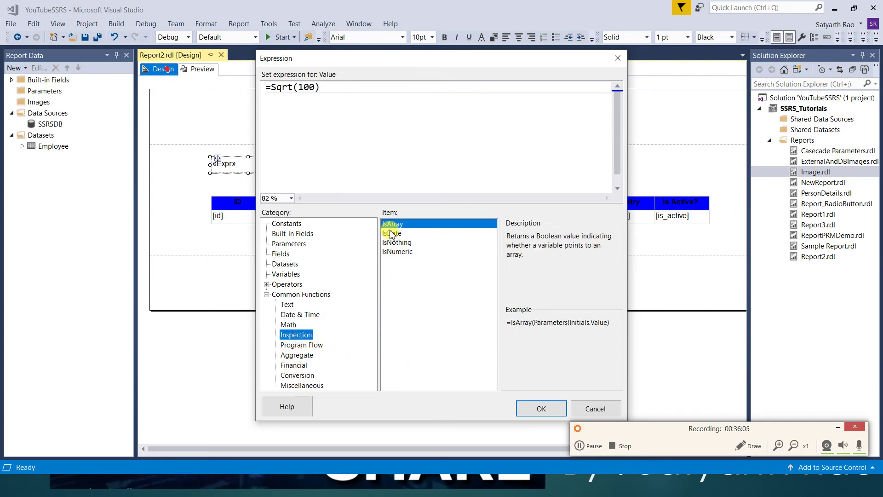
pyautogui.click(390, 225)
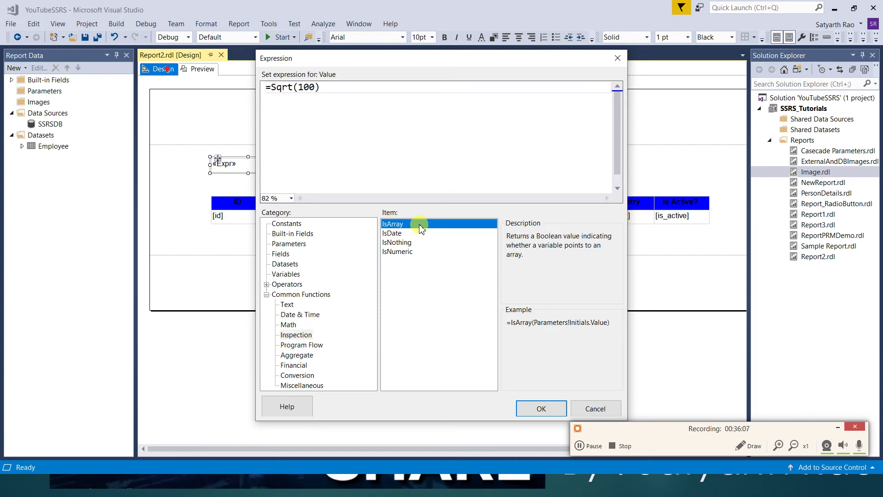
pyautogui.click(393, 234)
pyautogui.click(394, 244)
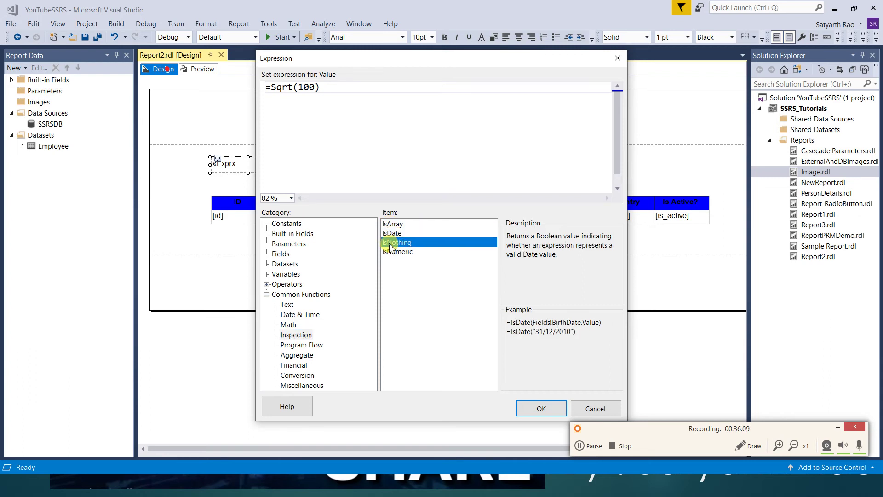
pyautogui.click(398, 254)
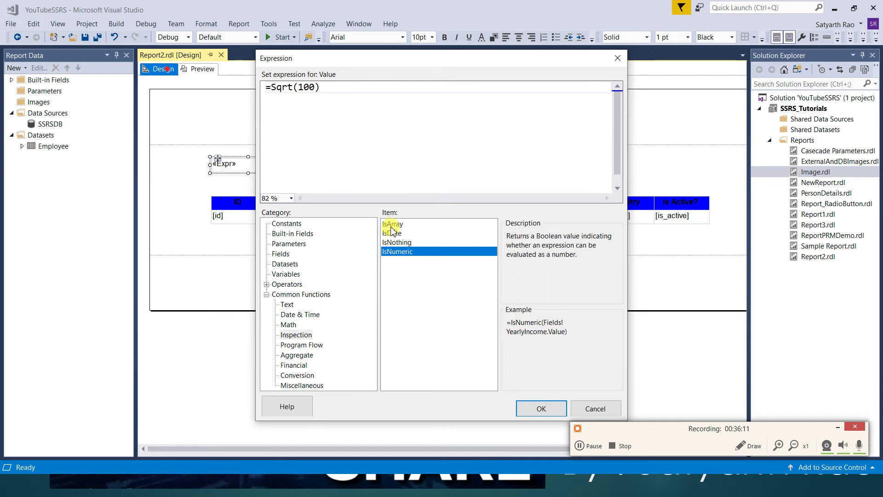
pyautogui.click(390, 225)
pyautogui.click(392, 233)
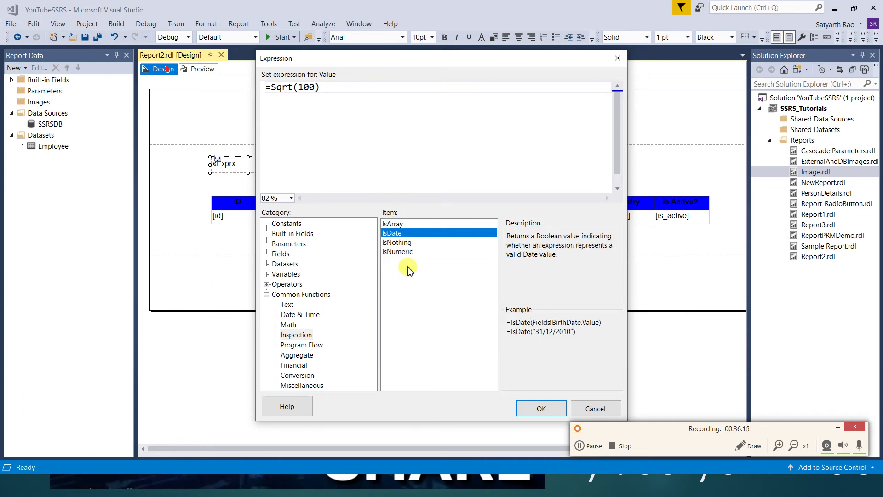
# Replace the text box's expression with the copied example =IsDate("31/12/2010"), apply it, and preview the report.
pyautogui.moveTo(513, 332); pyautogui.dragTo(575, 332)
pyautogui.rightClick(558, 332)
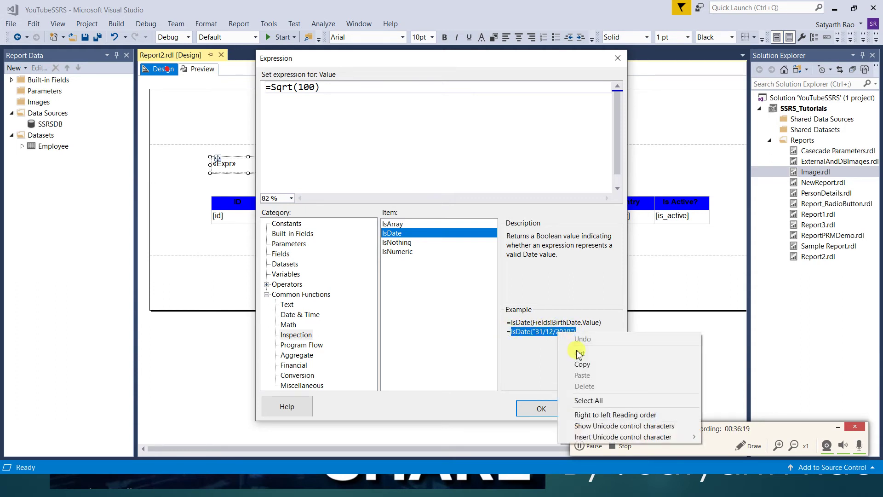
pyautogui.click(582, 364)
pyautogui.click(321, 87)
pyautogui.moveTo(321, 87); pyautogui.dragTo(279, 92)
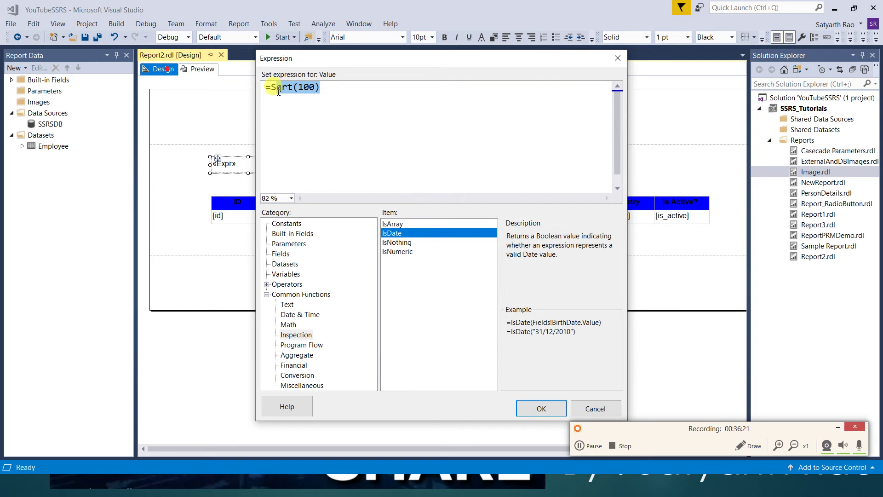
pyautogui.hotkey('ctrl', 'v')
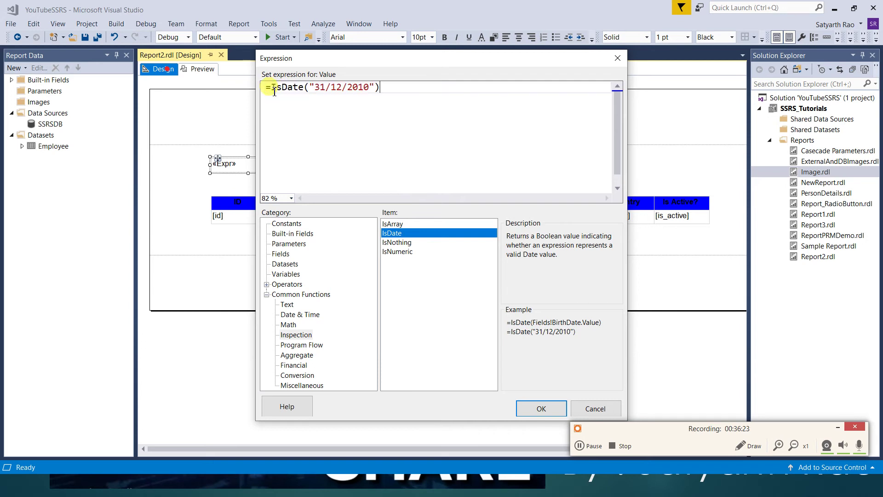
pyautogui.click(545, 408)
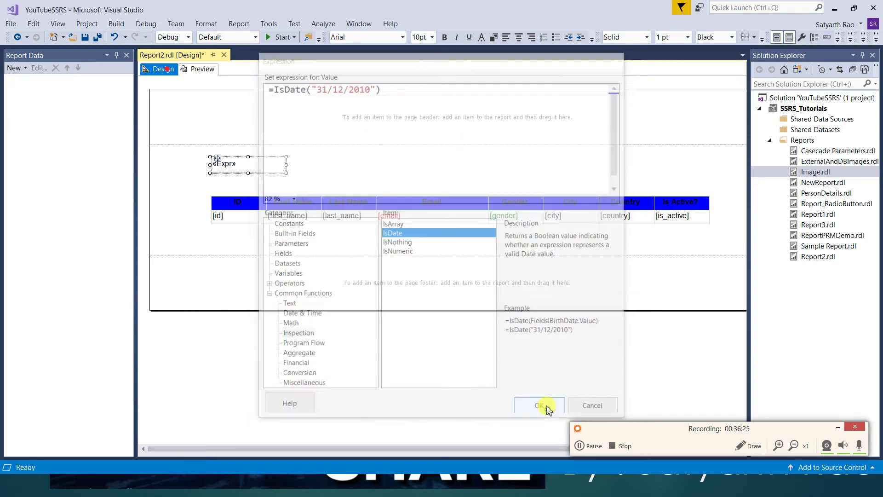
pyautogui.click(199, 69)
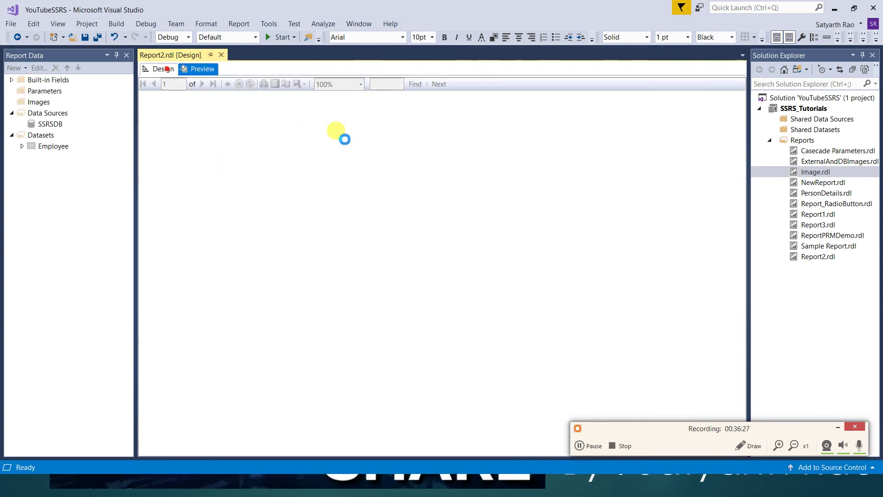
pyautogui.click(204, 55)
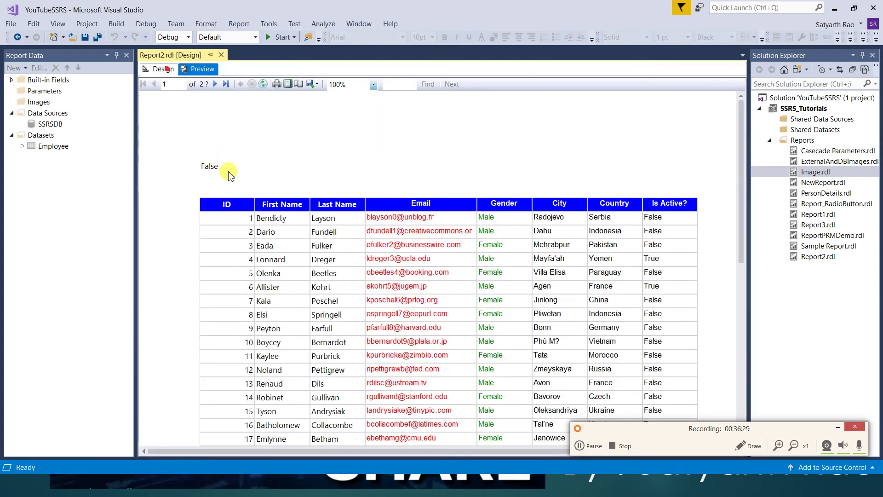
pyautogui.click(200, 167)
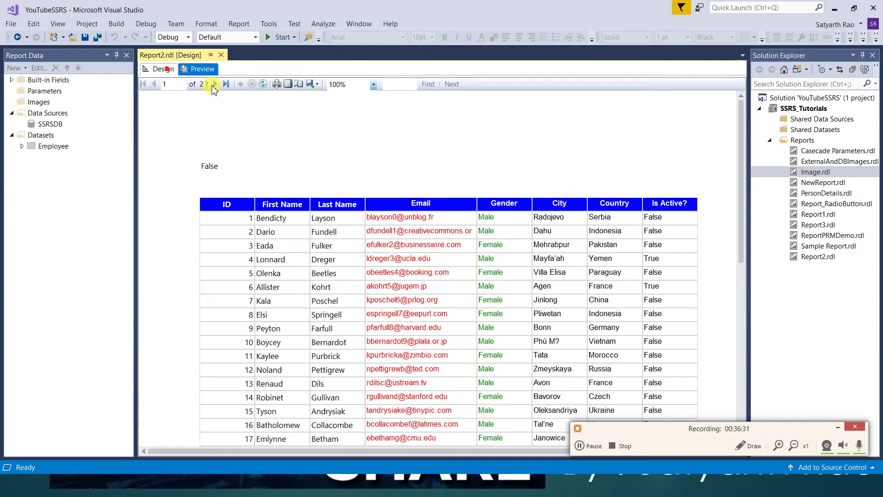
# Return to the report design, reopen the text box's expression, and compare it with the IsDate example in the Inspection functions.
pyautogui.click(178, 74)
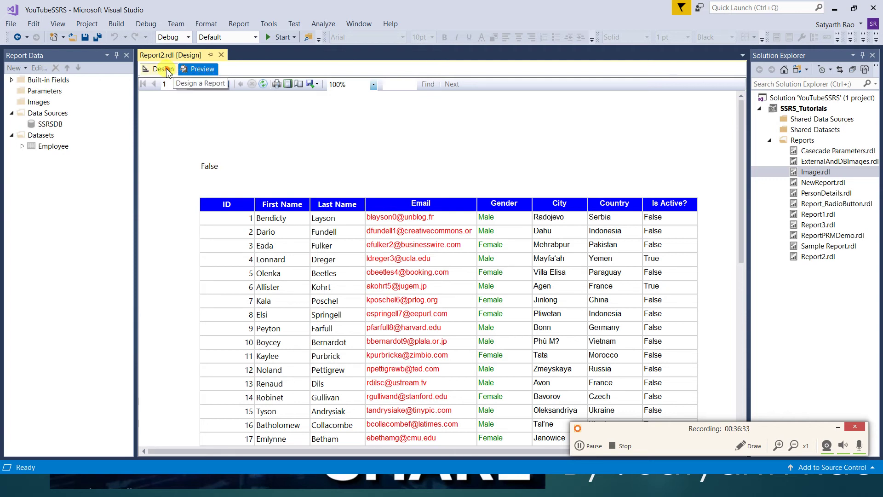
pyautogui.click(256, 167)
pyautogui.rightClick(259, 166)
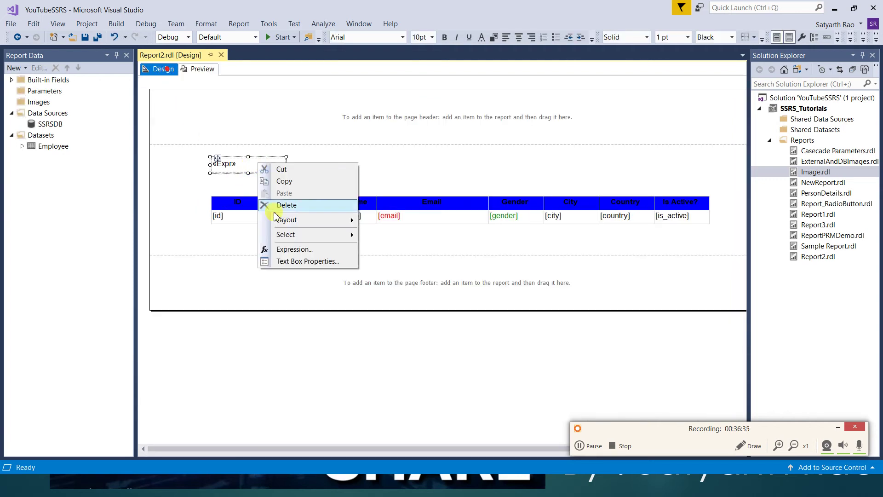
pyautogui.click(285, 247)
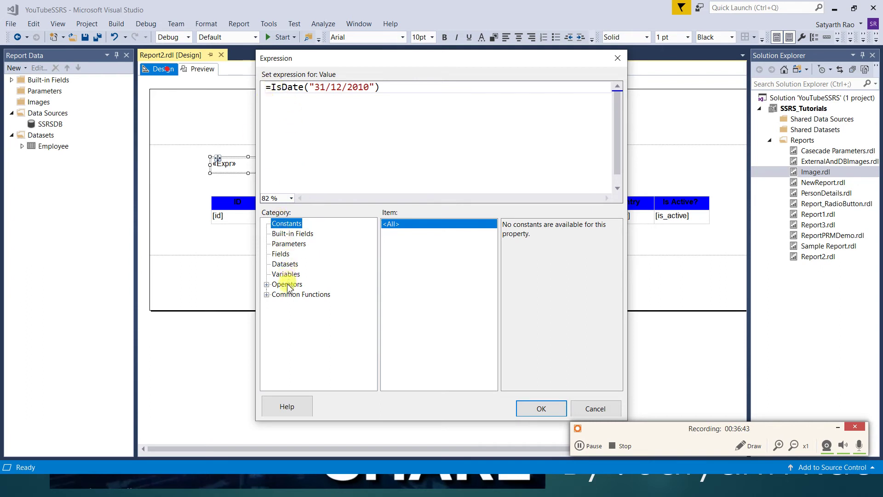
pyautogui.click(267, 294)
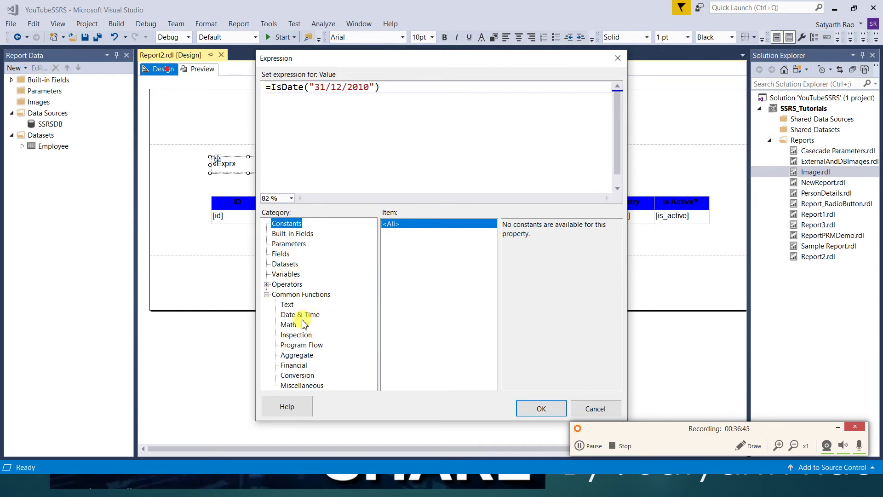
pyautogui.click(297, 335)
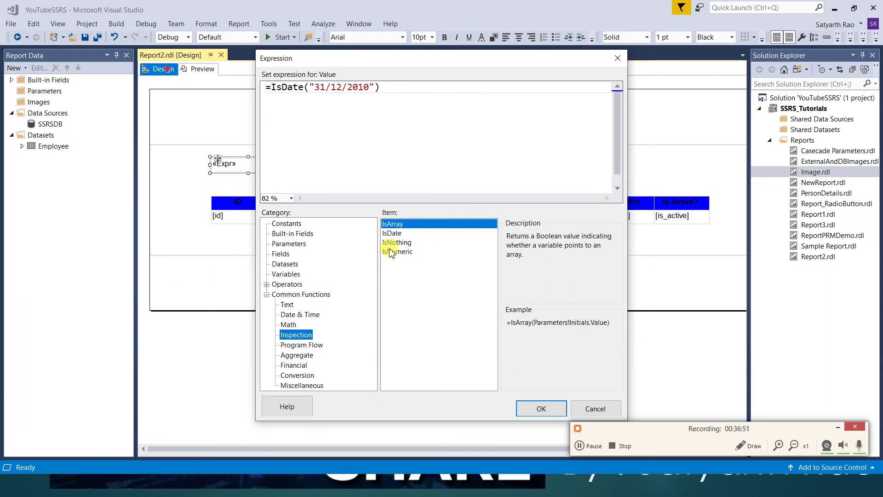
pyautogui.click(391, 233)
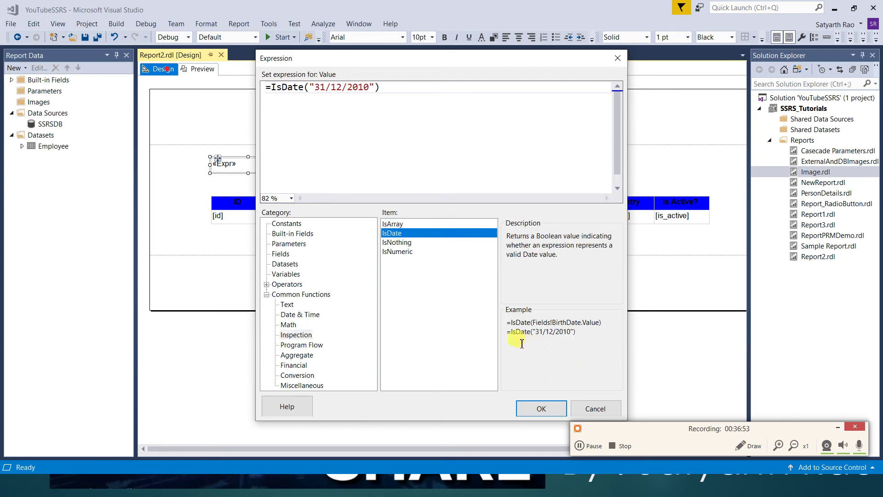
pyautogui.moveTo(512, 333); pyautogui.dragTo(600, 344)
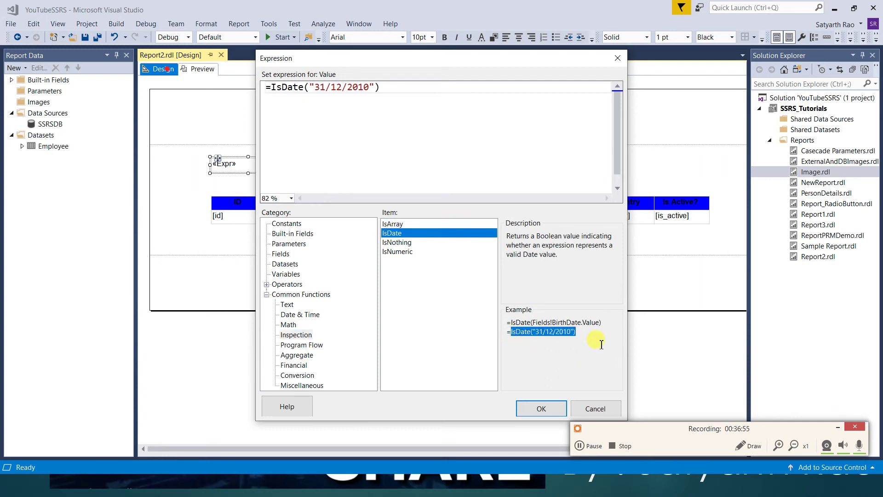
pyautogui.moveTo(406, 91); pyautogui.dragTo(253, 90)
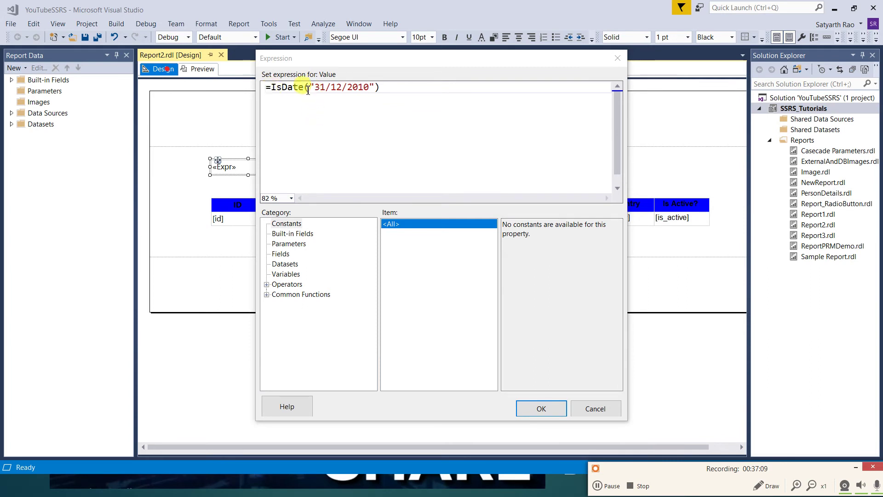
# Change the text box's expression to =IsDate("12/31/2010"), apply it, and preview the report.
pyautogui.moveTo(266, 87); pyautogui.dragTo(375, 87)
pyautogui.click(408, 100)
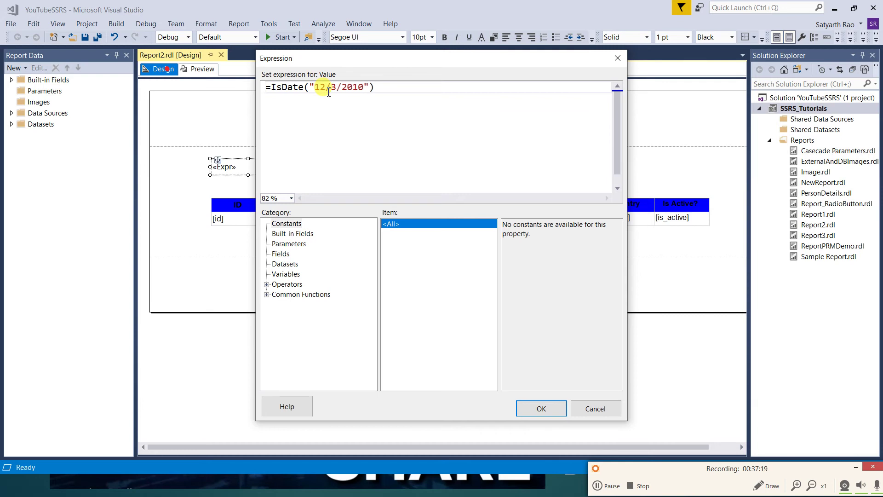
pyautogui.click(534, 414)
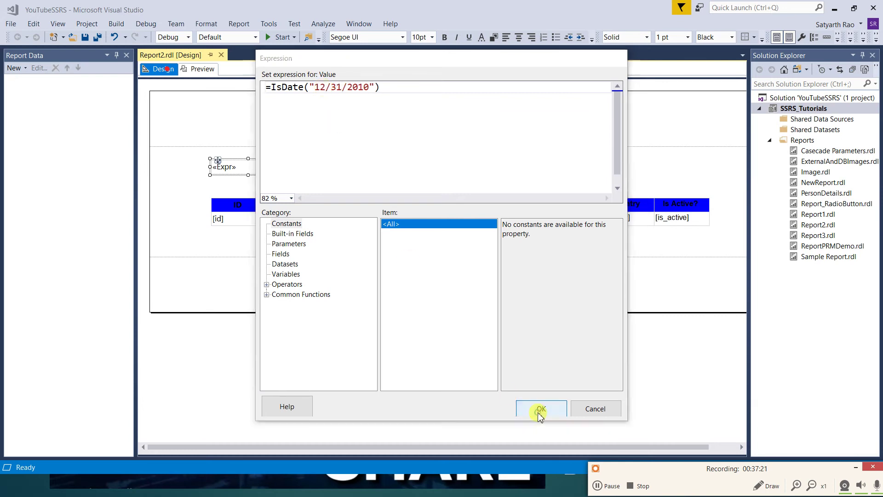
pyautogui.click(199, 73)
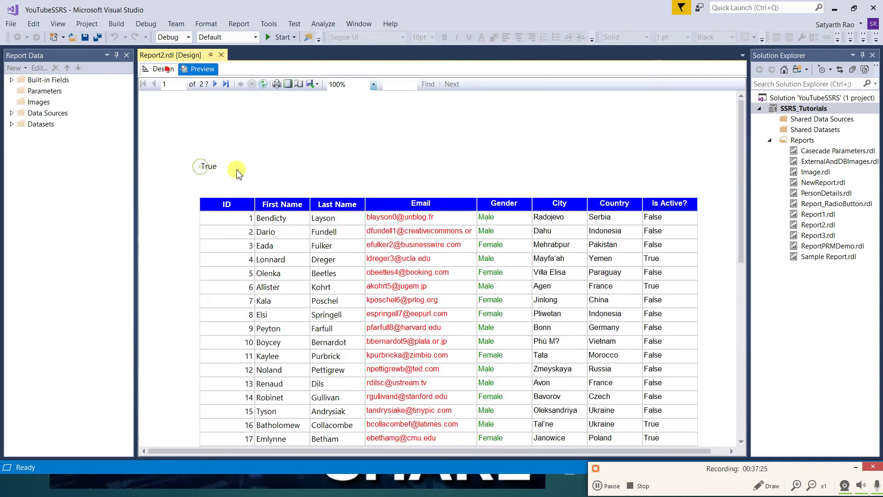
# Return to the report design, change the text box's expression to =IsDate("31/12/2010"), apply it, and preview the report.
pyautogui.click(158, 69)
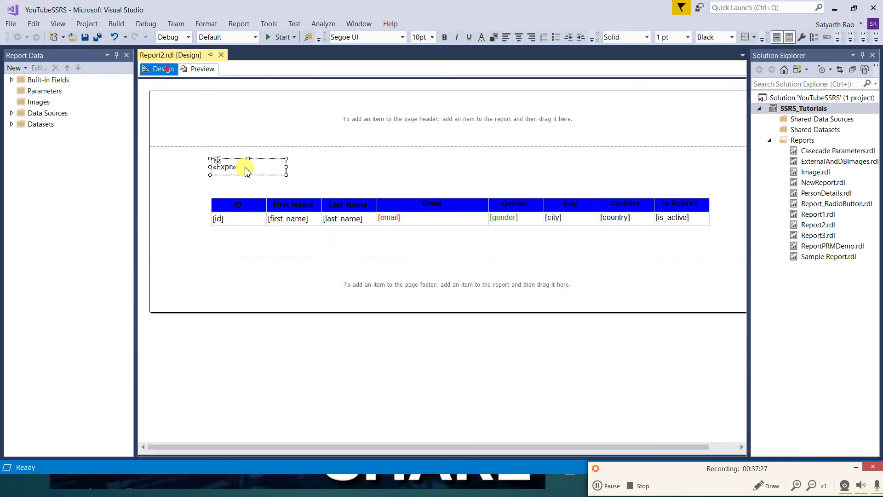
pyautogui.rightClick(246, 166)
pyautogui.click(280, 256)
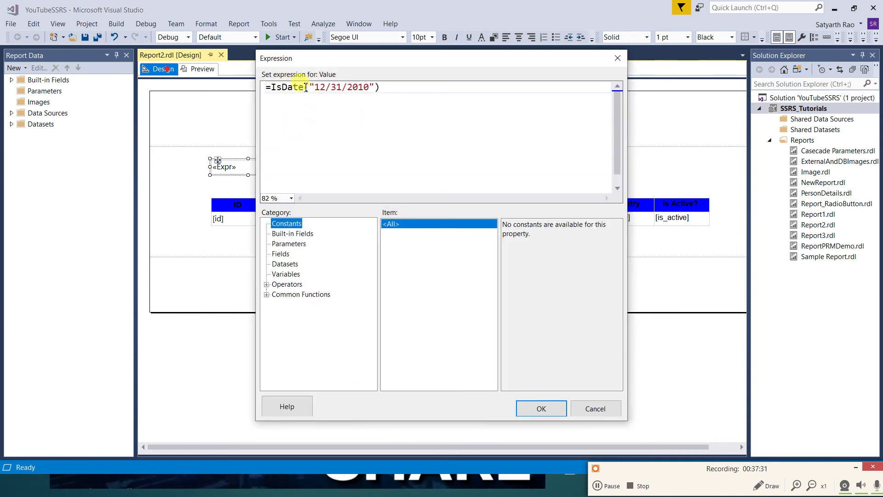
pyautogui.moveTo(311, 89); pyautogui.dragTo(357, 90)
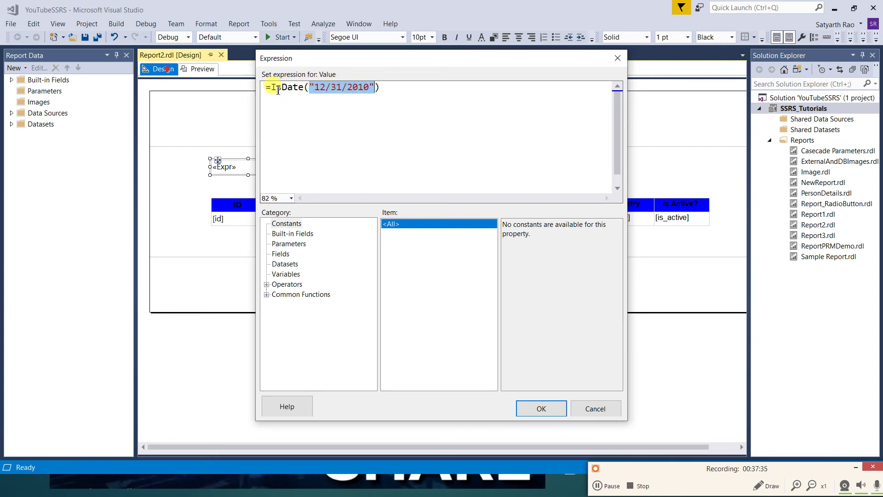
pyautogui.click(325, 89)
pyautogui.press('BackSpace')
pyautogui.press('BackSpace')
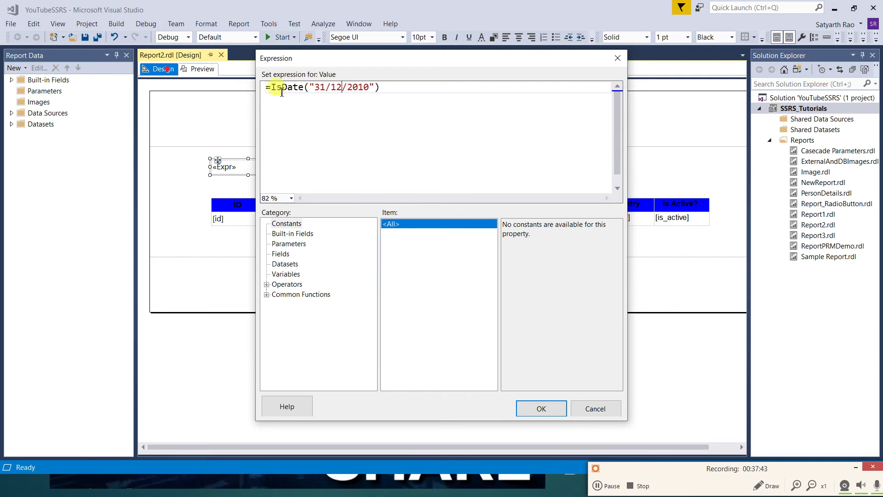
pyautogui.click(543, 411)
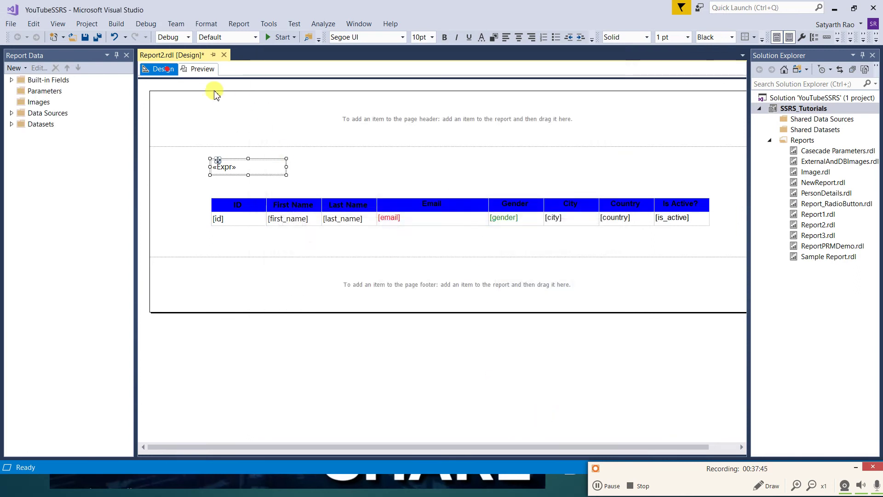
pyautogui.click(200, 74)
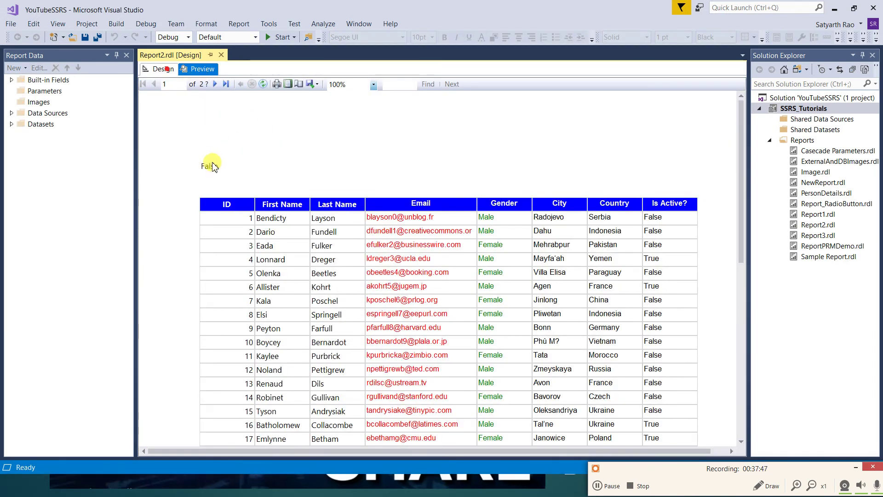
# Return to the report design, reopen the text box's expression, and delete the quoted date from inside the IsDate parentheses.
pyautogui.click(163, 70)
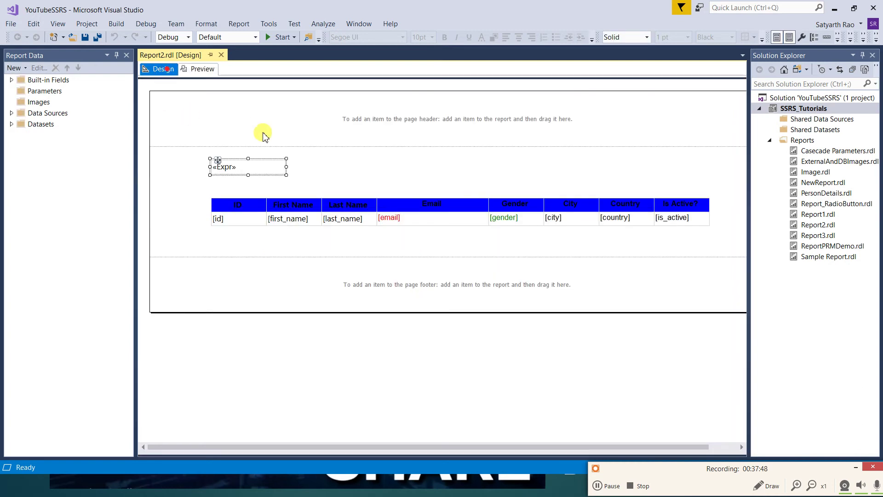
pyautogui.rightClick(253, 167)
pyautogui.click(280, 253)
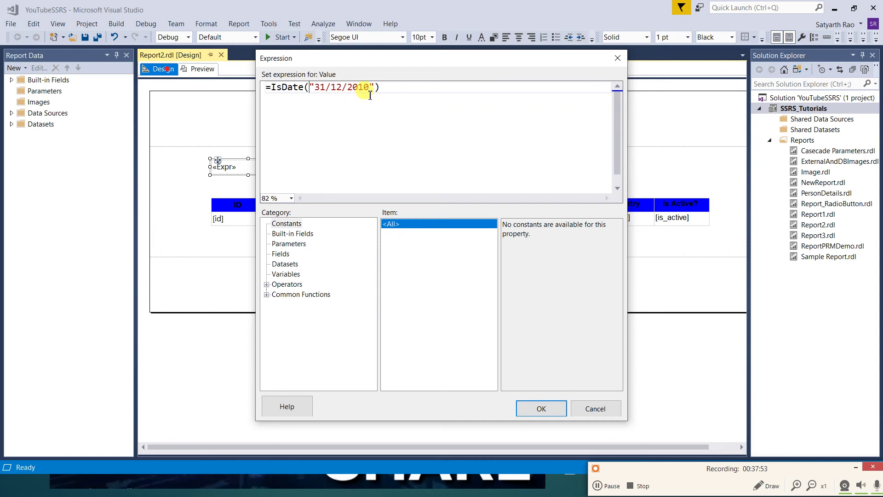
pyautogui.hotkey('shift', 'Left')
pyautogui.hotkey('shift', 'Left')
pyautogui.hotkey('shift', 'Left')
pyautogui.hotkey('shift', 'Left')
pyautogui.hotkey('shift', 'Left')
pyautogui.hotkey('shift', 'Left')
pyautogui.hotkey('shift', 'Left')
pyautogui.hotkey('shift', 'Left')
pyautogui.hotkey('shift', 'Left')
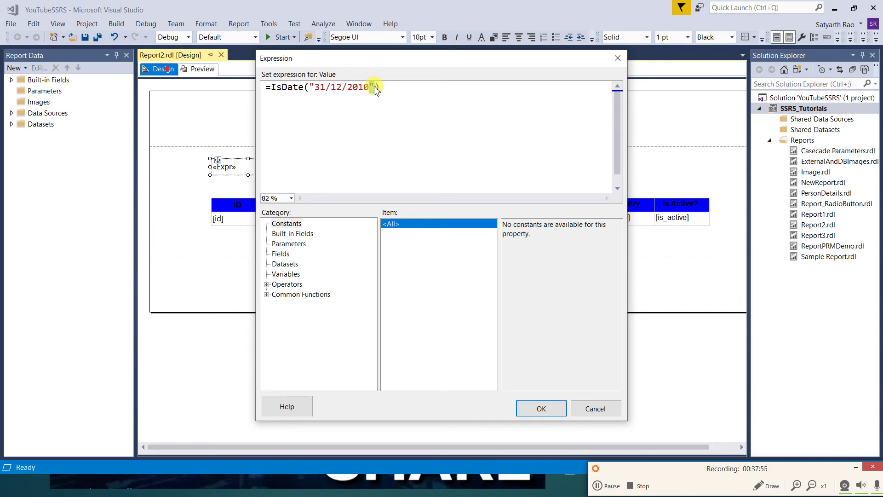
pyautogui.press('BackSpace')
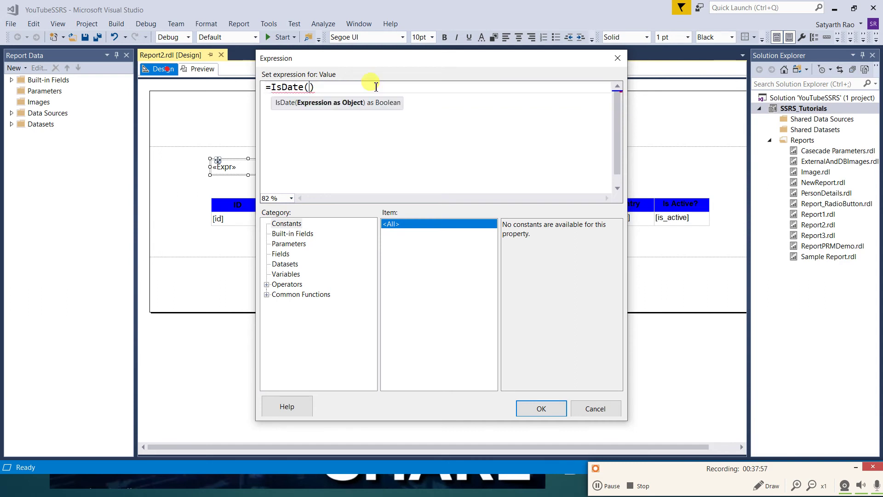
# Insert the Date & Time function Today as the argument, giving =IsDate(Today), apply it, and preview the report.
pyautogui.click(267, 295)
pyautogui.click(299, 314)
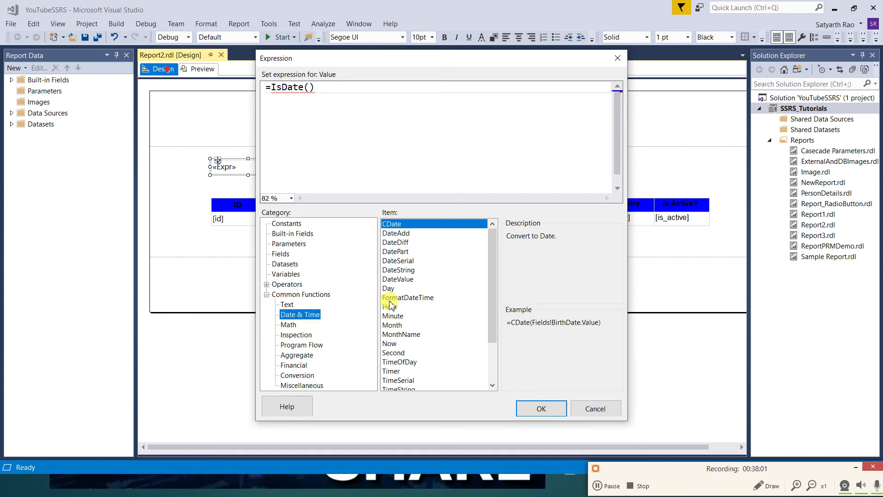
pyautogui.moveTo(492, 291); pyautogui.dragTo(501, 335)
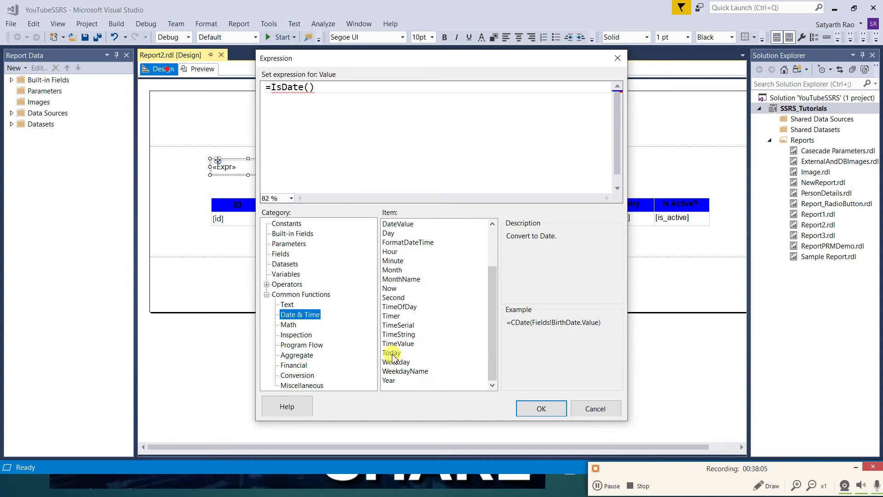
pyautogui.click(309, 87)
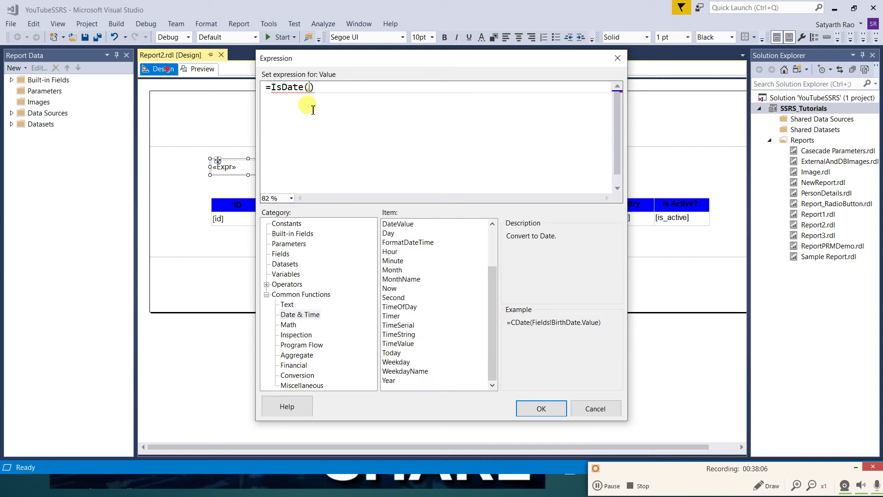
pyautogui.doubleClick(395, 353)
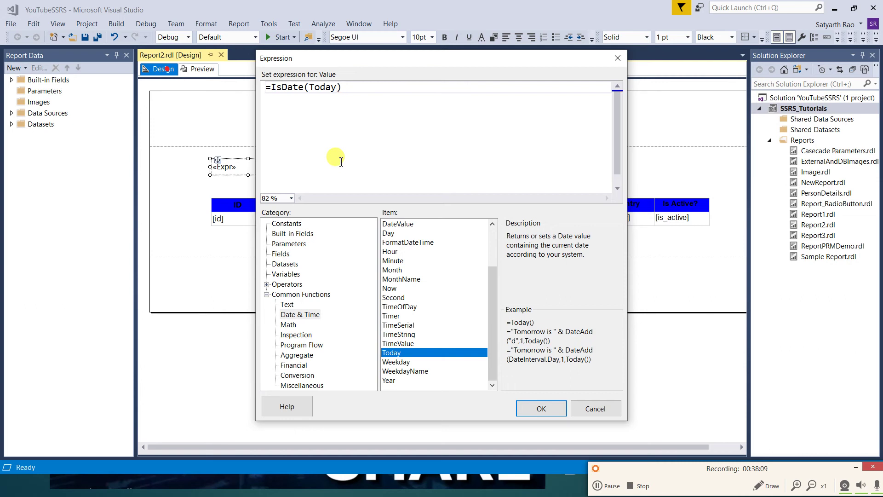
pyautogui.click(554, 411)
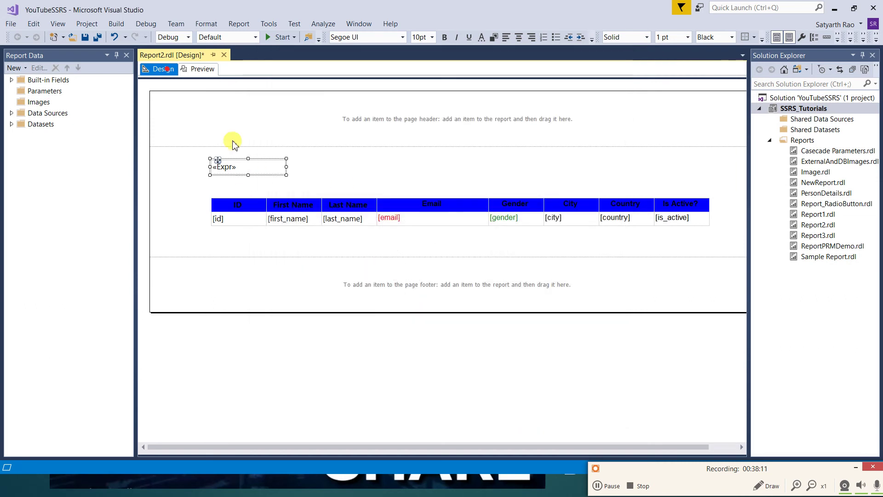
pyautogui.click(186, 70)
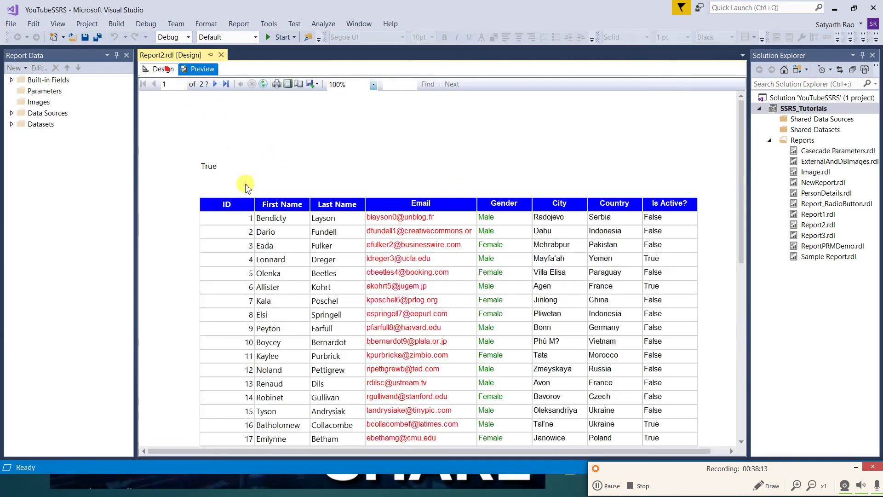
# Return to the report design and widen the expression text box to the right edge of the Email column.
pyautogui.click(161, 69)
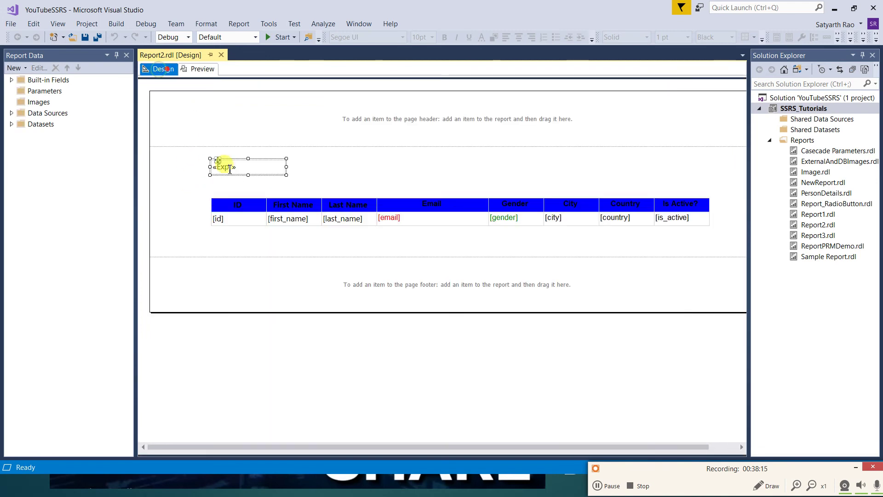
pyautogui.click(230, 169)
pyautogui.moveTo(286, 167); pyautogui.dragTo(490, 171)
# Extend the text box's expression to =IsDate(Today) & " " & today, apply it, and preview the report.
pyautogui.rightClick(276, 169)
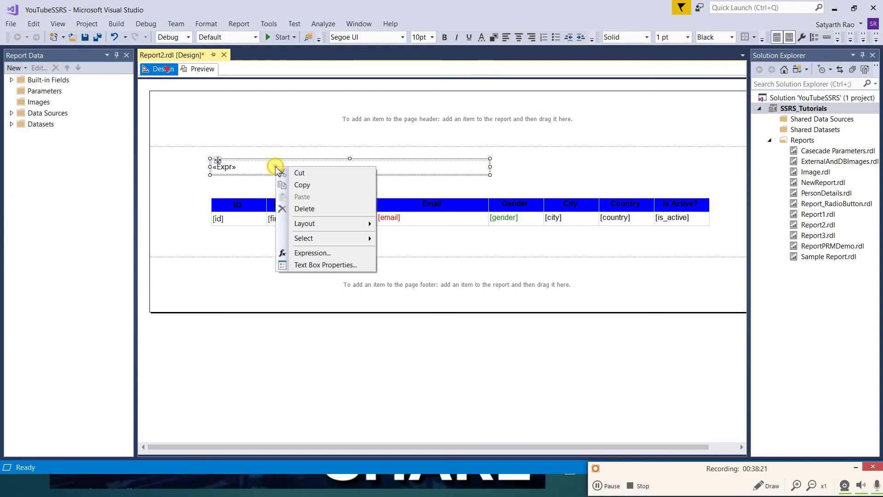
pyautogui.click(328, 255)
pyautogui.click(350, 92)
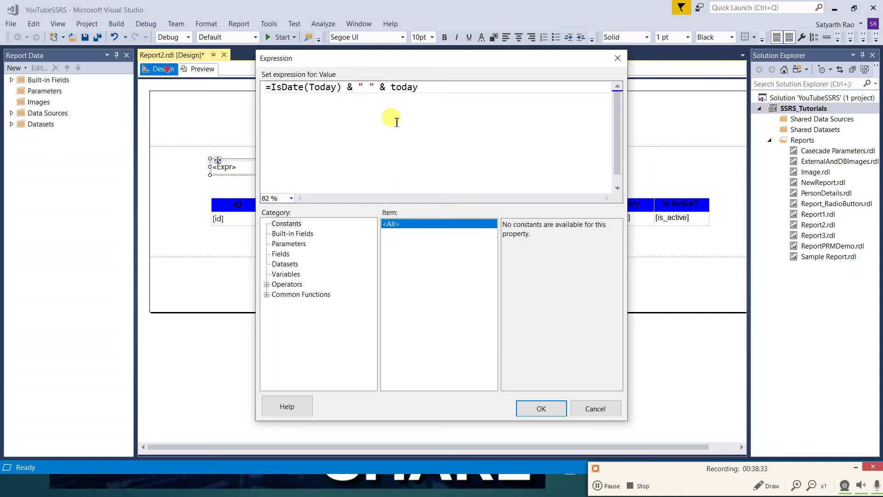
pyautogui.click(536, 408)
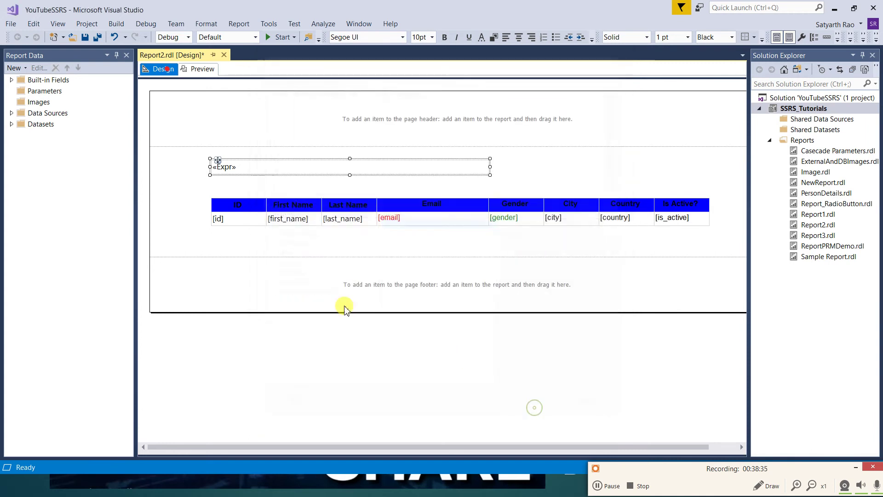
pyautogui.click(198, 69)
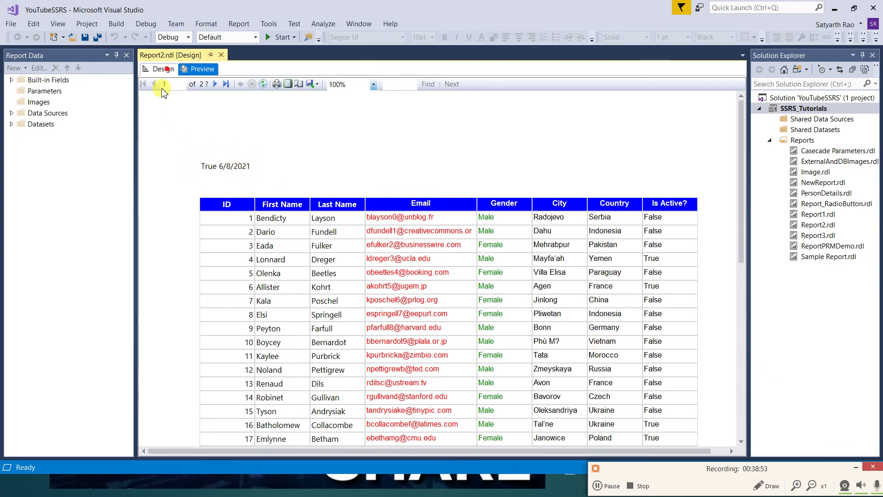
# Return to the report design, reopen the text box's expression, and enlarge the Expression dialog.
pyautogui.click(162, 70)
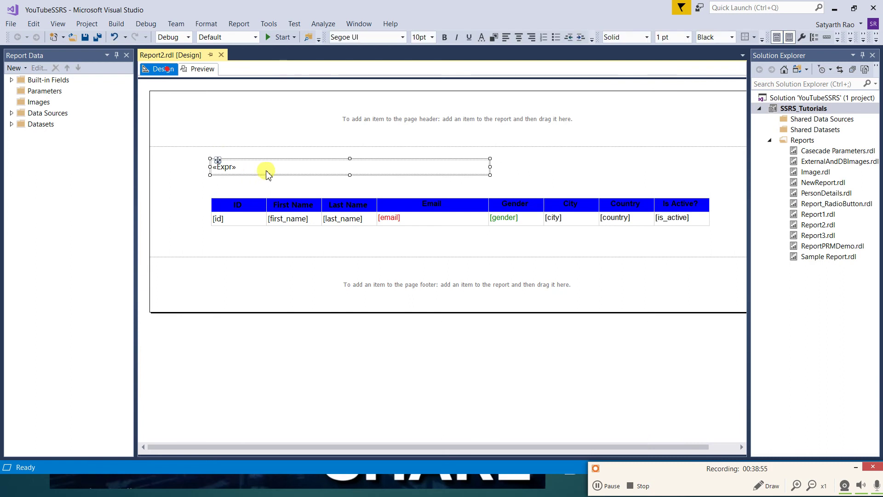
pyautogui.rightClick(267, 173)
pyautogui.click(293, 256)
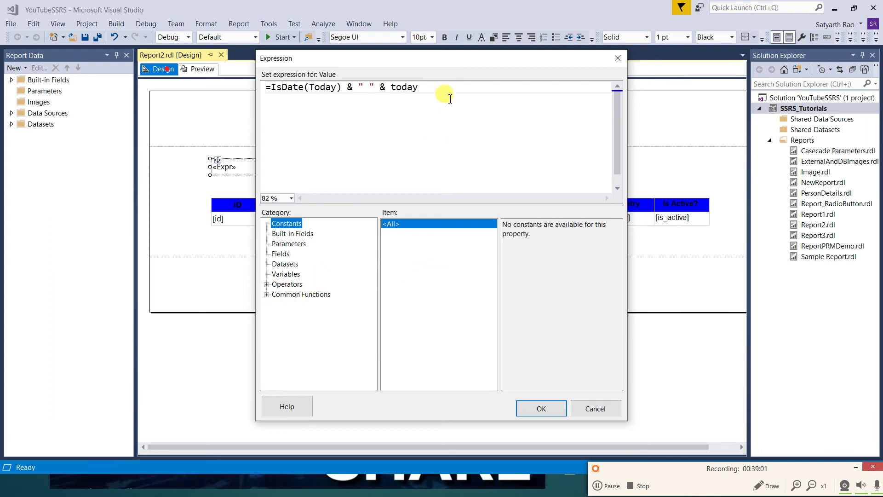
pyautogui.moveTo(444, 58); pyautogui.dragTo(344, 19)
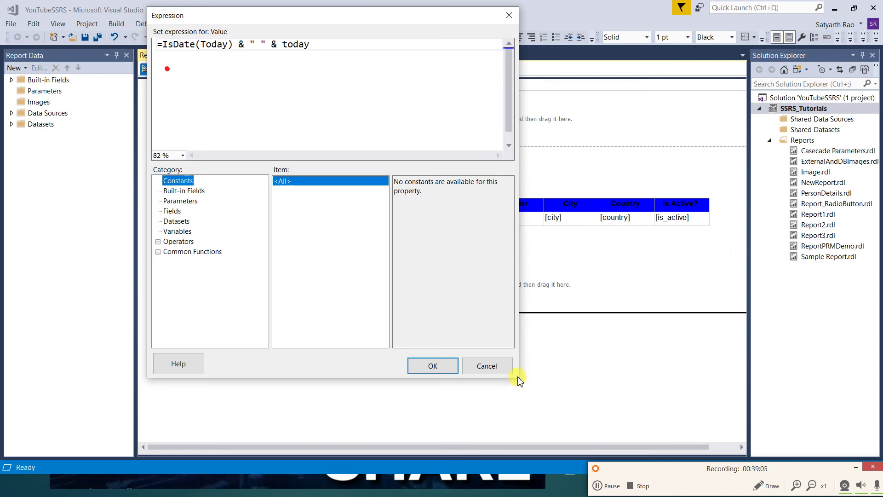
pyautogui.moveTo(519, 375); pyautogui.dragTo(643, 445)
# Replace the expression with =IsNumeric(10) using the IsNumeric inspection function, apply it, and preview the report.
pyautogui.click(158, 319)
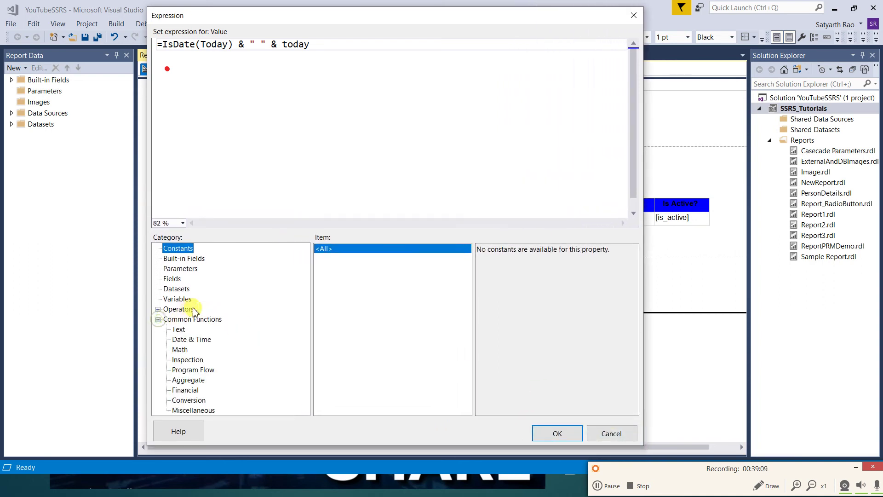
pyautogui.click(187, 361)
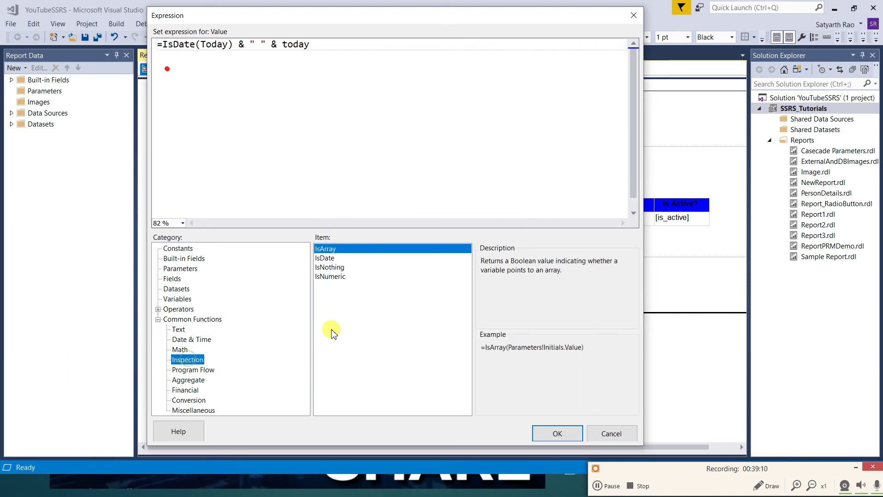
pyautogui.doubleClick(332, 277)
pyautogui.moveTo(310, 46); pyautogui.dragTo(176, 53)
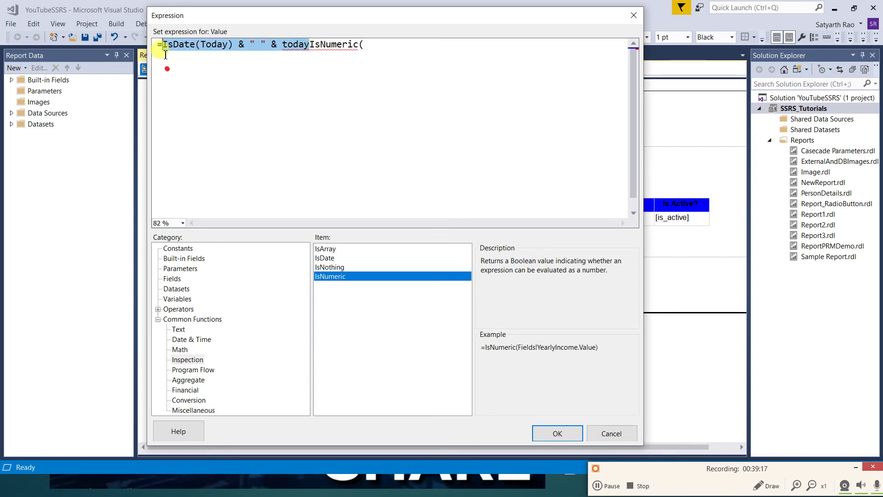
pyautogui.press('Delete')
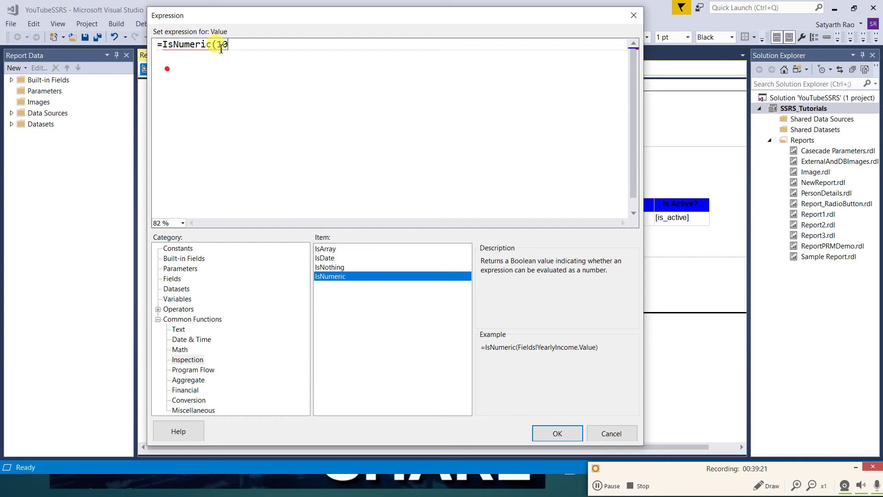
pyautogui.write('10)')
pyautogui.click(558, 434)
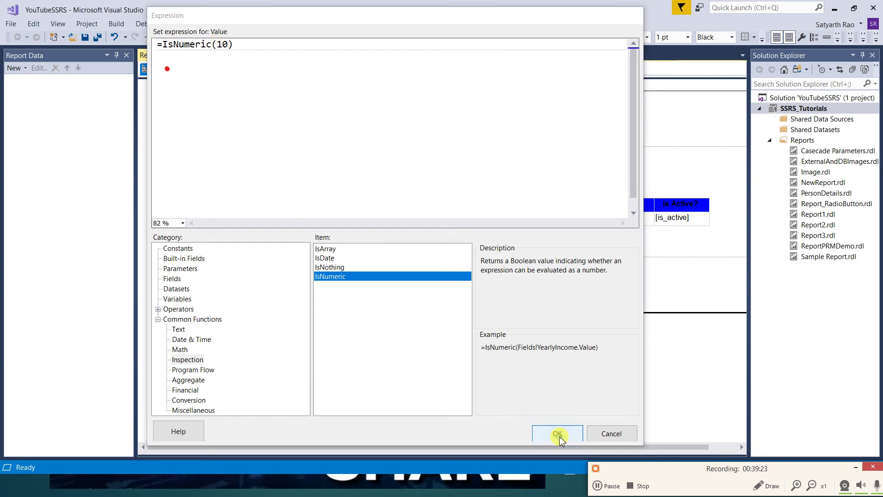
pyautogui.click(199, 69)
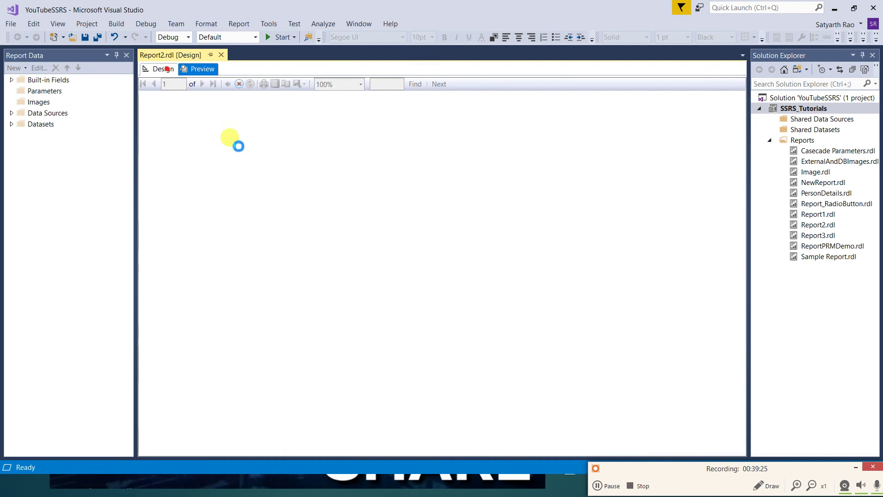
# Return to the report design, change the text box's expression to =IsNumeric("ten"), and apply it.
pyautogui.click(163, 69)
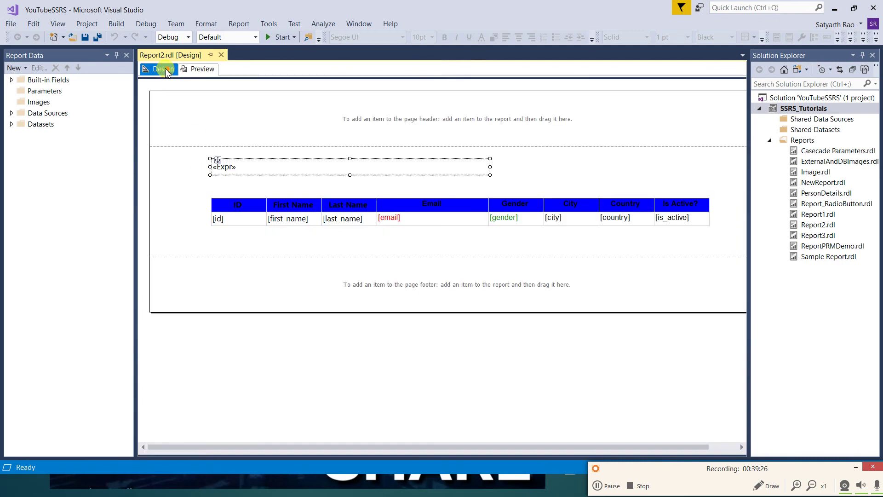
pyautogui.rightClick(255, 173)
pyautogui.click(282, 257)
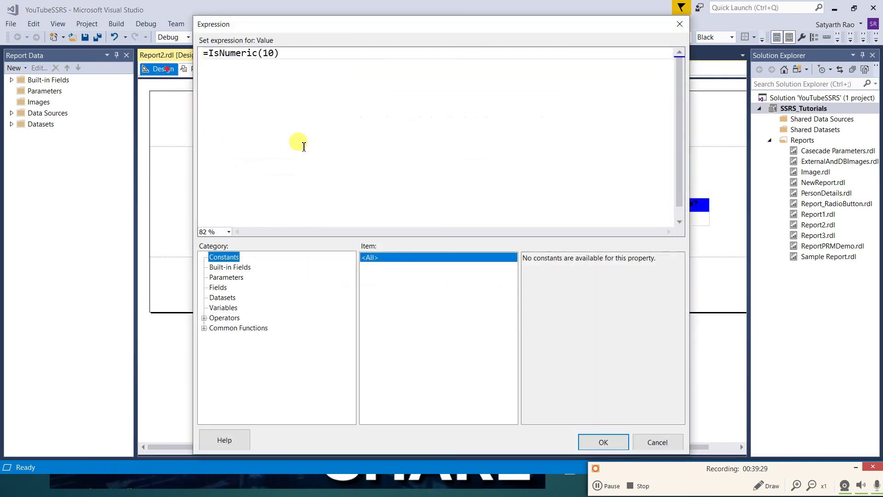
pyautogui.click(271, 58)
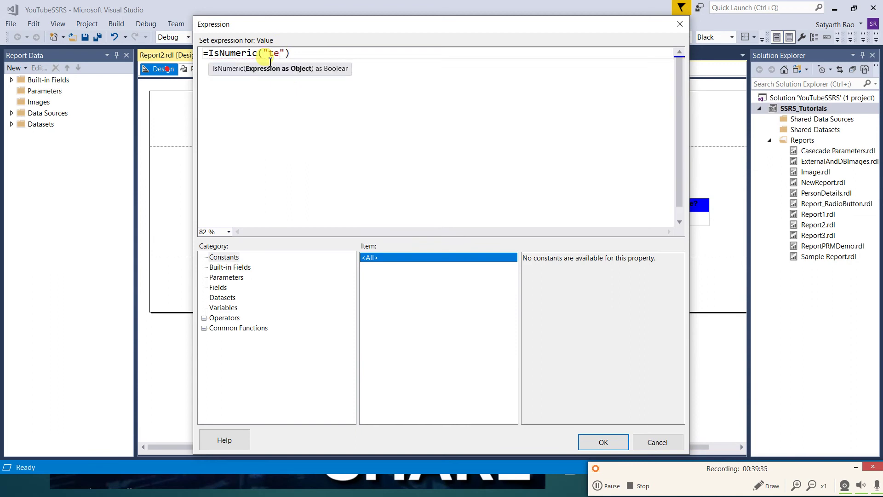
pyautogui.press('End')
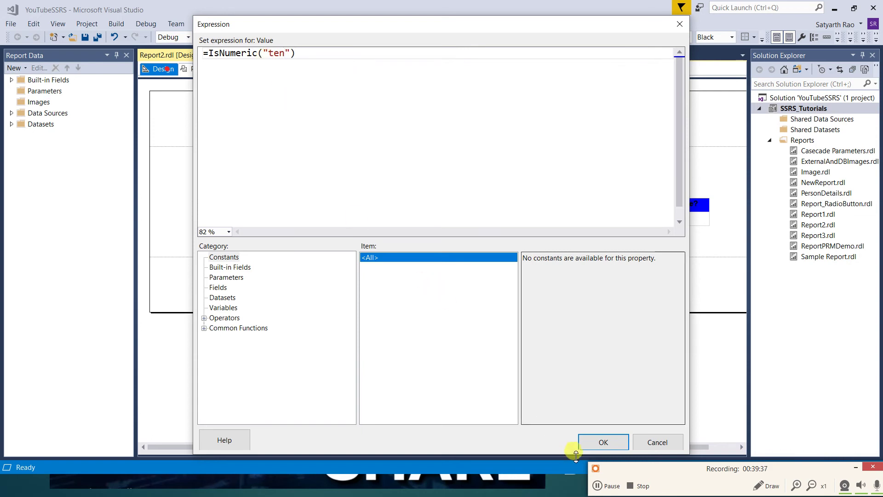
pyautogui.click(604, 442)
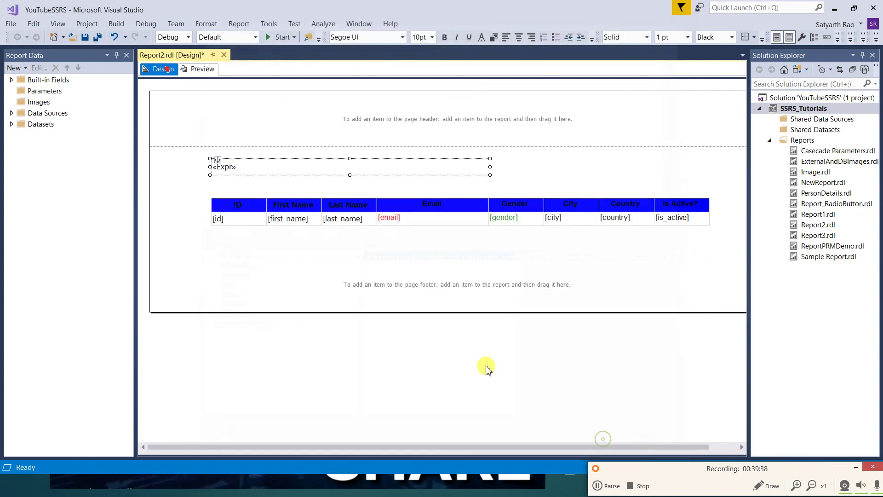
# Preview the report, return to its design, and reopen the expression of the text box above the table.
pyautogui.click(201, 73)
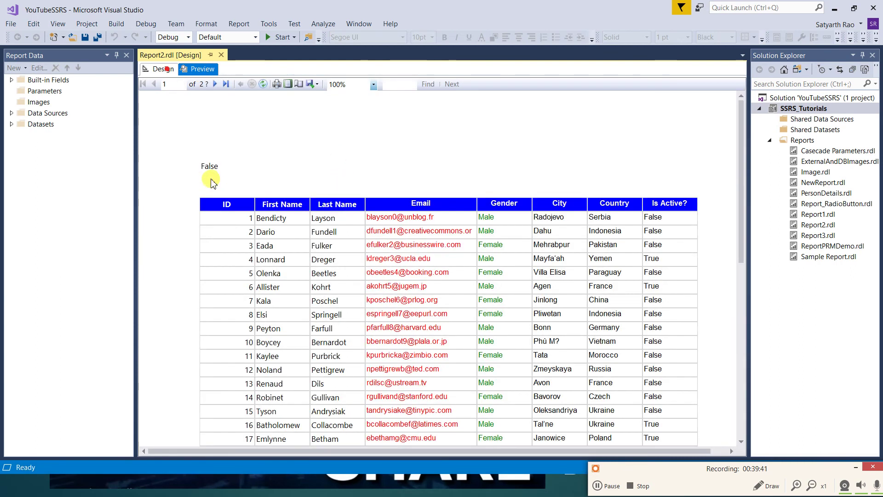
pyautogui.click(162, 69)
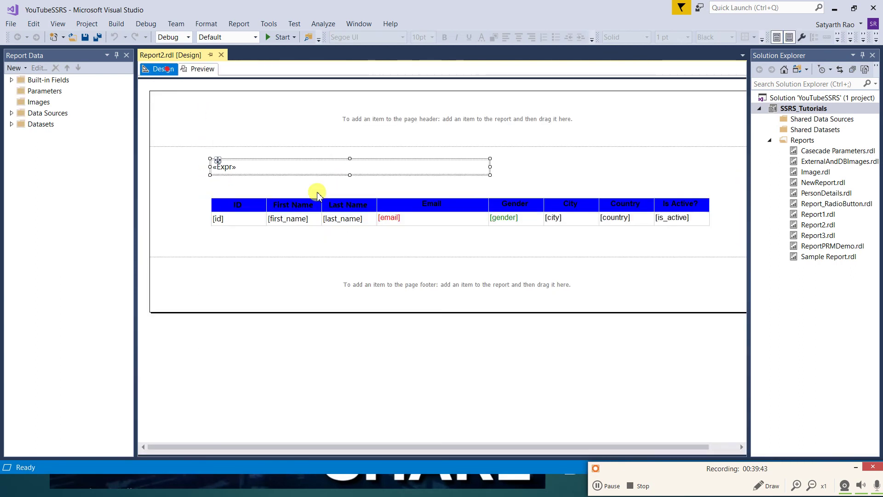
pyautogui.rightClick(278, 171)
pyautogui.click(294, 255)
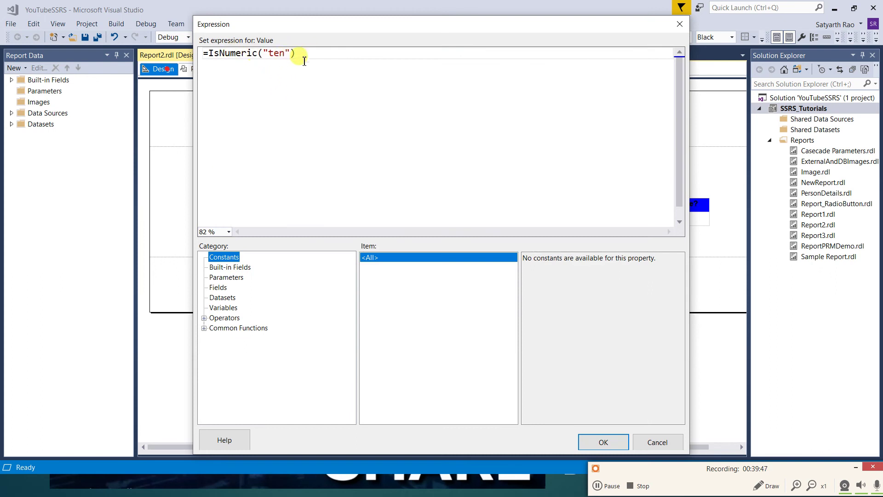
# Enlarge the Expression dialog and display the Choose function of the Program Flow category.
pyautogui.click(204, 329)
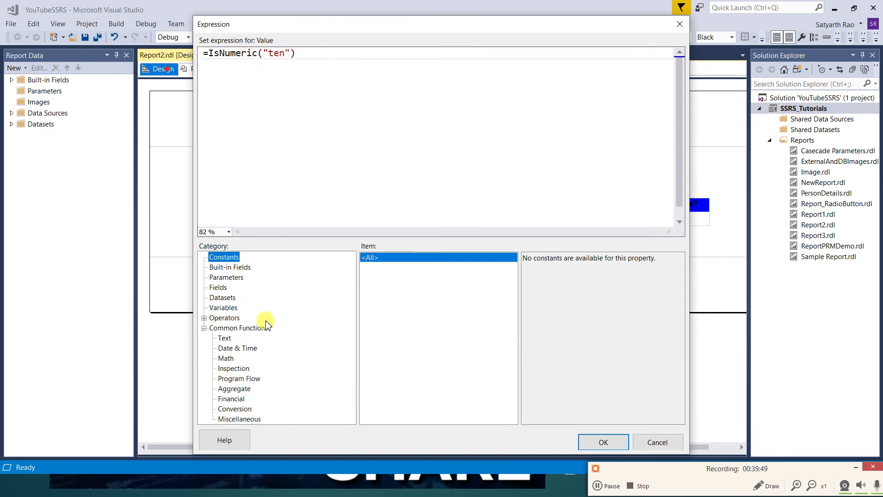
pyautogui.click(237, 368)
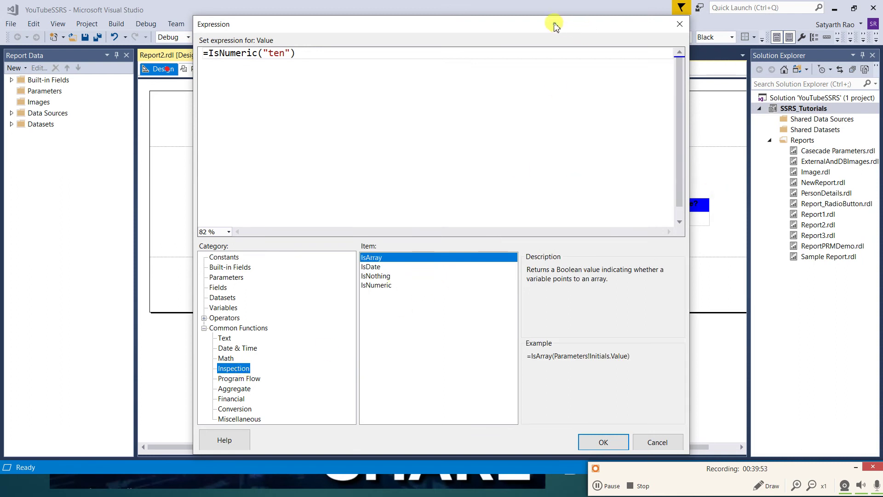
pyautogui.moveTo(554, 24); pyautogui.dragTo(535, 12)
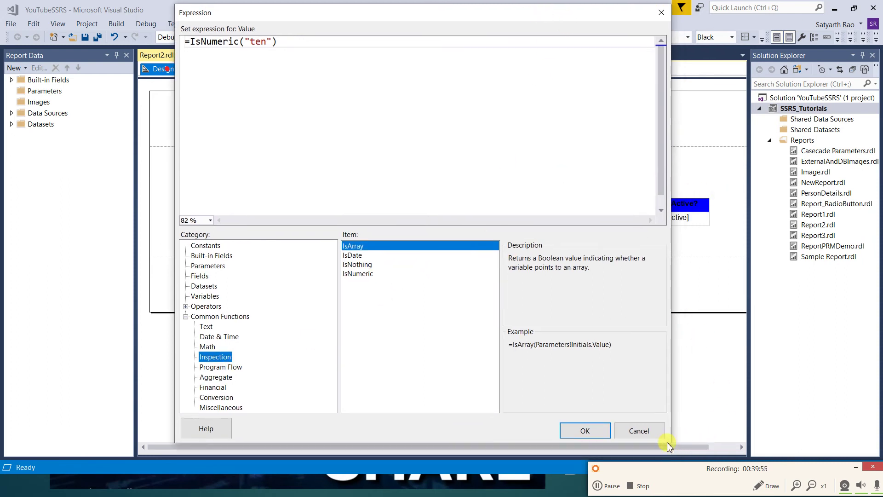
pyautogui.moveTo(670, 441); pyautogui.dragTo(735, 442)
pyautogui.click(236, 367)
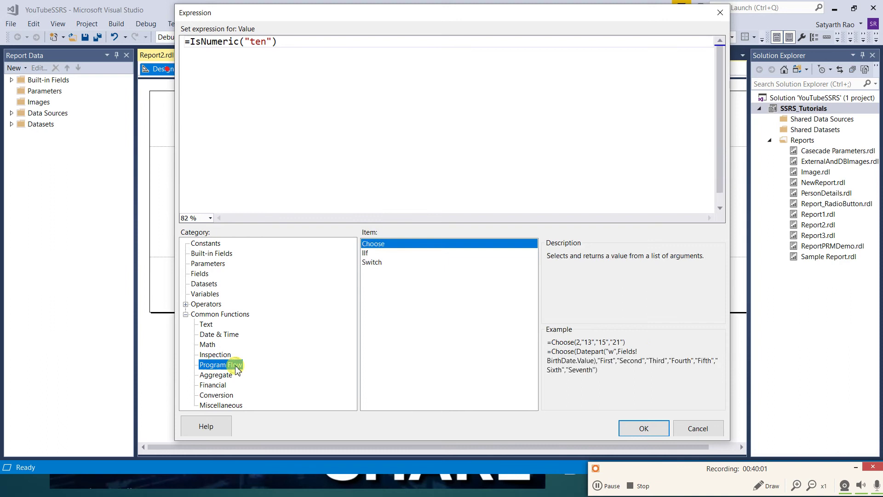
pyautogui.click(368, 248)
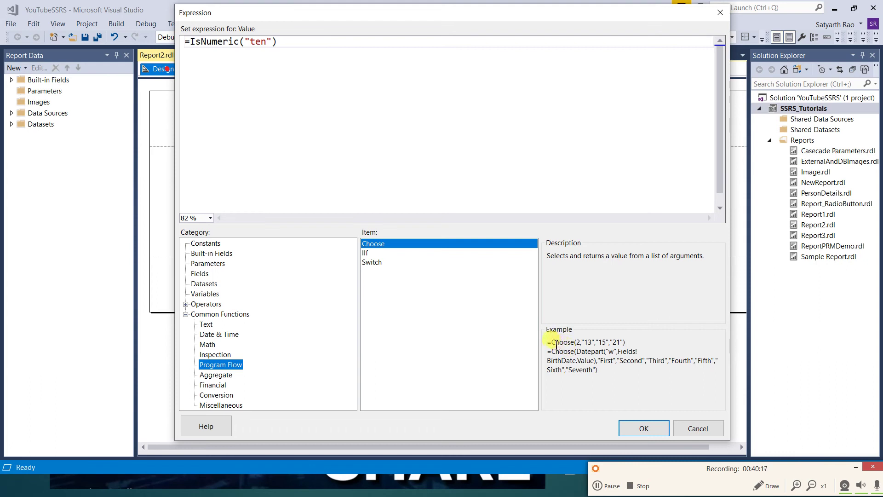
# Replace the expression with the copied example =Choose(2,"13","15","21"), apply it, and preview the report.
pyautogui.moveTo(550, 344); pyautogui.dragTo(622, 342)
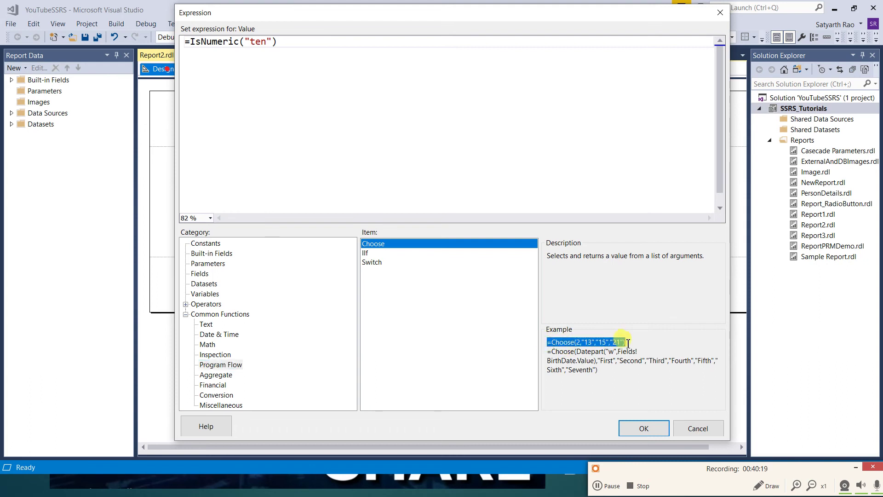
pyautogui.rightClick(613, 344)
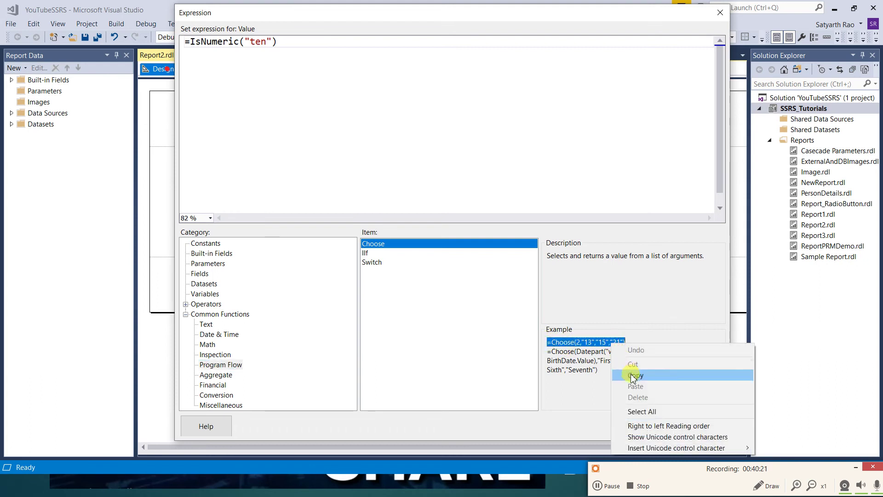
pyautogui.click(652, 375)
pyautogui.click(651, 352)
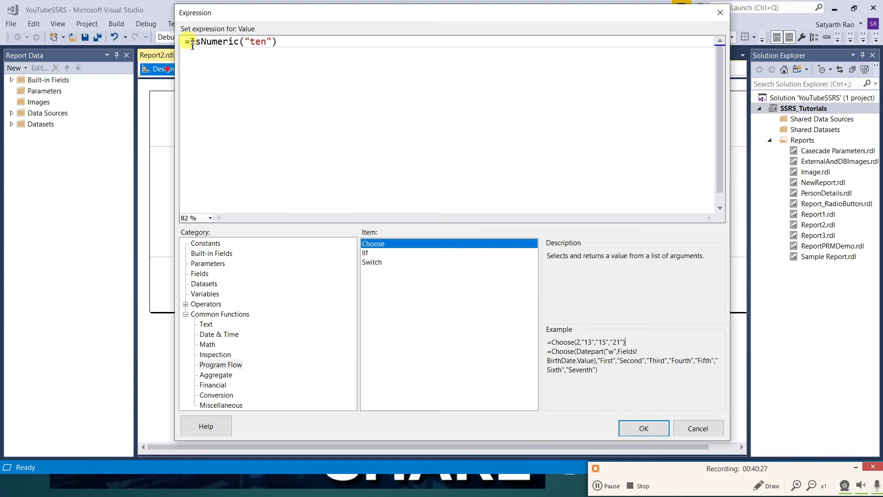
pyautogui.moveTo(192, 45); pyautogui.dragTo(308, 54)
pyautogui.hotkey('ctrl', 'v')
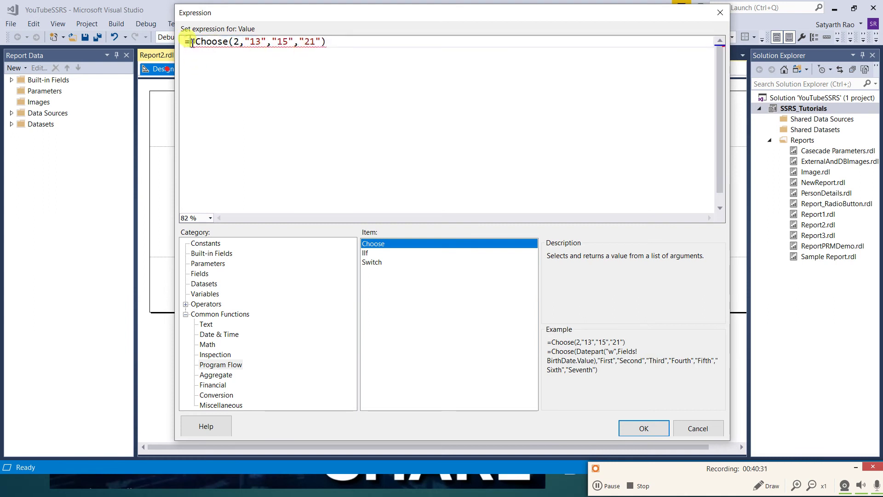
pyautogui.press('BackSpace')
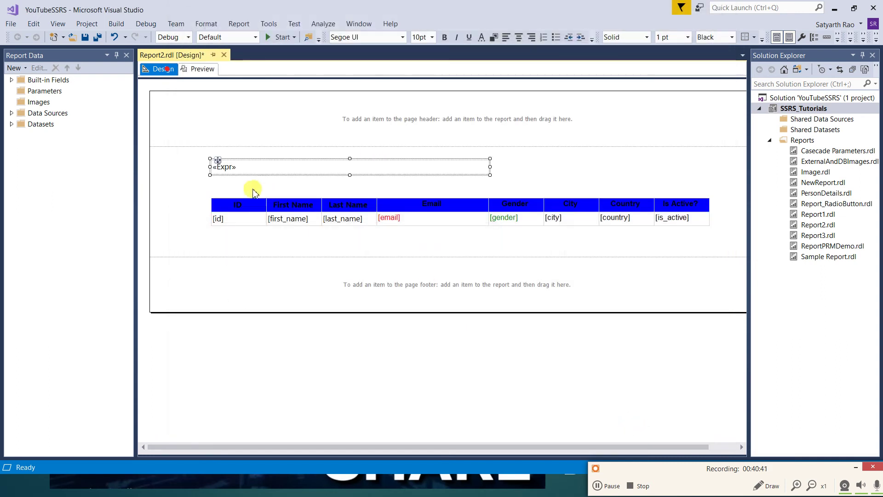
pyautogui.click(198, 69)
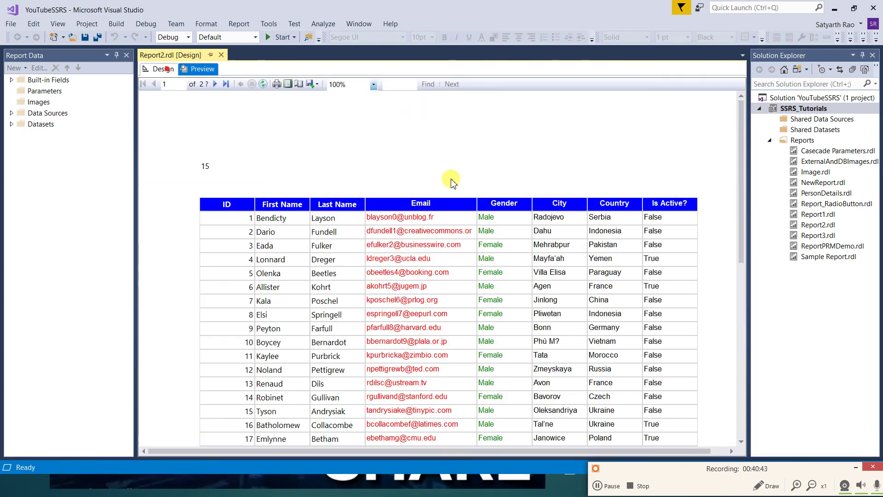
# Return to the report design, change the text box's expression to =Choose(3,"13","15","21"), apply it, and preview the report.
pyautogui.click(156, 74)
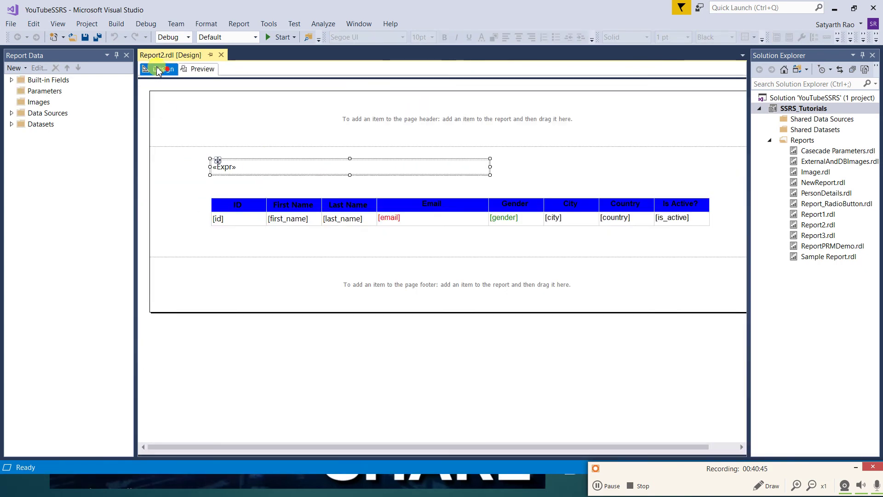
pyautogui.click(276, 166)
pyautogui.rightClick(276, 168)
pyautogui.click(312, 252)
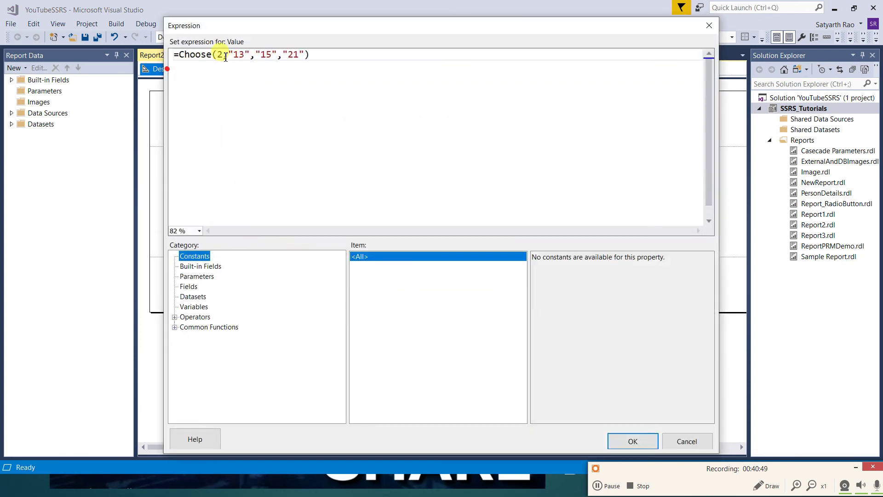
pyautogui.click(224, 57)
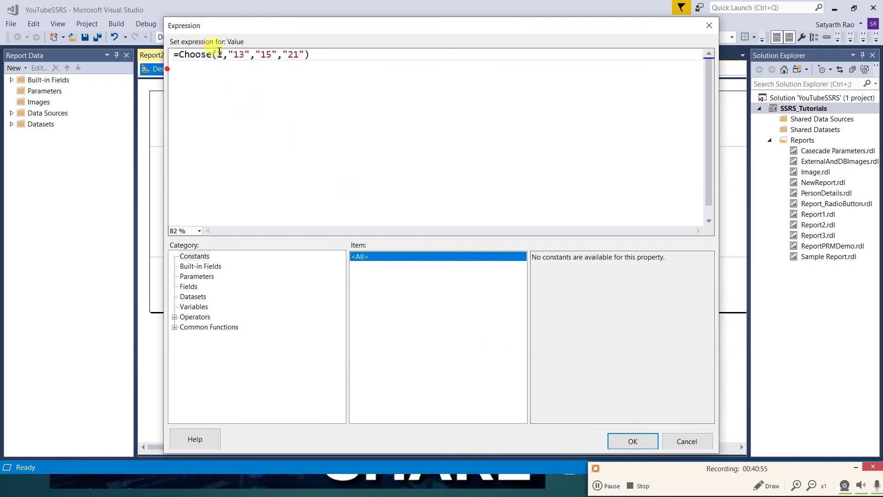
pyautogui.click(222, 57)
pyautogui.press('BackSpace')
pyautogui.write('3')
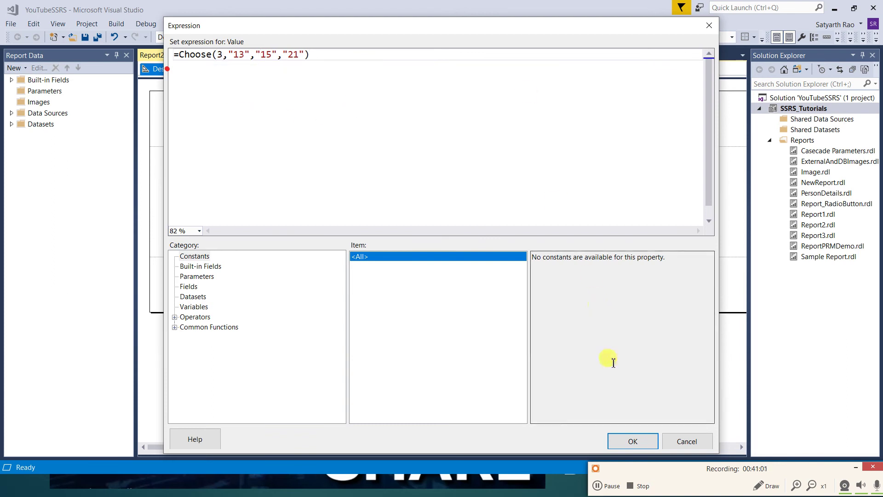
pyautogui.click(631, 441)
pyautogui.click(199, 69)
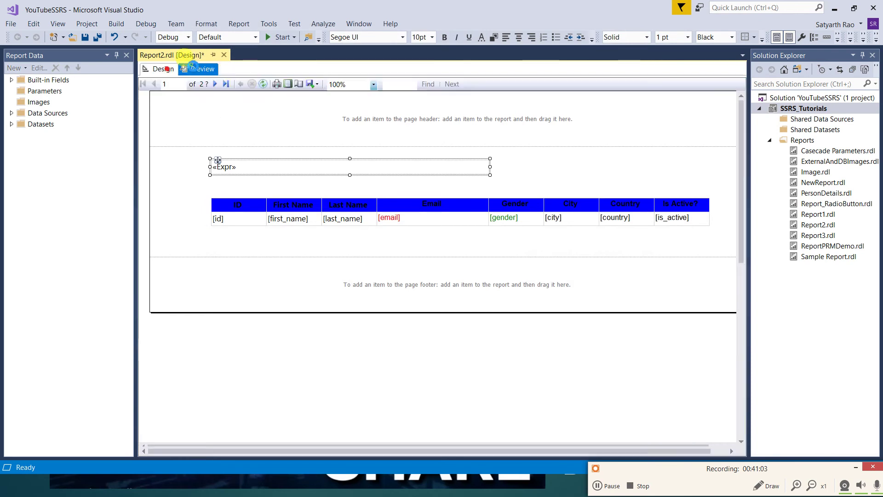
# Return to the report design and reopen the text box's Choose expression.
pyautogui.click(154, 69)
pyautogui.rightClick(262, 162)
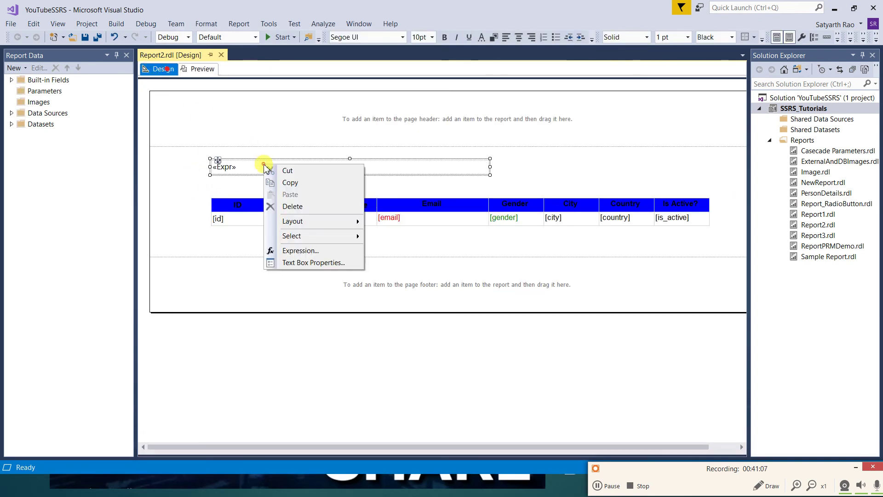
pyautogui.click(285, 251)
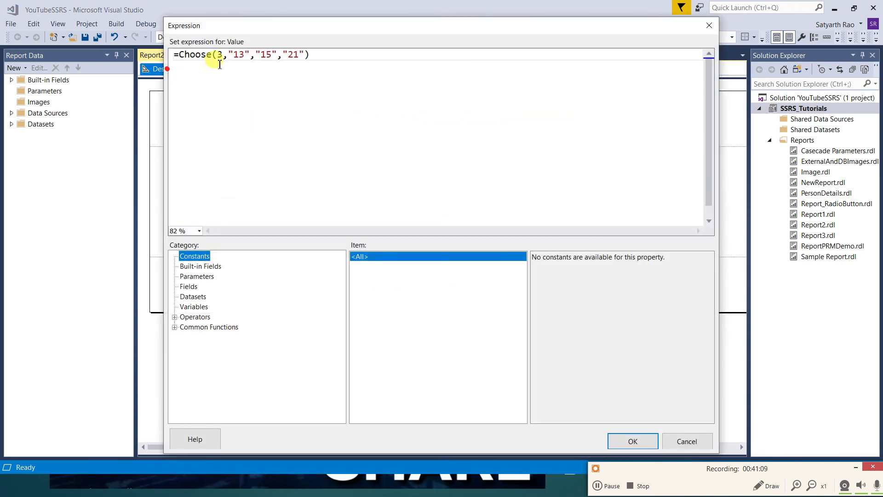
# Clear the Choose function's arguments and begin re-entering them with index 1, leaving the expression at =Choose(1,.
pyautogui.click(221, 57)
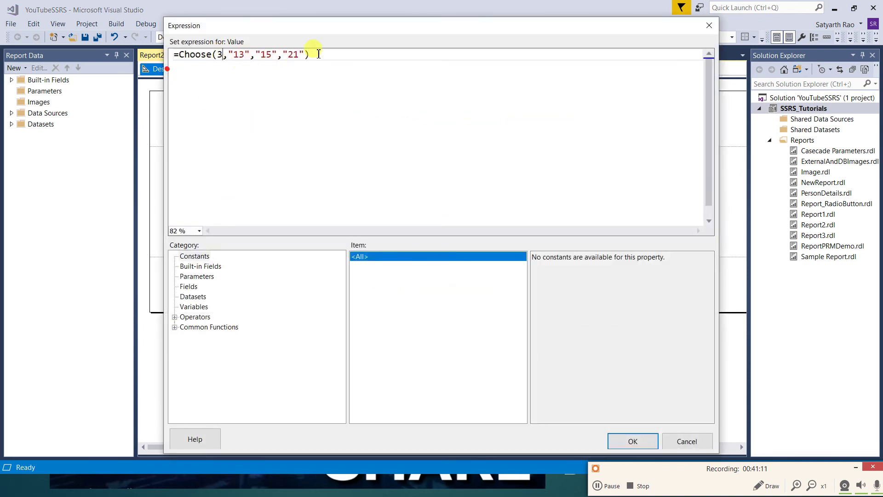
pyautogui.moveTo(322, 54); pyautogui.dragTo(213, 55)
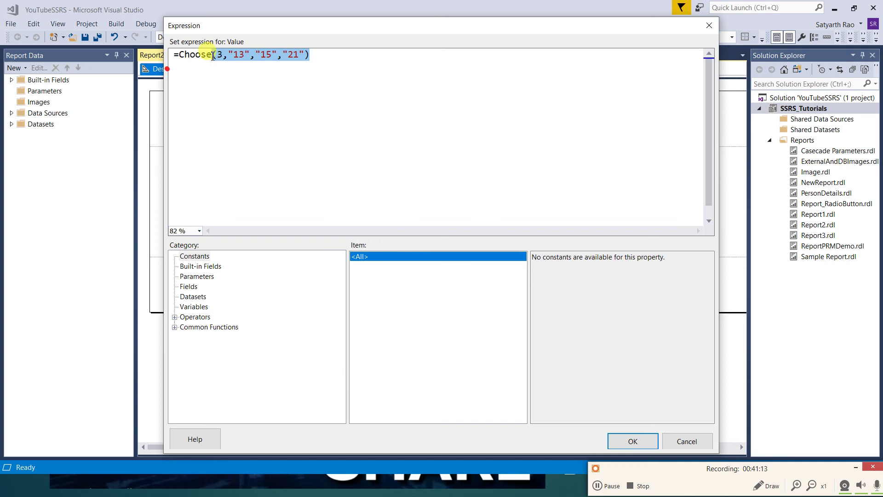
pyautogui.press('BackSpace')
pyautogui.write('(')
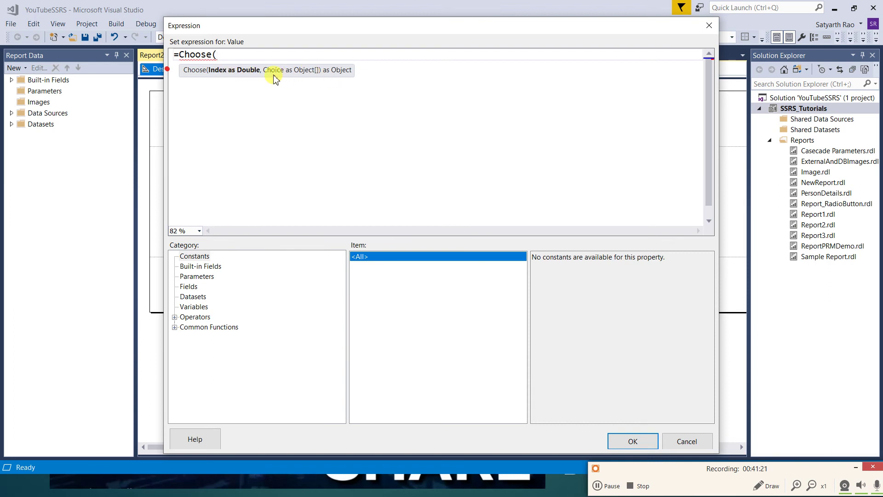
pyautogui.write('1,')
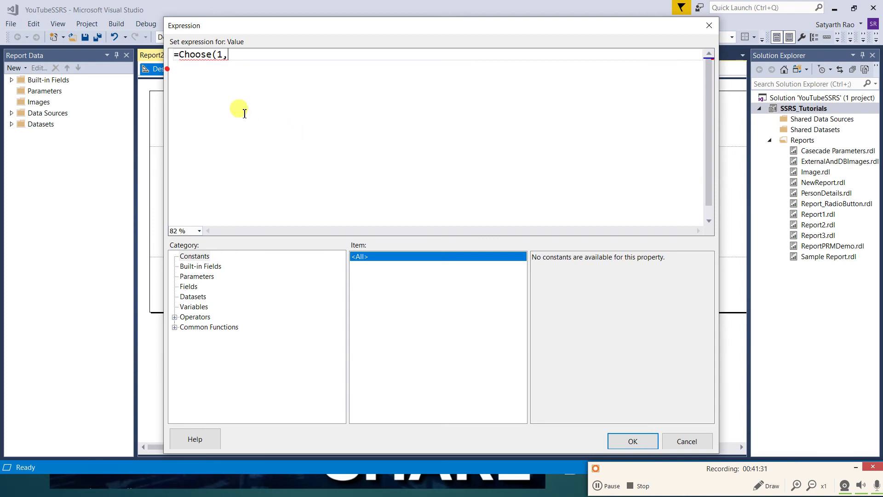
# Display the Choose function's example in Program Flow and replace the partial expression with =Choose(2,"13","15","21").
pyautogui.click(174, 327)
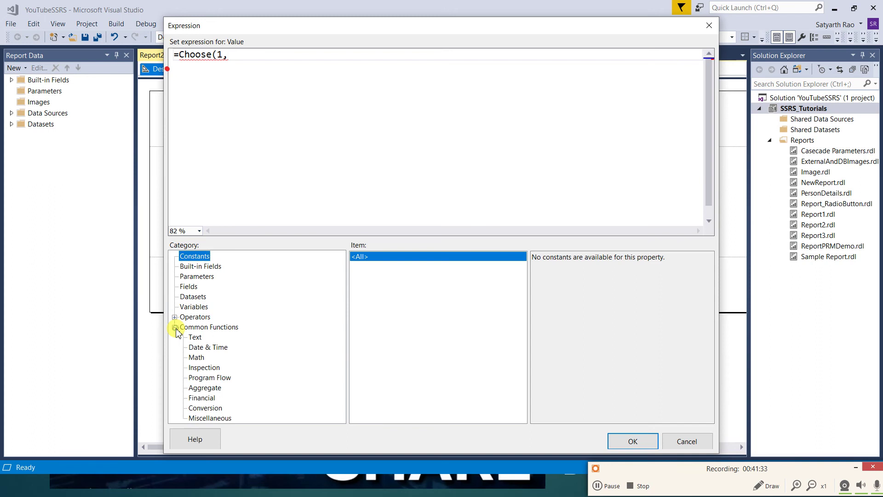
pyautogui.click(201, 380)
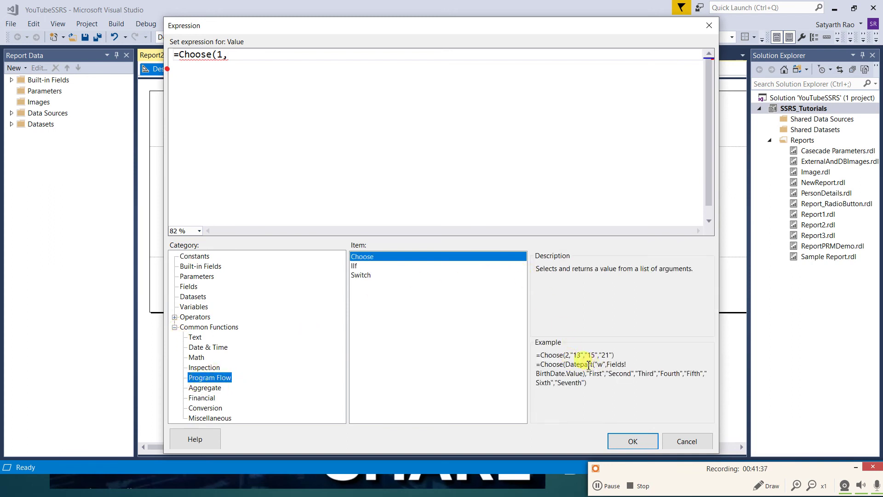
pyautogui.moveTo(621, 358); pyautogui.dragTo(556, 352)
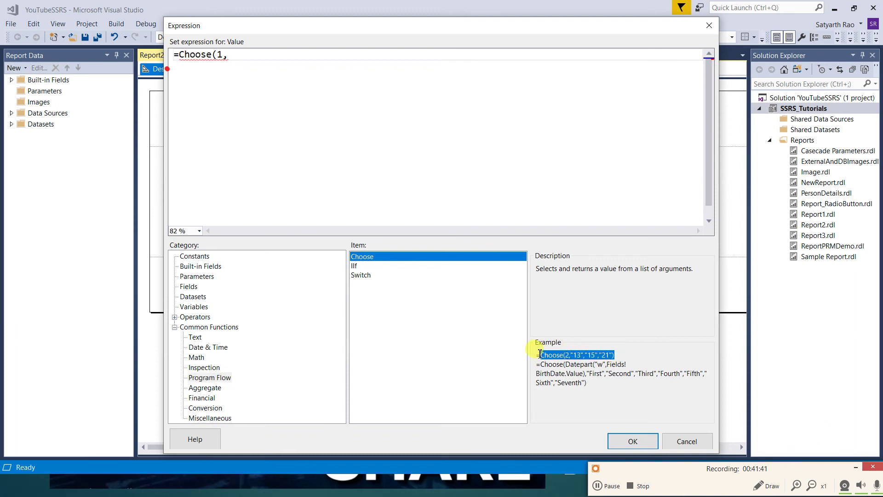
pyautogui.moveTo(179, 56); pyautogui.dragTo(270, 68)
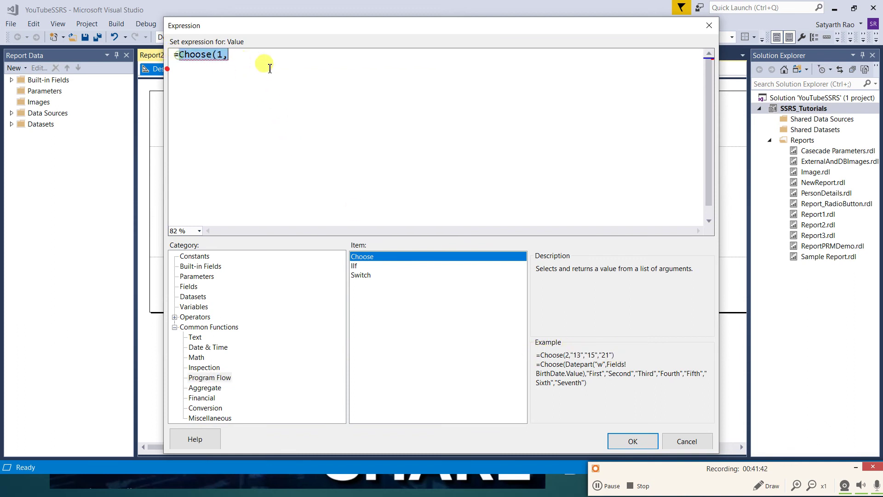
pyautogui.hotkey('ctrl', 'v')
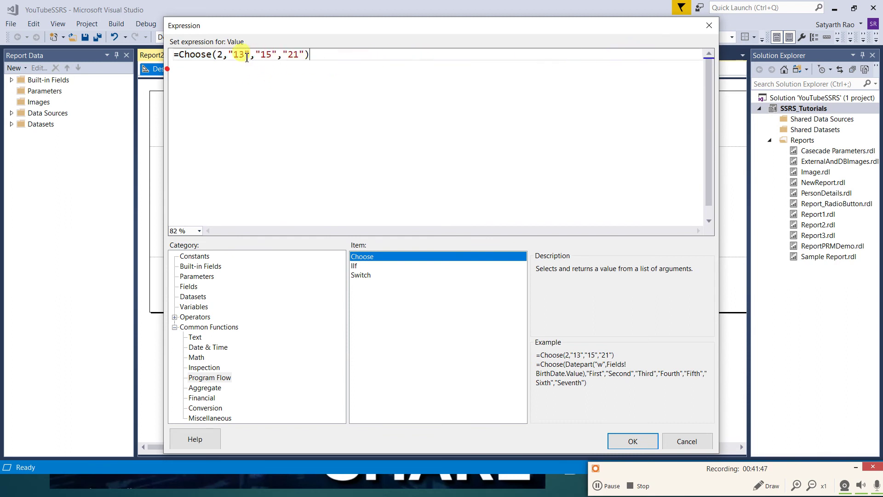
# Highlight the Choose expression's list of values and its index argument to examine how they relate.
pyautogui.moveTo(229, 54); pyautogui.dragTo(303, 53)
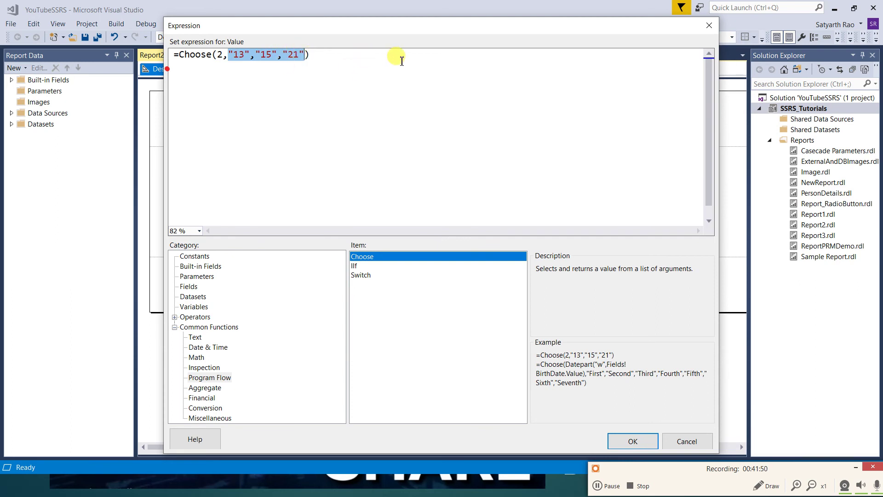
pyautogui.click(222, 56)
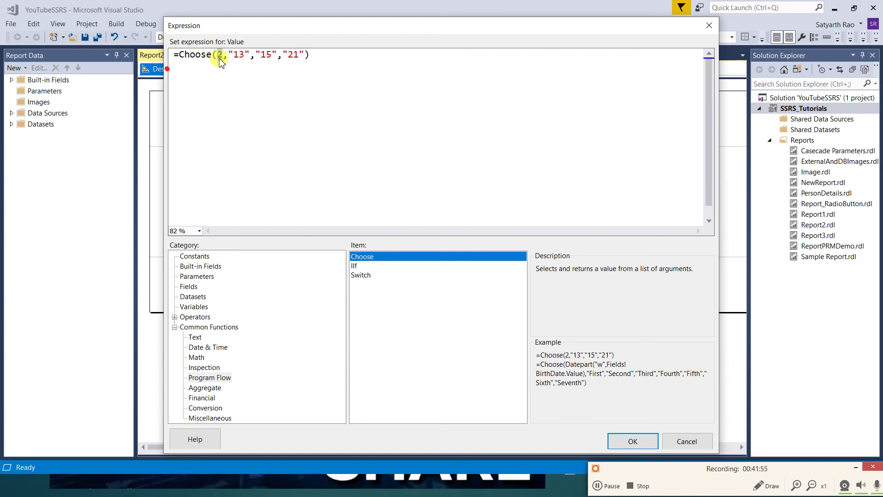
pyautogui.doubleClick(221, 62)
pyautogui.click(219, 58)
pyautogui.moveTo(224, 57)
pyautogui.mouseDown()
pyautogui.moveTo(245, 58)
pyautogui.moveTo(218, 58)
pyautogui.mouseUp()
pyautogui.click(238, 57)
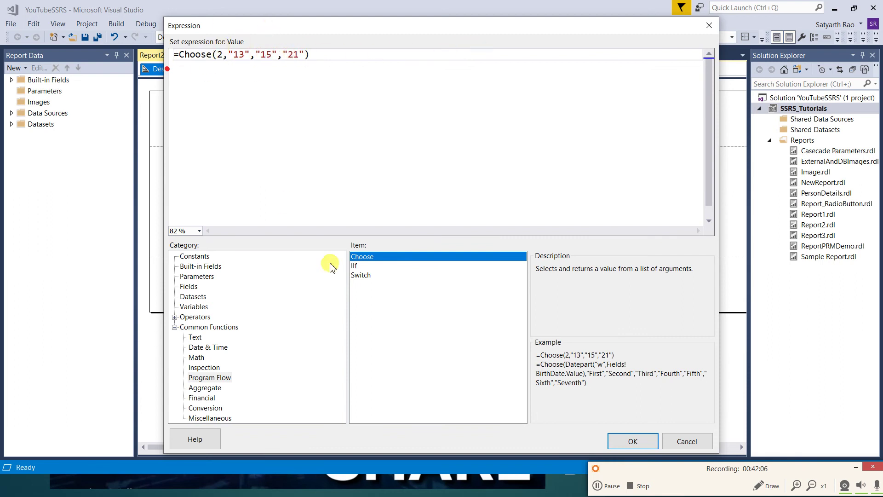
# Examine the IIf function's description and example in Program Flow, including its "High" and "Low" result arguments.
pyautogui.click(357, 266)
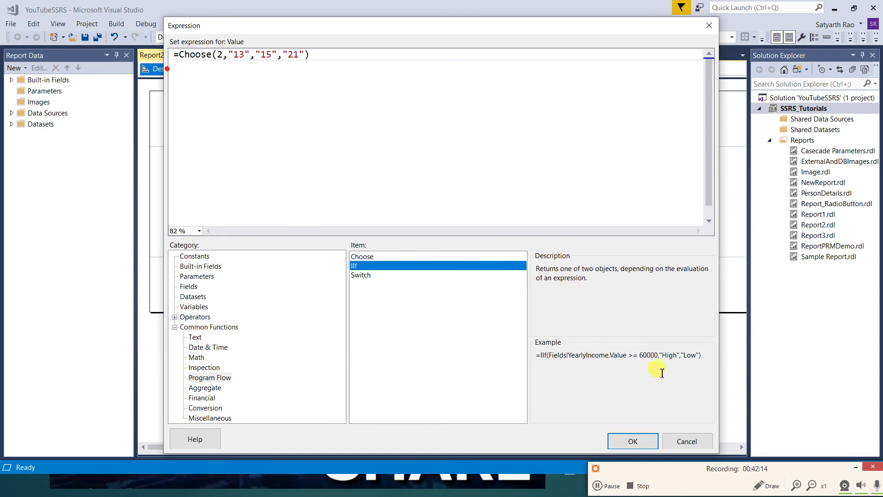
pyautogui.moveTo(623, 355); pyautogui.dragTo(691, 357)
pyautogui.click(669, 358)
# Replace the Choose expression with the start of an IIf function, =IIf(, and list the Inspection functions.
pyautogui.moveTo(180, 56); pyautogui.dragTo(311, 64)
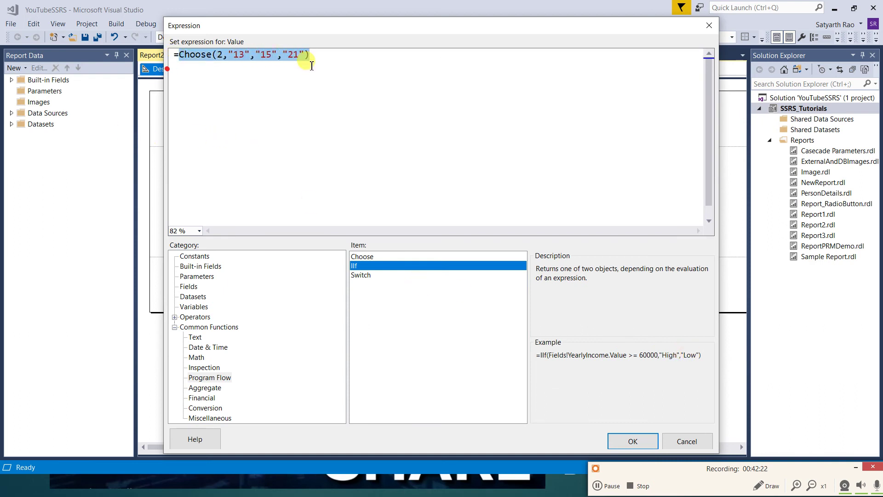
pyautogui.press('Delete')
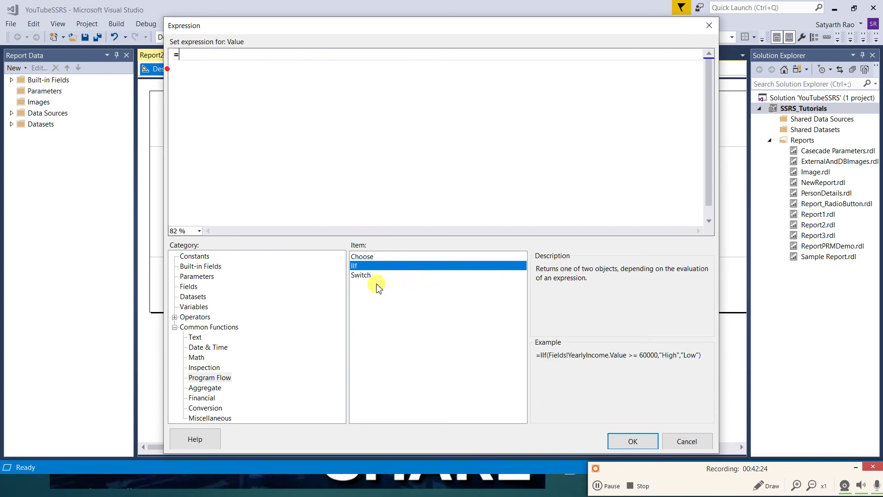
pyautogui.doubleClick(352, 268)
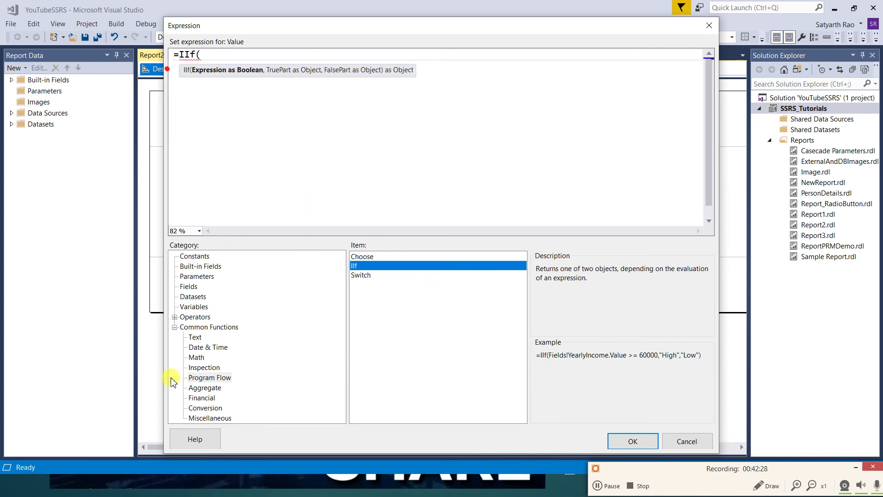
pyautogui.click(203, 368)
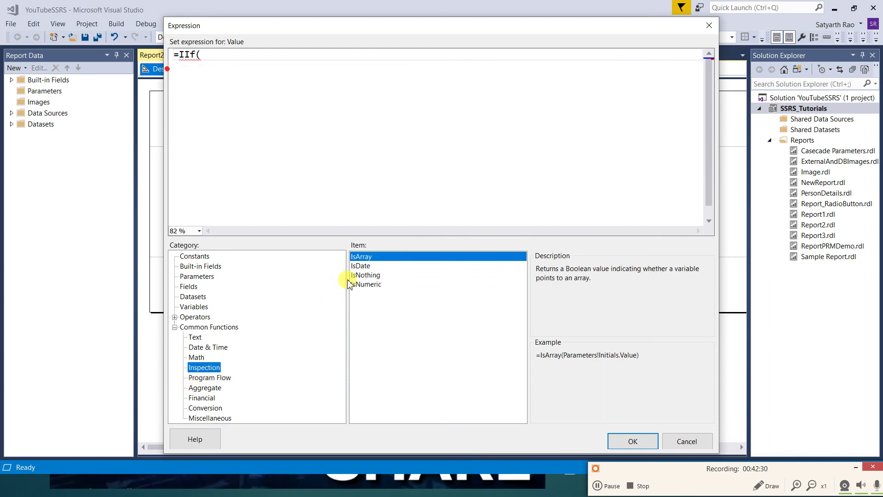
pyautogui.doubleClick(362, 276)
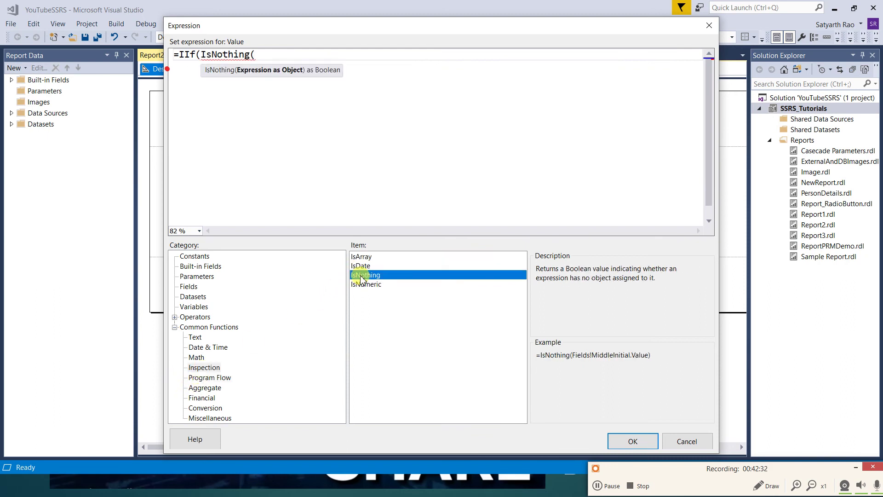
pyautogui.press('BackSpace')
pyautogui.press('BackSpace')
pyautogui.press('BackSpace')
pyautogui.press('BackSpace')
pyautogui.press('BackSpace')
pyautogui.press('BackSpace')
pyautogui.press('BackSpace')
pyautogui.press('BackSpace')
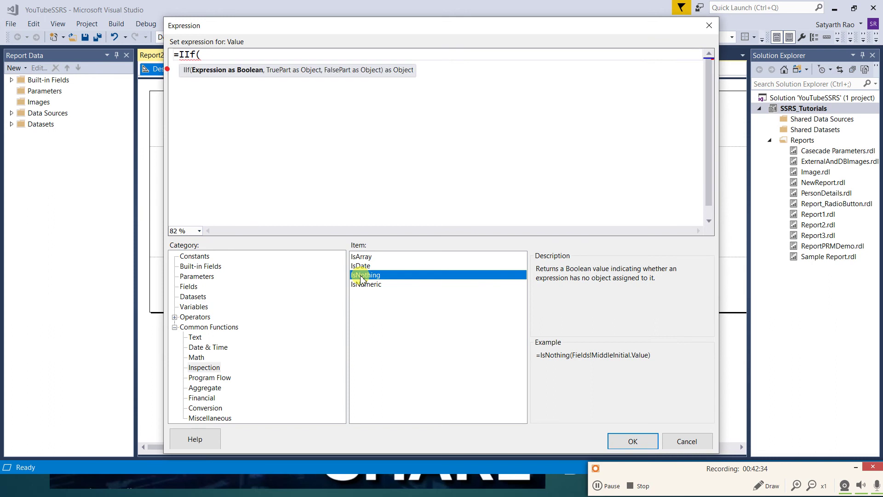
# Insert IsNumeric as the condition and complete the expression as =IIf(IsNumeric(10),"YEs","No").
pyautogui.doubleClick(366, 284)
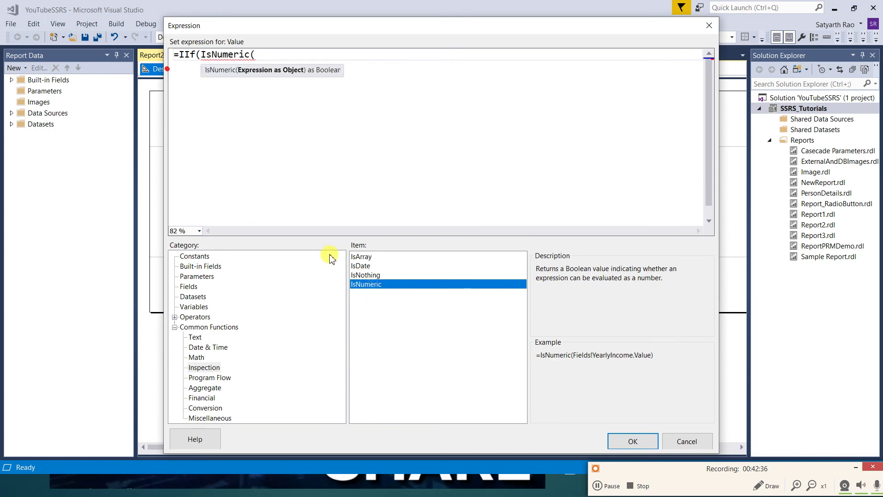
pyautogui.write('10)')
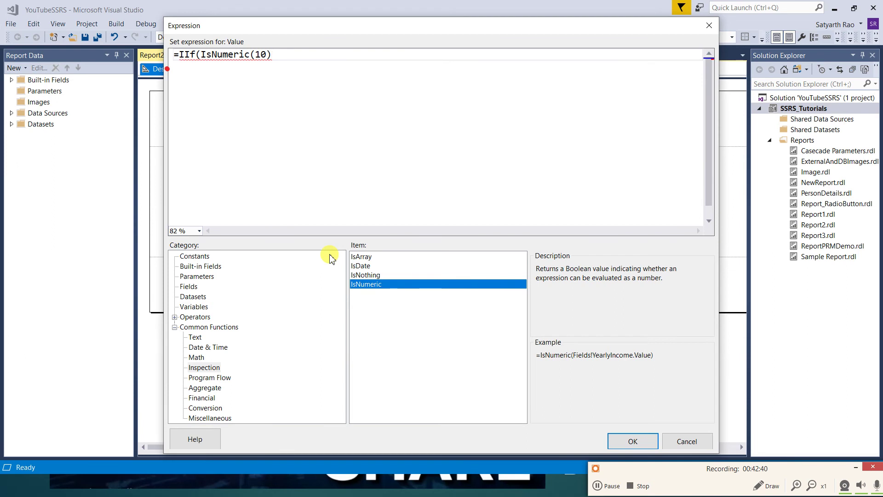
pyautogui.write(',')
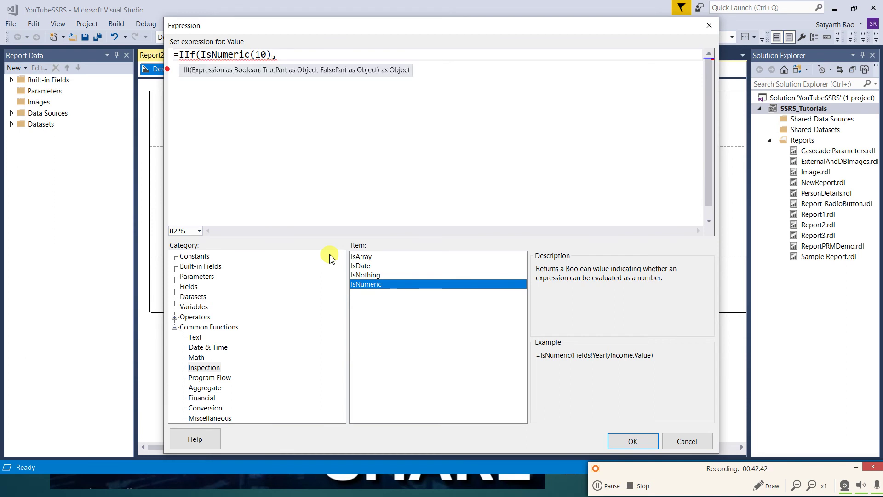
pyautogui.write('""')
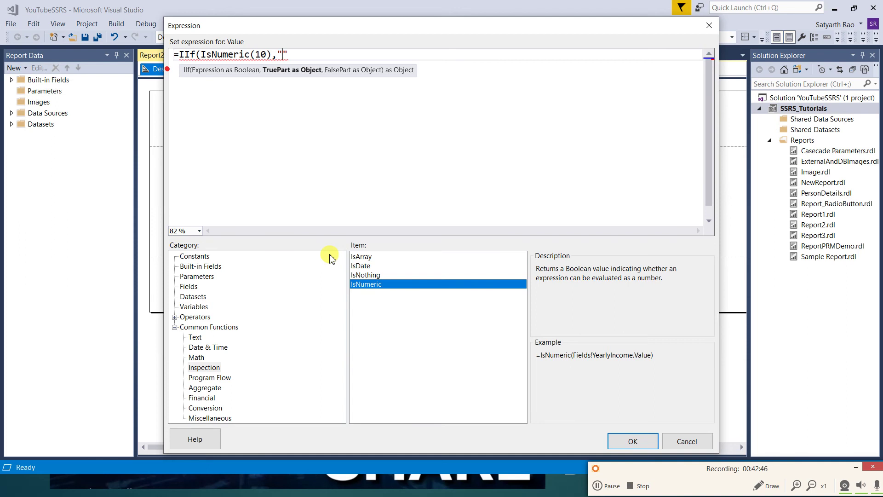
pyautogui.write(',""')
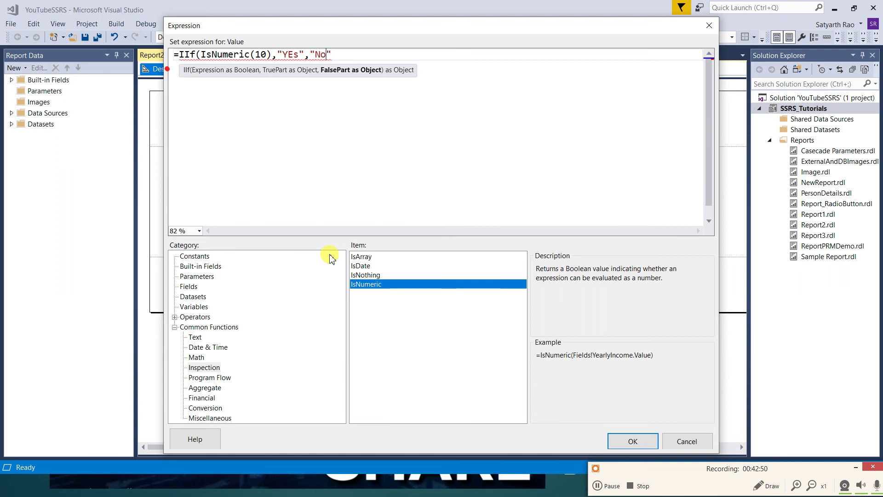
pyautogui.write('No)')
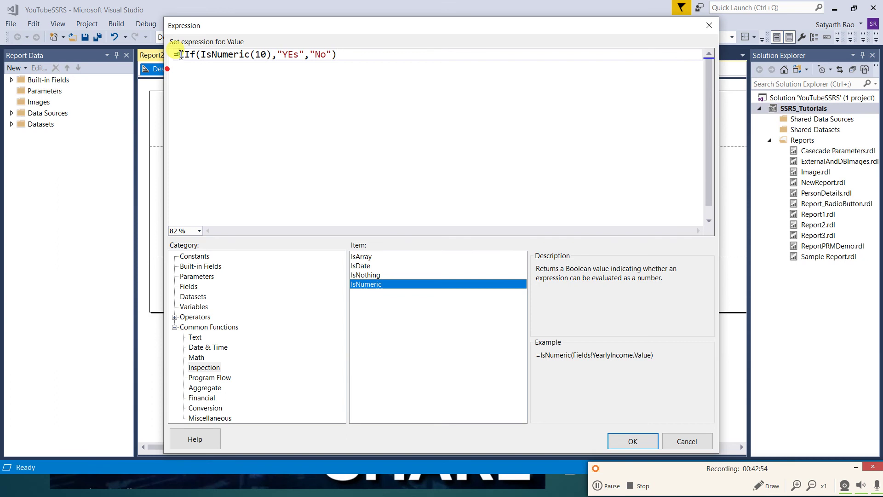
# Go over the IIf condition and its two result arguments, and preview the report with the expression applied.
pyautogui.moveTo(180, 54); pyautogui.dragTo(212, 56)
pyautogui.click(289, 55)
pyautogui.click(317, 55)
pyautogui.click(341, 54)
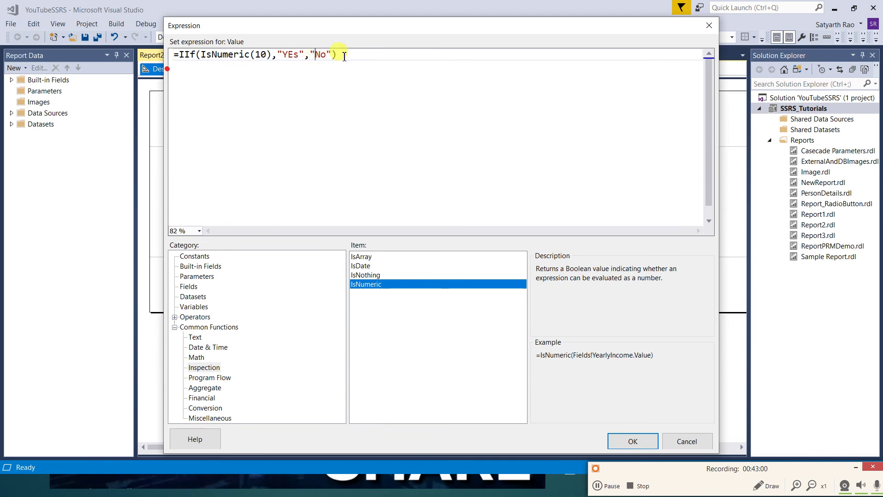
pyautogui.click(632, 440)
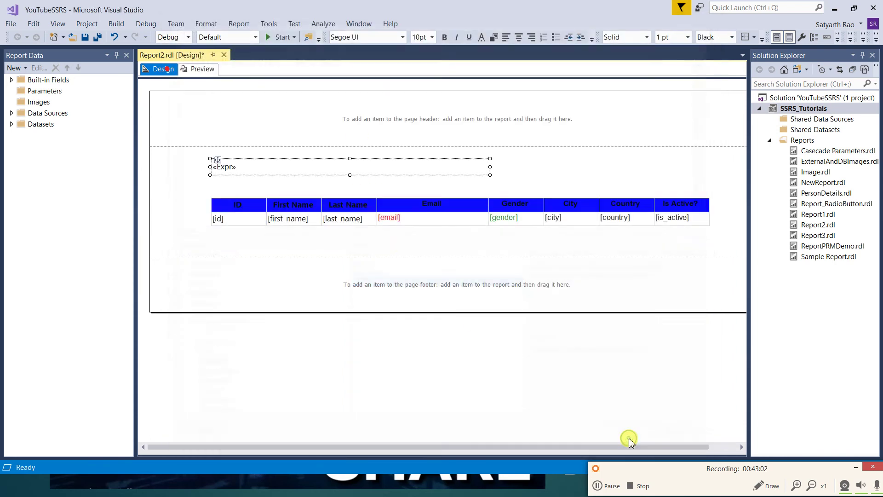
pyautogui.click(205, 69)
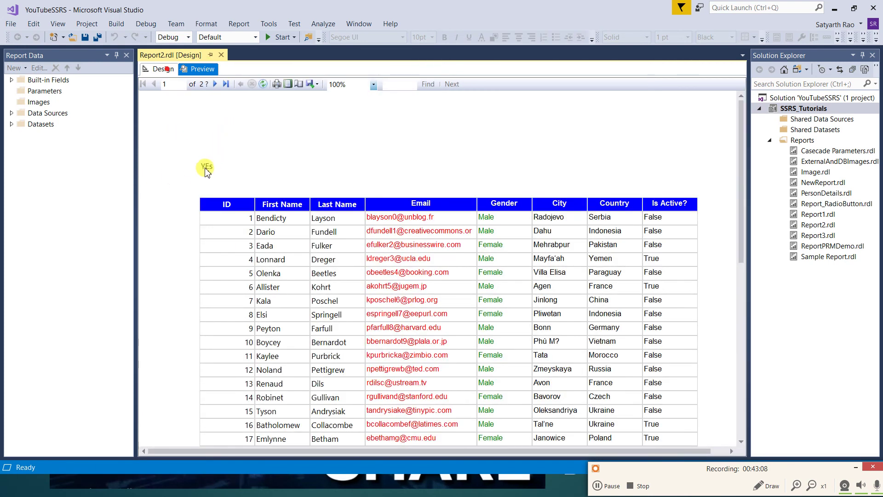
# Return to the report design and reopen the text box's IIf expression for editing.
pyautogui.click(162, 69)
pyautogui.rightClick(259, 168)
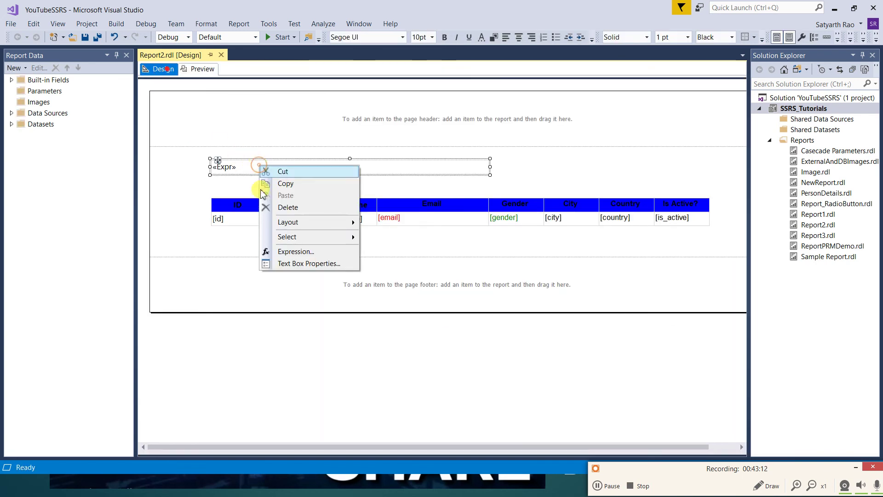
pyautogui.click(276, 251)
pyautogui.click(275, 69)
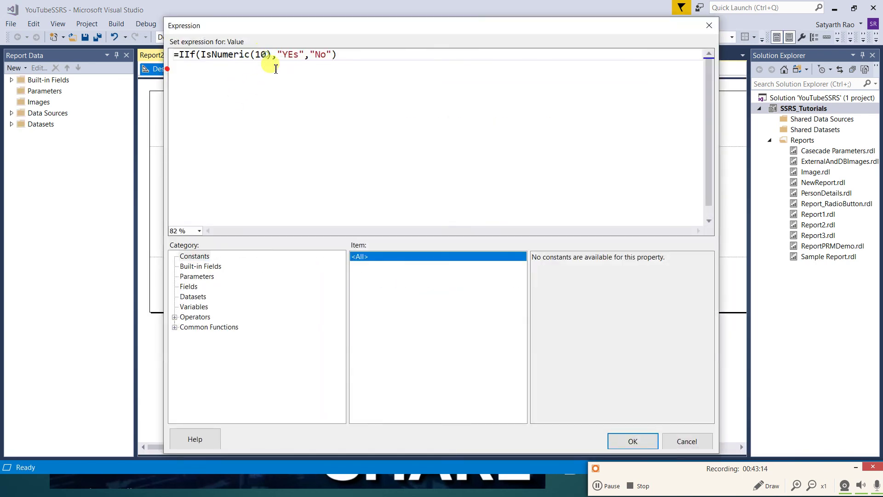
# Change the IsNumeric argument to "ten" and the IIf function's true result to "YES".
pyautogui.click(269, 55)
pyautogui.press('BackSpace')
pyautogui.press('BackSpace')
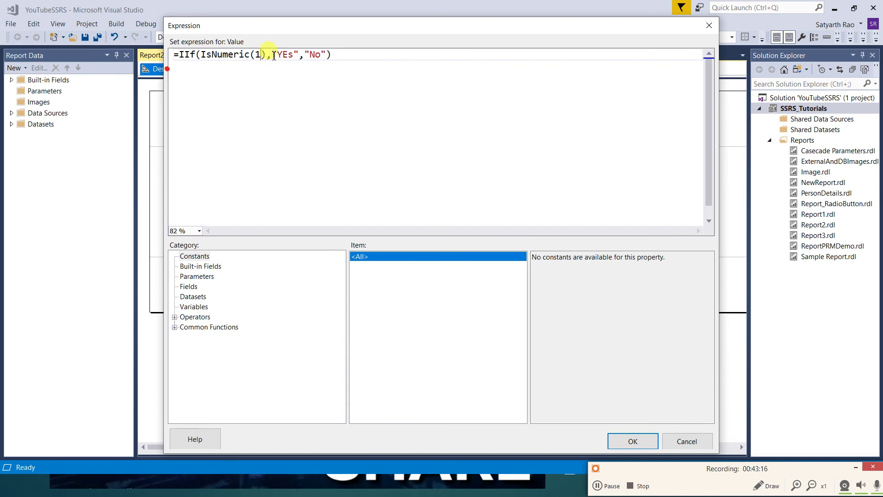
pyautogui.write('""')
pyautogui.press('Left')
pyautogui.write('ten')
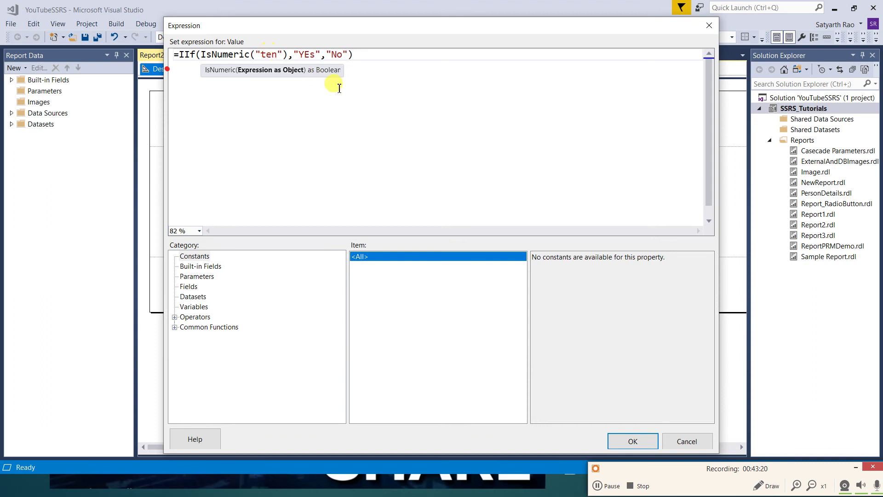
pyautogui.click(317, 55)
pyautogui.press('BackSpace')
pyautogui.write('S')
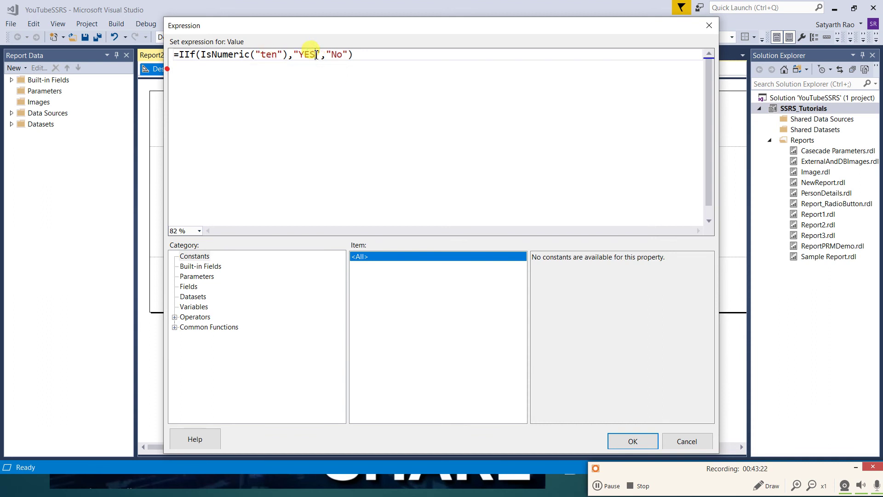
# Highlight the IsNumeric("ten") condition and the whole IIf expression, and preview the report with the revised expression applied.
pyautogui.click(189, 57)
pyautogui.moveTo(202, 55); pyautogui.dragTo(303, 57)
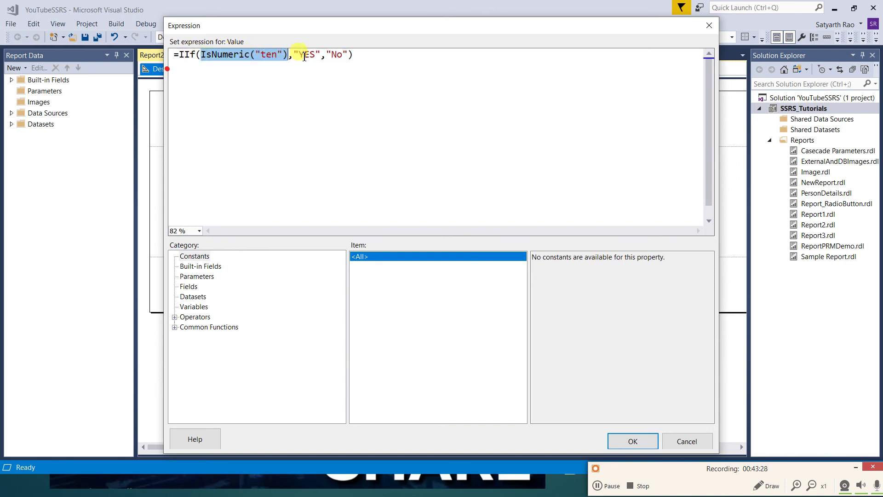
pyautogui.click(304, 56)
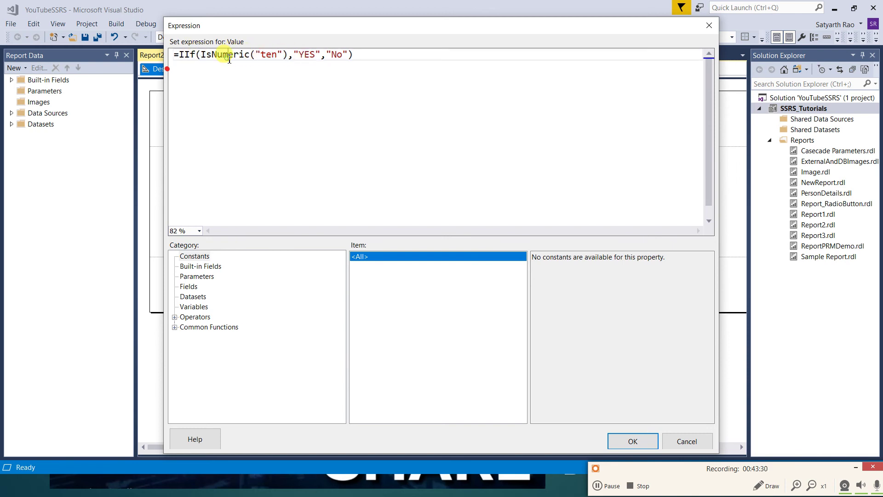
pyautogui.click(313, 56)
pyautogui.moveTo(182, 56); pyautogui.dragTo(354, 55)
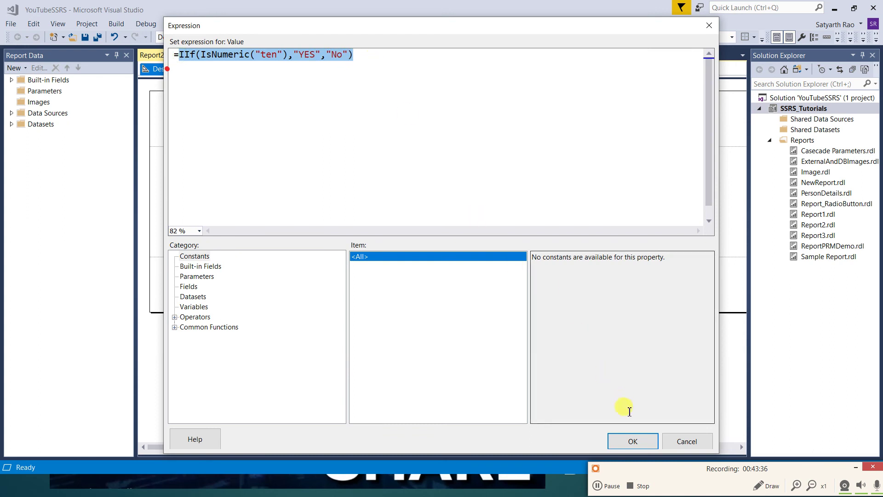
pyautogui.click(634, 441)
pyautogui.click(201, 69)
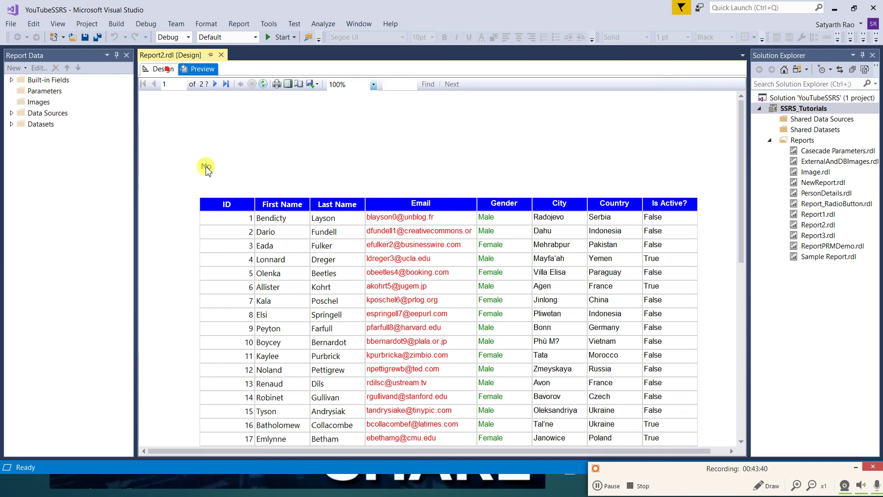
# Go back to the report design, reopen the text box's IIf expression and move the Expression dialog slightly up.
pyautogui.click(162, 69)
pyautogui.click(242, 165)
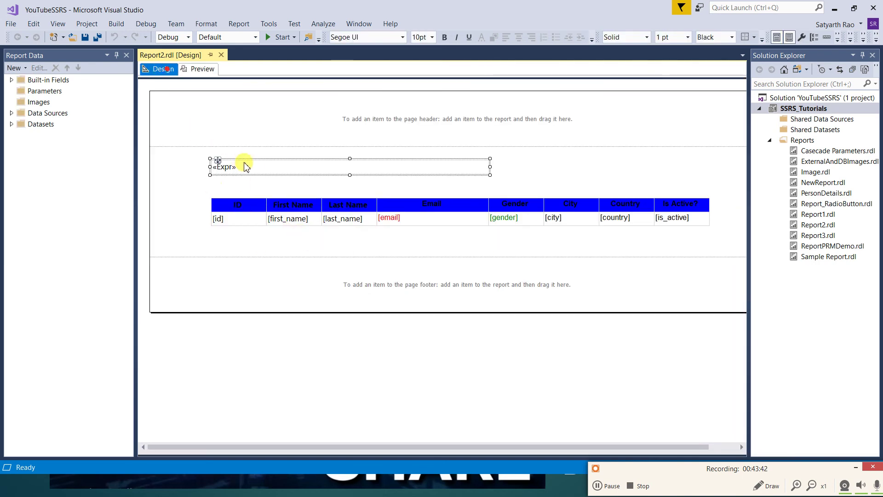
pyautogui.rightClick(255, 171)
pyautogui.click(289, 256)
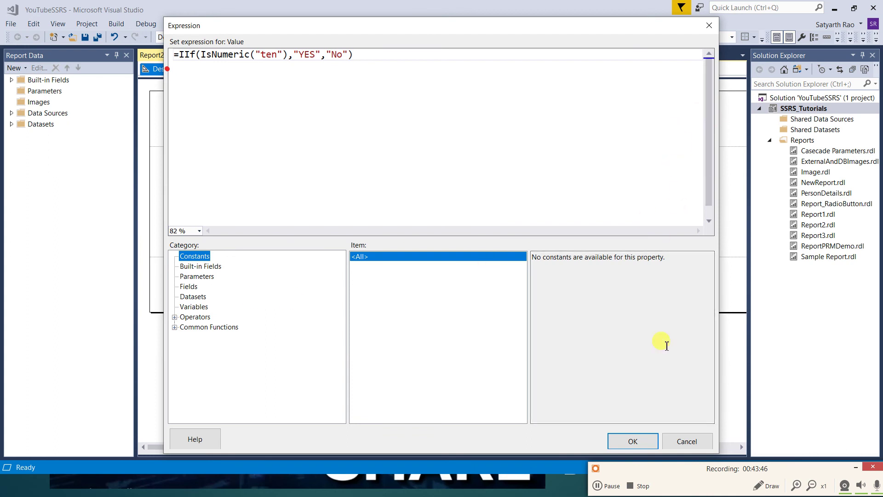
pyautogui.moveTo(454, 30); pyautogui.dragTo(435, 14)
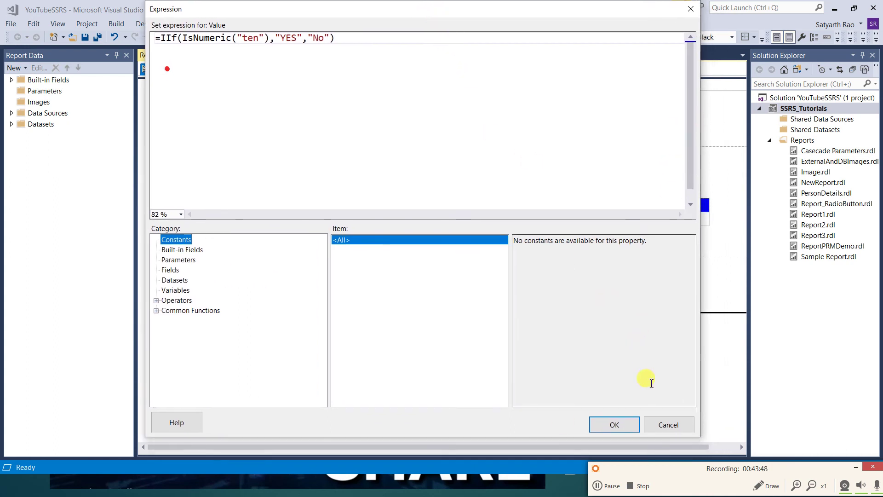
# Browse the Inspection, Program Flow and Aggregate common functions, and examine aggregates such as Avg, Count, CountDistinct, Max and Min.
pyautogui.click(156, 311)
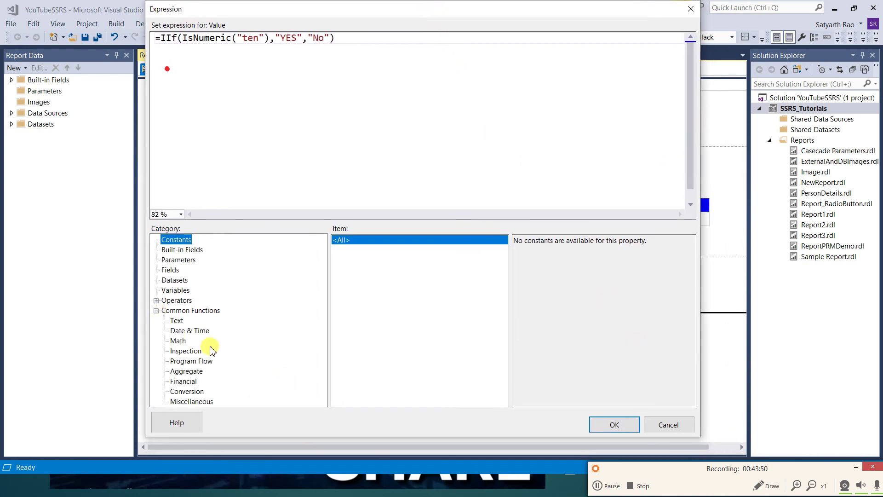
pyautogui.click(184, 351)
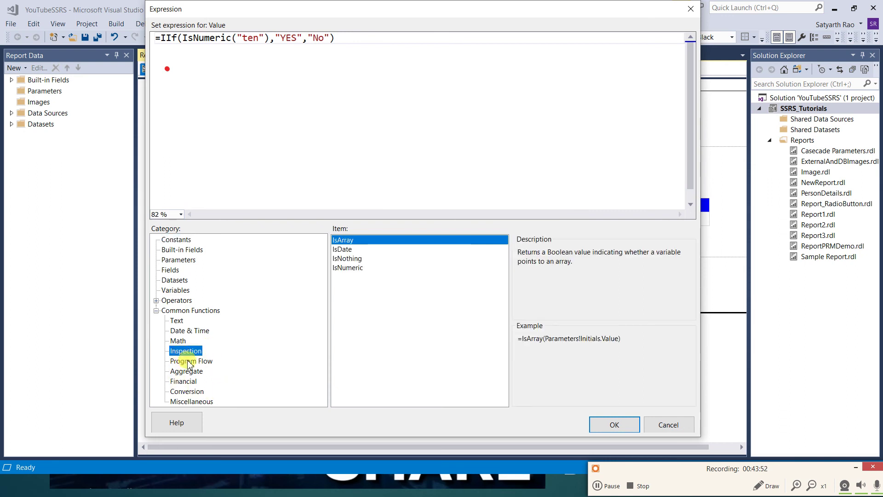
pyautogui.click(189, 362)
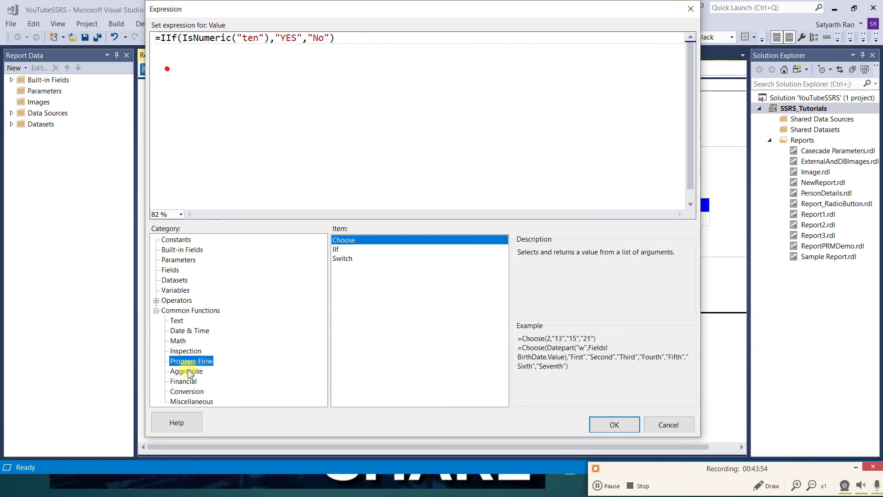
pyautogui.click(186, 372)
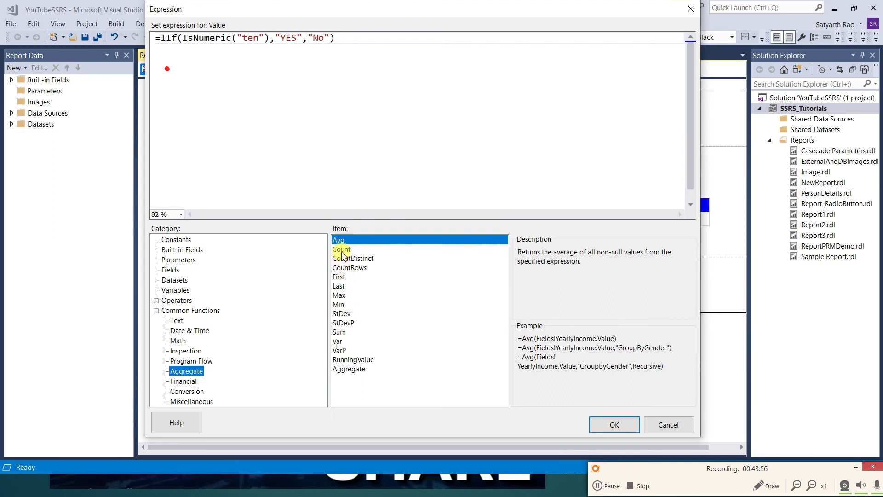
pyautogui.click(341, 251)
pyautogui.click(346, 259)
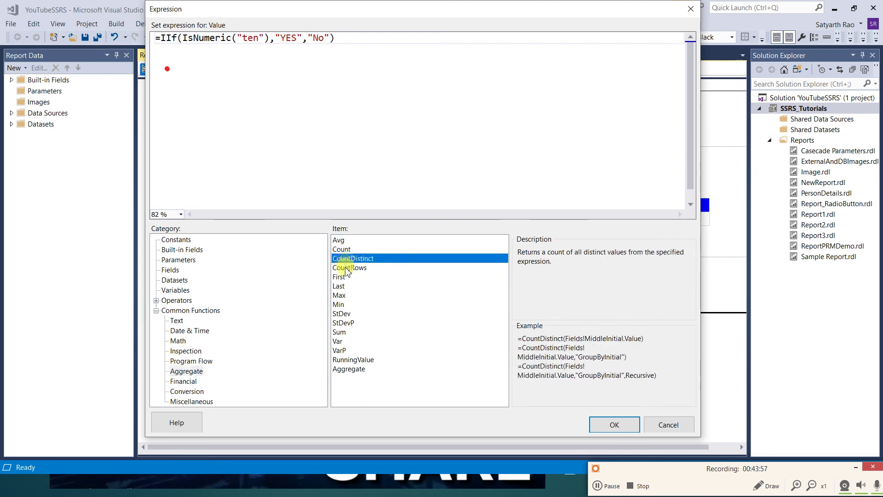
pyautogui.click(341, 295)
pyautogui.click(340, 305)
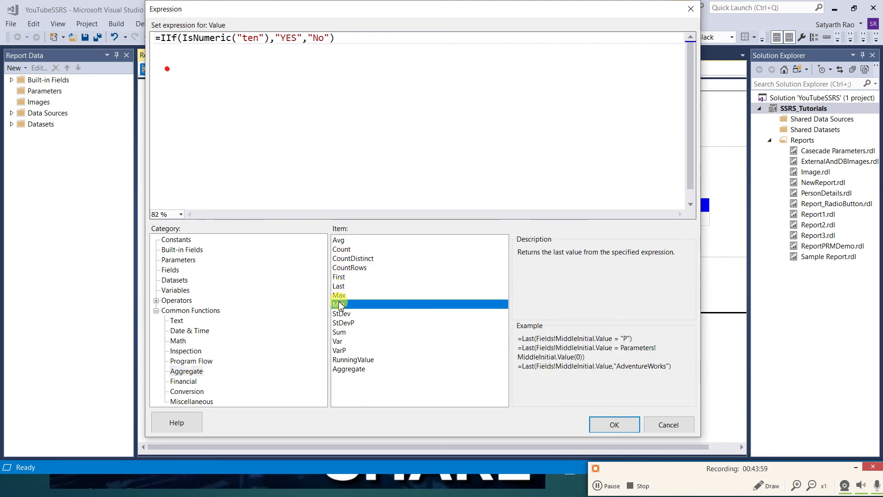
pyautogui.click(342, 241)
pyautogui.click(340, 248)
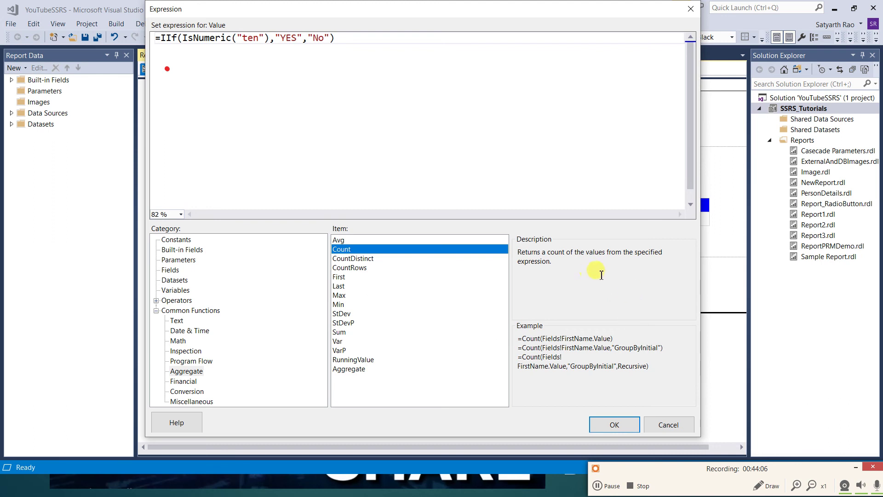
# Browse the Financial and Conversion common functions, and examine the descriptions and examples of CBool, CByte, CChar, Hex and Int.
pyautogui.click(184, 381)
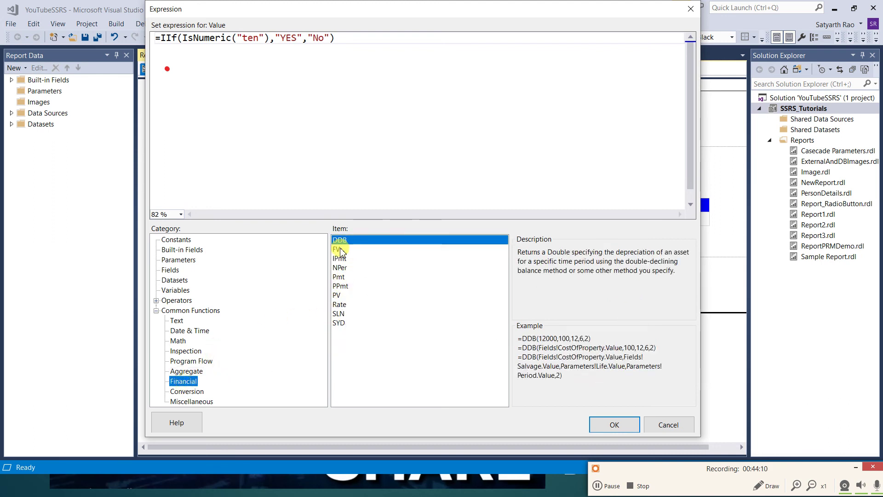
pyautogui.click(189, 391)
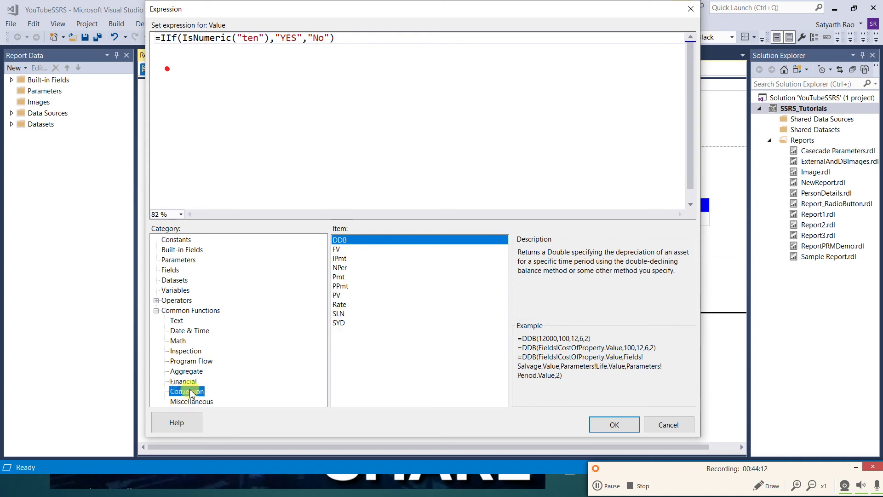
pyautogui.click(342, 242)
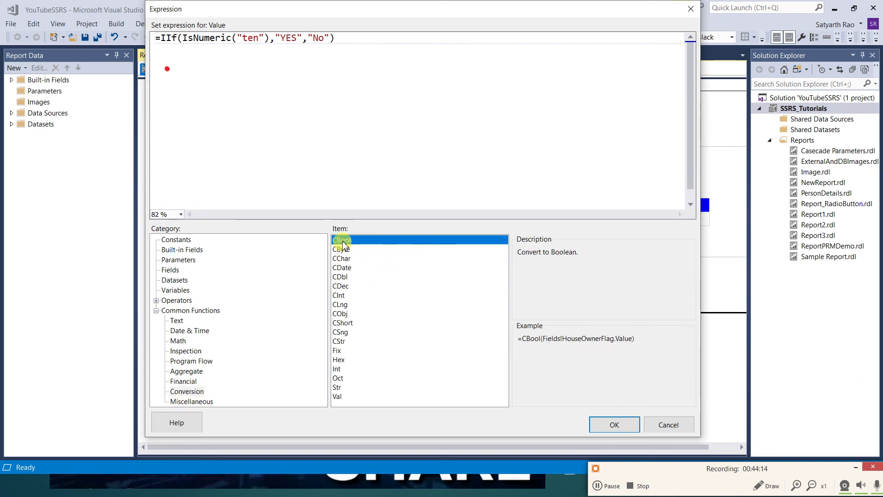
pyautogui.click(343, 251)
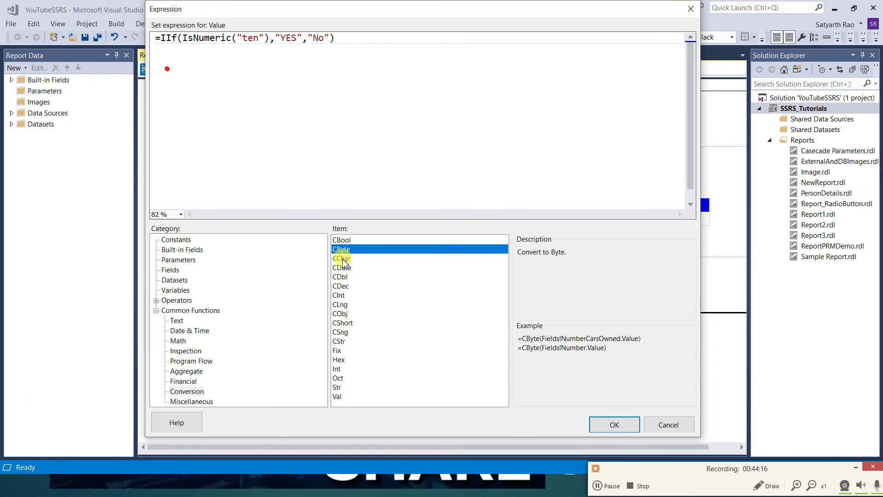
pyautogui.click(342, 259)
pyautogui.click(339, 360)
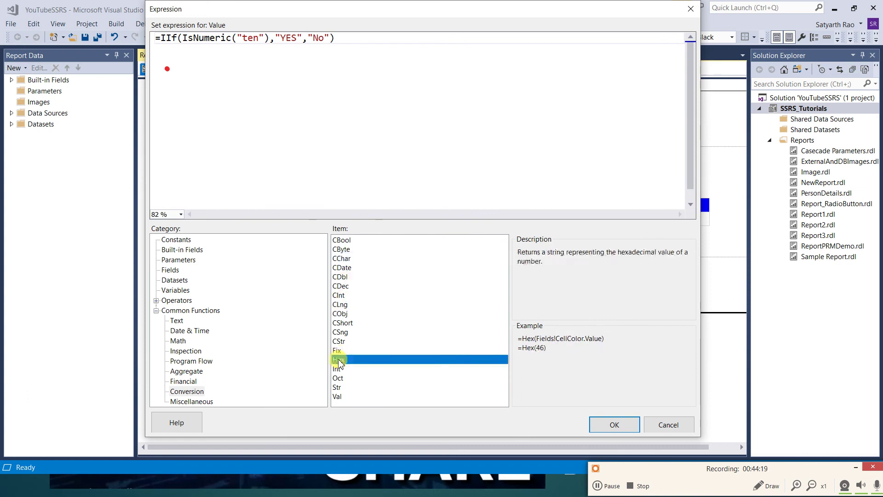
pyautogui.click(340, 369)
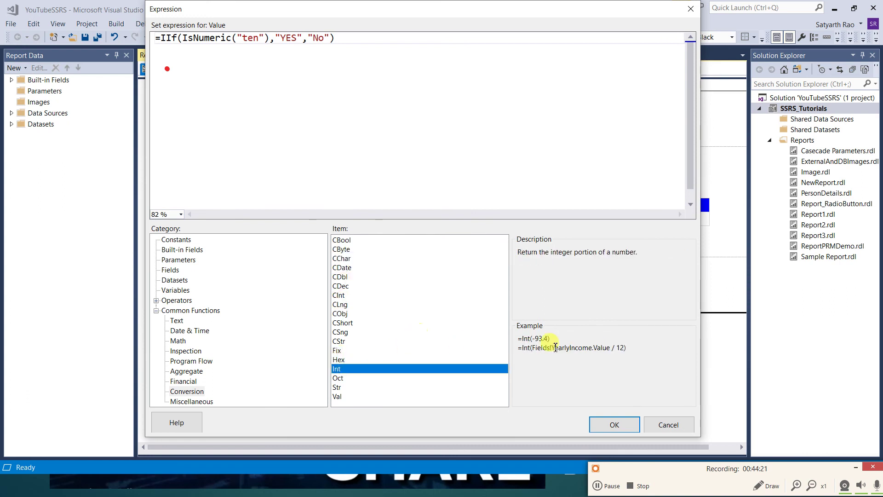
# Replace the text box's expression with the Int example =Int(-93.4), apply it and preview the report.
pyautogui.moveTo(522, 340); pyautogui.dragTo(544, 340)
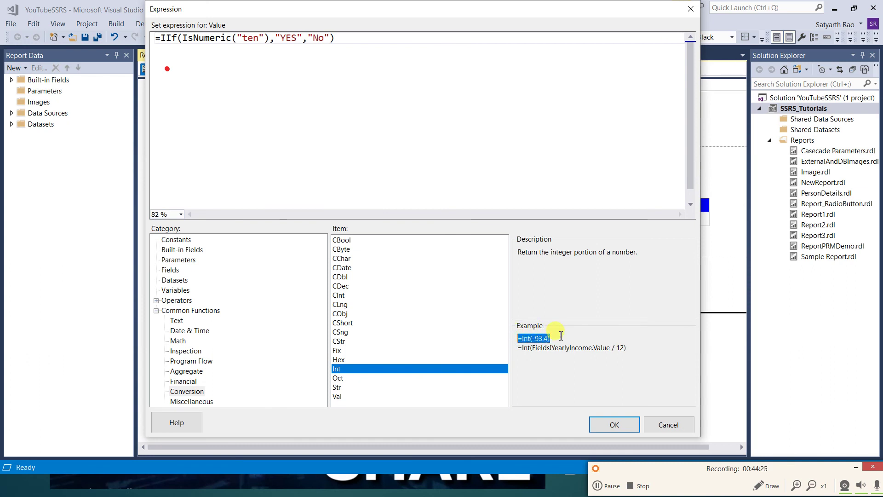
pyautogui.moveTo(343, 38); pyautogui.dragTo(113, 28)
pyautogui.write('=Int(-93.4)')
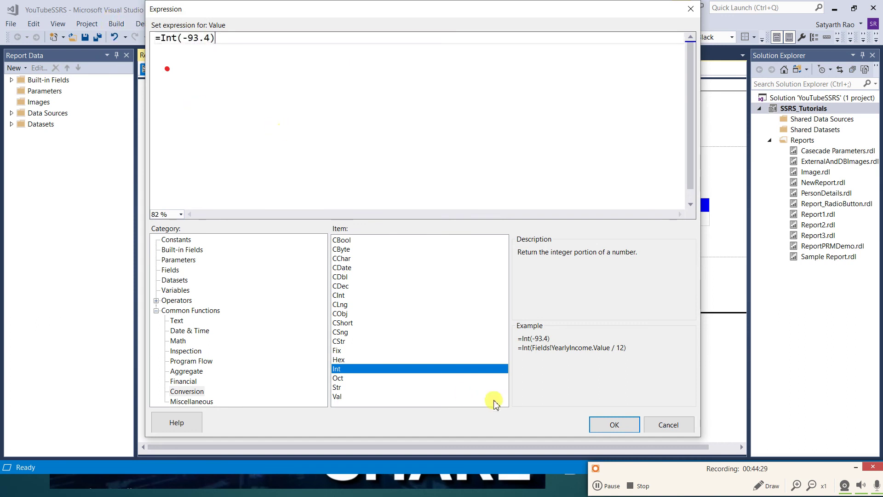
pyautogui.click(609, 428)
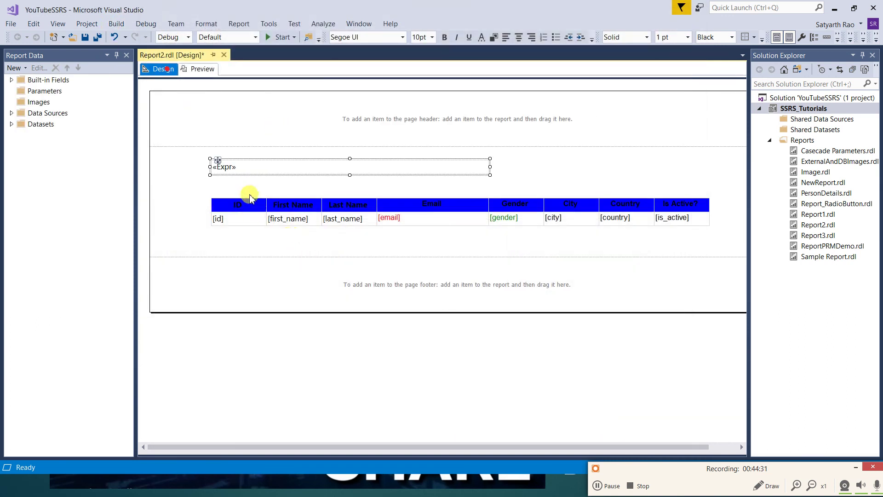
pyautogui.click(202, 69)
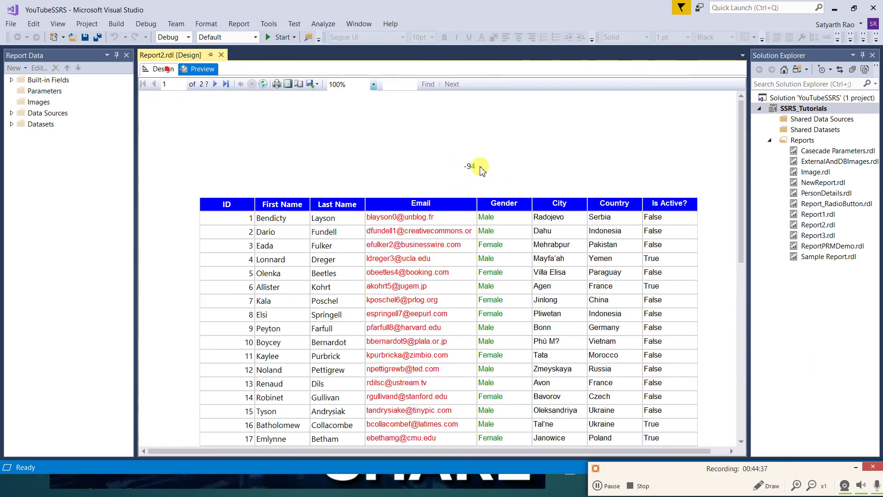
# Return to the report design, reopen the text box's expression and examine the Conversion common functions again, including Str and CBool.
pyautogui.click(162, 69)
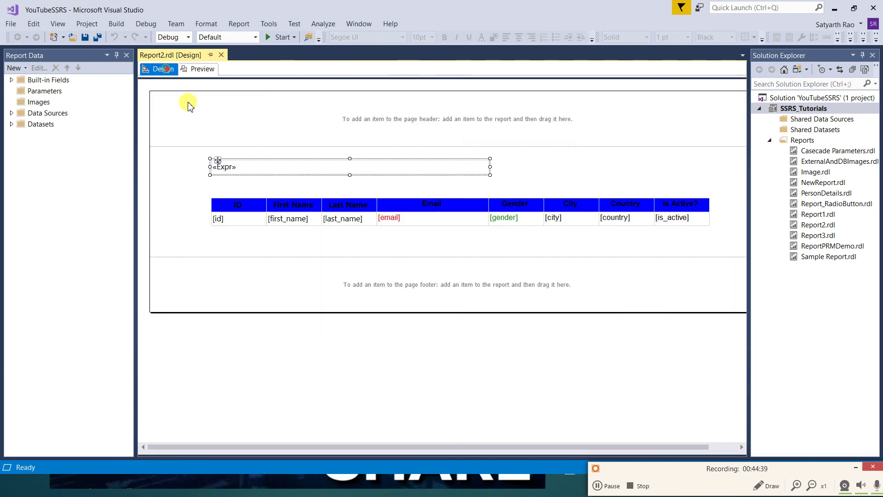
pyautogui.rightClick(279, 164)
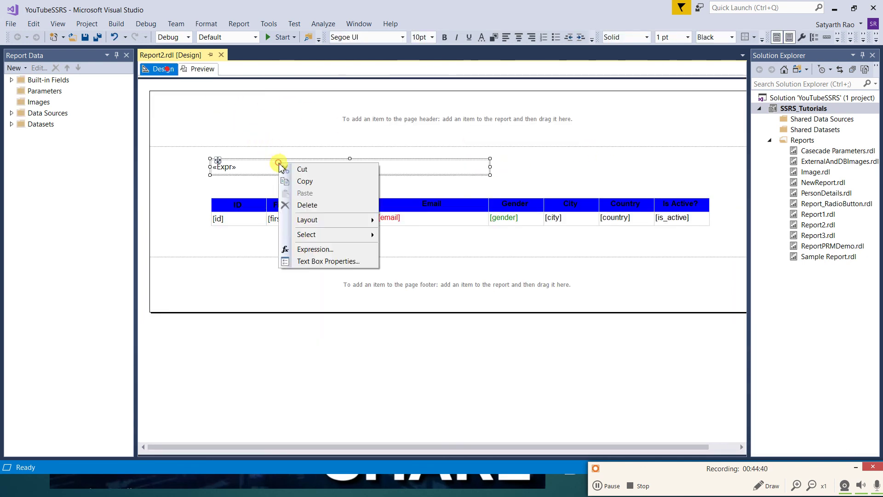
pyautogui.click(308, 250)
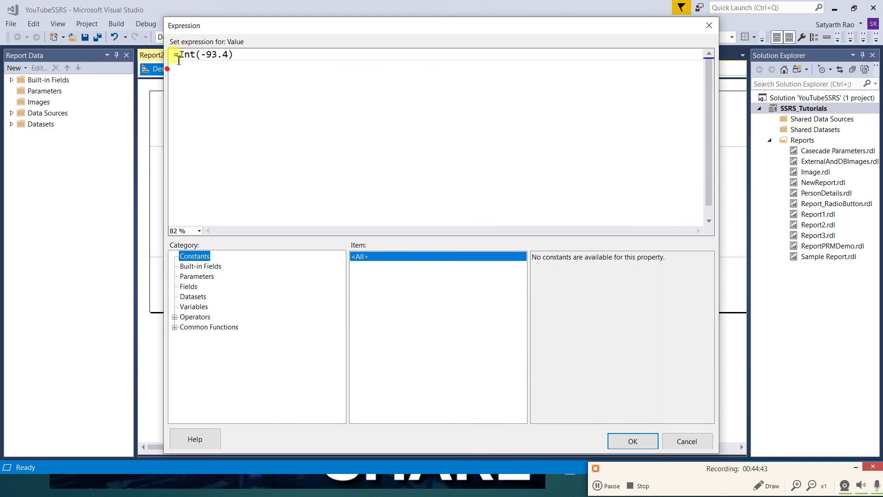
pyautogui.click(175, 327)
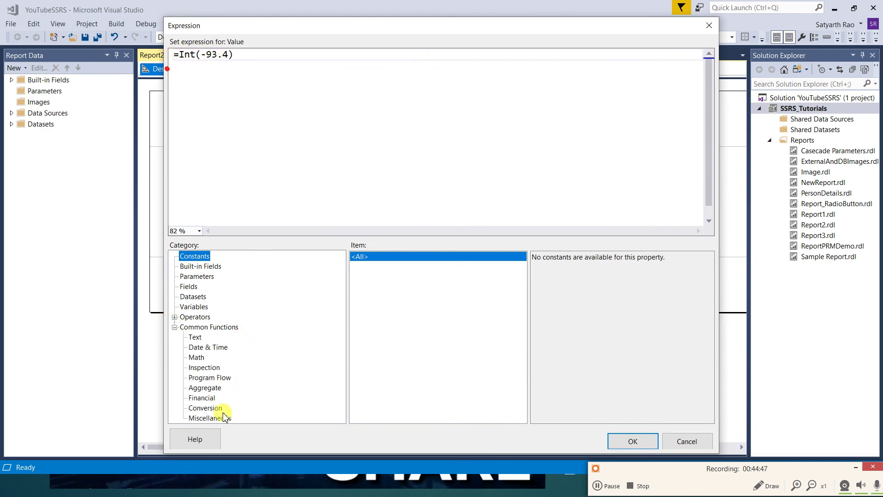
pyautogui.click(205, 408)
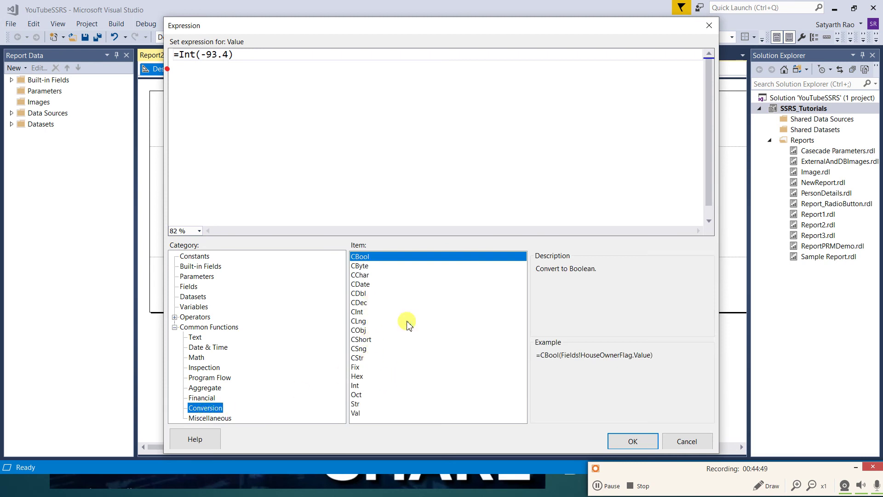
pyautogui.click(357, 404)
pyautogui.click(361, 257)
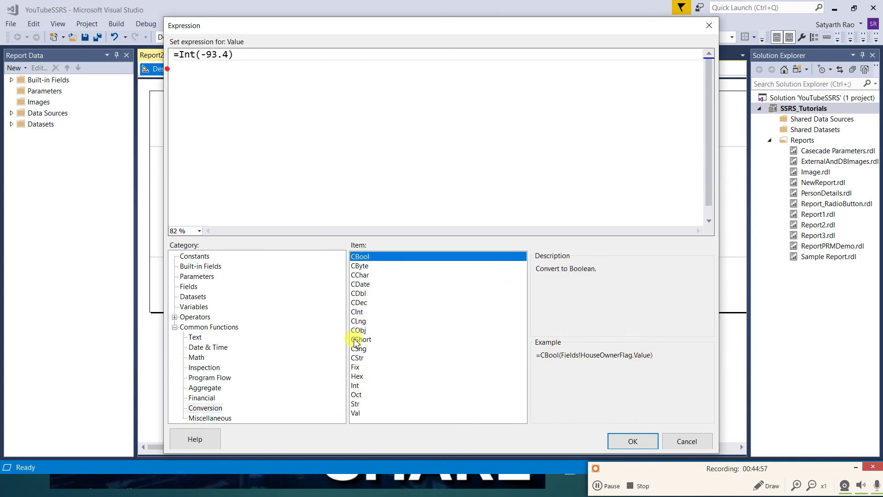
# Examine the Miscellaneous common functions such as Level, Lookup, Previous and RowNumber, highlighting RowNumber's example and description.
pyautogui.click(225, 418)
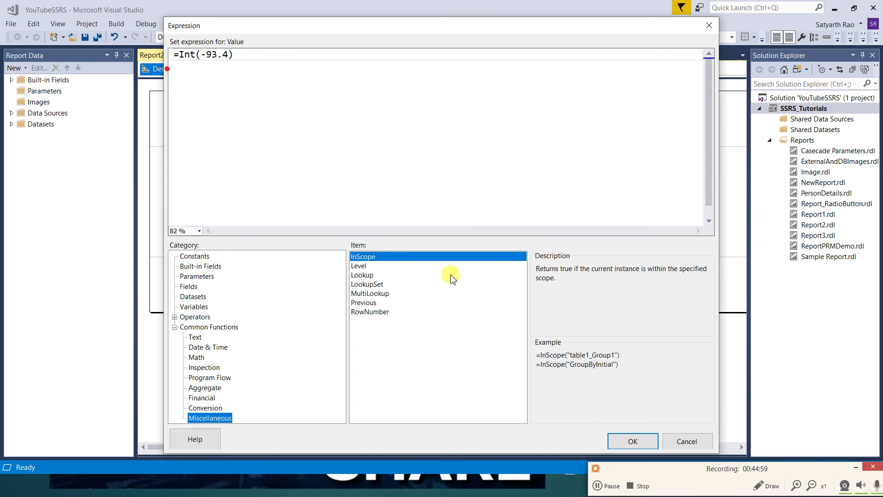
pyautogui.click(363, 267)
pyautogui.click(364, 275)
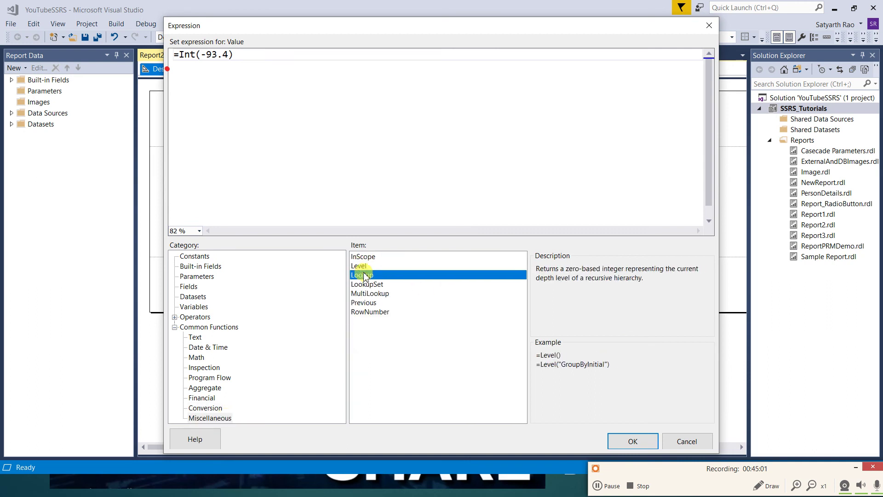
pyautogui.click(370, 312)
pyautogui.click(366, 303)
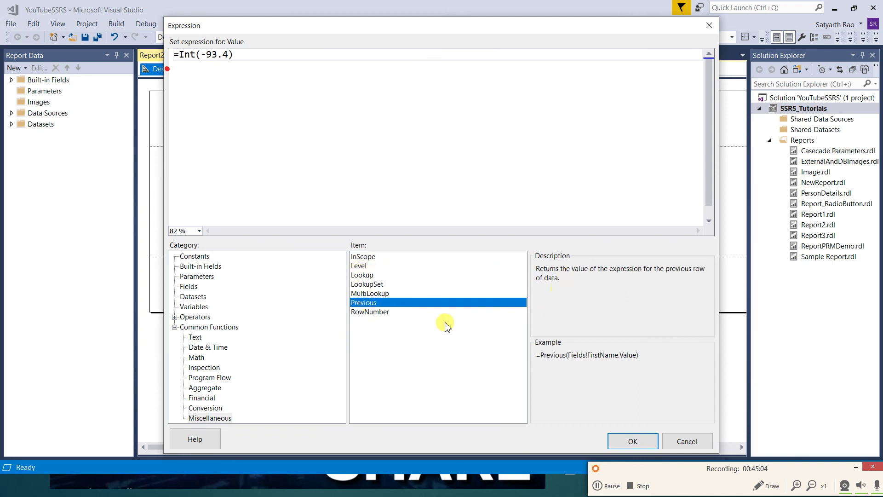
pyautogui.click(379, 313)
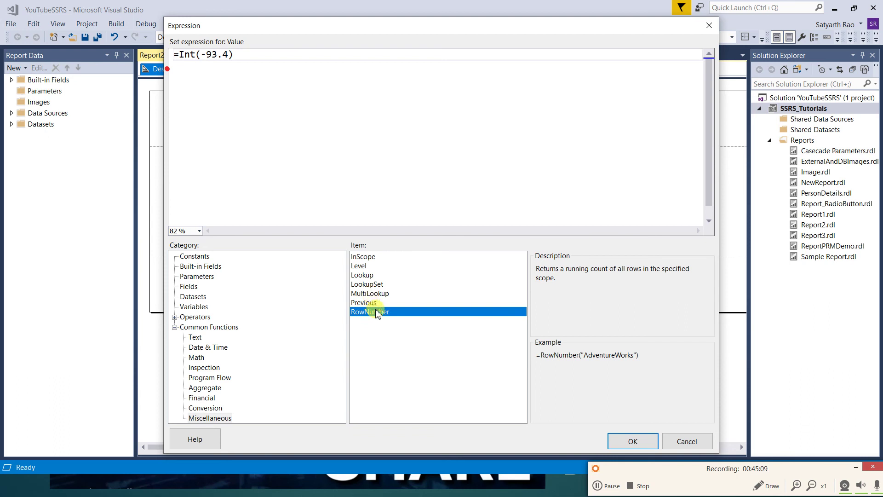
pyautogui.moveTo(650, 359); pyautogui.dragTo(536, 360)
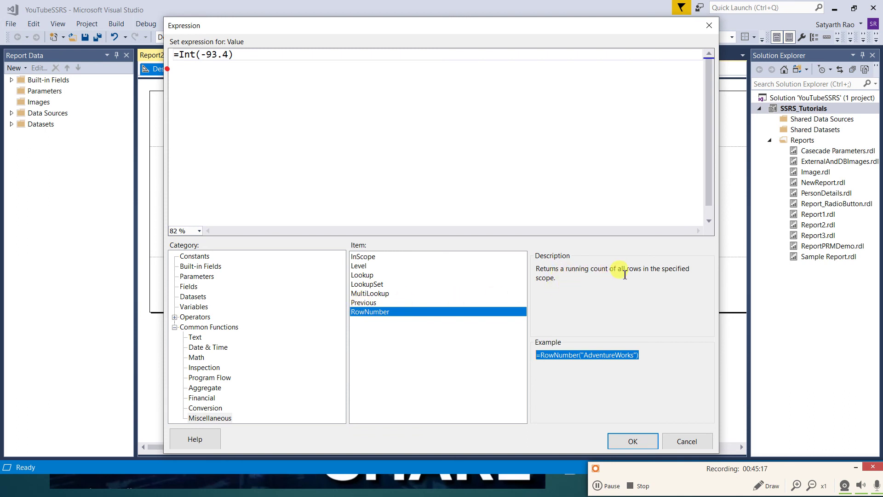
pyautogui.moveTo(558, 279); pyautogui.dragTo(524, 268)
pyautogui.click(602, 290)
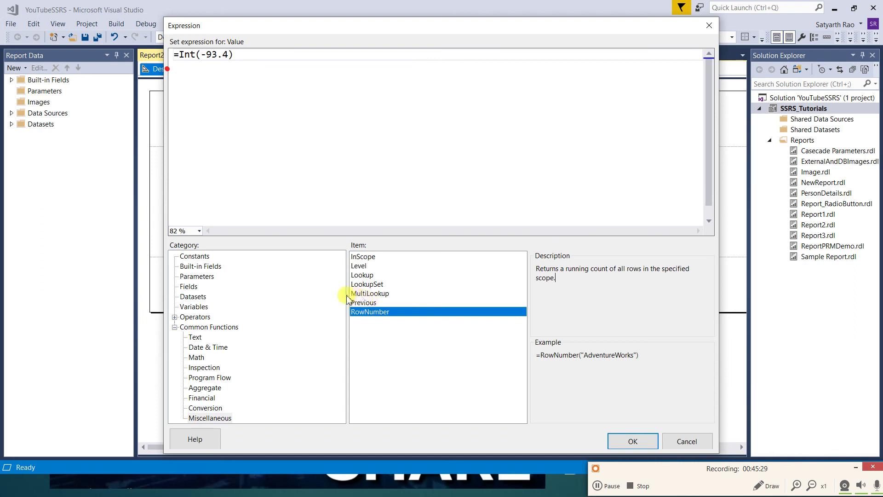
# Review the common function categories from Text through Miscellaneous, and revisit Text, Date & Time, Math, Inspection and Program Flow.
pyautogui.click(194, 339)
pyautogui.click(197, 349)
pyautogui.click(196, 359)
pyautogui.click(198, 368)
pyautogui.click(197, 378)
pyautogui.click(199, 388)
pyautogui.click(201, 398)
pyautogui.click(204, 409)
pyautogui.click(208, 418)
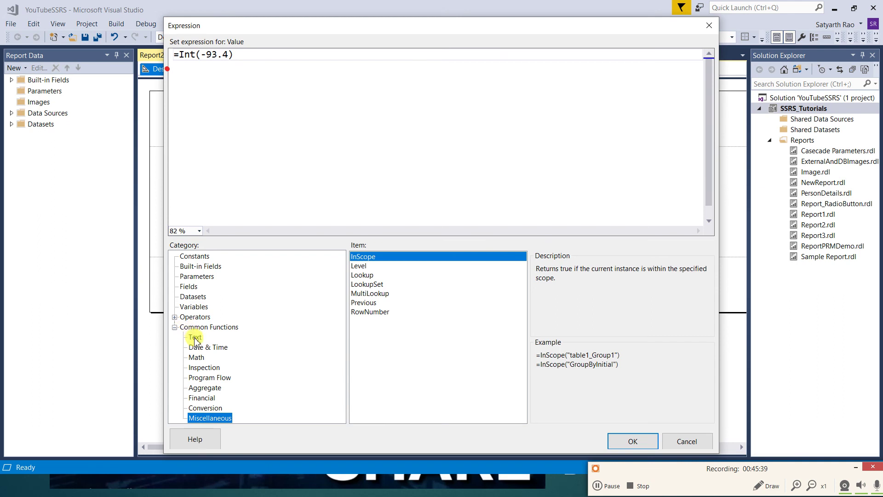
pyautogui.click(195, 338)
pyautogui.click(198, 348)
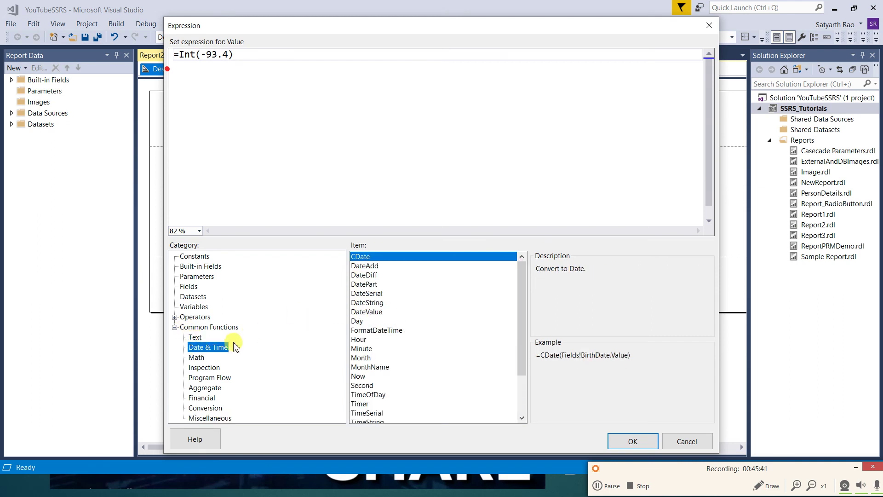
pyautogui.click(197, 357)
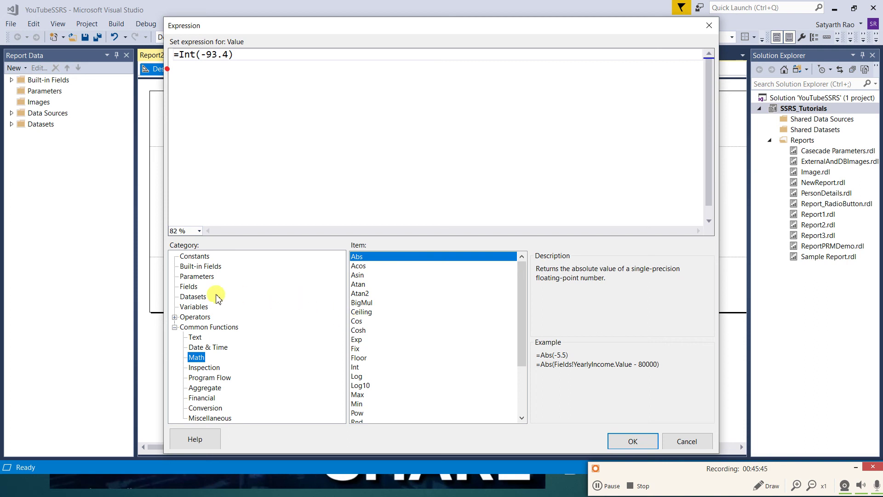
pyautogui.click(203, 368)
pyautogui.click(210, 377)
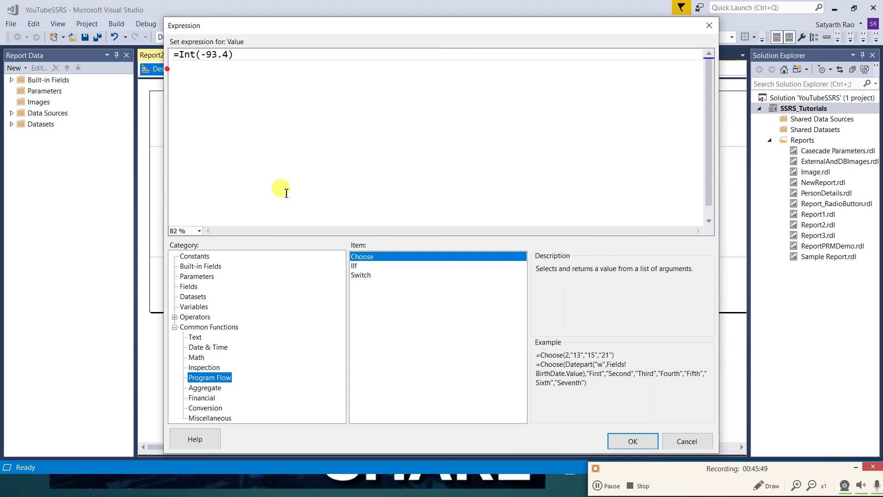
pyautogui.click(175, 327)
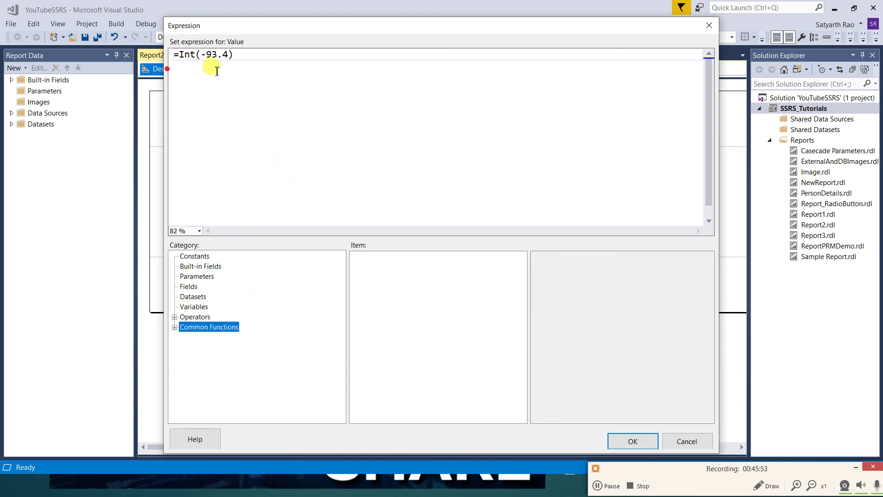
pyautogui.click(175, 327)
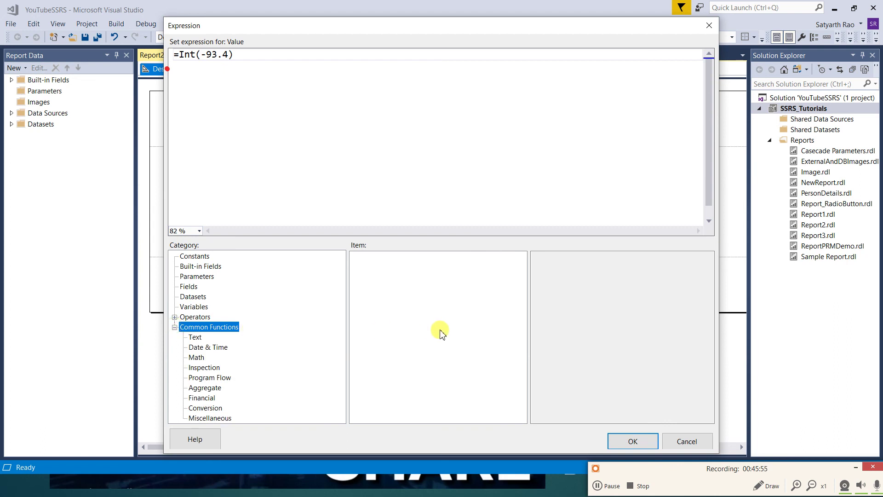
pyautogui.click(175, 327)
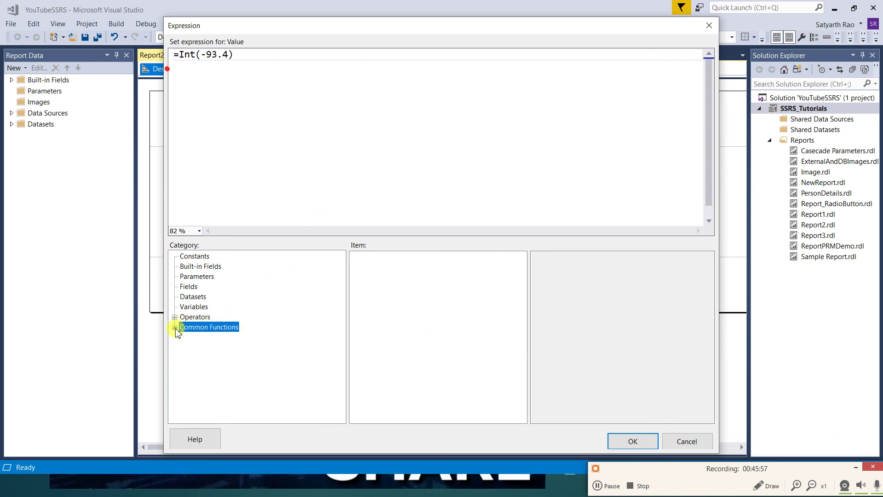
pyautogui.click(294, 174)
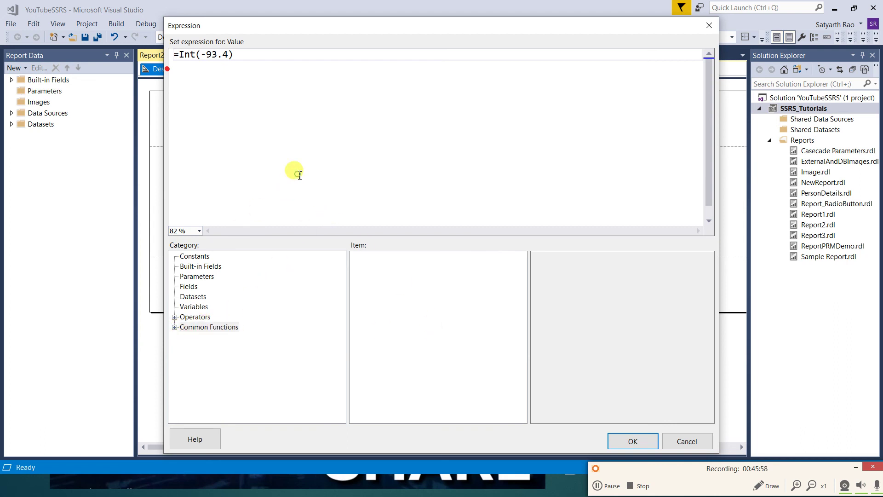
pyautogui.click(175, 327)
pyautogui.click(175, 327)
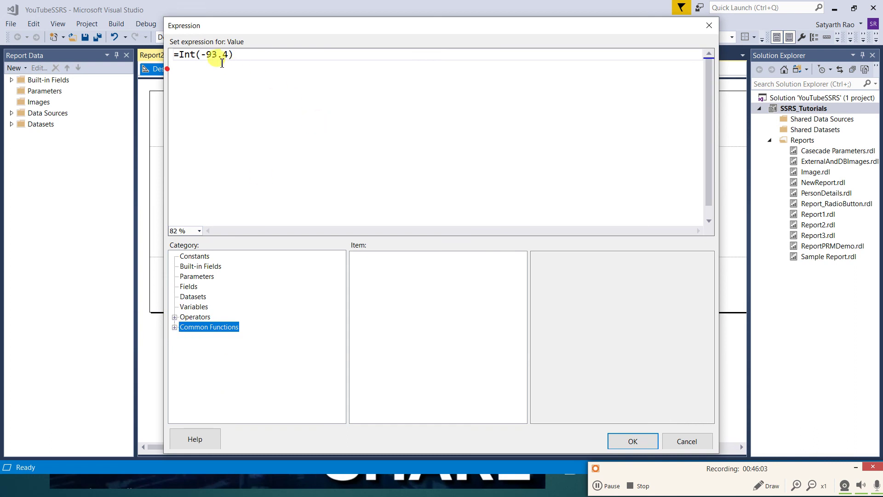
# Accept the Int expression to close the Expression dialog, and delete the expression text box above the table.
pyautogui.click(629, 443)
pyautogui.click(575, 178)
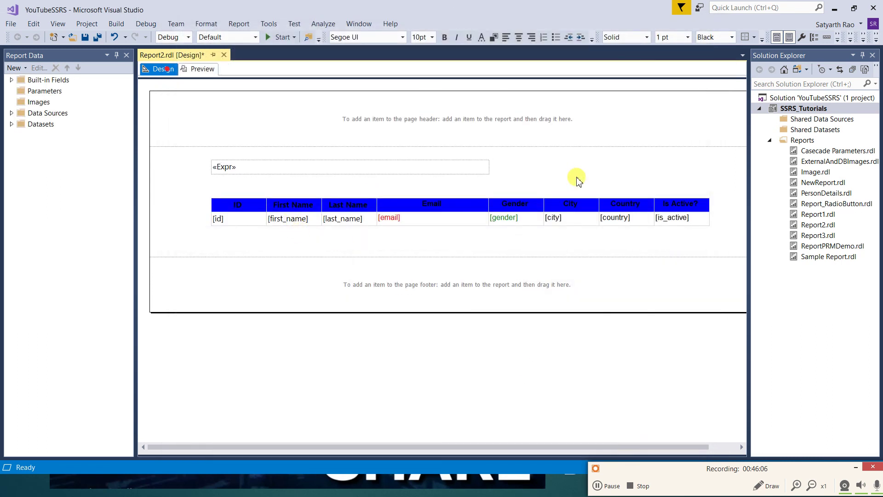
pyautogui.click(461, 173)
pyautogui.press('Delete')
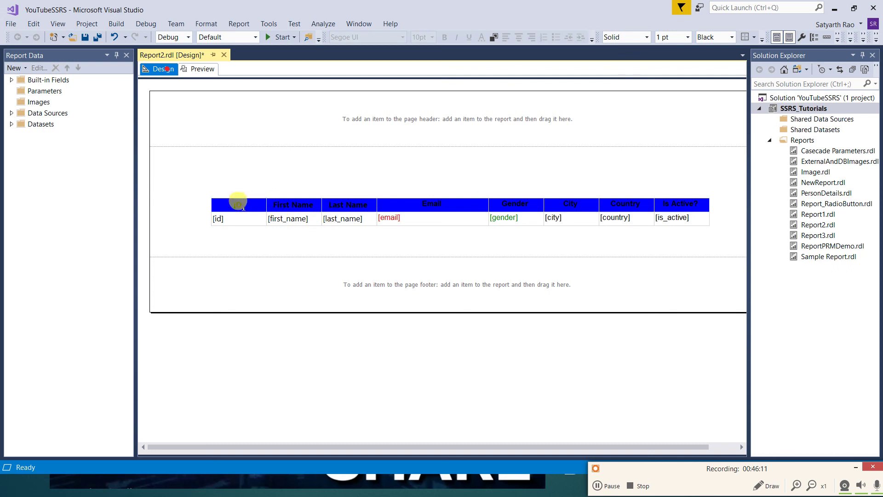
# Move the person details table up and left, near the upper-left corner of the report body.
pyautogui.click(248, 212)
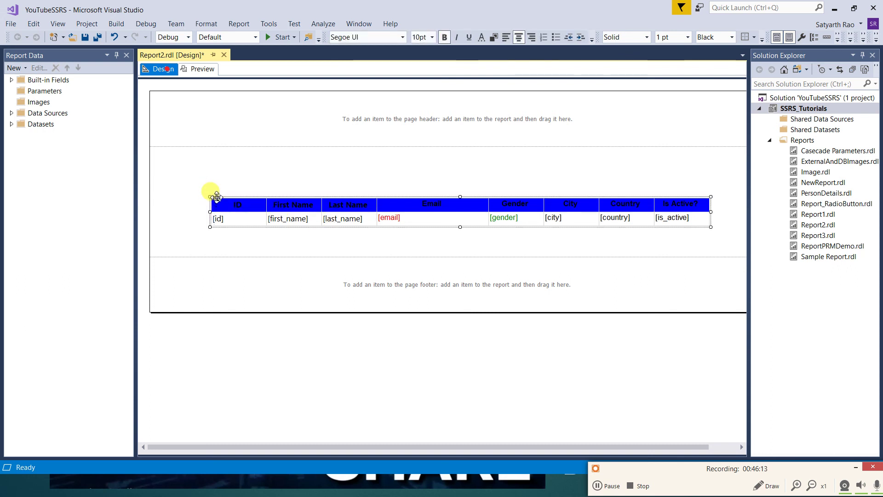
pyautogui.click(213, 191)
pyautogui.moveTo(212, 191); pyautogui.dragTo(167, 160)
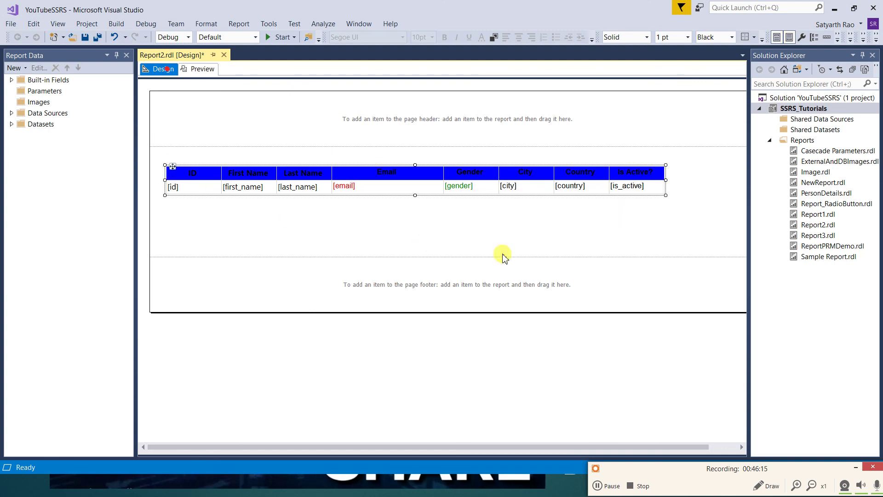
# Widen the report design area by narrowing the Solution Explorer, and expand the Datasets folder.
pyautogui.click(605, 245)
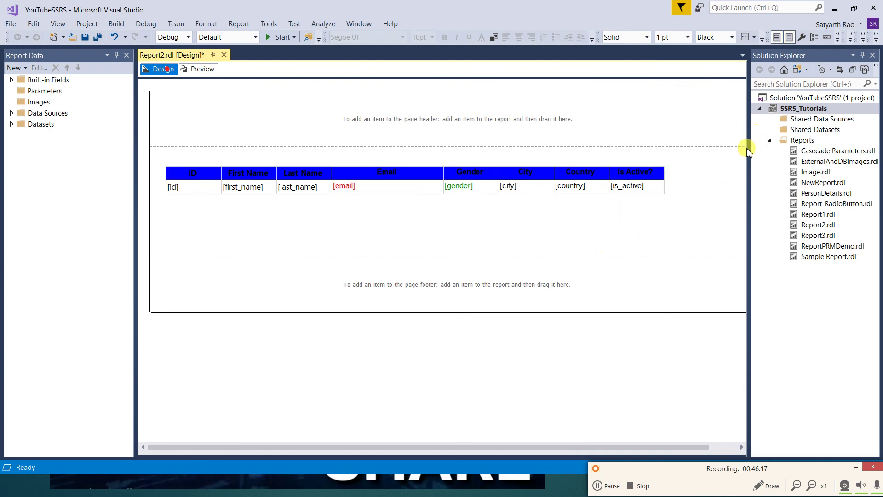
pyautogui.moveTo(750, 149); pyautogui.dragTo(783, 143)
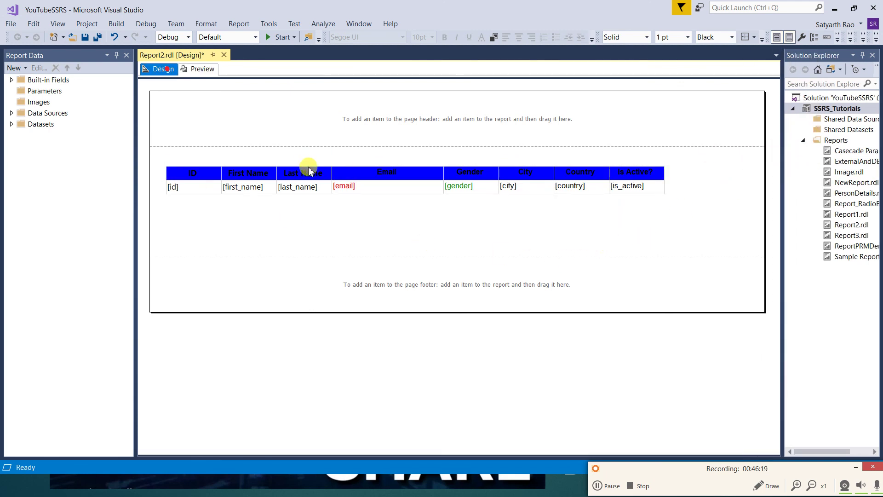
pyautogui.click(11, 124)
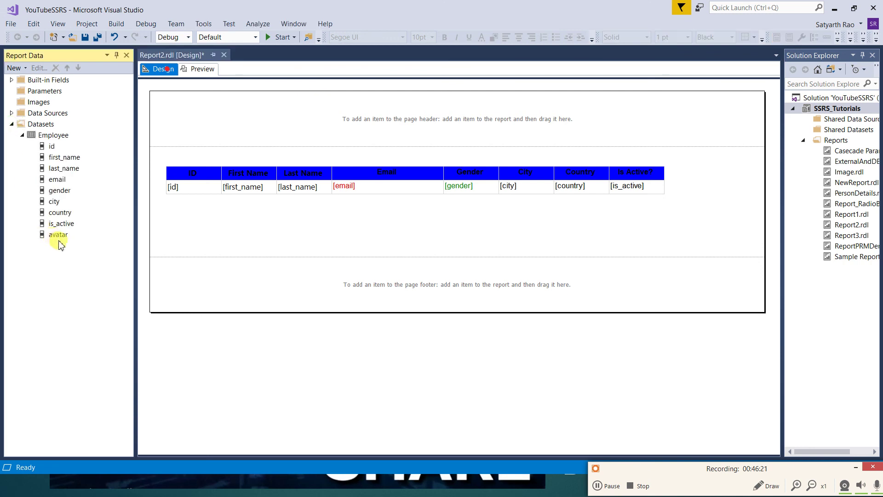
# Insert a column to the right of Is Active? in the table, and assign the avatar field to its detail cell.
pyautogui.moveTo(58, 239); pyautogui.dragTo(665, 174)
pyautogui.rightClick(665, 174)
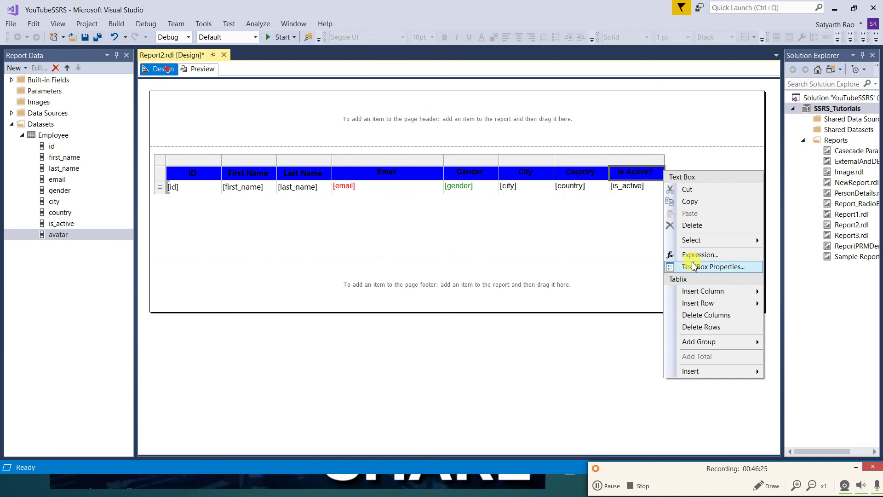
pyautogui.moveTo(736, 292)
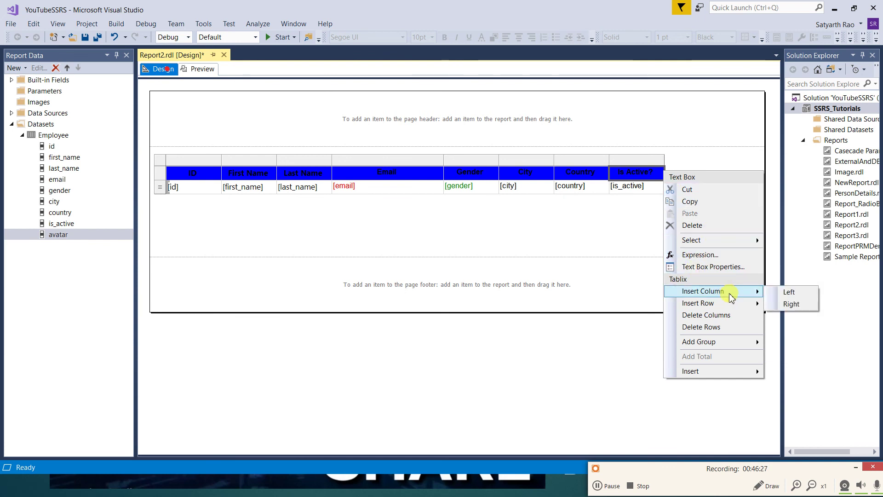
pyautogui.click(799, 304)
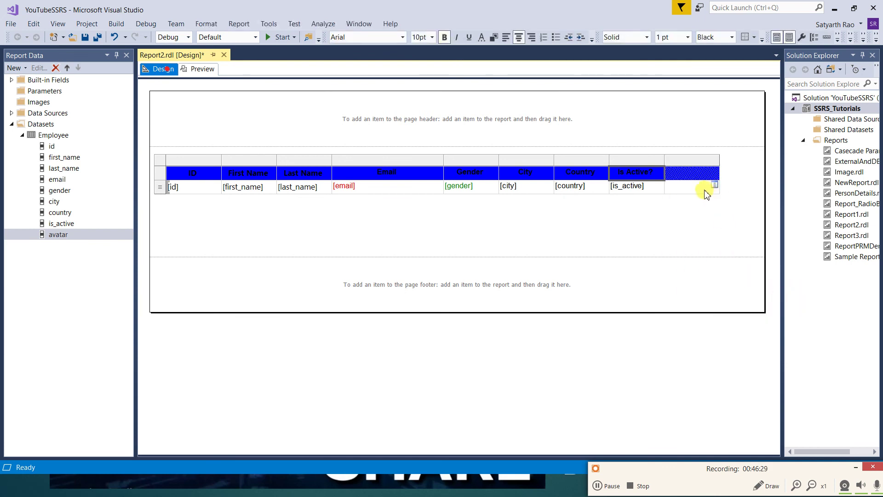
pyautogui.click(714, 184)
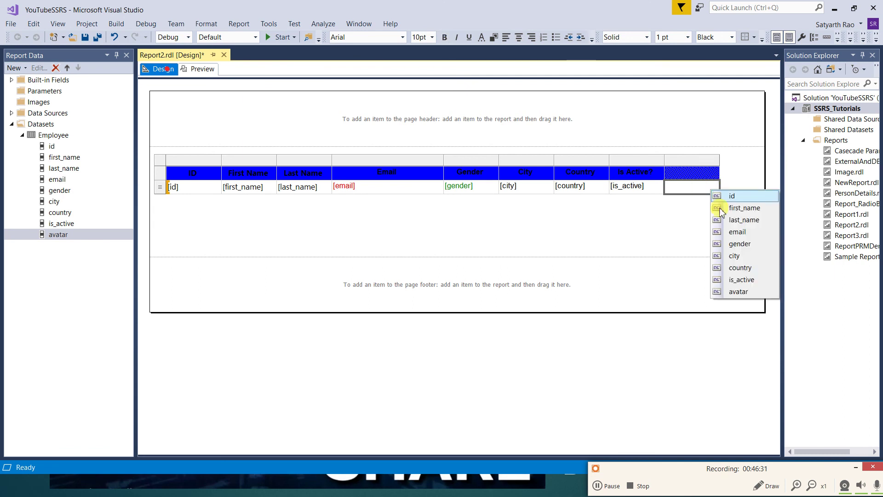
pyautogui.click(739, 291)
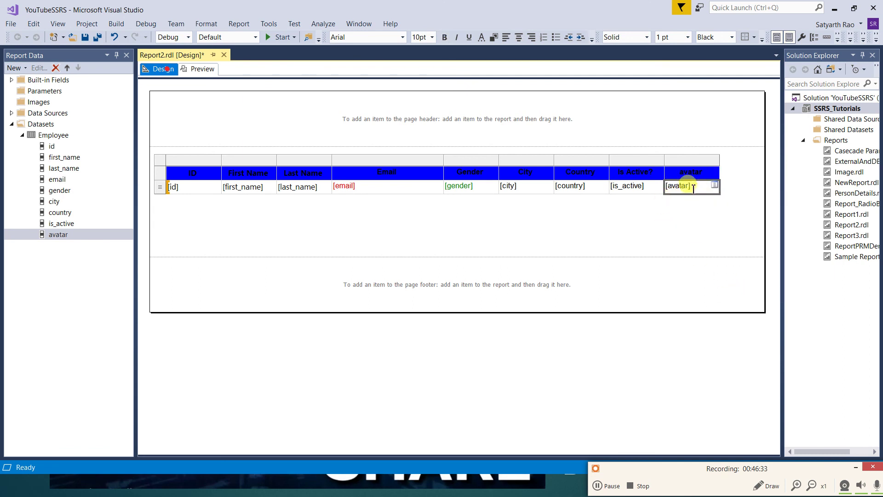
pyautogui.click(681, 216)
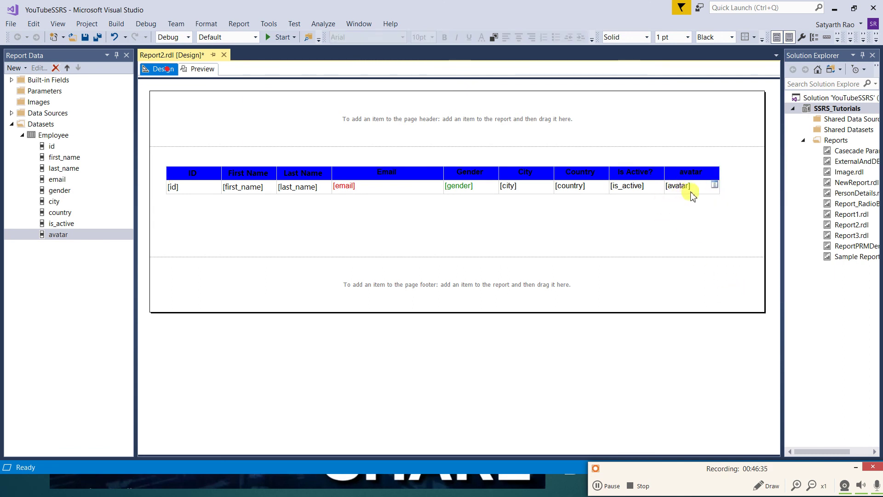
pyautogui.click(692, 194)
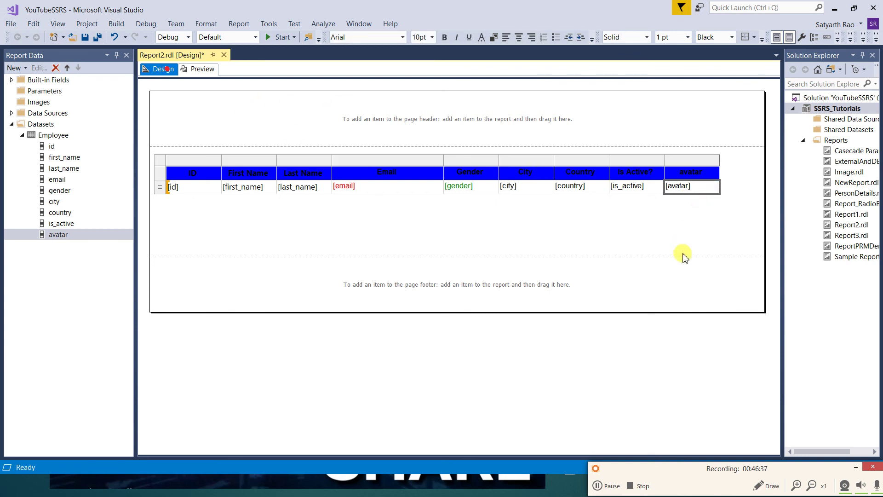
pyautogui.click(715, 223)
# Preview the report and examine the values in the avatar column.
pyautogui.click(198, 69)
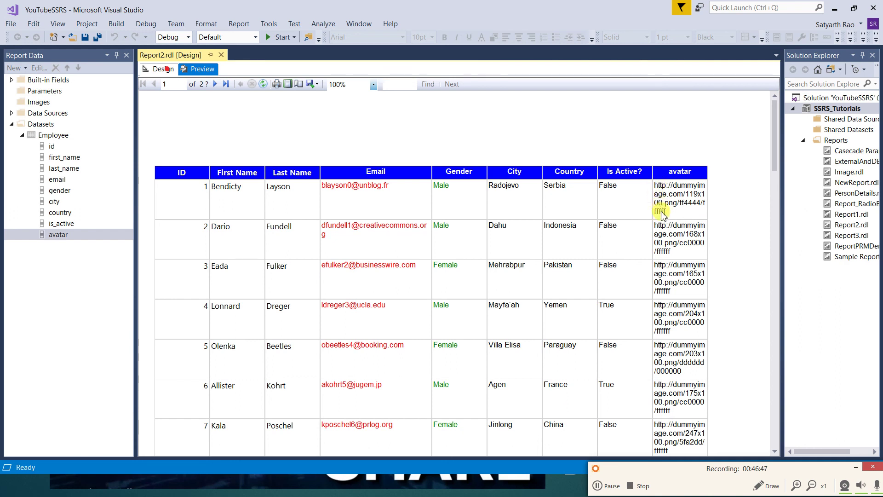
pyautogui.click(656, 186)
pyautogui.click(658, 185)
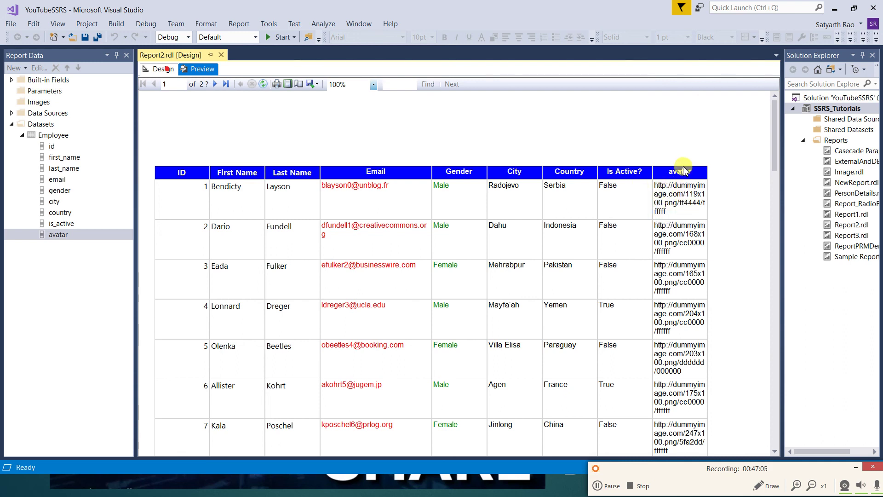
# Return to the report design, clear the avatar detail cell and insert an image into it.
pyautogui.click(158, 71)
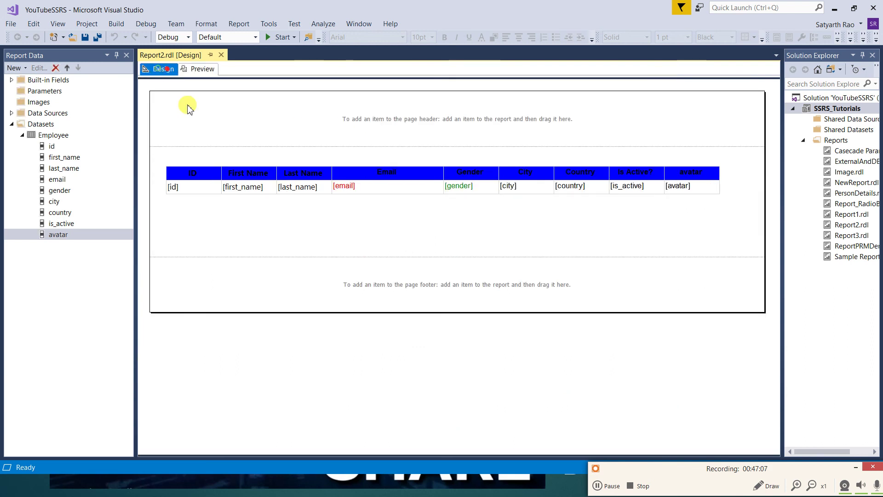
pyautogui.click(695, 190)
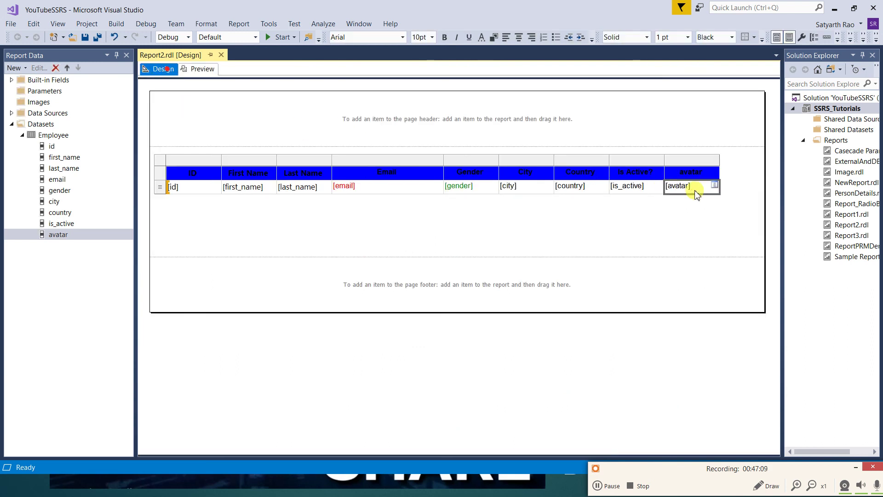
pyautogui.rightClick(697, 192)
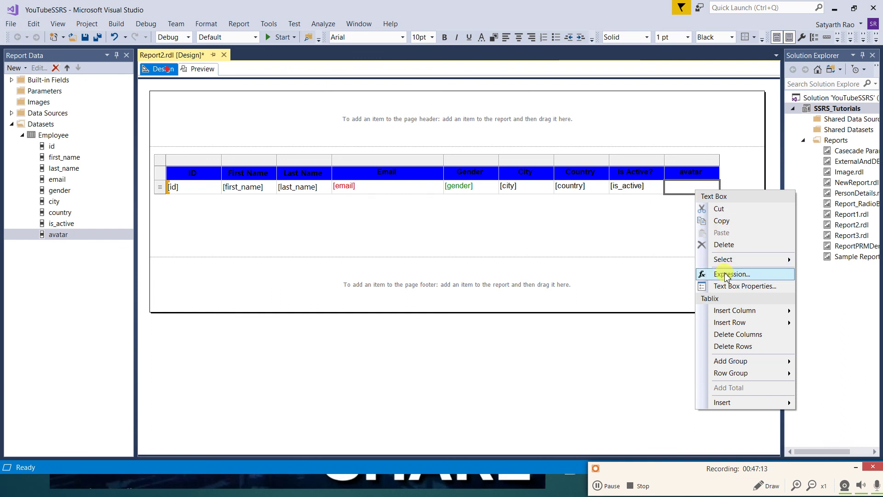
pyautogui.moveTo(760, 402)
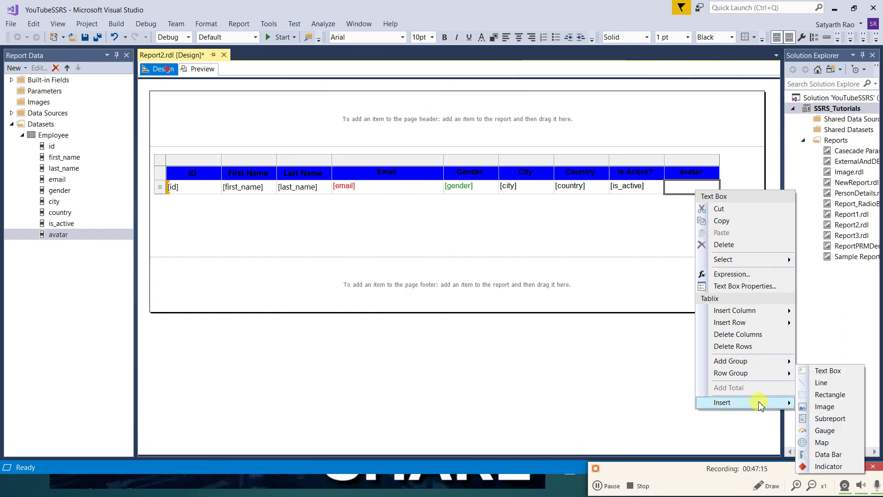
pyautogui.click(825, 406)
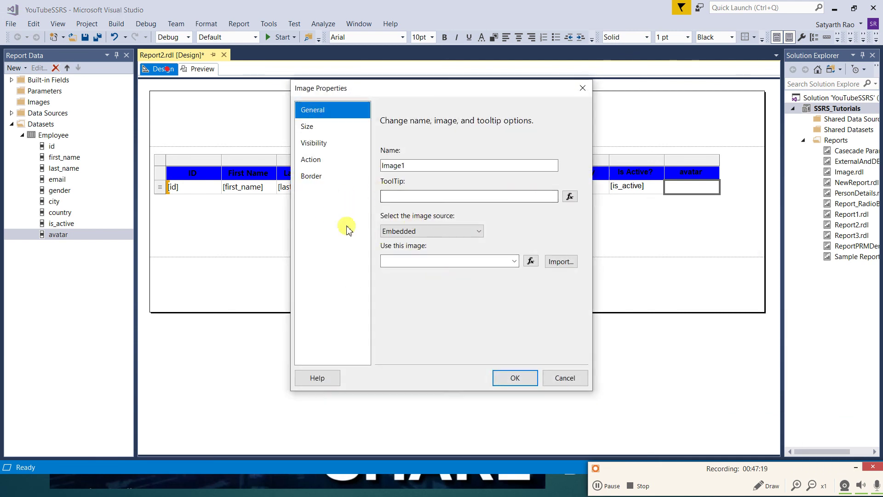
# Set the image source to Database with the avatar field, and check the stored avatar values in SQL Server Management Studio.
pyautogui.click(479, 232)
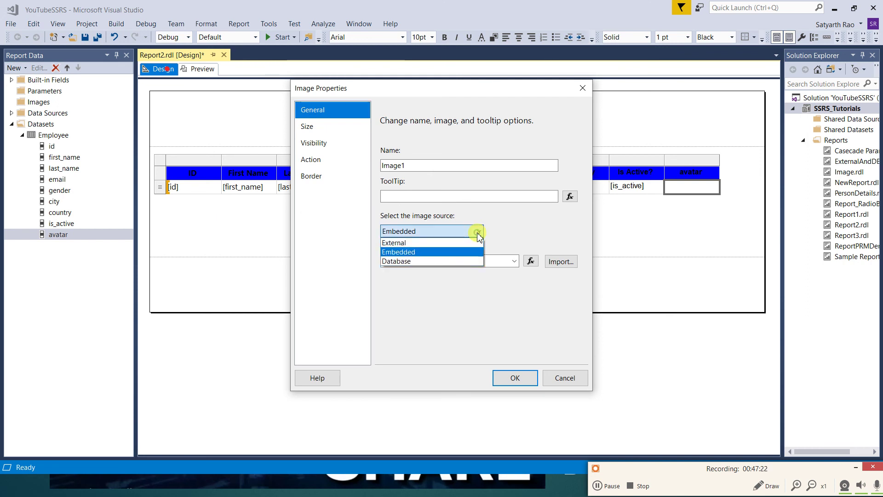
pyautogui.click(463, 252)
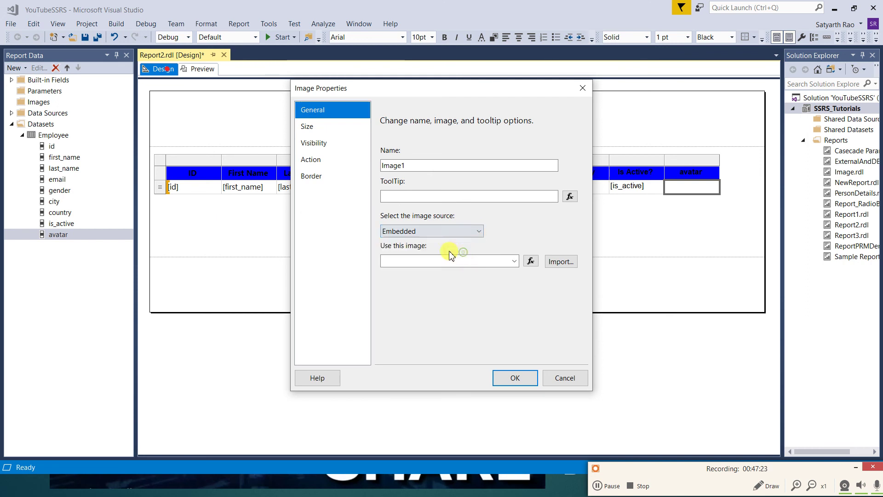
pyautogui.click(476, 234)
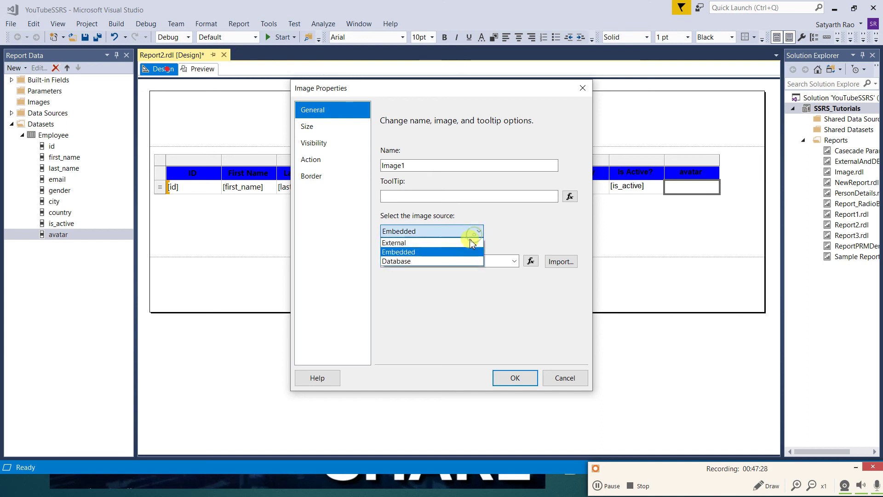
pyautogui.click(457, 261)
pyautogui.click(555, 261)
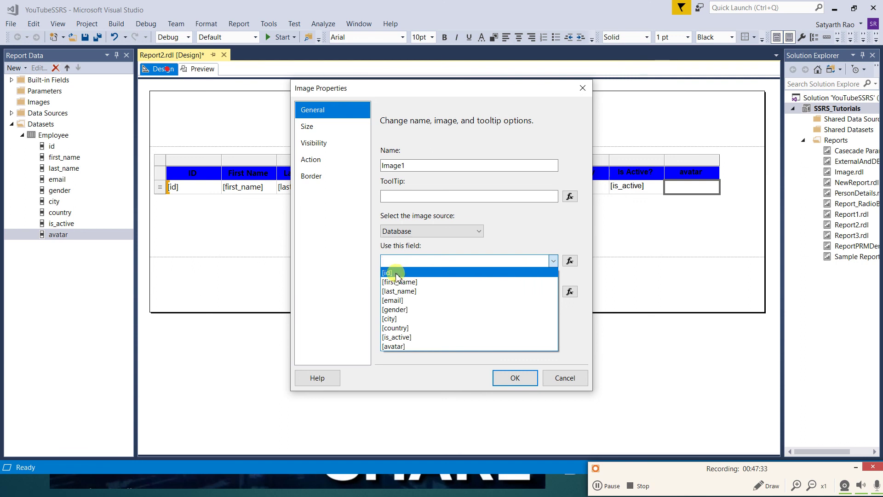
pyautogui.click(393, 346)
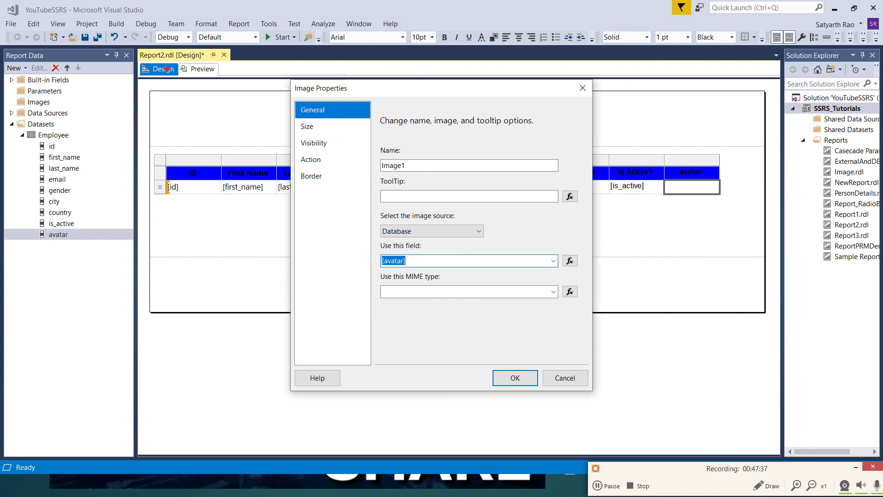
pyautogui.hotkey('alt', 'Tab')
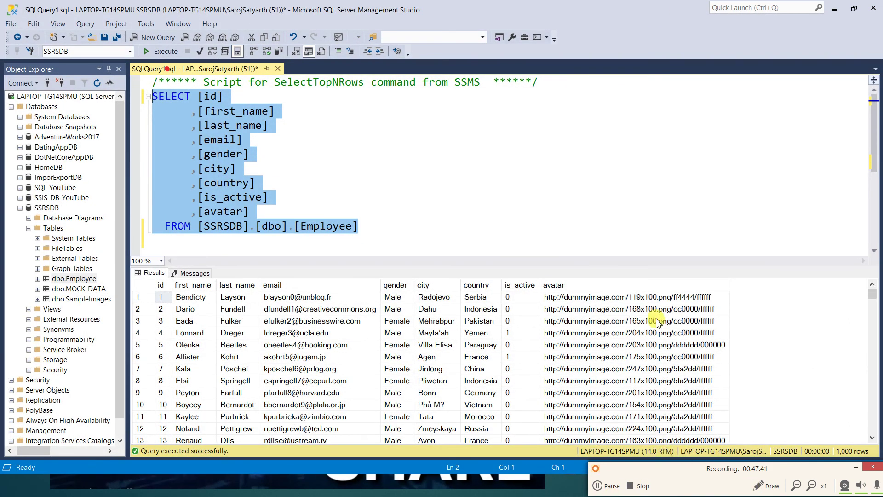
pyautogui.hotkey('alt', 'Tab')
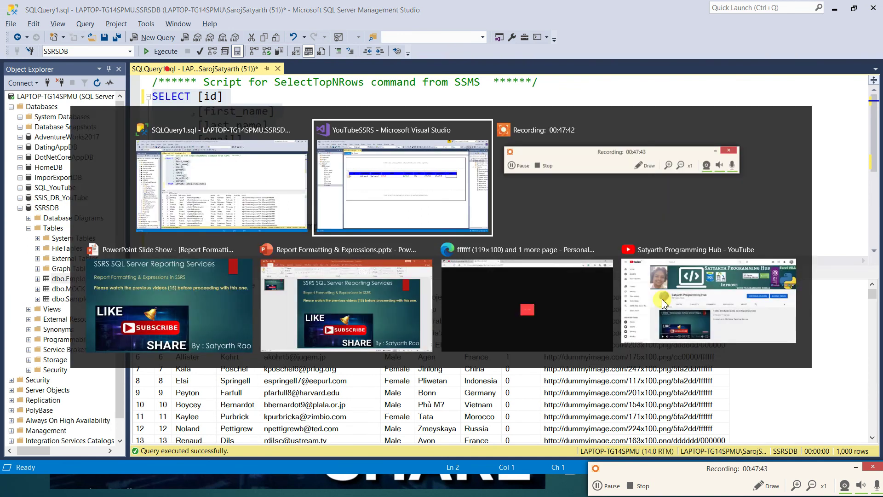
# Set the image's MIME type to image/png, accept the image properties and preview the report.
pyautogui.click(553, 292)
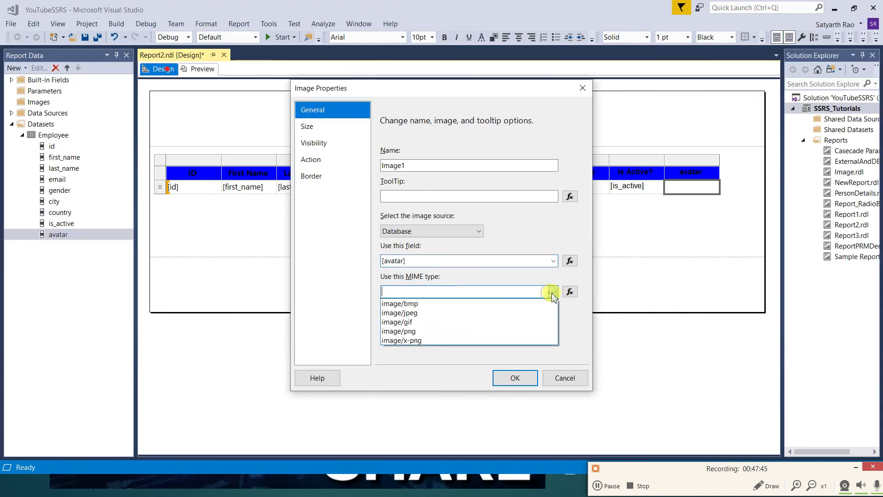
pyautogui.click(489, 331)
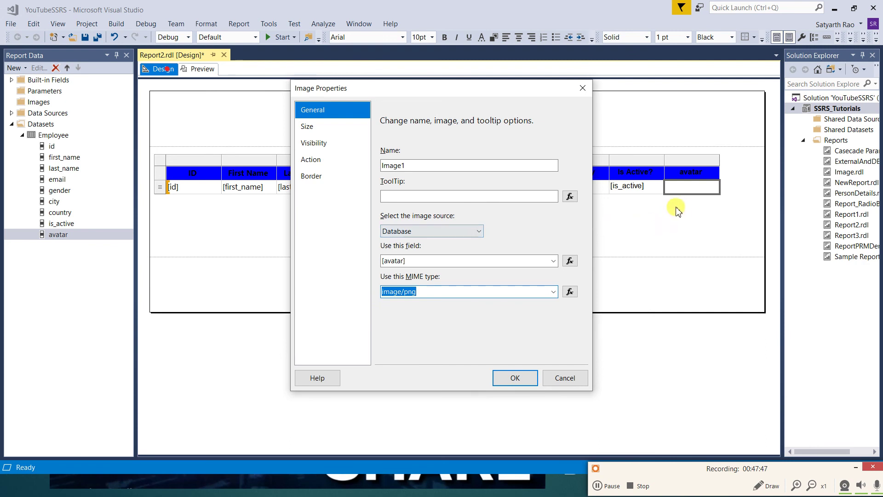
pyautogui.click(515, 378)
pyautogui.click(199, 69)
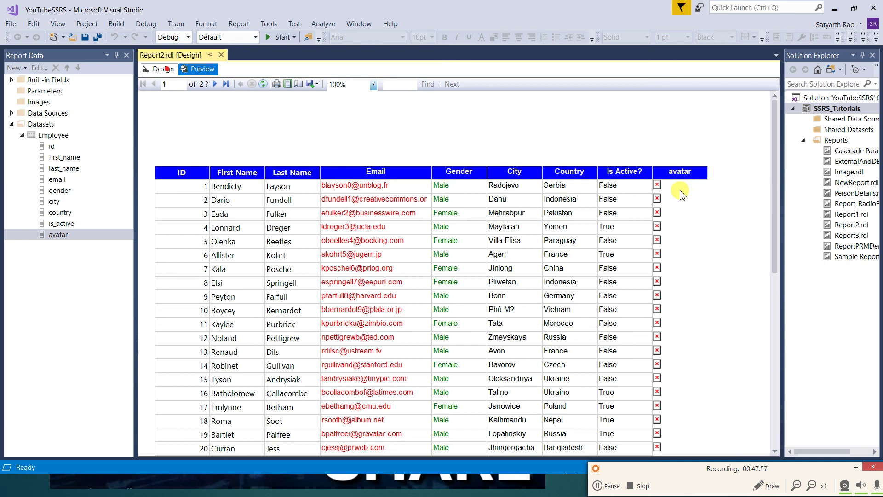
# Reopen the avatar image's properties in the design, and set its source to External using the avatar field.
pyautogui.click(160, 69)
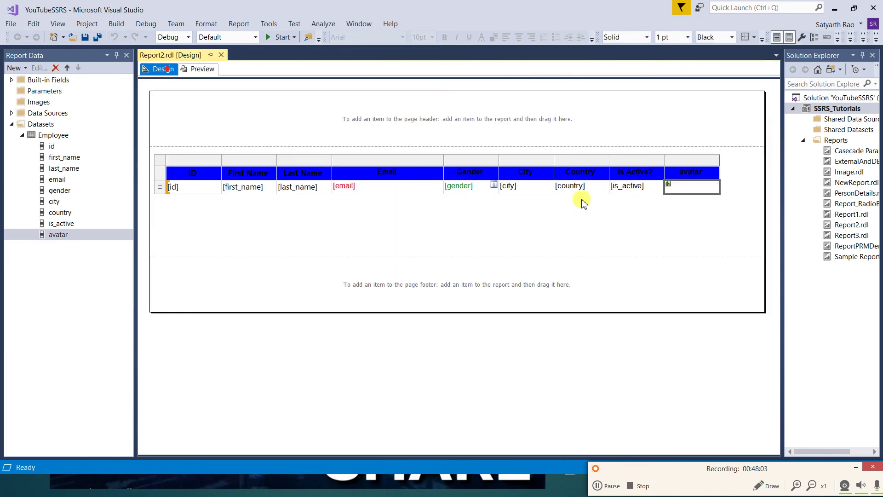
pyautogui.rightClick(688, 193)
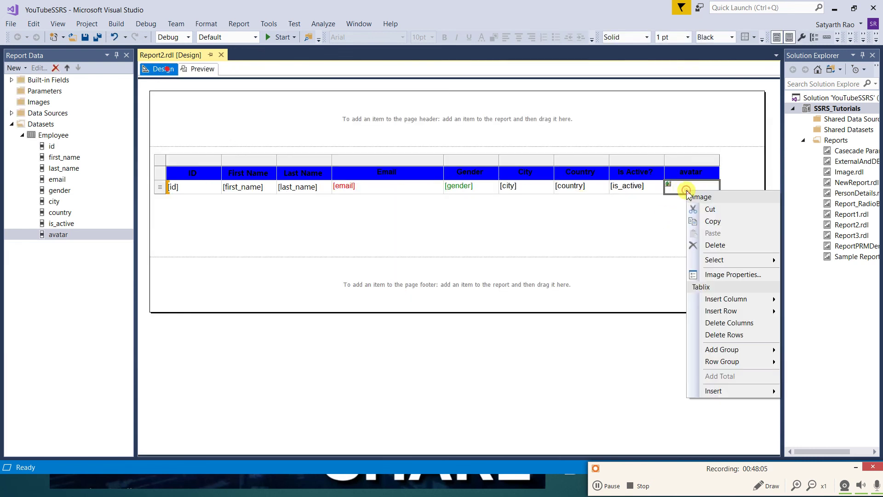
pyautogui.click(719, 276)
pyautogui.click(423, 231)
pyautogui.click(422, 240)
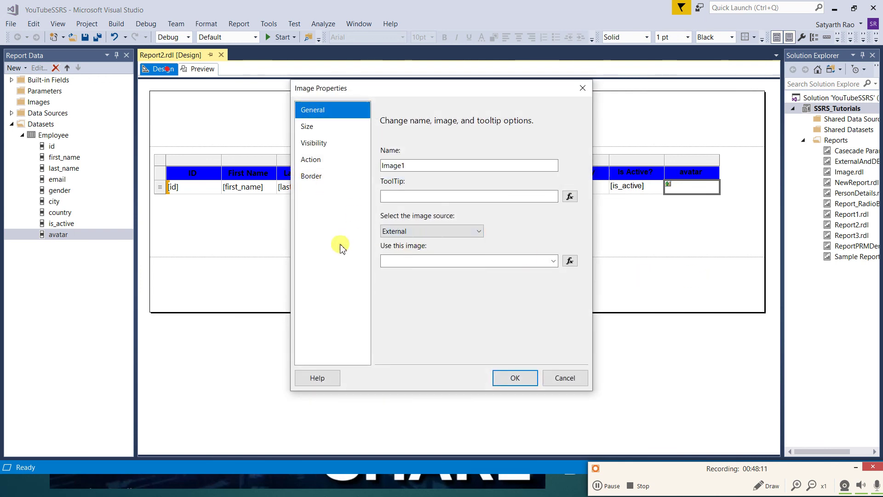
pyautogui.click(553, 262)
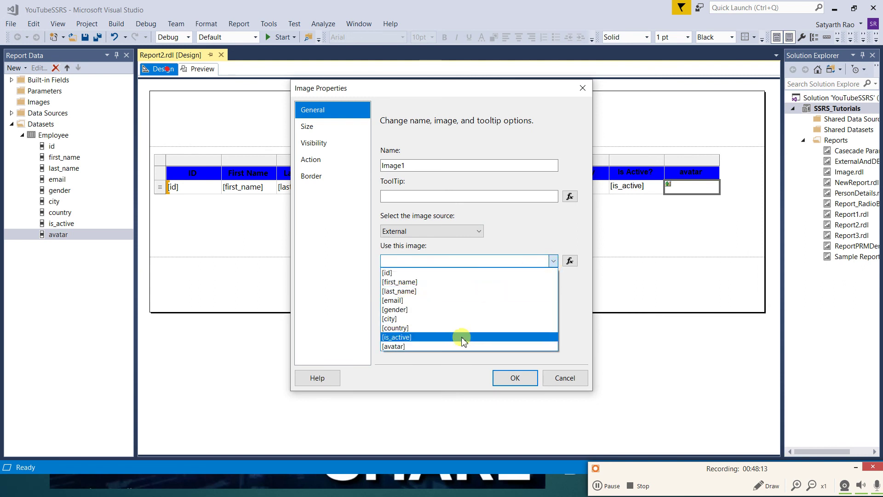
pyautogui.click(395, 347)
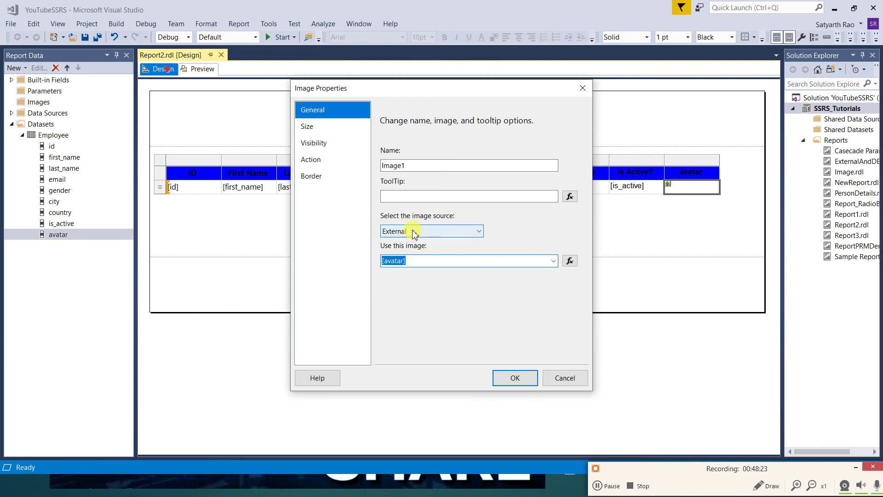
pyautogui.click(514, 378)
# Preview the report again, review the external image warning and close the Error List.
pyautogui.click(202, 70)
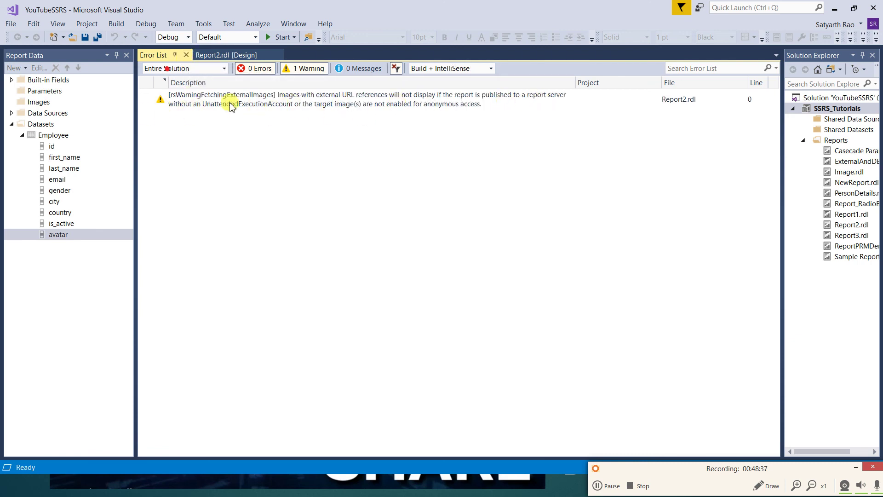
pyautogui.click(202, 104)
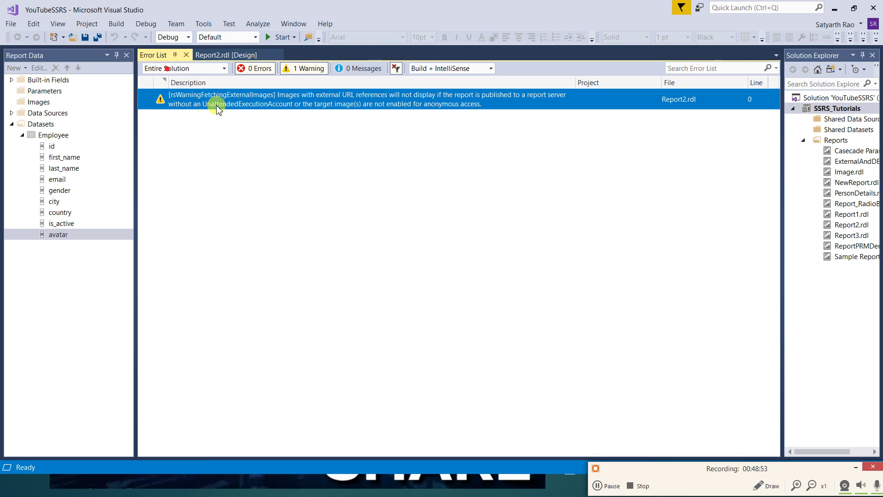
pyautogui.click(186, 54)
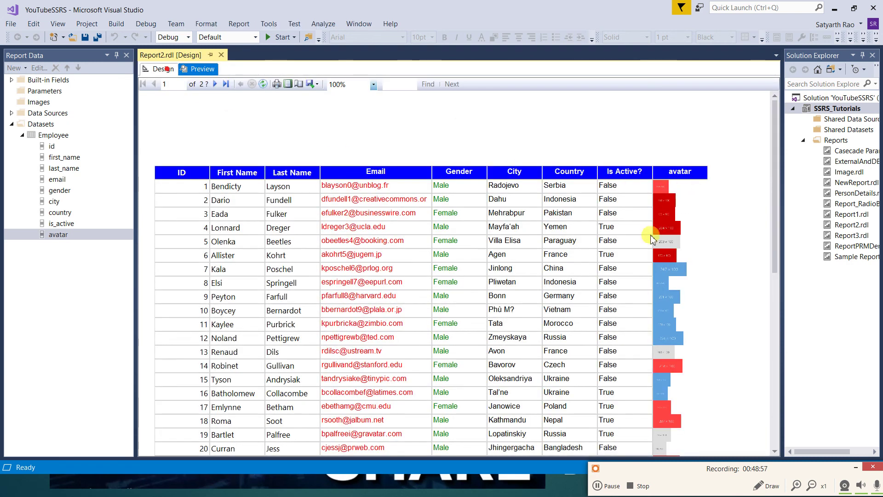
# Return to the report design and increase the height of the table's detail row to about four times its size.
pyautogui.click(158, 69)
pyautogui.click(189, 188)
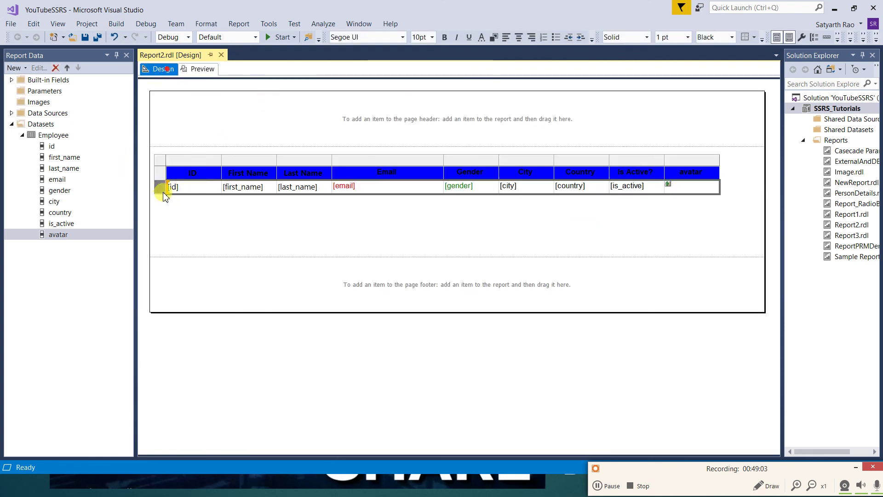
pyautogui.click(166, 217)
pyautogui.click(171, 189)
pyautogui.moveTo(164, 193); pyautogui.dragTo(164, 235)
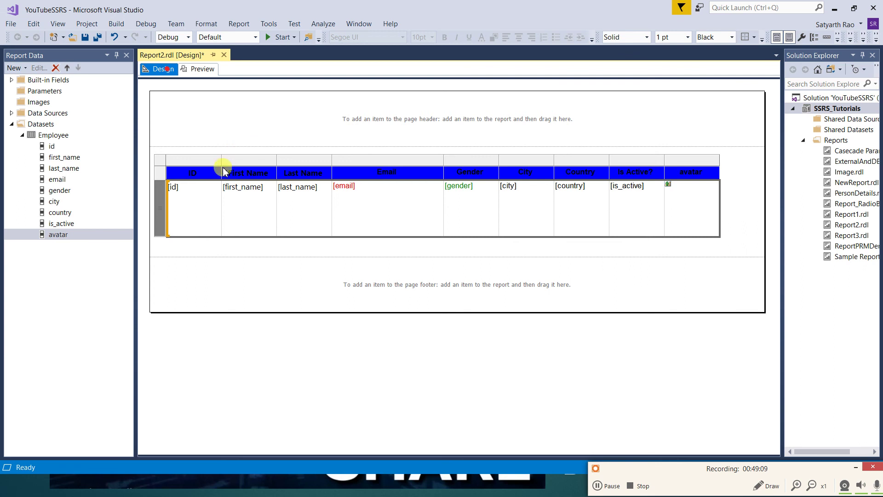
# Set the avatar image's display size to Fit to size, preview the report and close the Error List.
pyautogui.click(241, 136)
pyautogui.rightClick(701, 215)
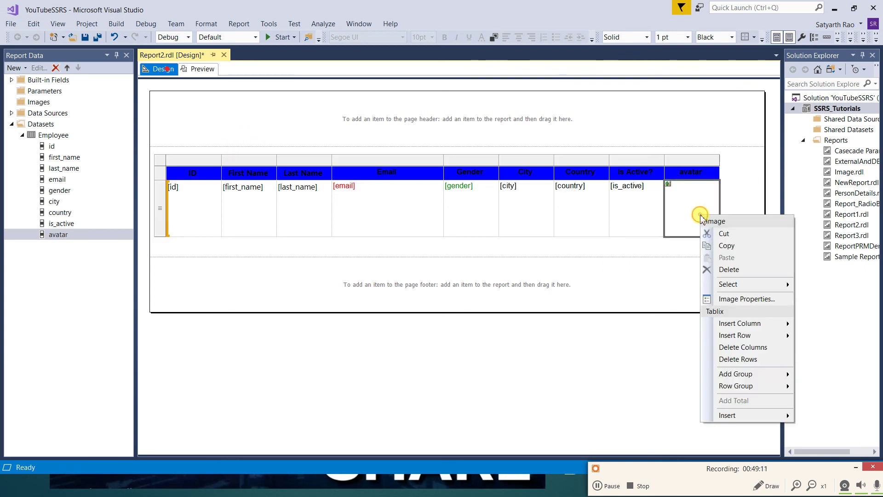
pyautogui.click(736, 299)
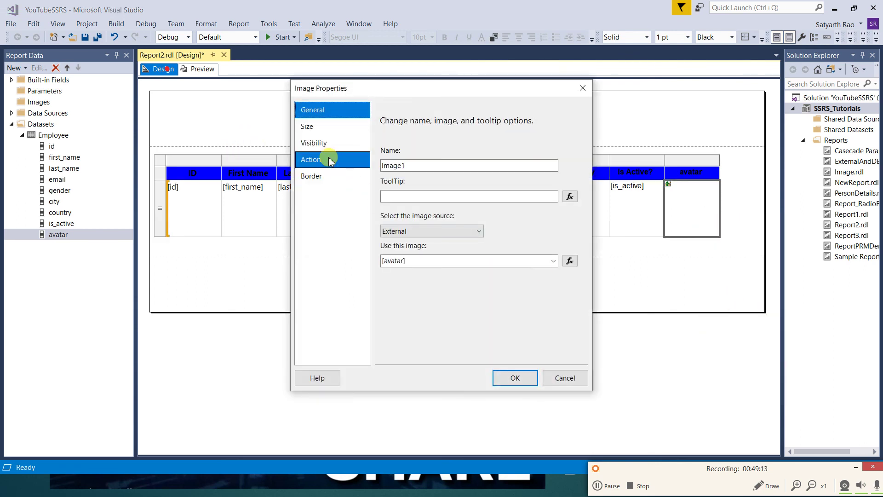
pyautogui.click(312, 126)
pyautogui.click(393, 202)
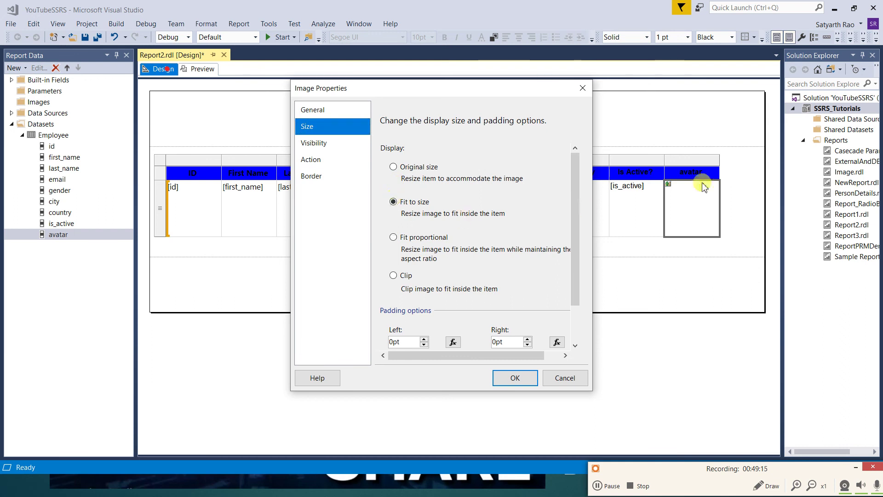
pyautogui.click(522, 380)
pyautogui.click(197, 69)
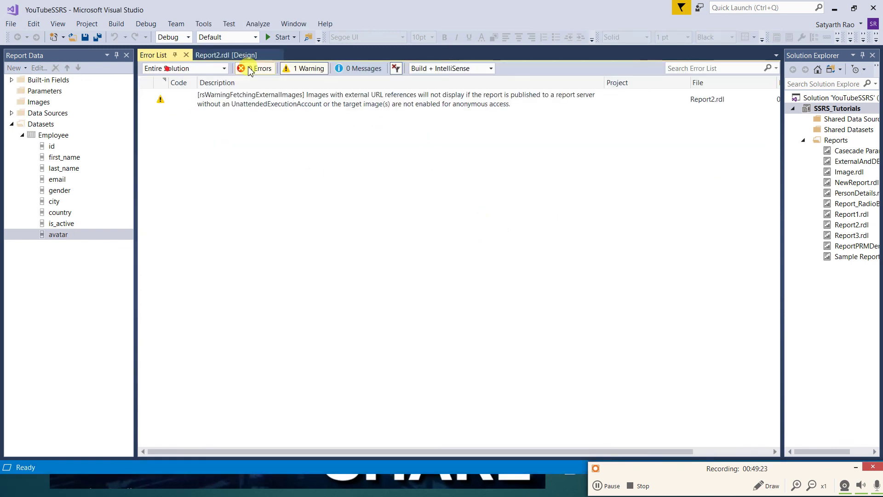
pyautogui.click(186, 55)
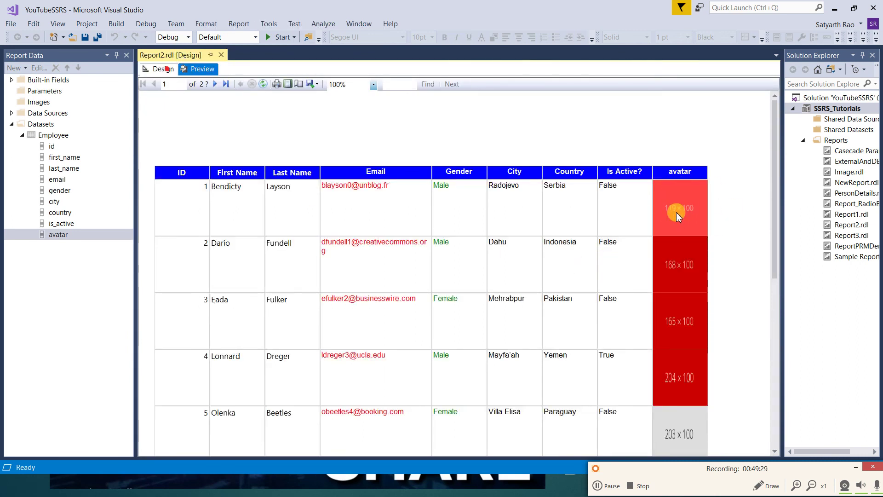
# Switch to SQL Server Management Studio and copy the avatar URL from the first row of the query results.
pyautogui.hotkey('alt', 'Tab')
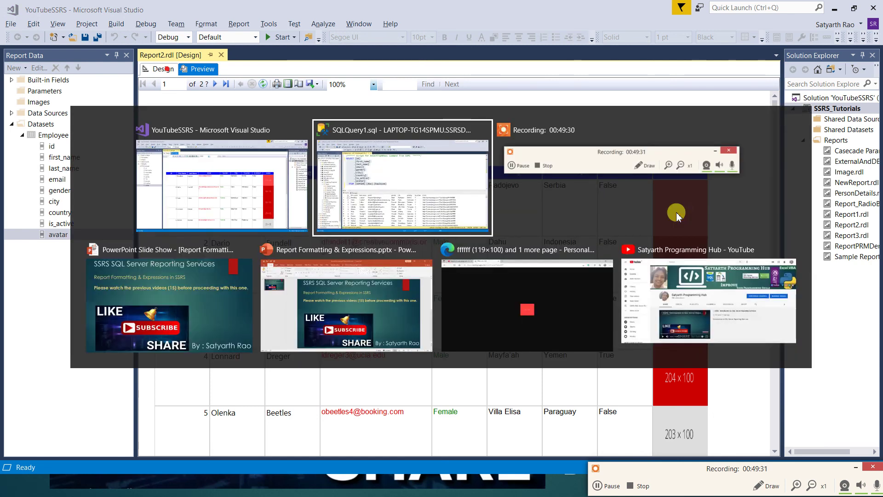
pyautogui.click(634, 299)
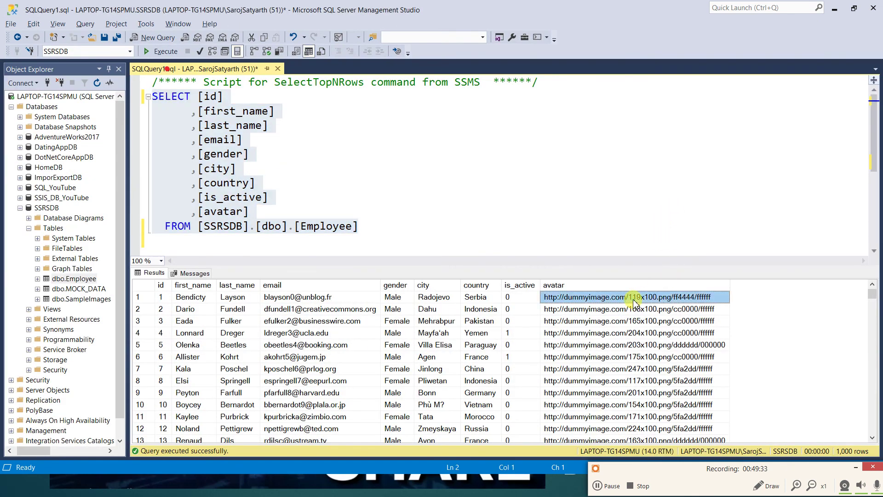
pyautogui.rightClick(634, 299)
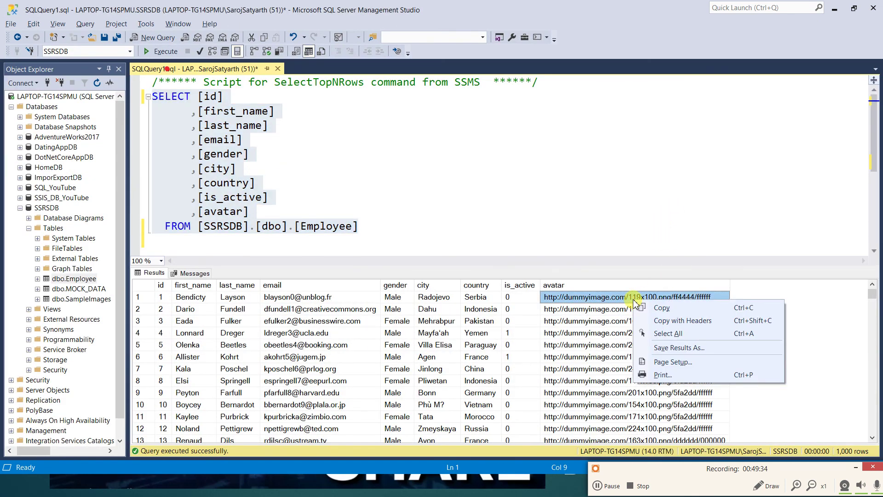
pyautogui.click(663, 308)
pyautogui.hotkey('alt', 'Tab')
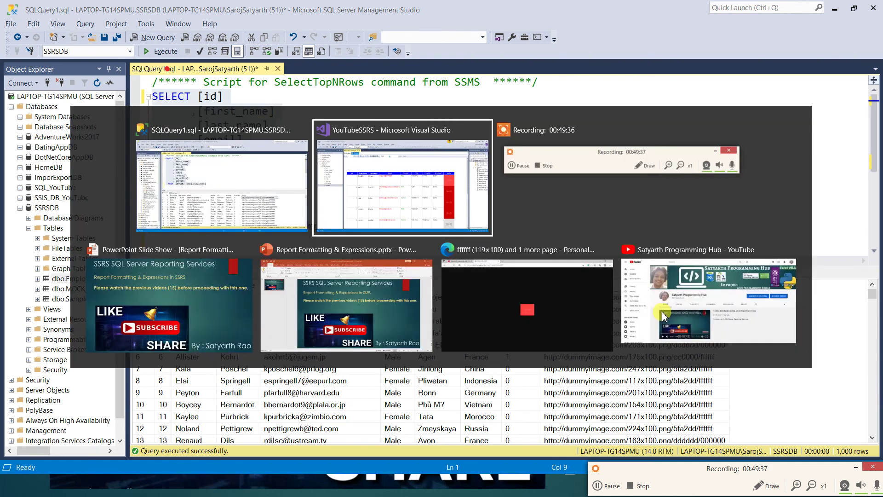
pyautogui.hotkey('alt', 'Tab')
pyautogui.hotkey('alt', 'Tab')
pyautogui.hotkey('alt', 'Tab')
pyautogui.hotkey('alt', 'Tab')
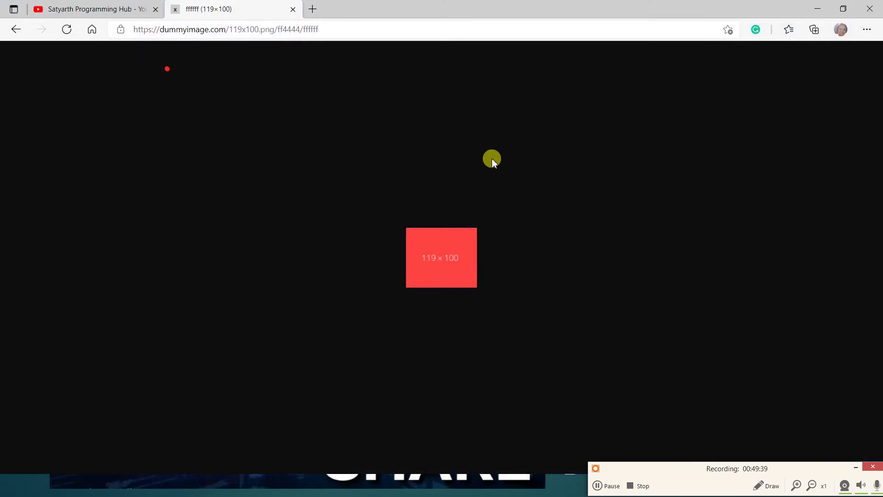
pyautogui.click(344, 28)
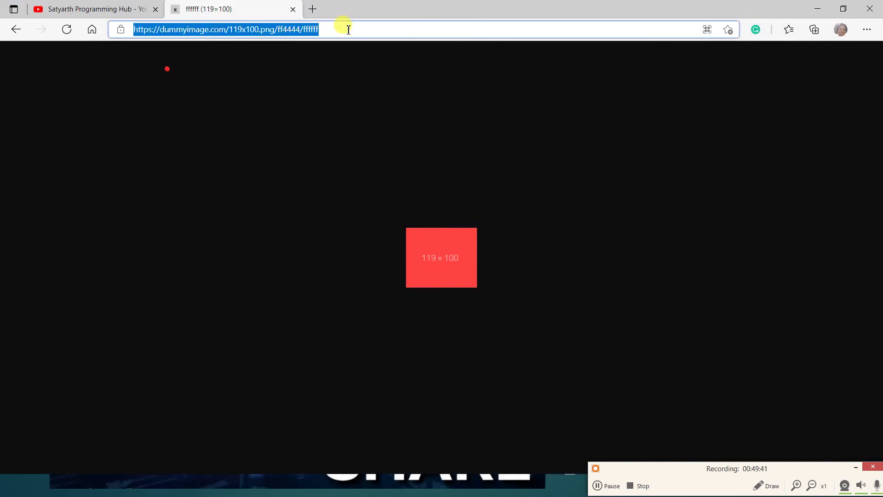
pyautogui.click(312, 10)
pyautogui.hotkey('ctrl', 'v')
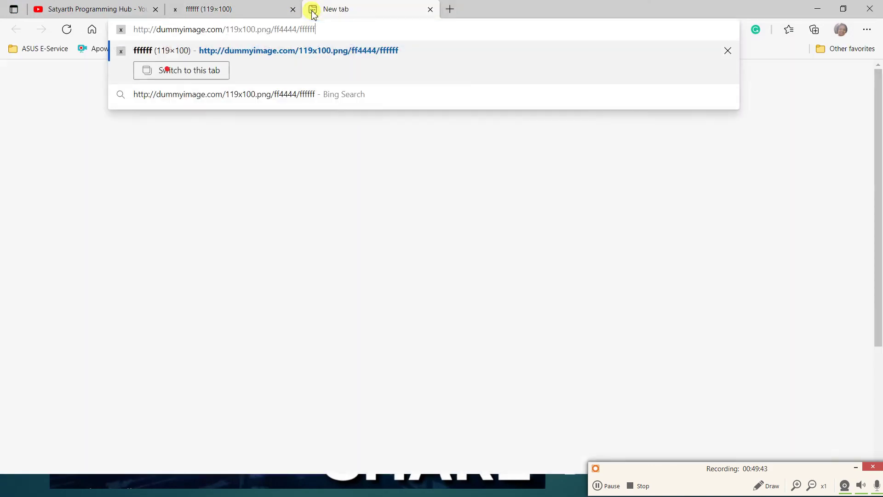
pyautogui.press('Return')
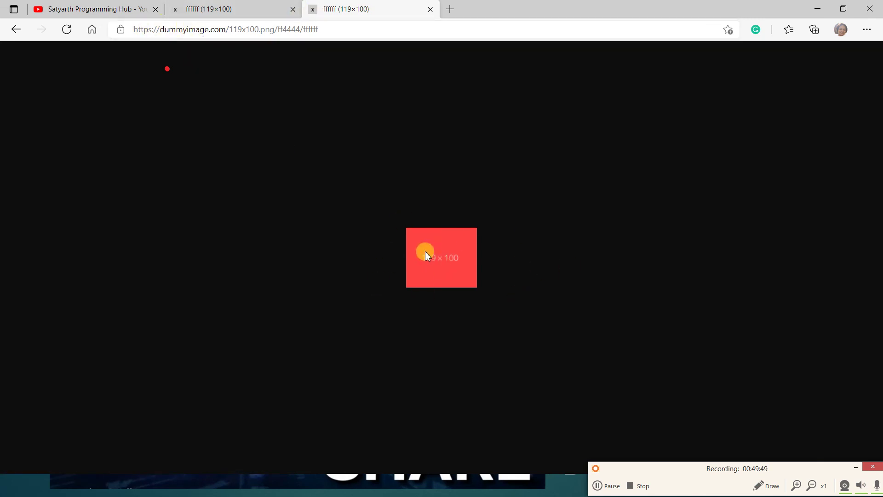
# Switch back to Visual Studio and review the avatar images across the rows of the report preview.
pyautogui.hotkey('alt', 'Tab')
pyautogui.hotkey('alt', 'Tab')
pyautogui.hotkey('alt', 'Tab')
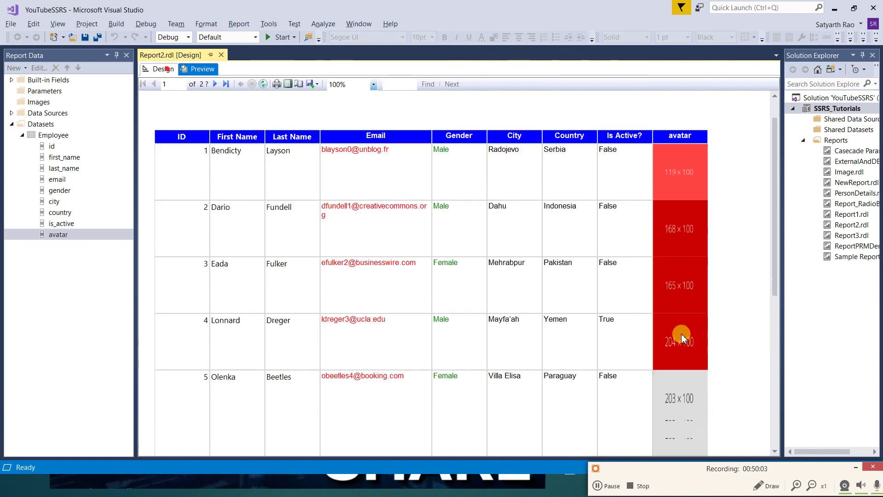
pyautogui.scroll(-5, 681, 333)
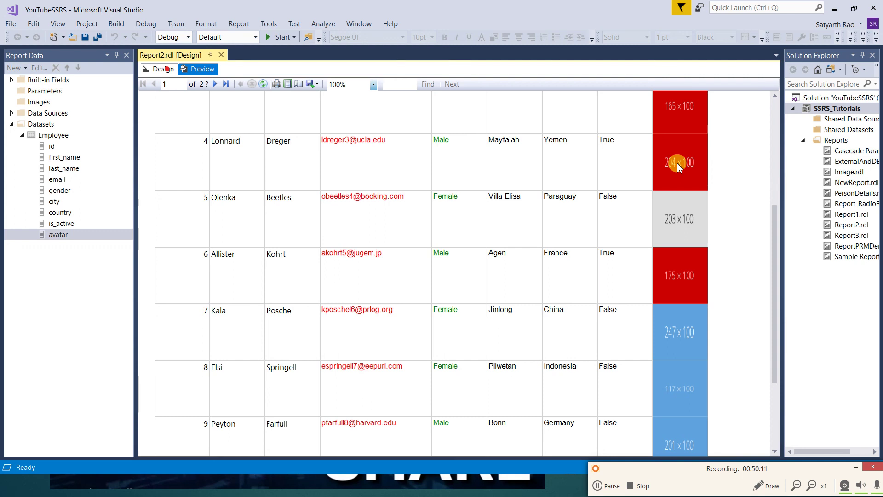
# Check the image address again in both dummyimage.com browser tabs, and return to the report preview in Visual Studio.
pyautogui.hotkey('alt', 'Tab')
pyautogui.hotkey('alt', 'Tab')
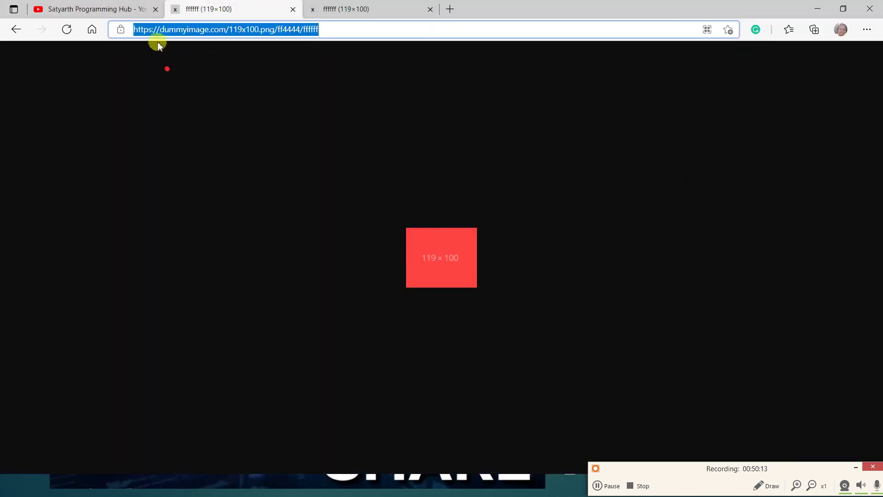
pyautogui.click(336, 30)
pyautogui.hotkey('ctrl', 'a')
pyautogui.click(353, 8)
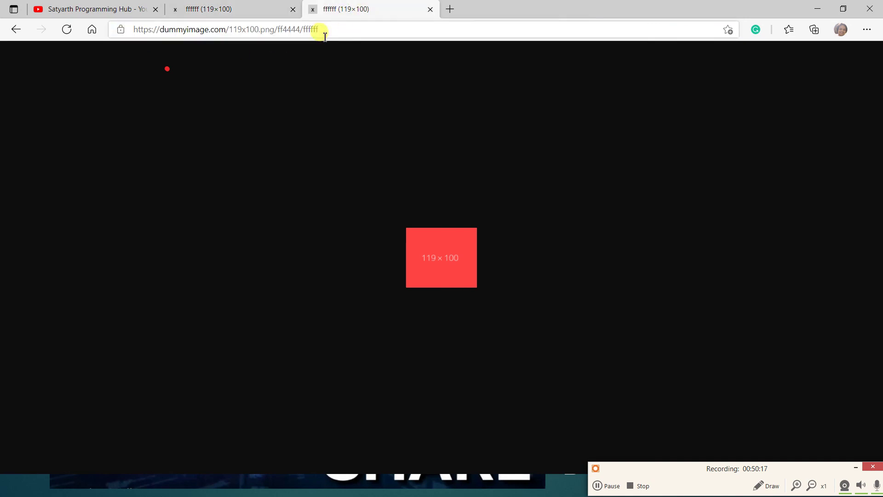
pyautogui.hotkey('alt', 'Tab')
pyautogui.hotkey('alt', 'Tab')
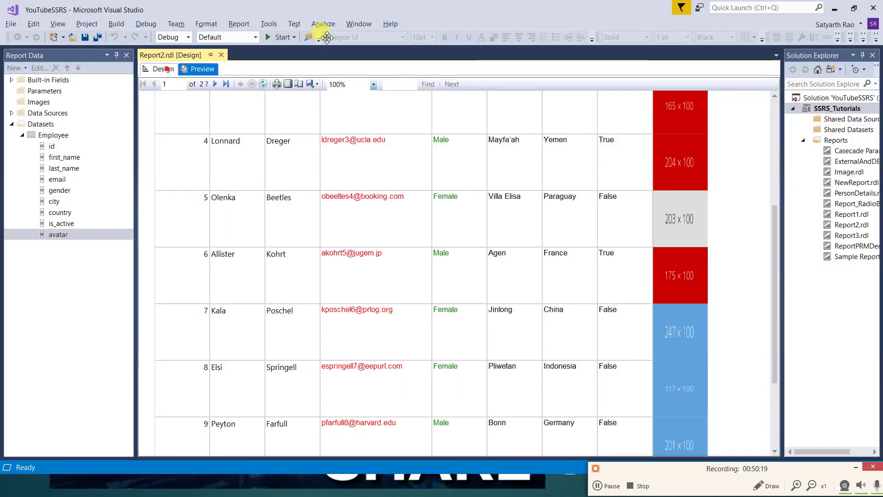